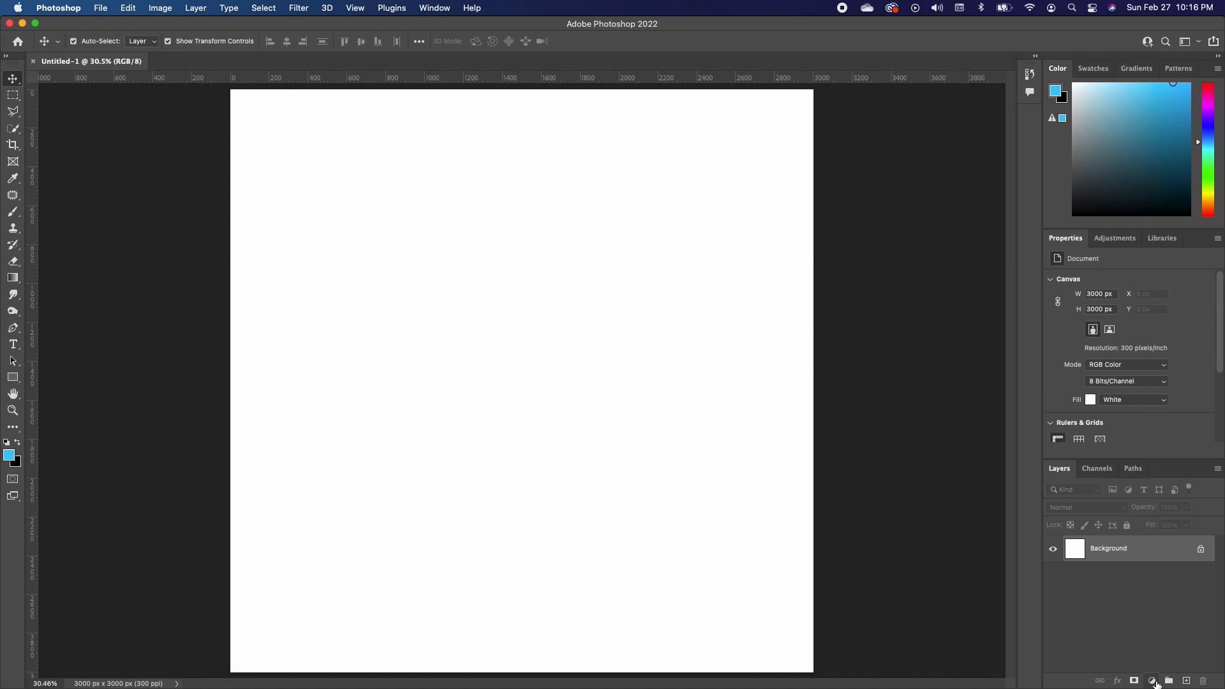
Step: Add a gradient fill layer based on a Purples preset, running from hot pink to dark blue 05057f
left_click(1153, 682)
left_click(1153, 682)
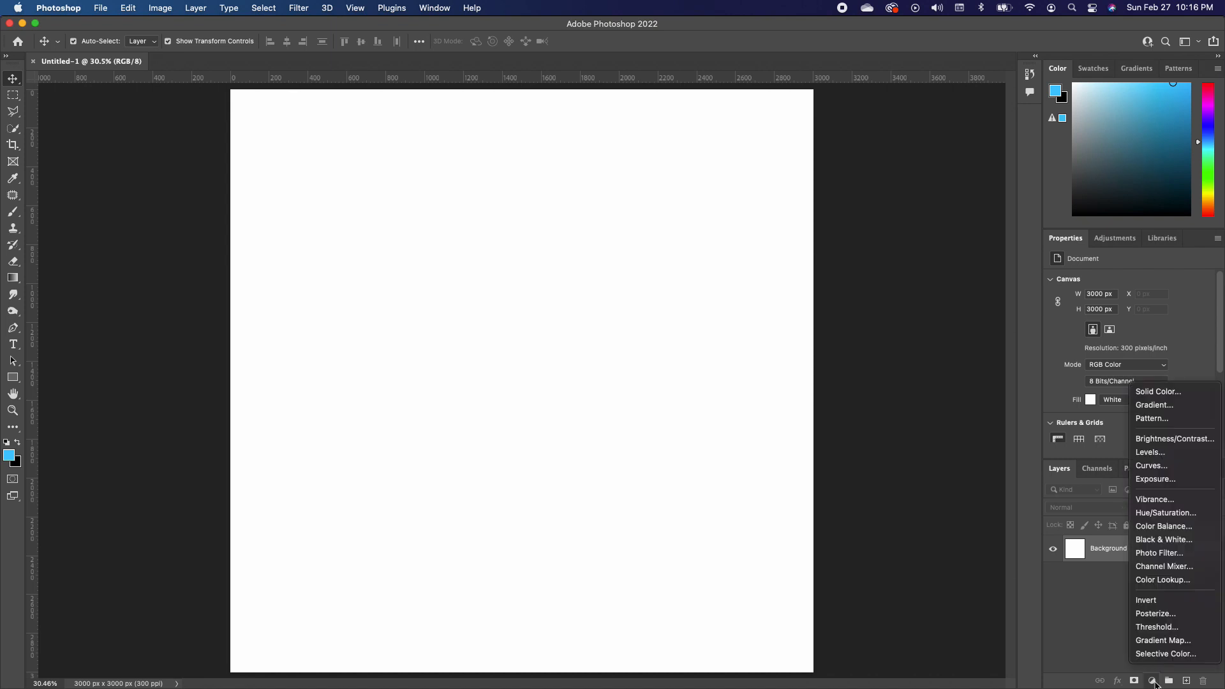
left_click(1161, 406)
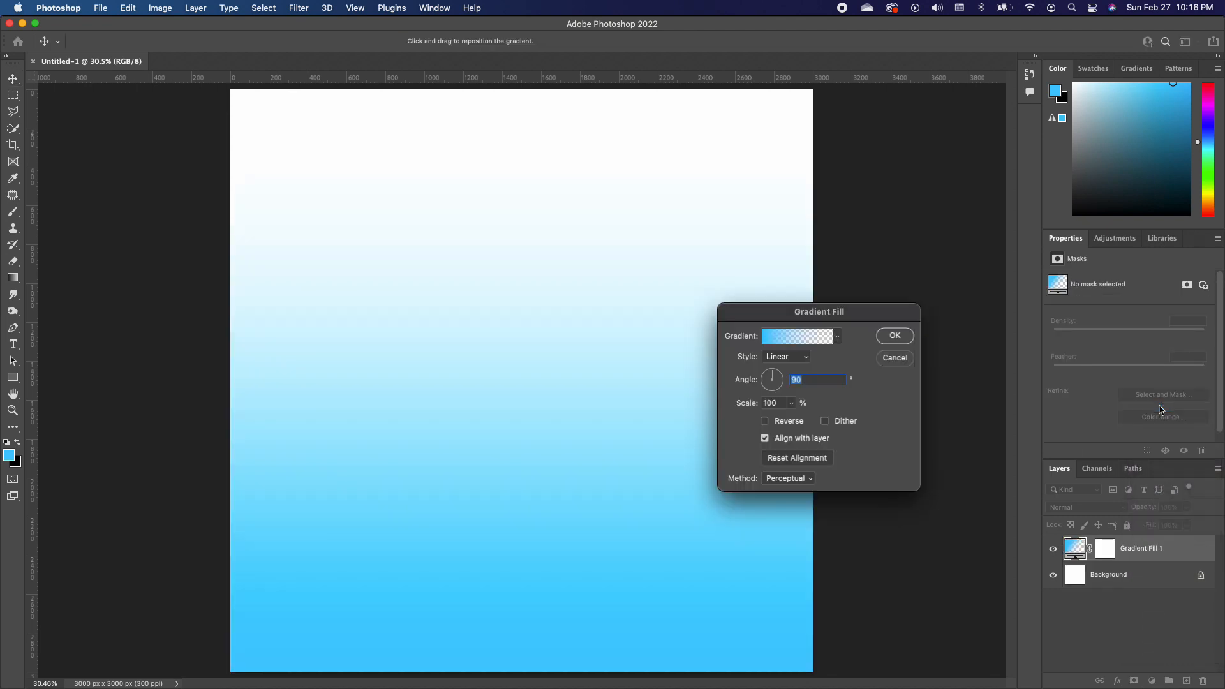
left_click(798, 336)
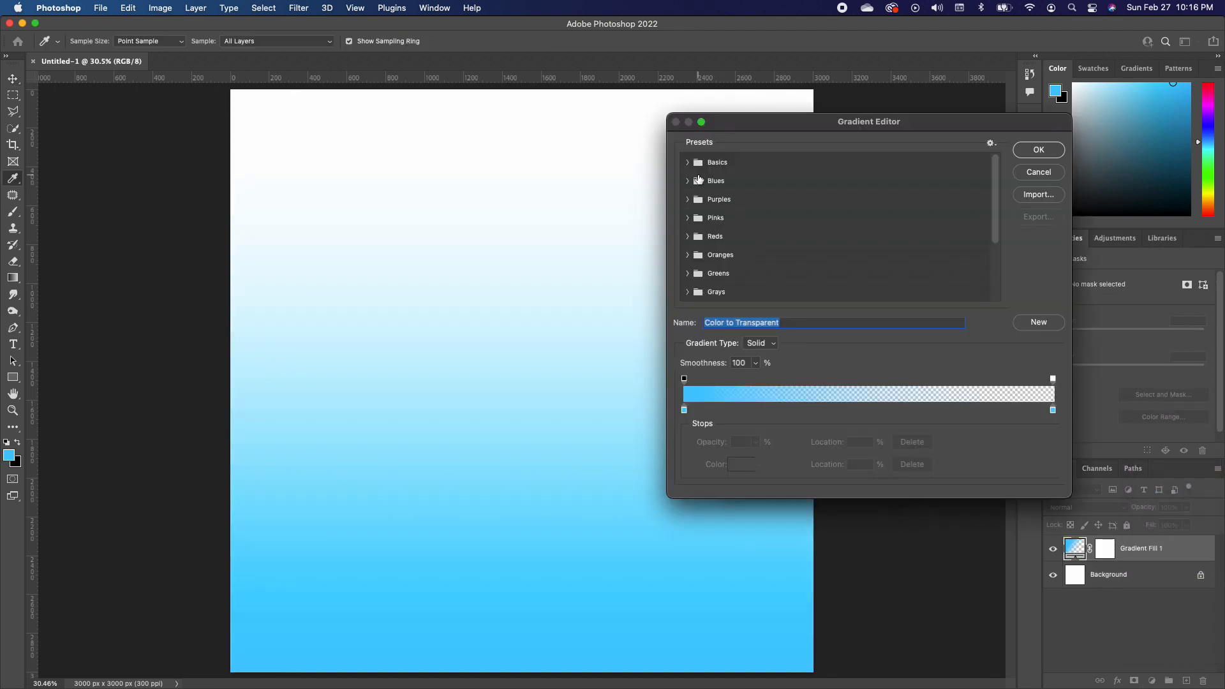
left_click(687, 199)
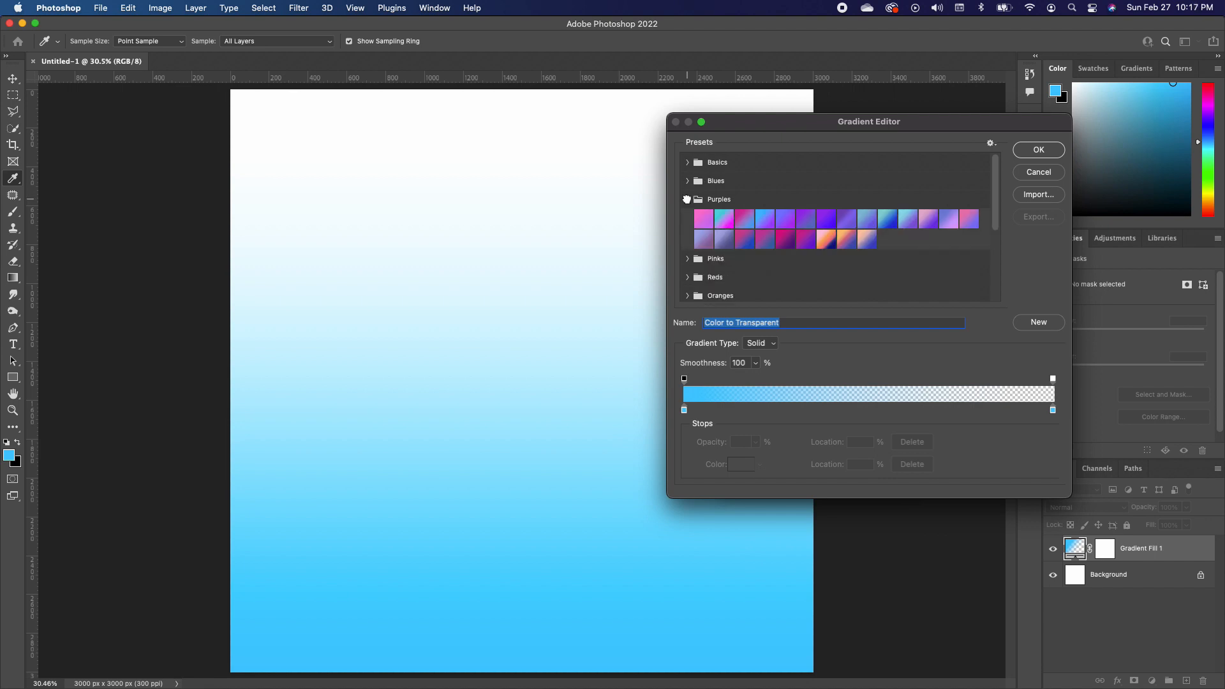
left_click(747, 220)
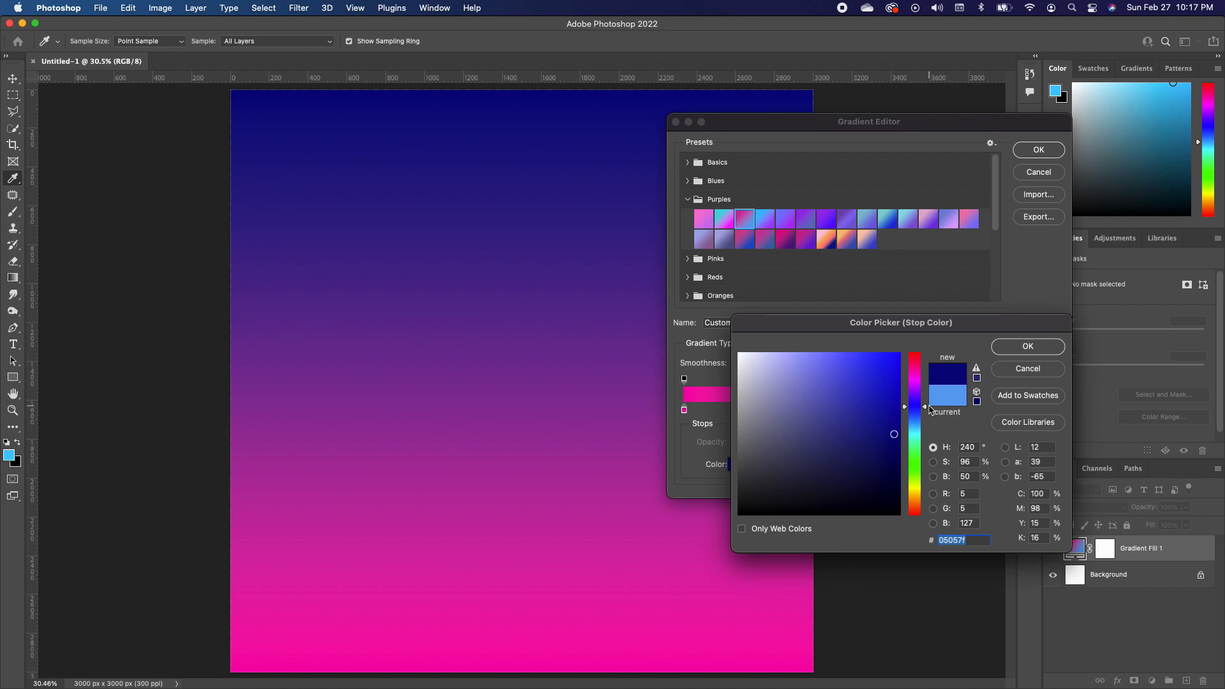
left_click(1027, 346)
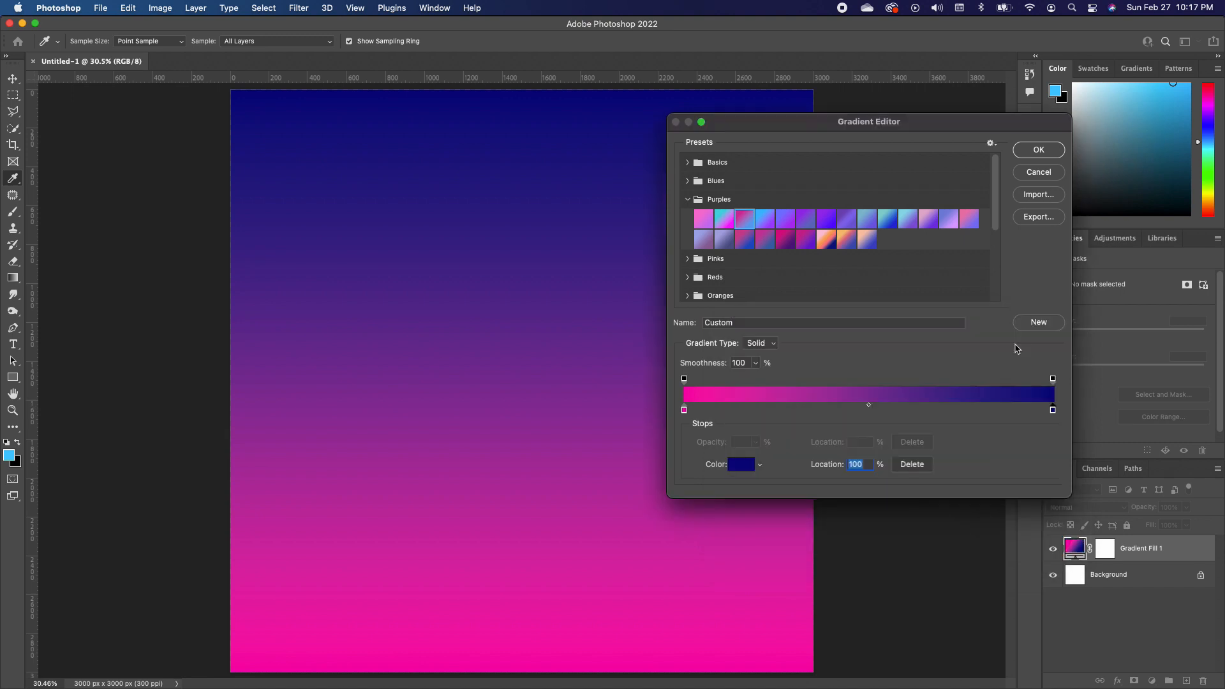
left_click(1039, 149)
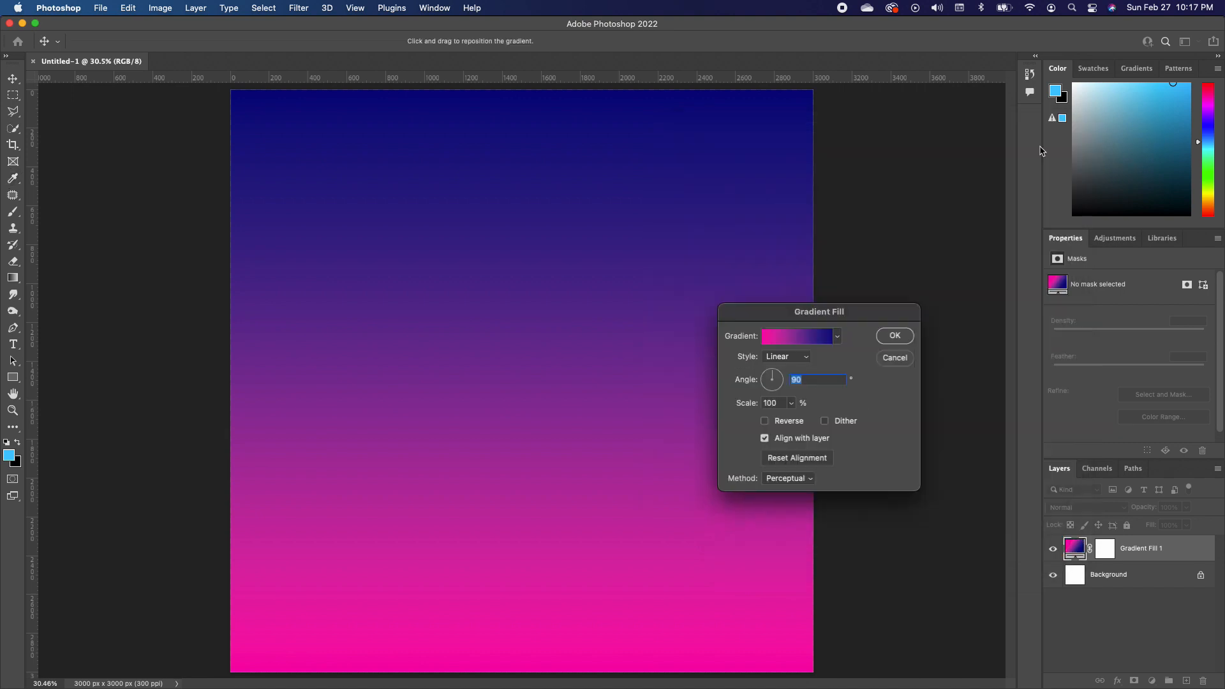
Step: Angle the pink-to-blue gradient fill to about 32.83° and apply it
left_click(783, 376)
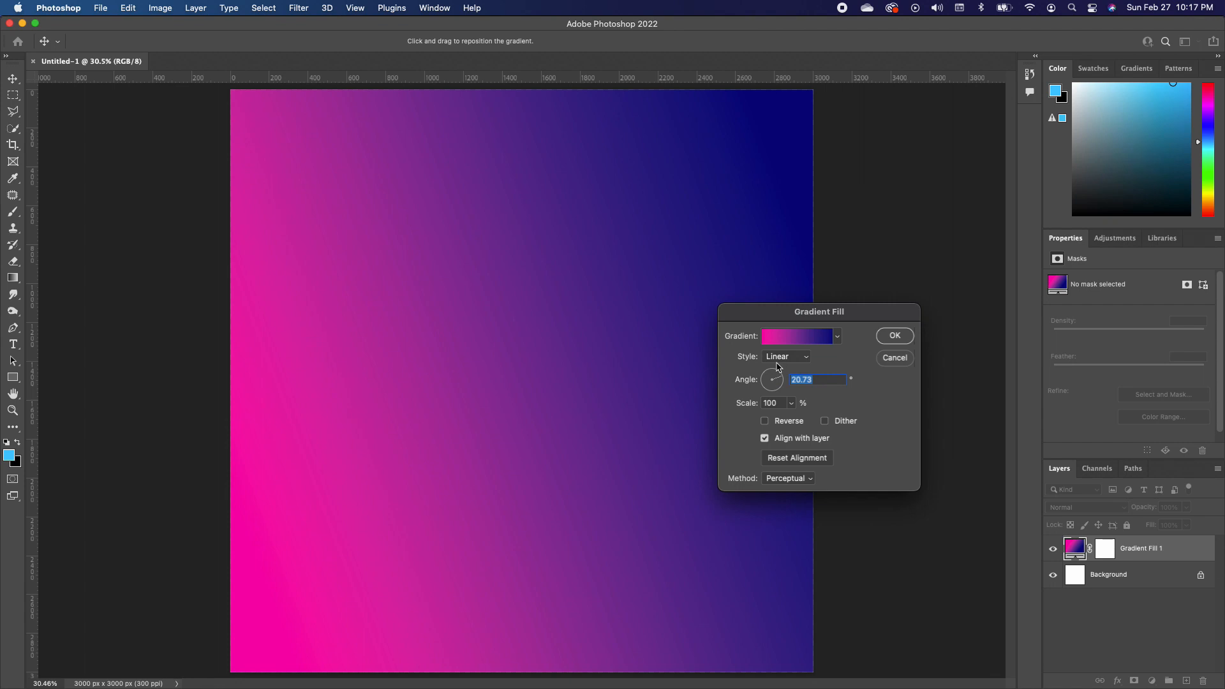
left_click(778, 376)
left_click(778, 378)
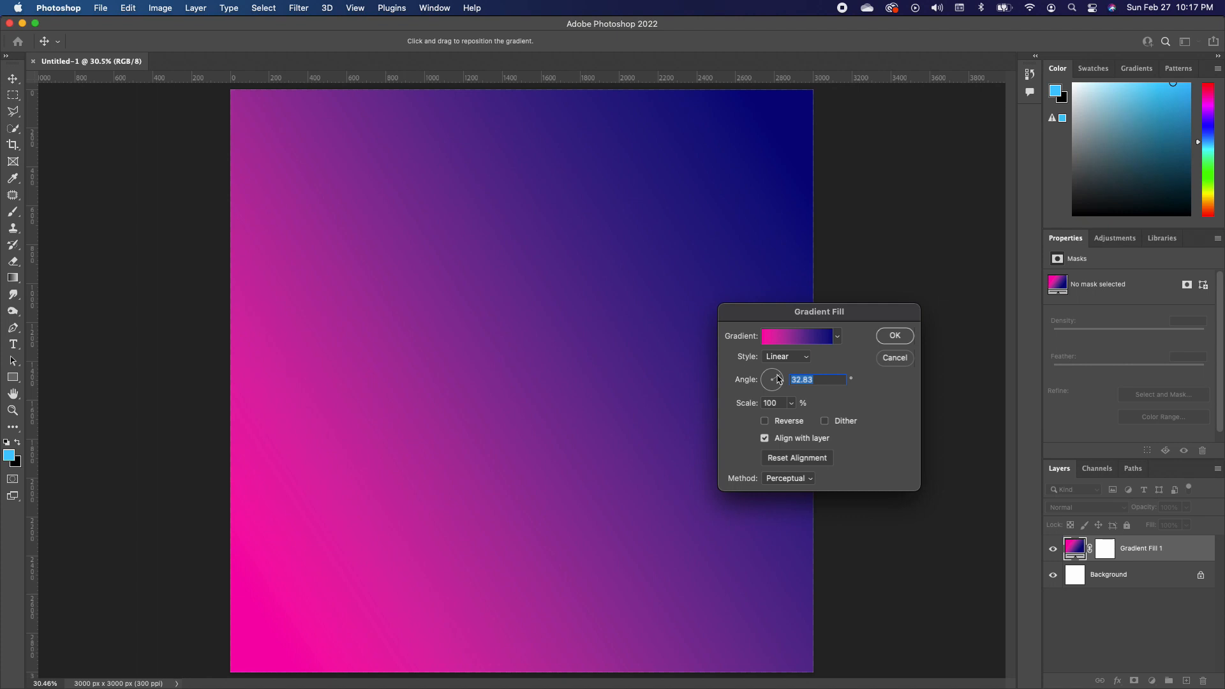
left_click(888, 338)
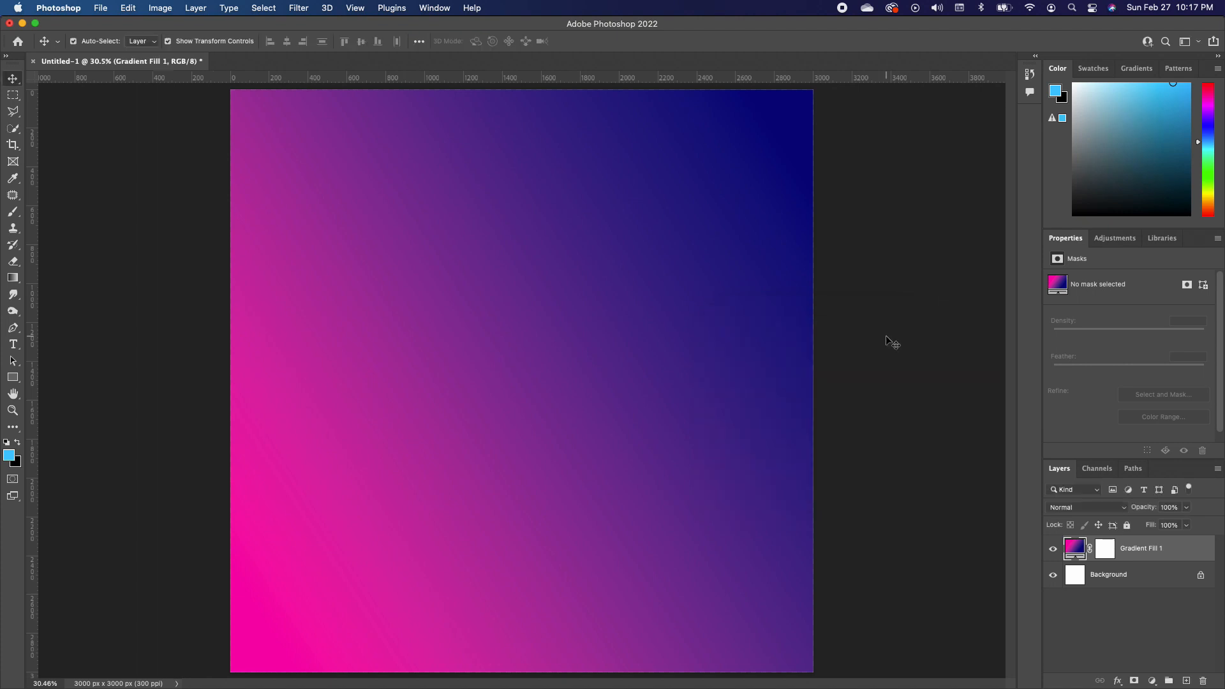
Step: Place the purple neon light image from the Birthday Bash folder, scaled to about 80% and positioned to cover the whole canvas
left_click_drag(1, 383, 817, 141)
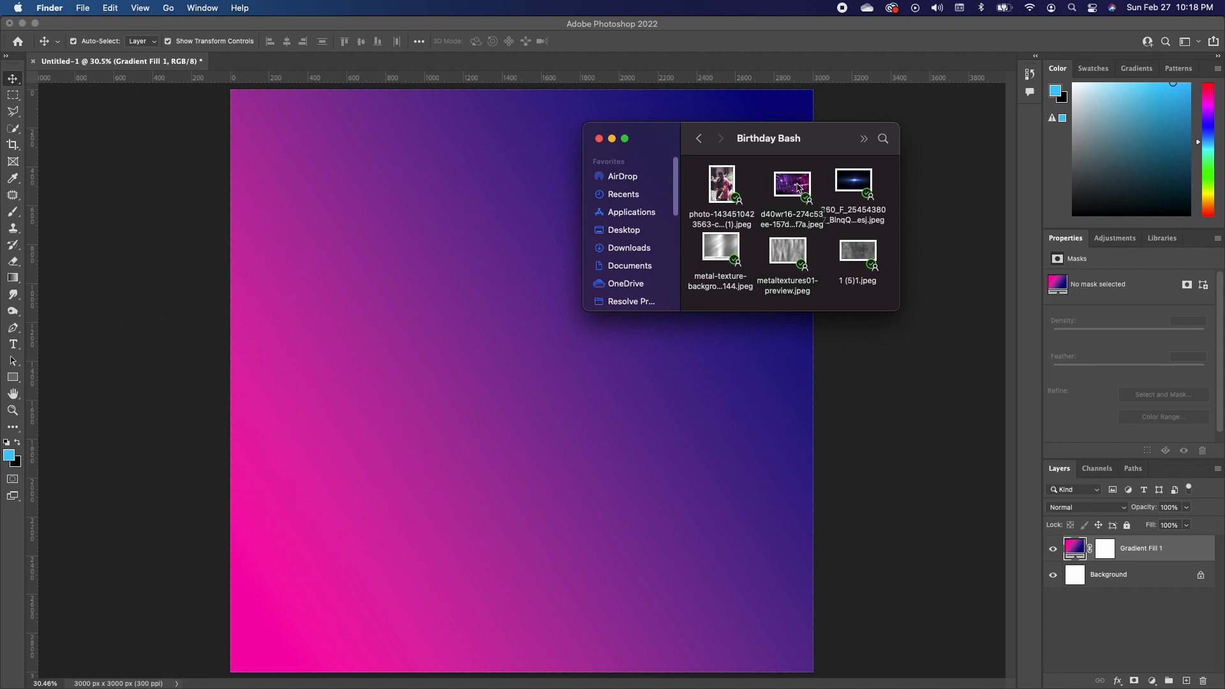
left_click_drag(797, 187, 546, 337)
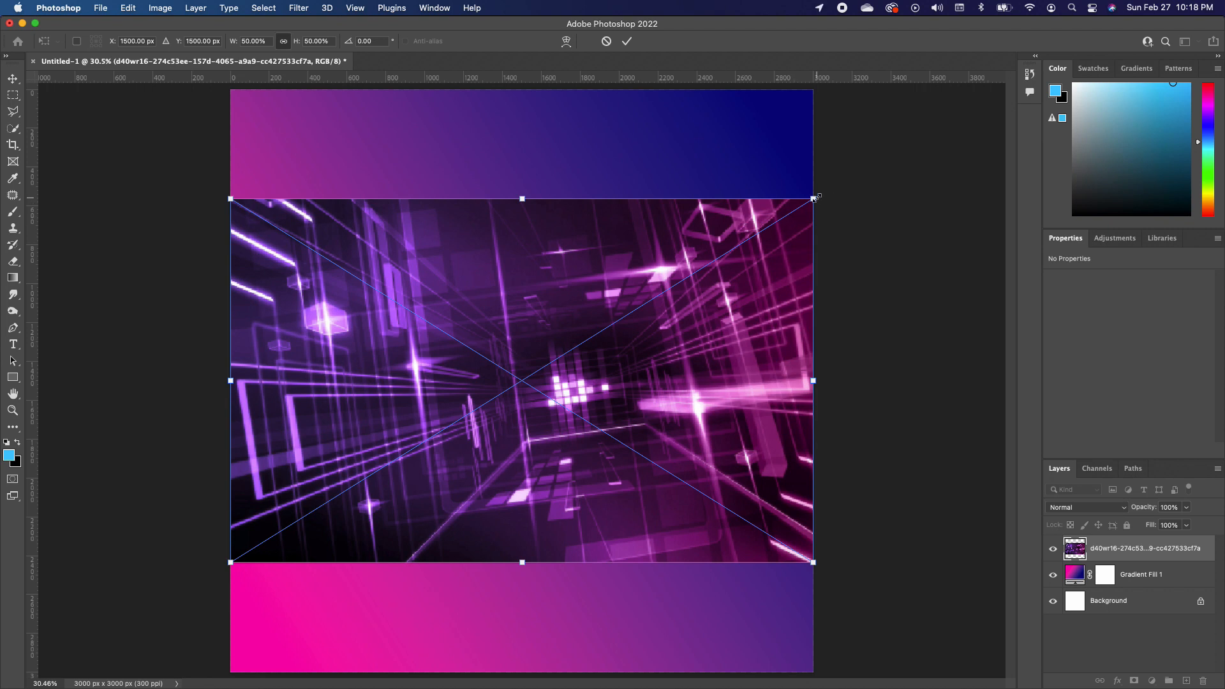
left_click_drag(816, 200, 988, 90)
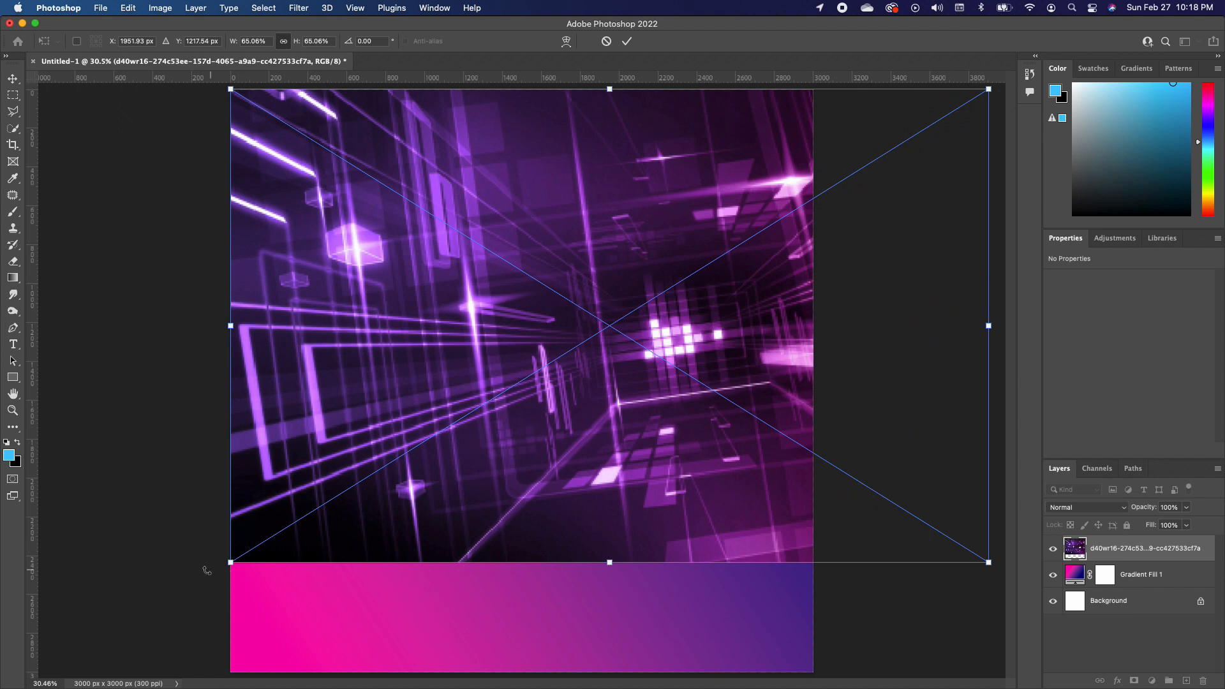
left_click_drag(230, 562, 50, 674)
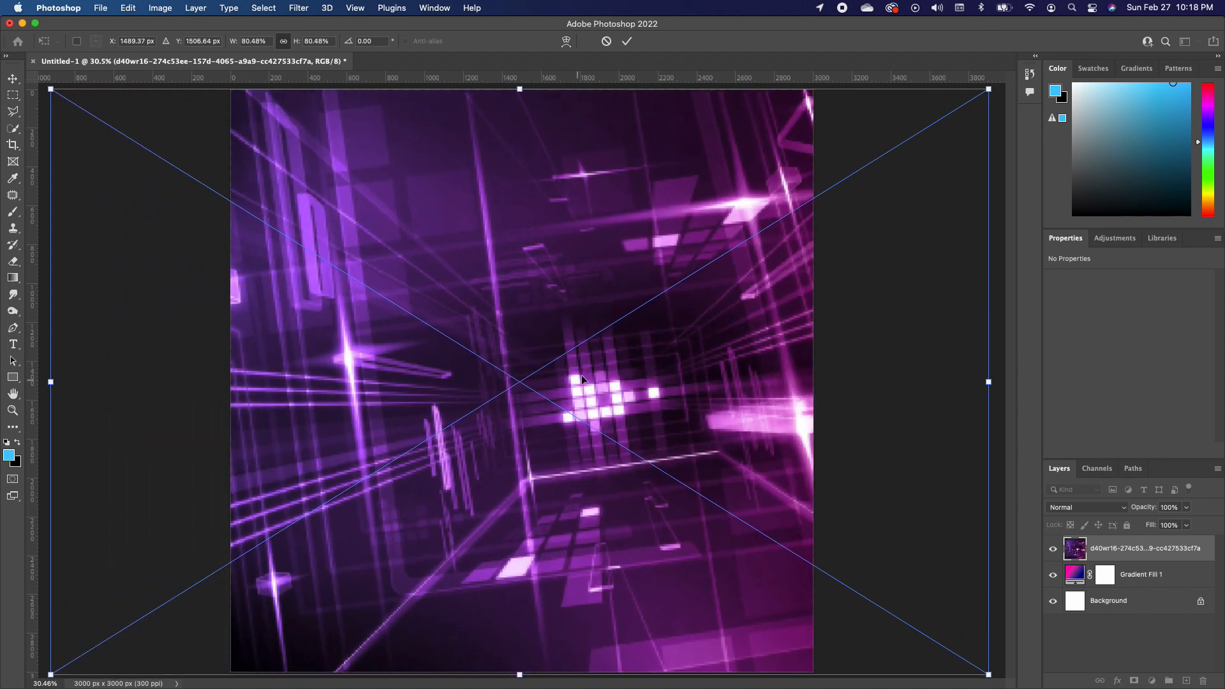
key("Return")
left_click_drag(672, 381, 541, 378)
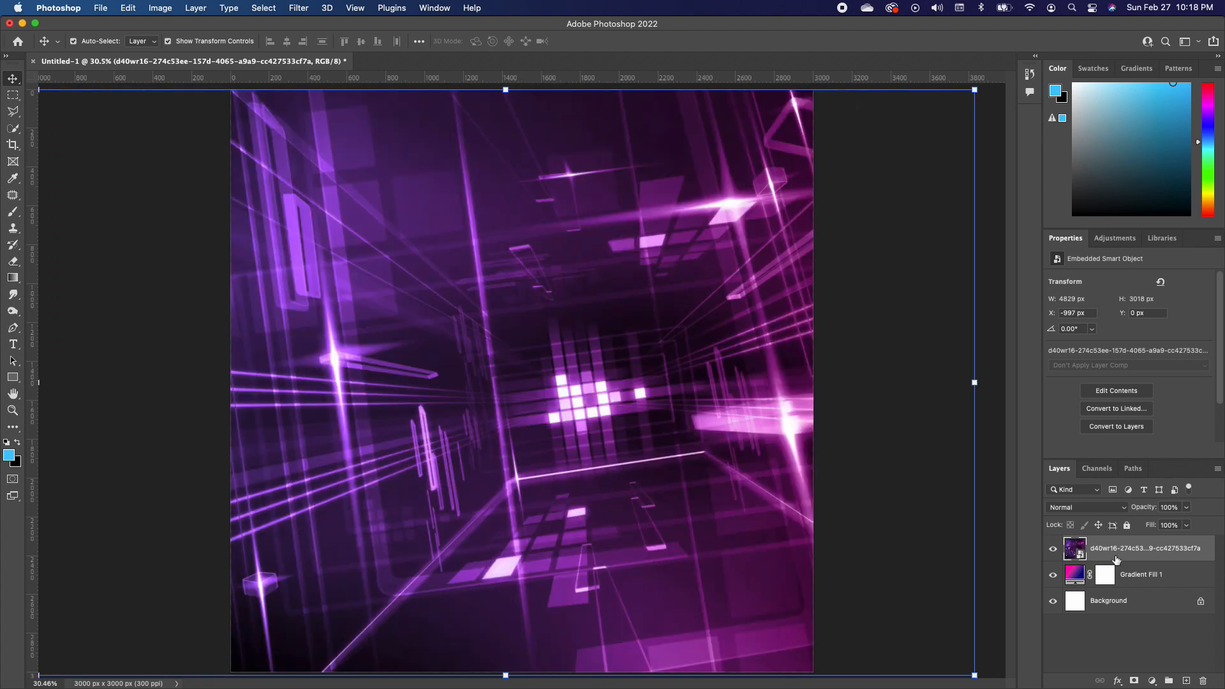
Step: Lower the neon image layer's opacity to about 38%, keeping the Normal blend mode
left_click(1107, 511)
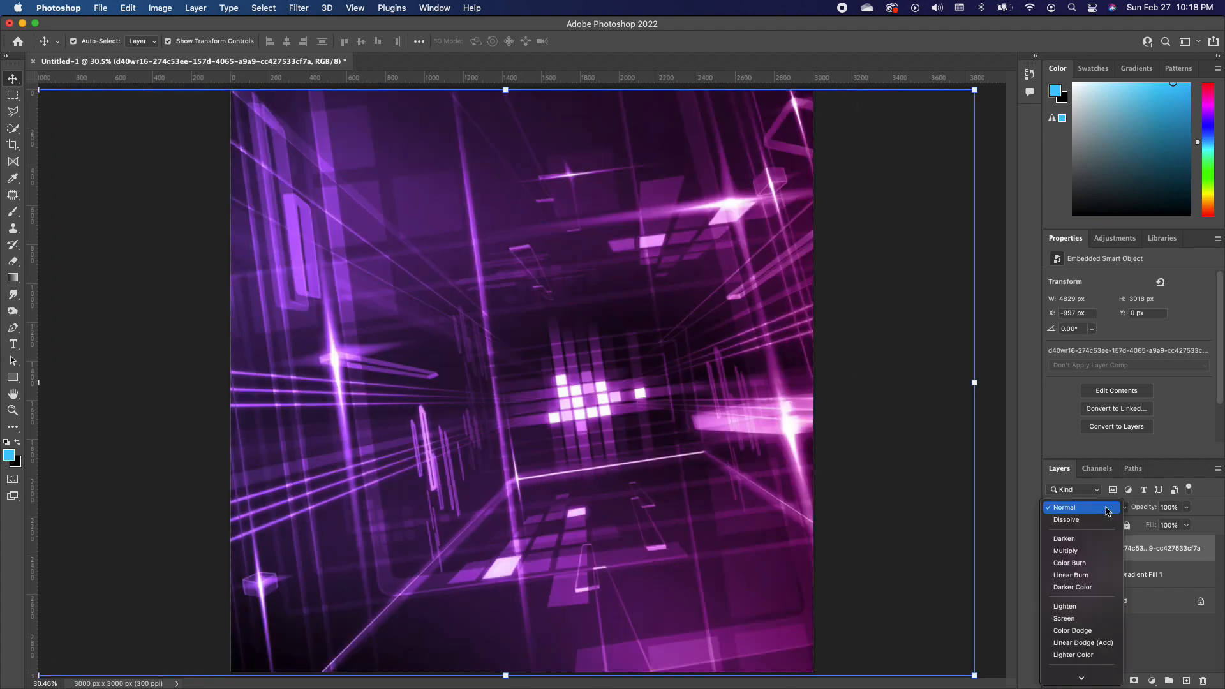
left_click(1186, 507)
left_click(1186, 507)
left_click_drag(1183, 524, 1151, 525)
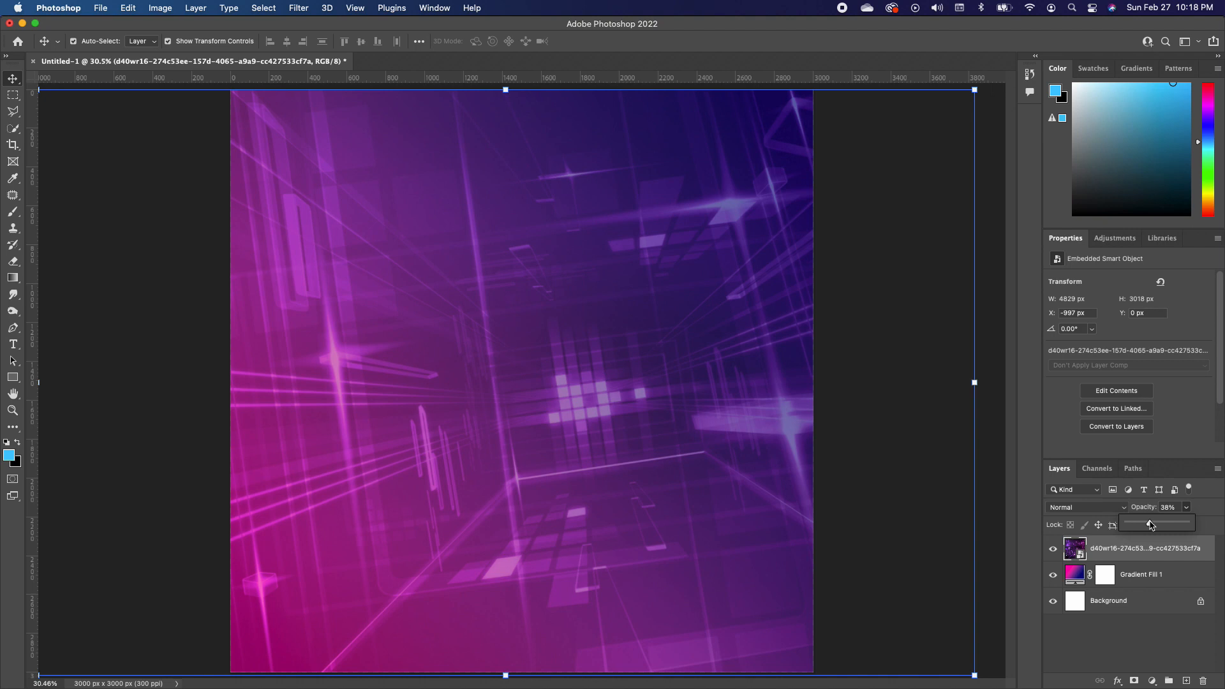
left_click_drag(1151, 525, 1149, 525)
Step: Add a second gradient fill layer above the neon image, fading from deep blue to transparent
left_click(1153, 681)
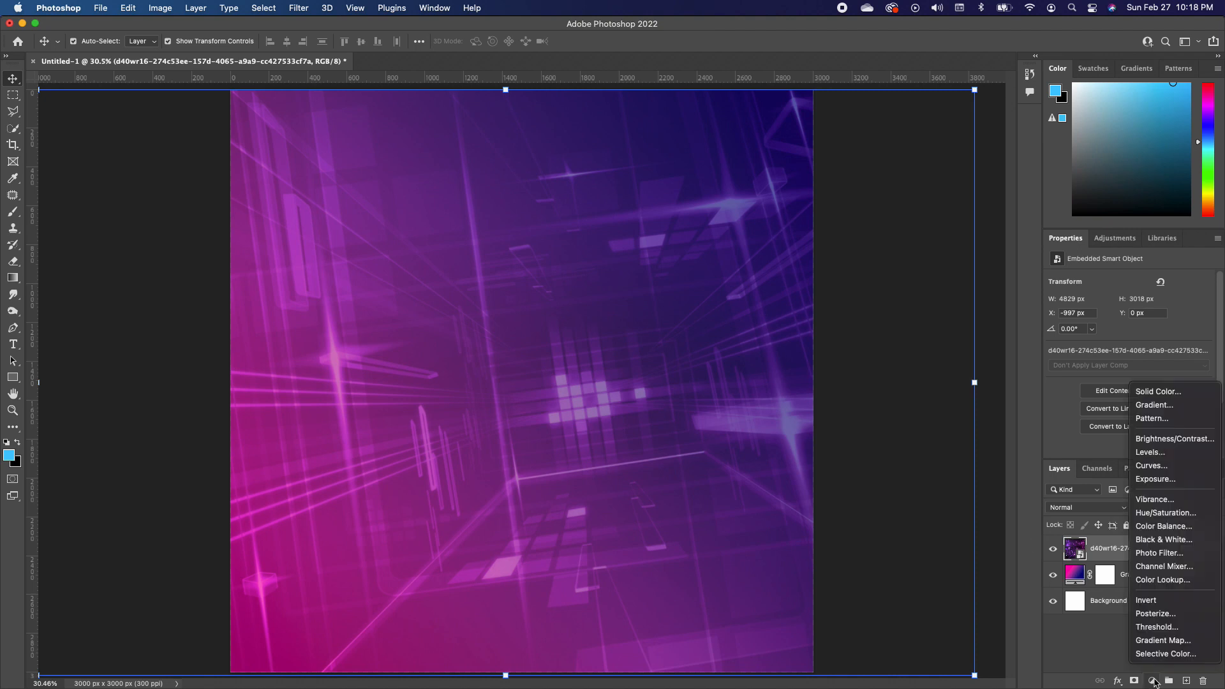
left_click(1152, 406)
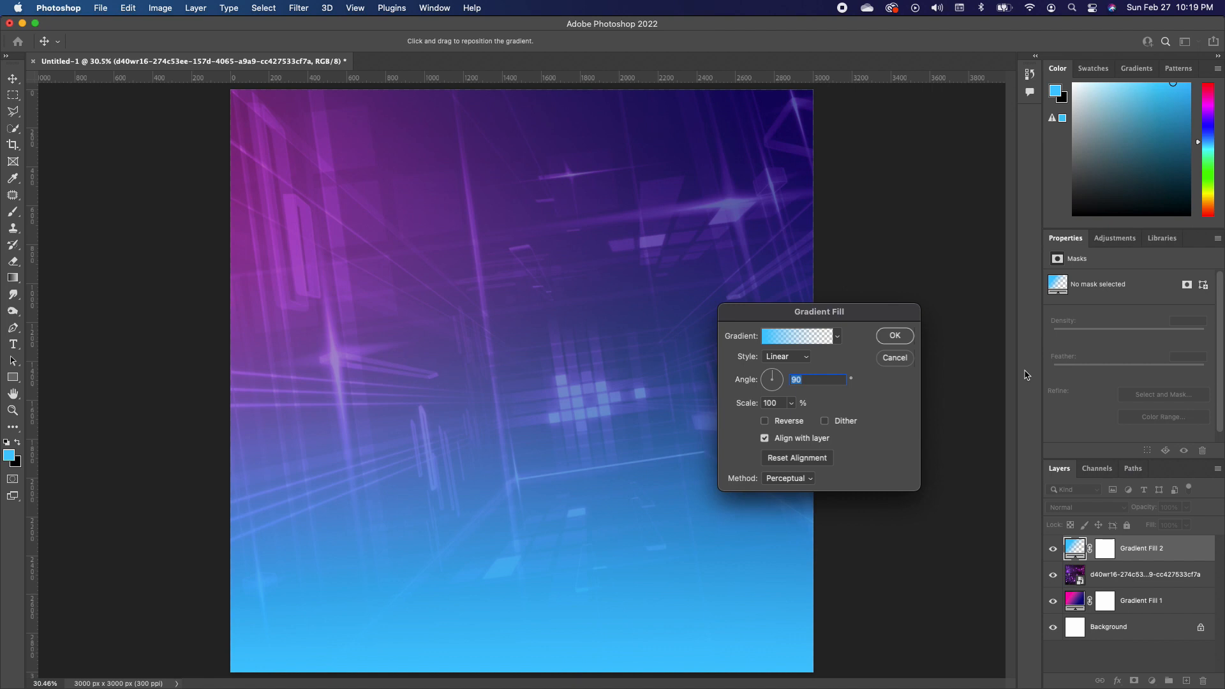
left_click(780, 340)
left_click(684, 410)
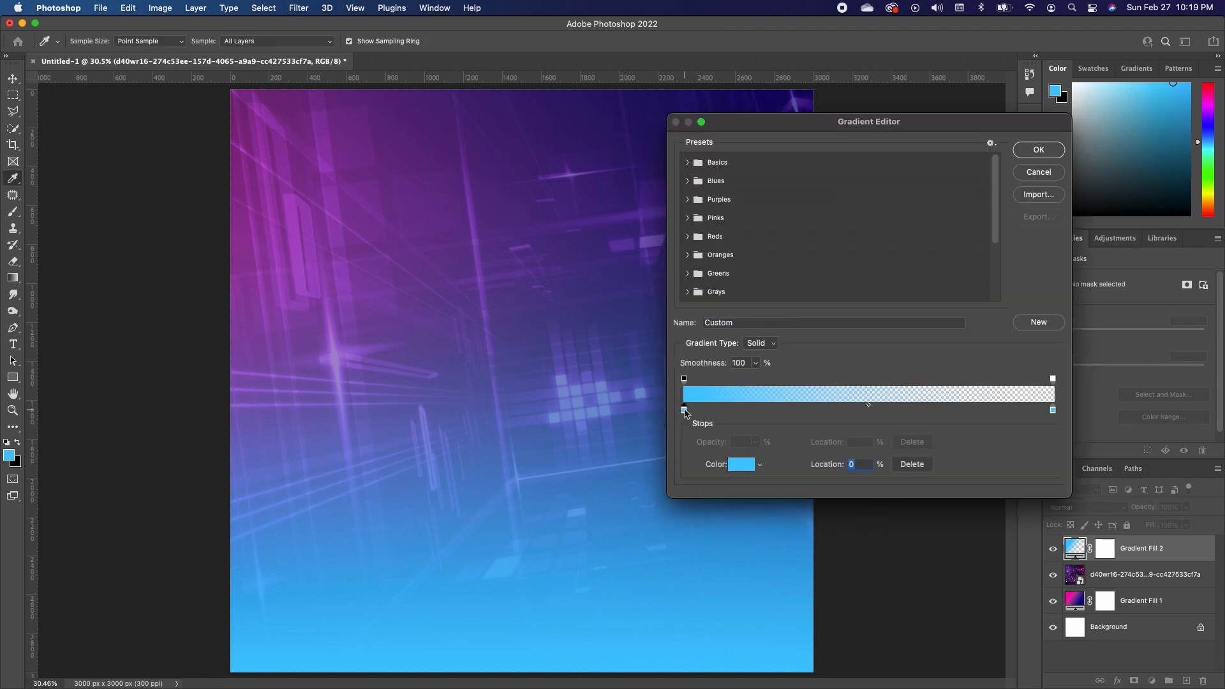
left_click(740, 464)
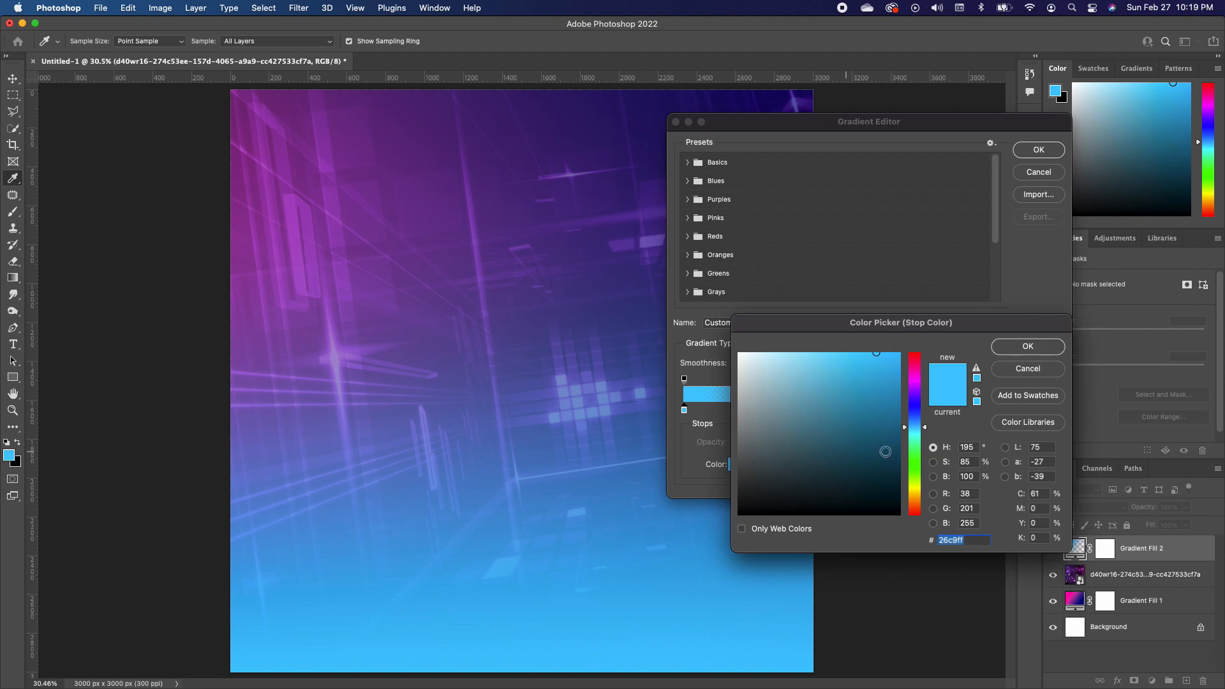
left_click_drag(920, 418, 921, 406)
left_click(890, 454)
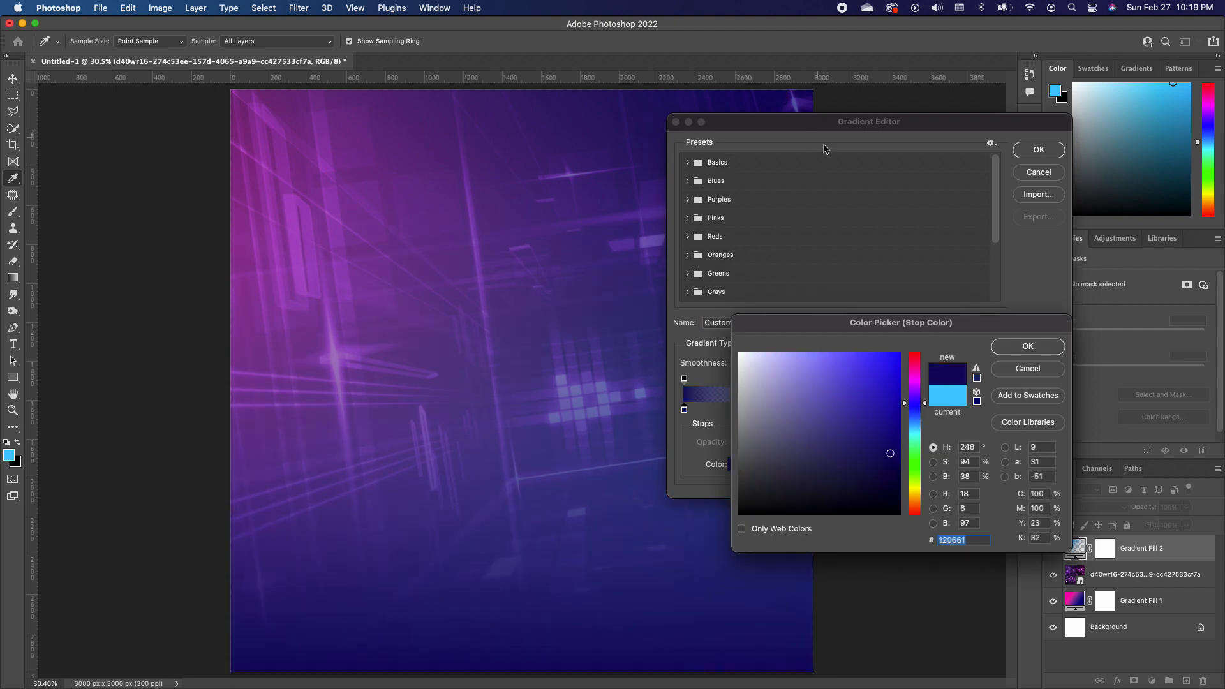
left_click(899, 418)
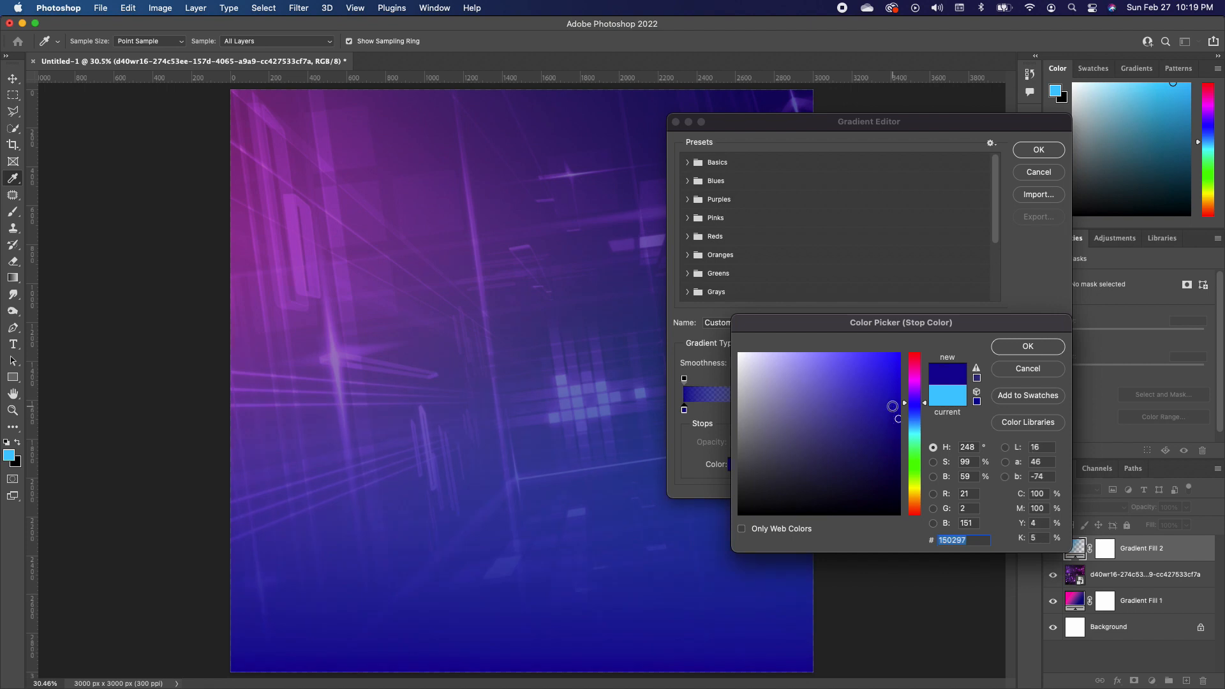
left_click(891, 418)
left_click(1028, 346)
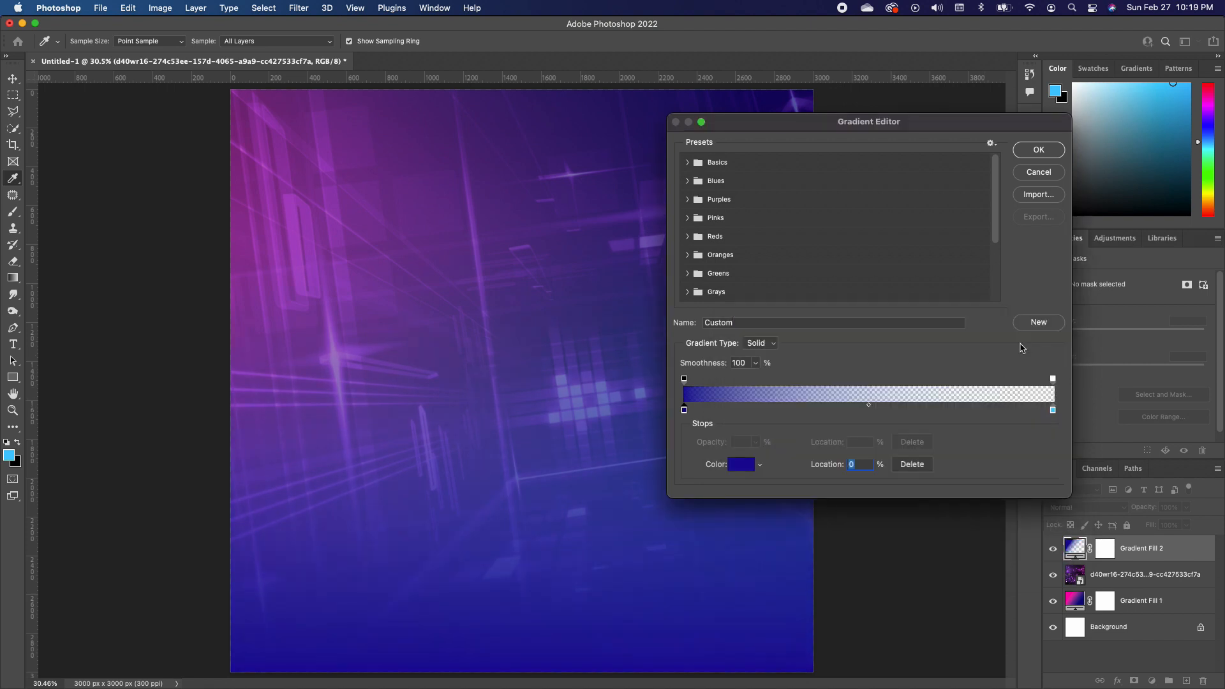
left_click(1039, 152)
left_click(903, 336)
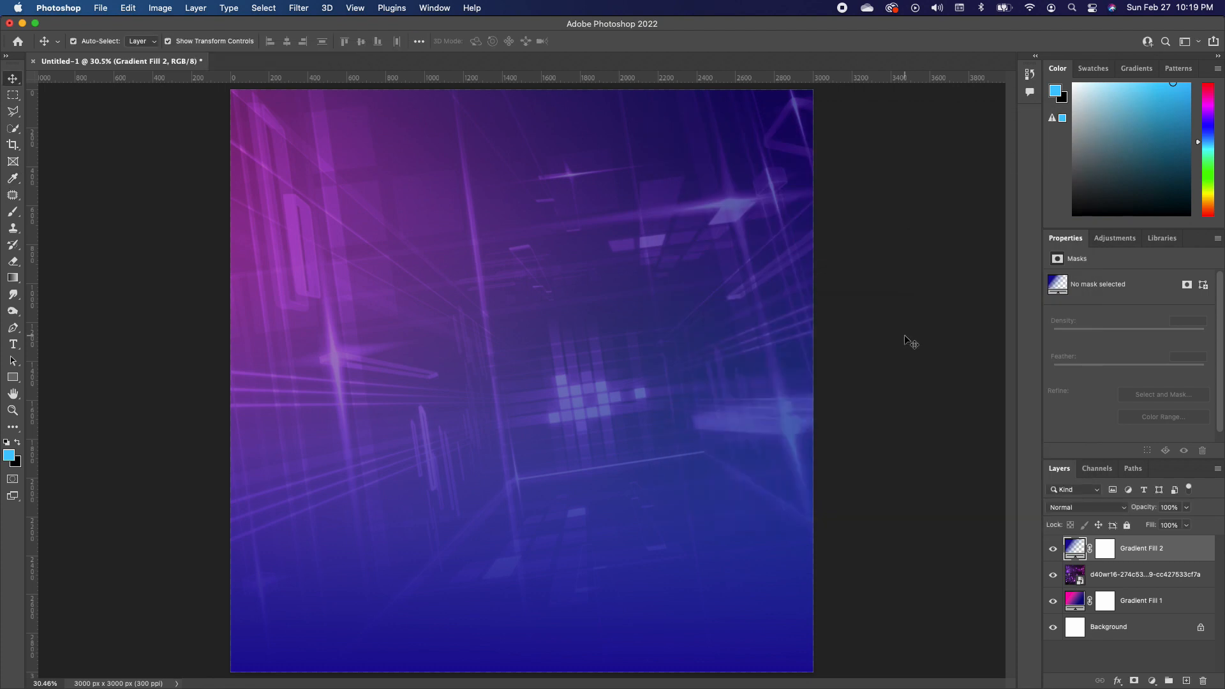
Step: Set the blue-to-transparent gradient fill's angle to about 177.94° and its layer blend mode to Color Burn
double_click(1167, 548)
left_click(1100, 166)
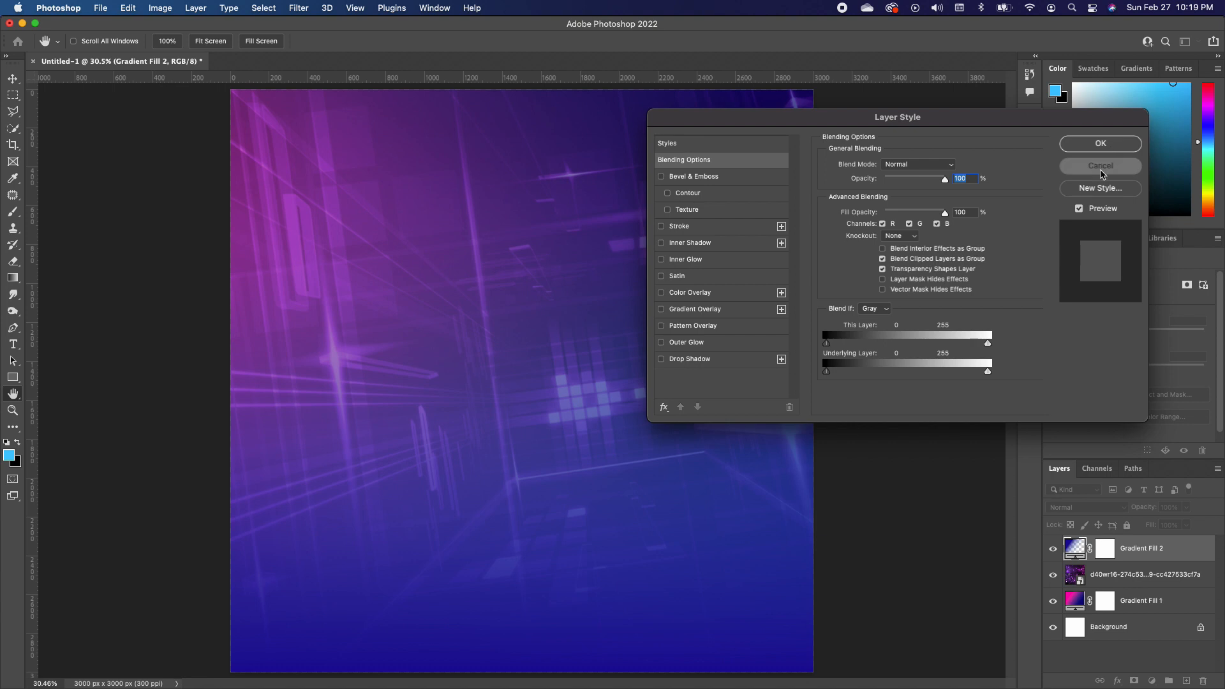
double_click(1075, 547)
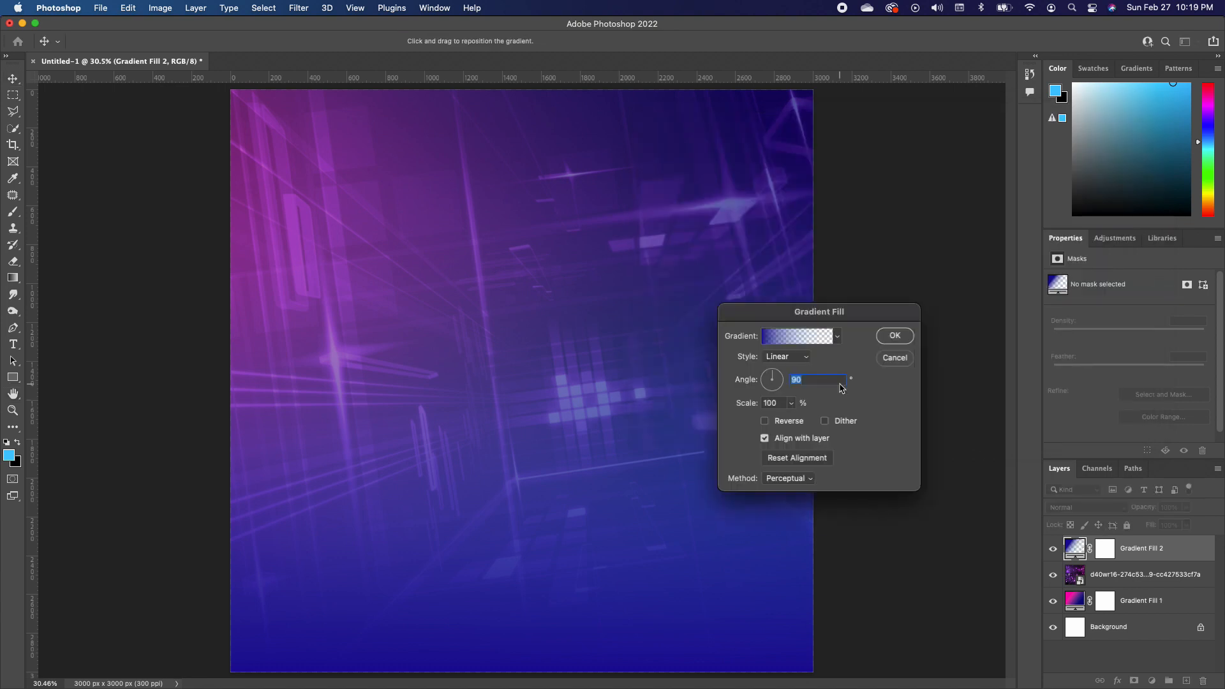
left_click_drag(778, 379, 766, 379)
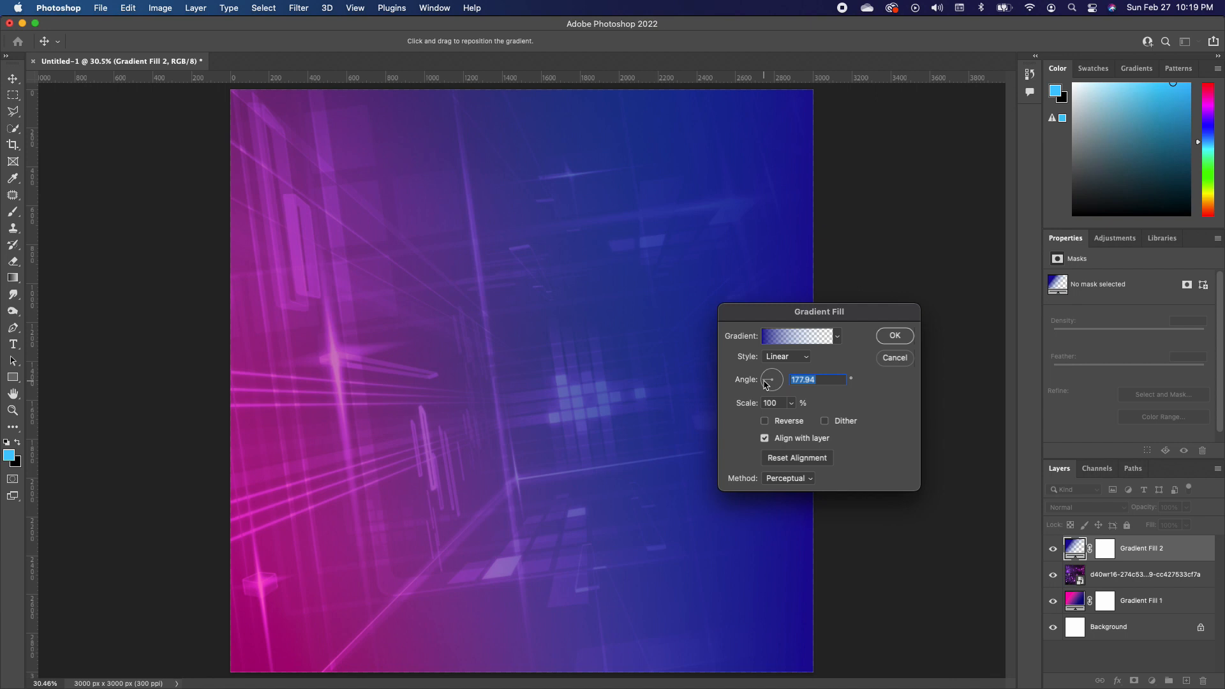
left_click(894, 337)
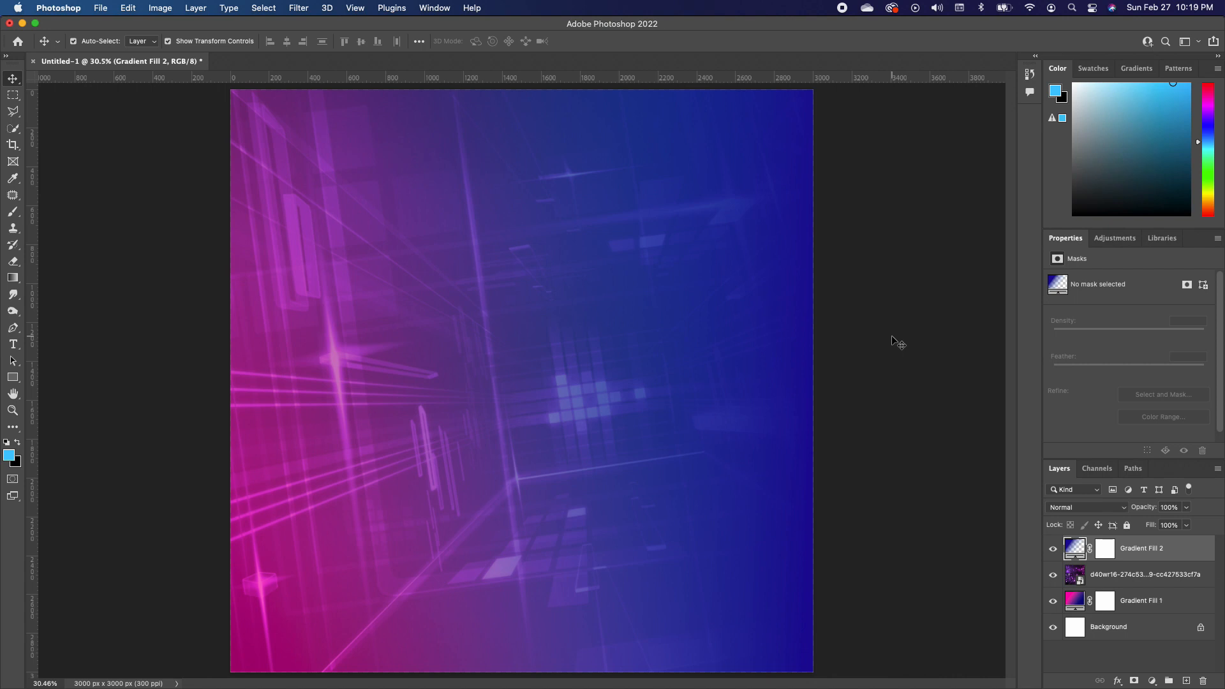
left_click(1119, 509)
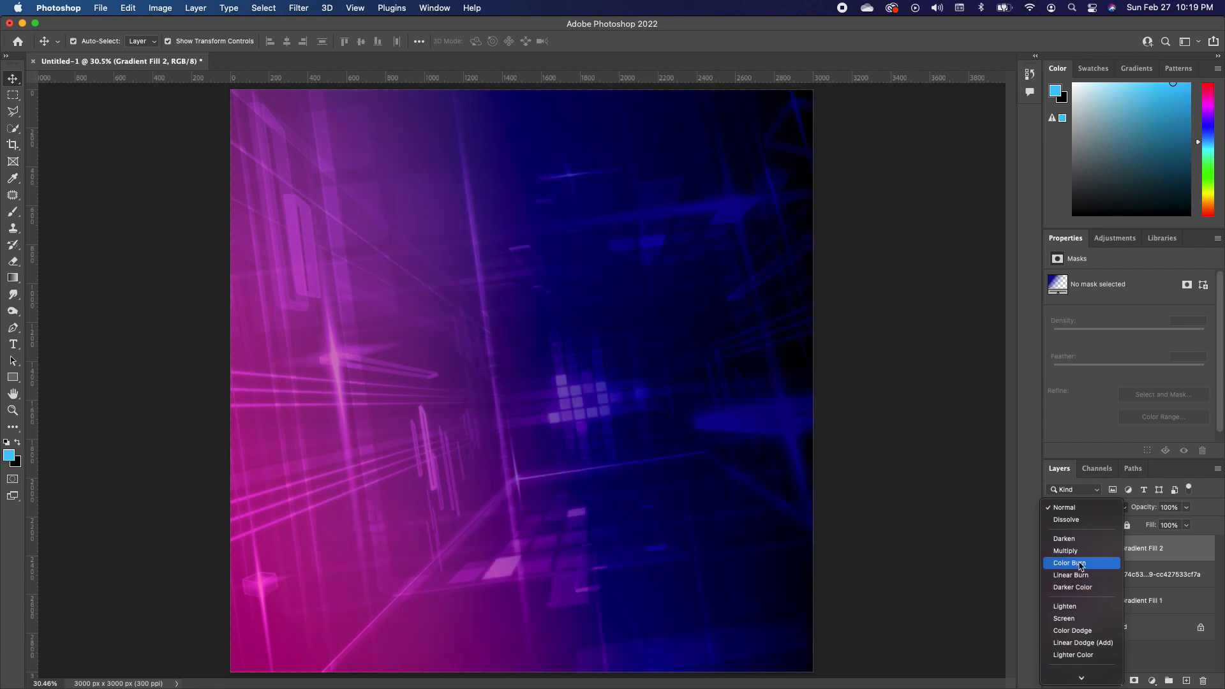
left_click(1081, 566)
Step: Create a white Bebas Neue text layer reading "BDAY BASH" on two lines in the canvas's upper part
key("t")
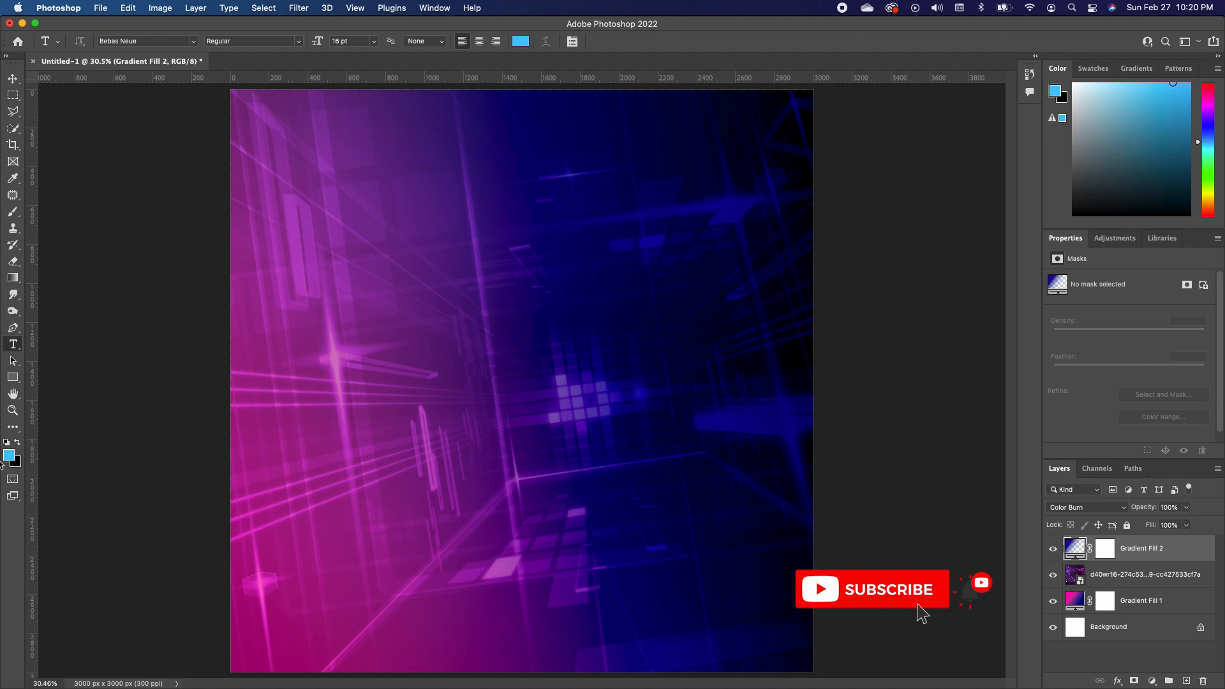
left_click(5, 441)
left_click(17, 442)
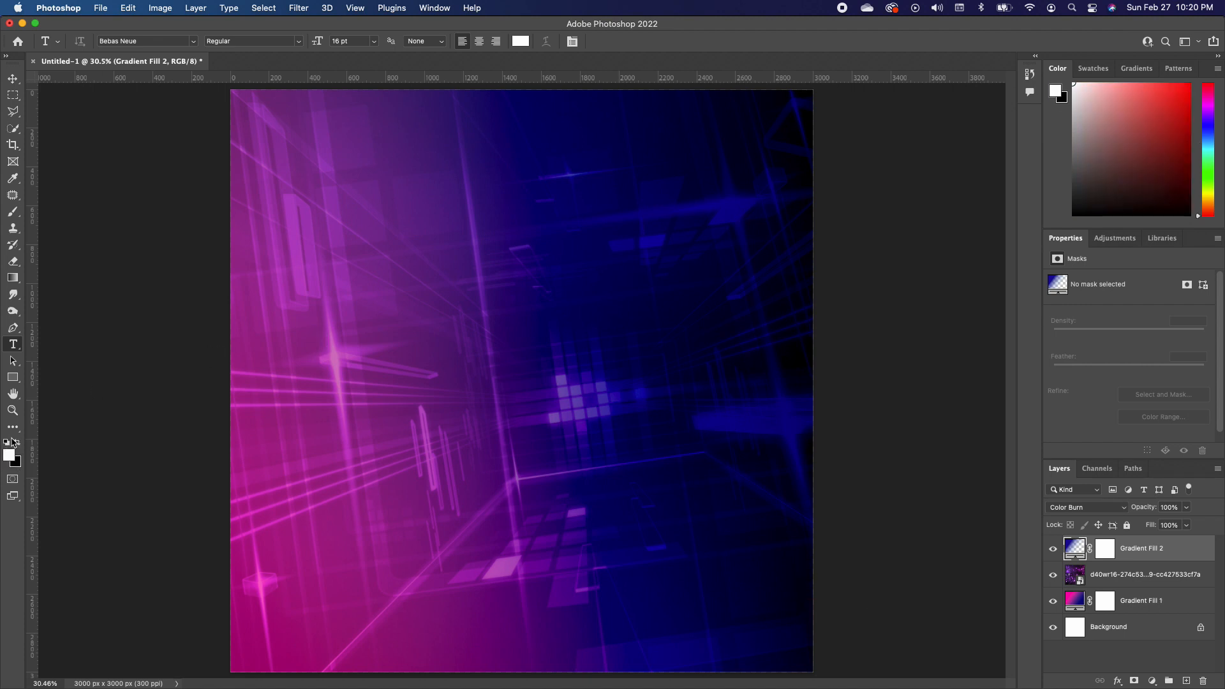
left_click(360, 233)
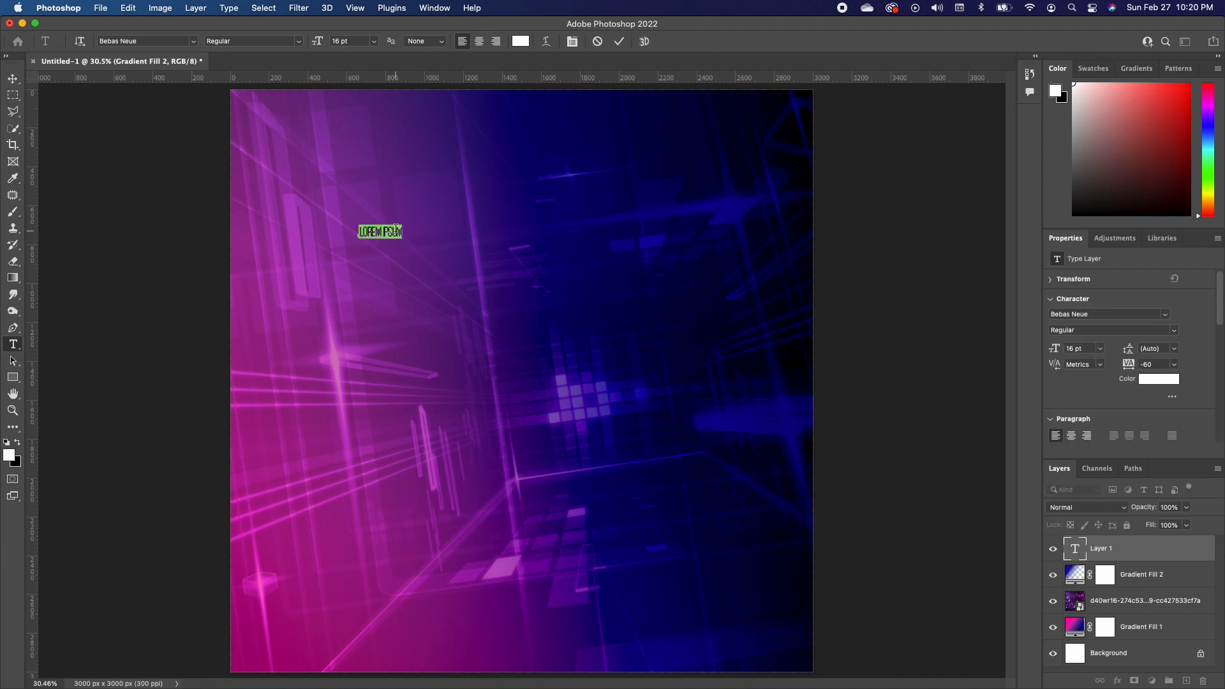
type("FRIDAY")
key("Return")
type("RUSH")
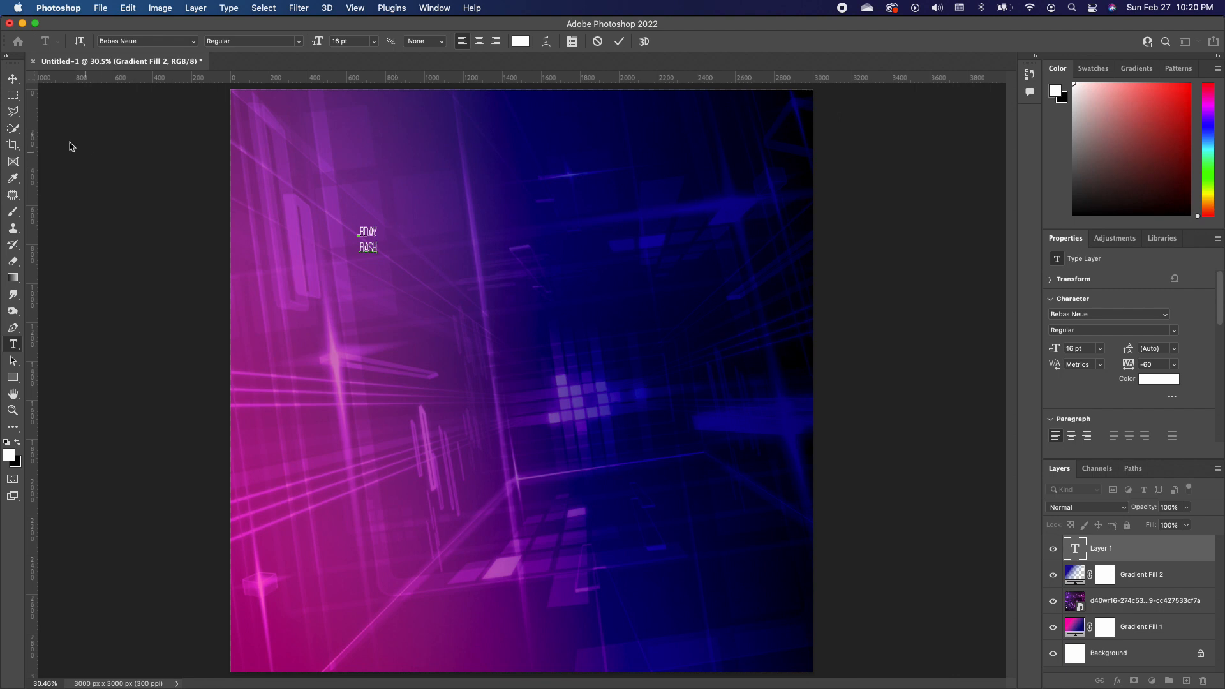
Step: Enlarge the "BDAY BASH" text to about 99 pt and position it near the canvas's upper middle
left_click(13, 77)
left_click_drag(376, 224, 664, 229)
left_click_drag(419, 222, 577, 358)
key("Return")
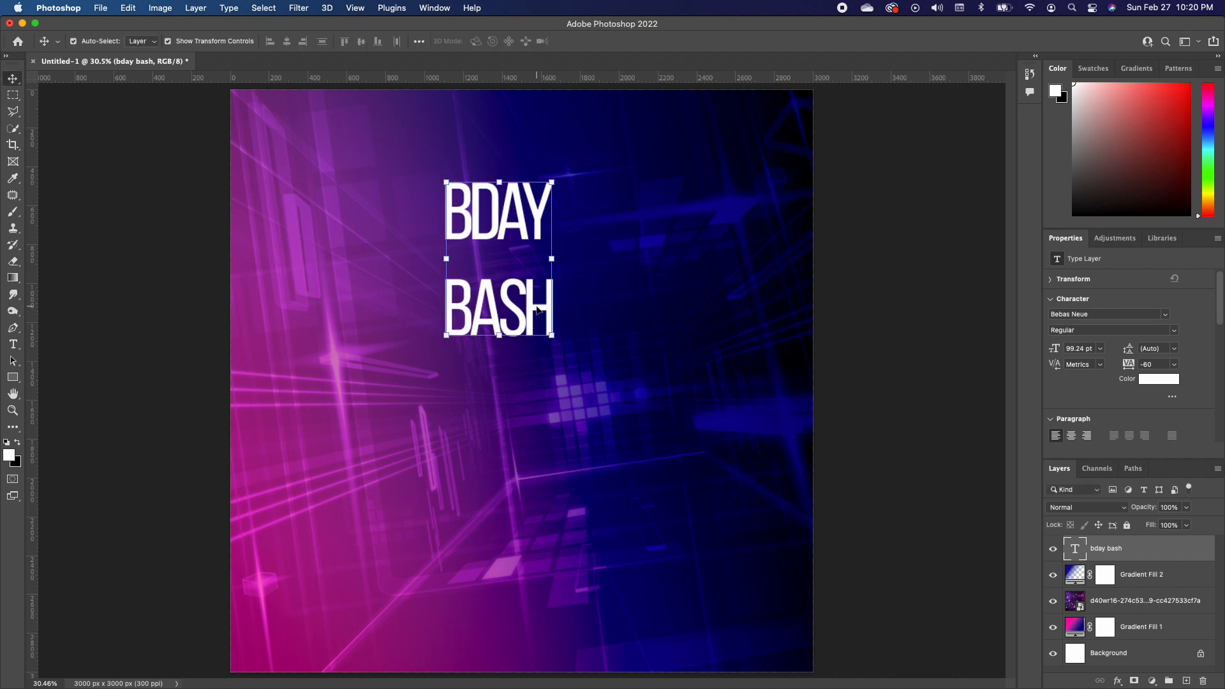
Step: Change the "BDAY BASH" text's font to Ethnocentric Italic and reposition it near the canvas's upper middle
key("Return")
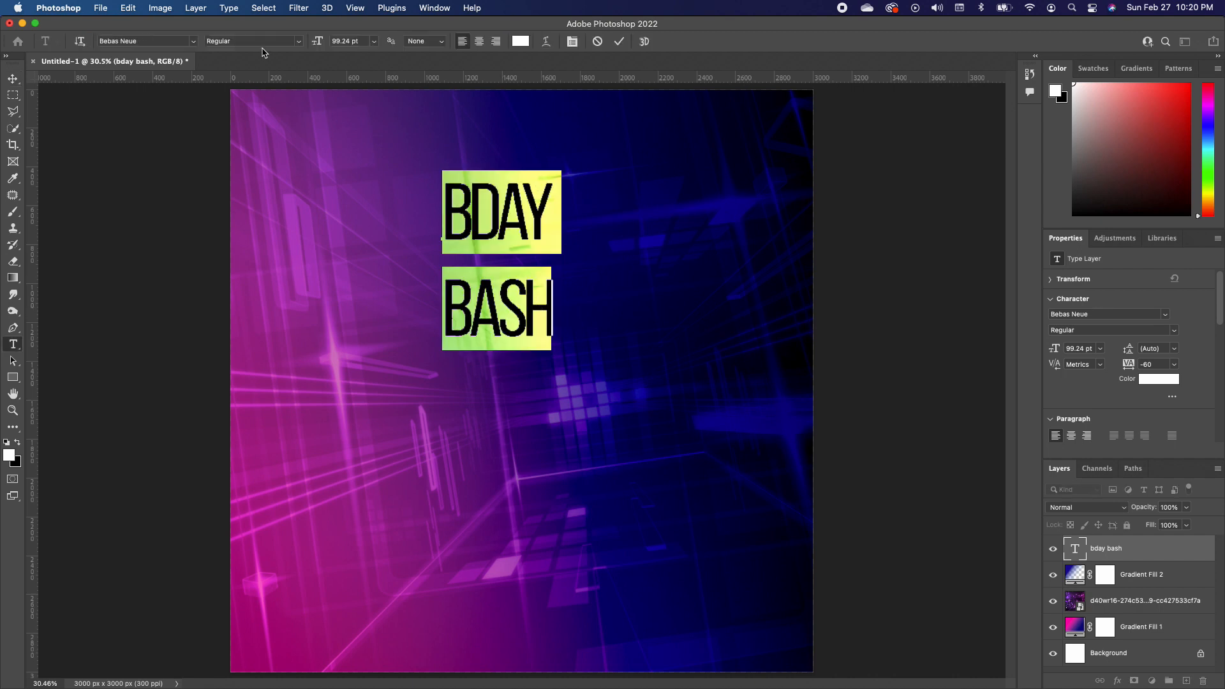
left_click(193, 41)
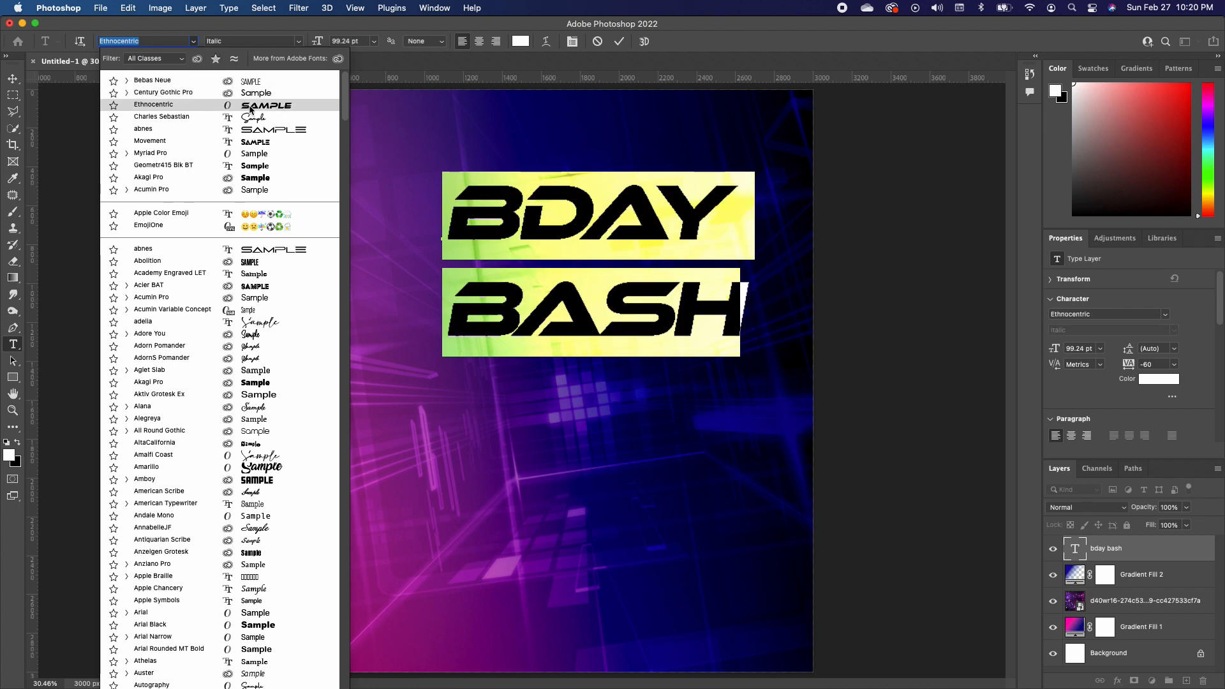
left_click(249, 109)
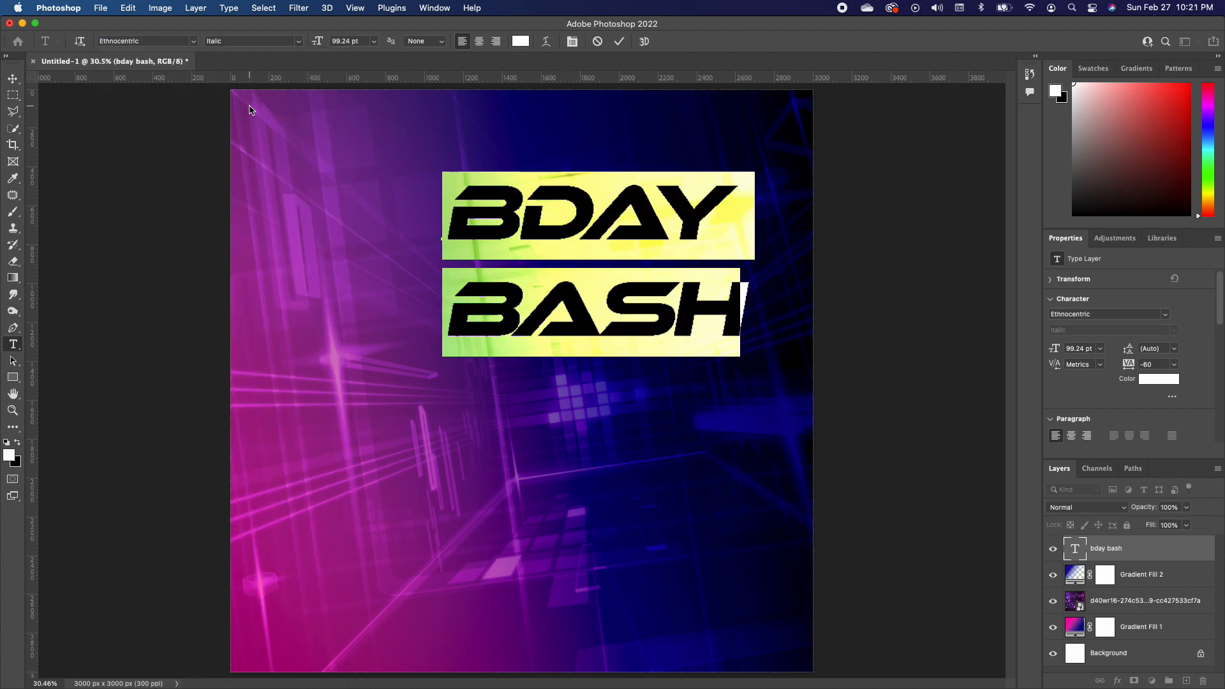
left_click(14, 77)
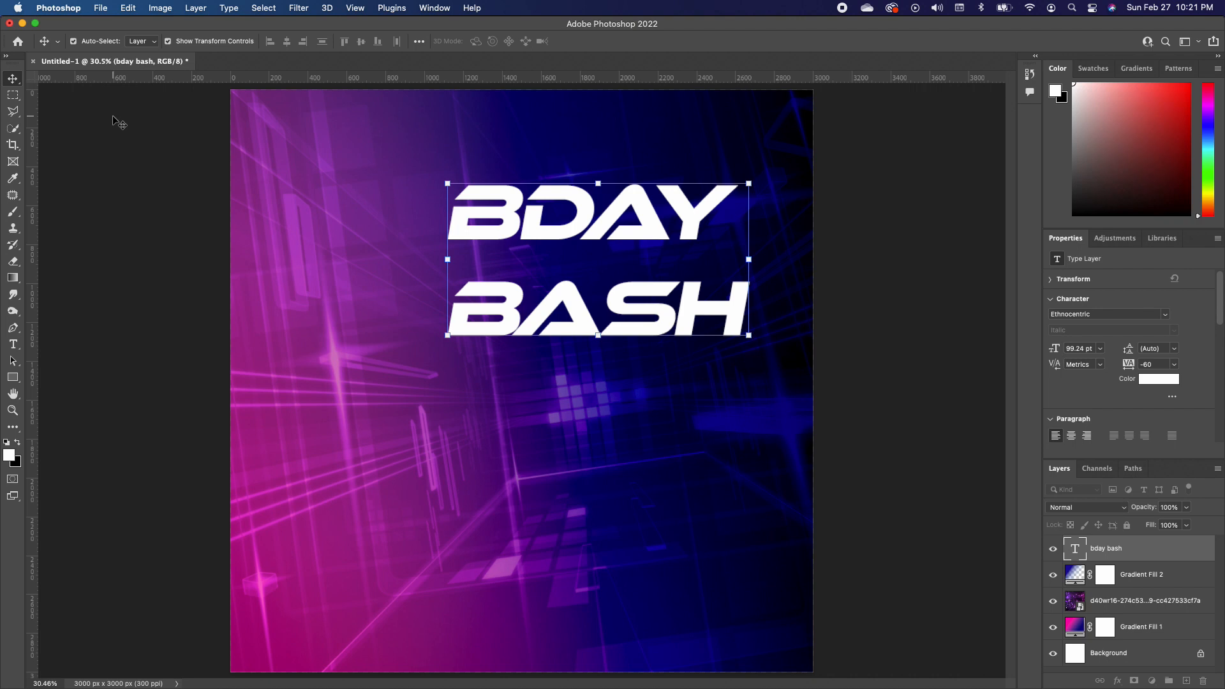
left_click_drag(596, 237, 520, 223)
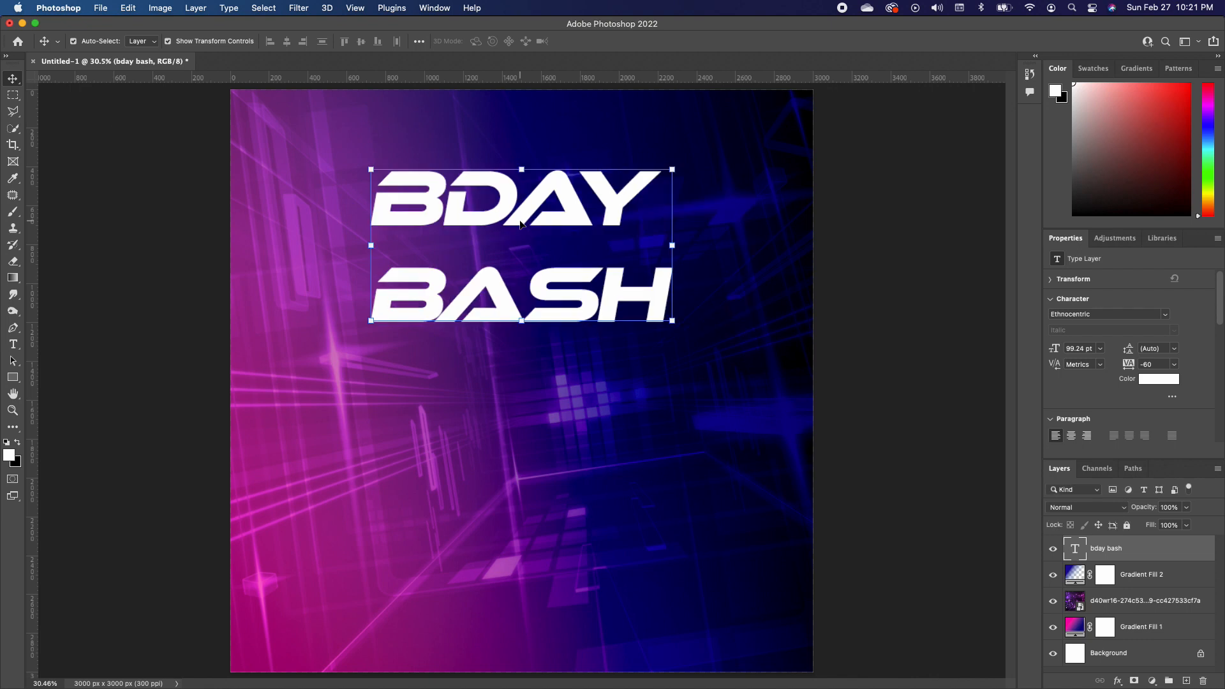
Step: Tighten the line spacing of the "BDAY BASH" text and enlarge it to 104.3 pt with 80.93 pt leading
double_click(561, 292)
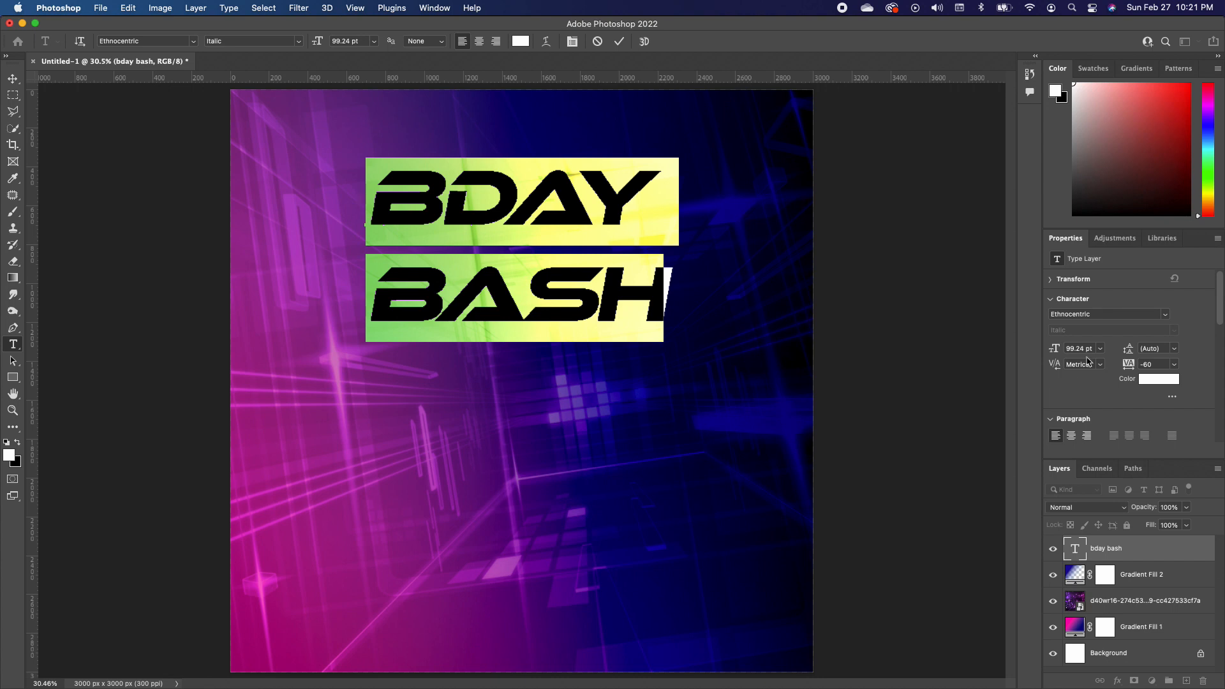
left_click(434, 8)
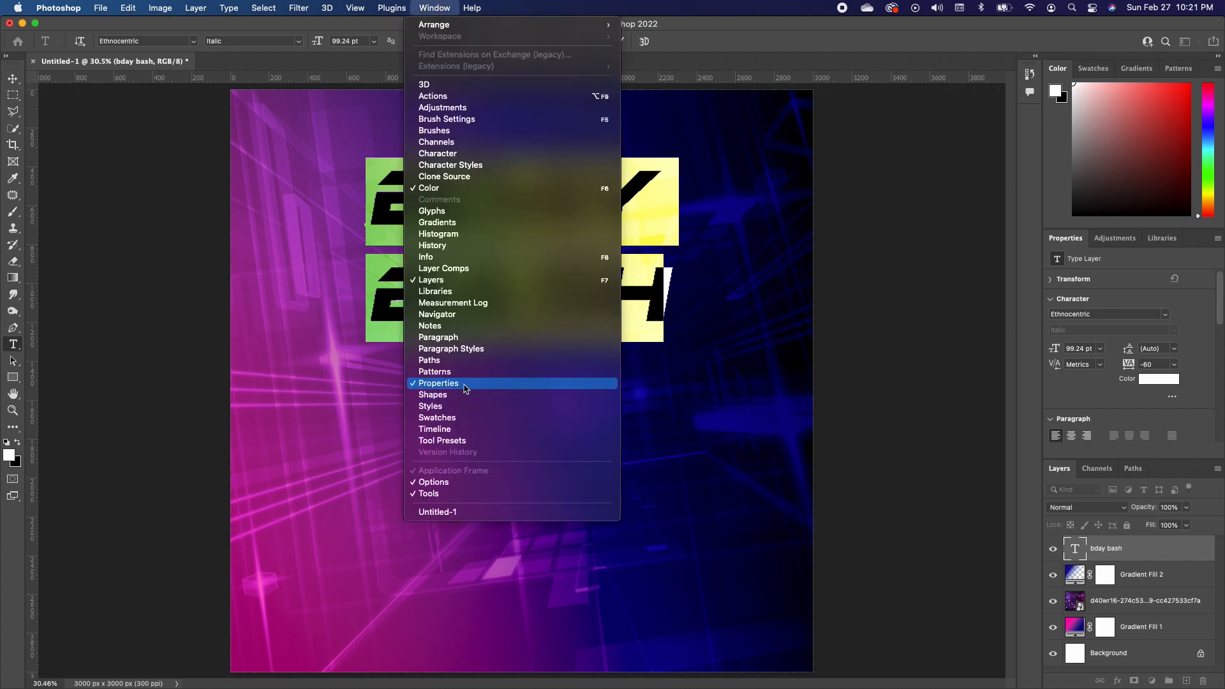
left_click(1002, 343)
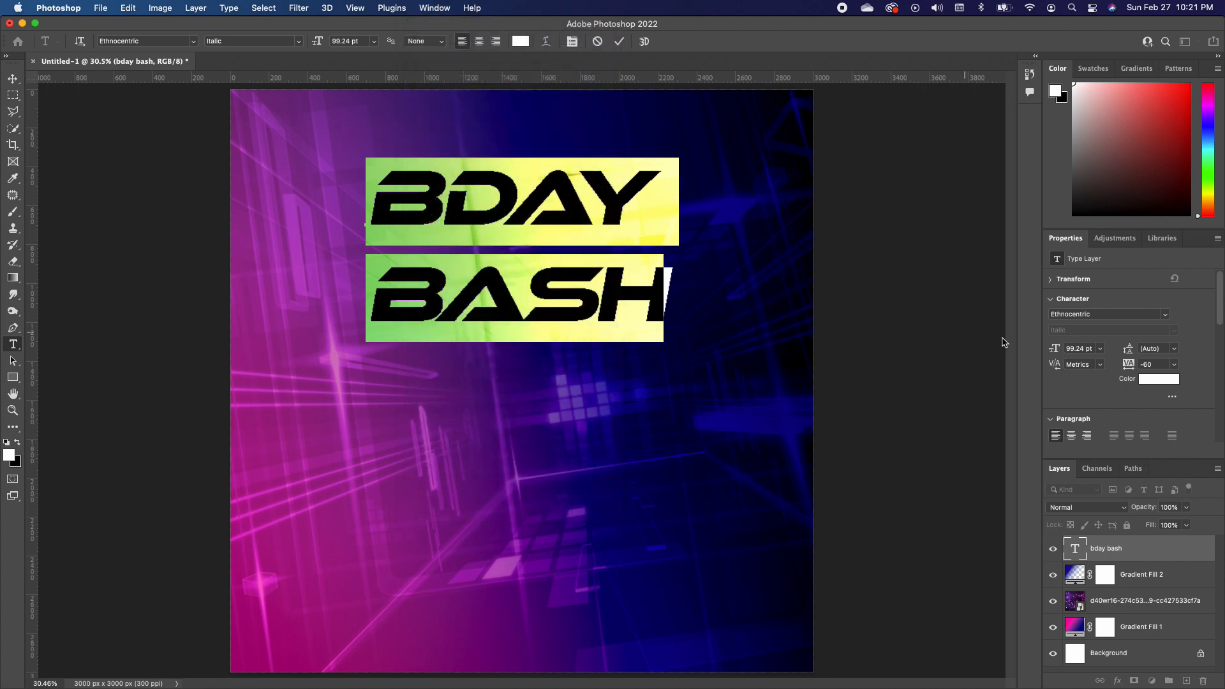
scroll(1113, 383, "down", 2)
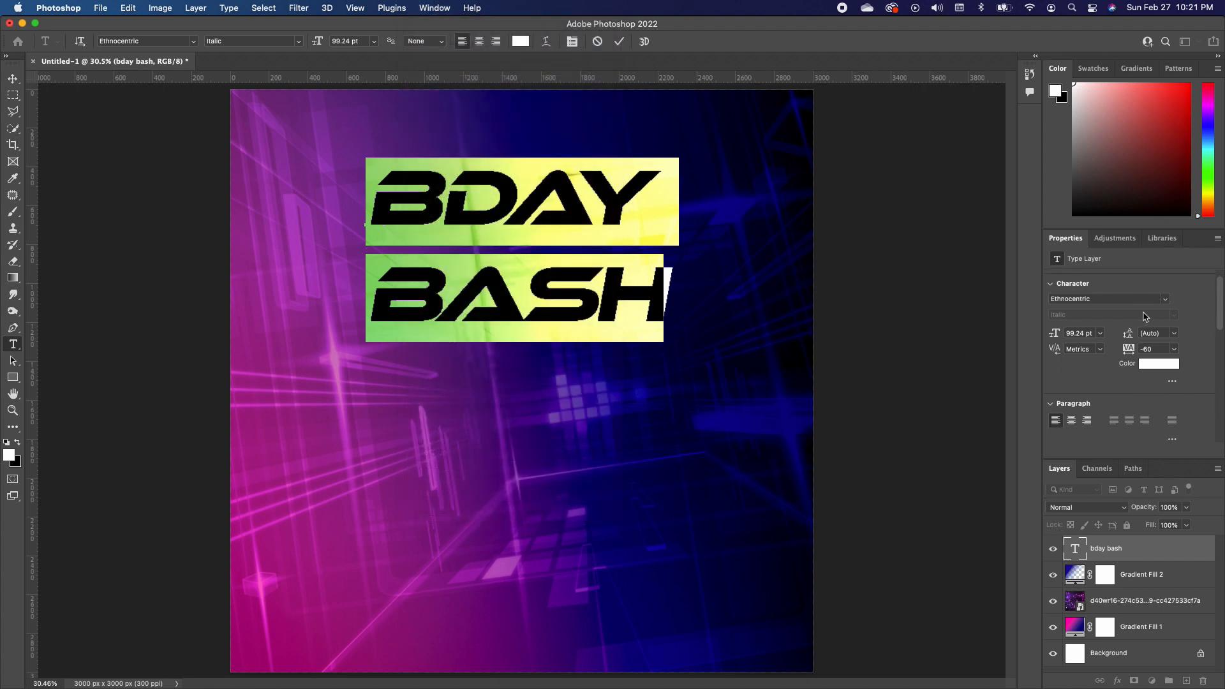
scroll(1110, 357, "down", 2)
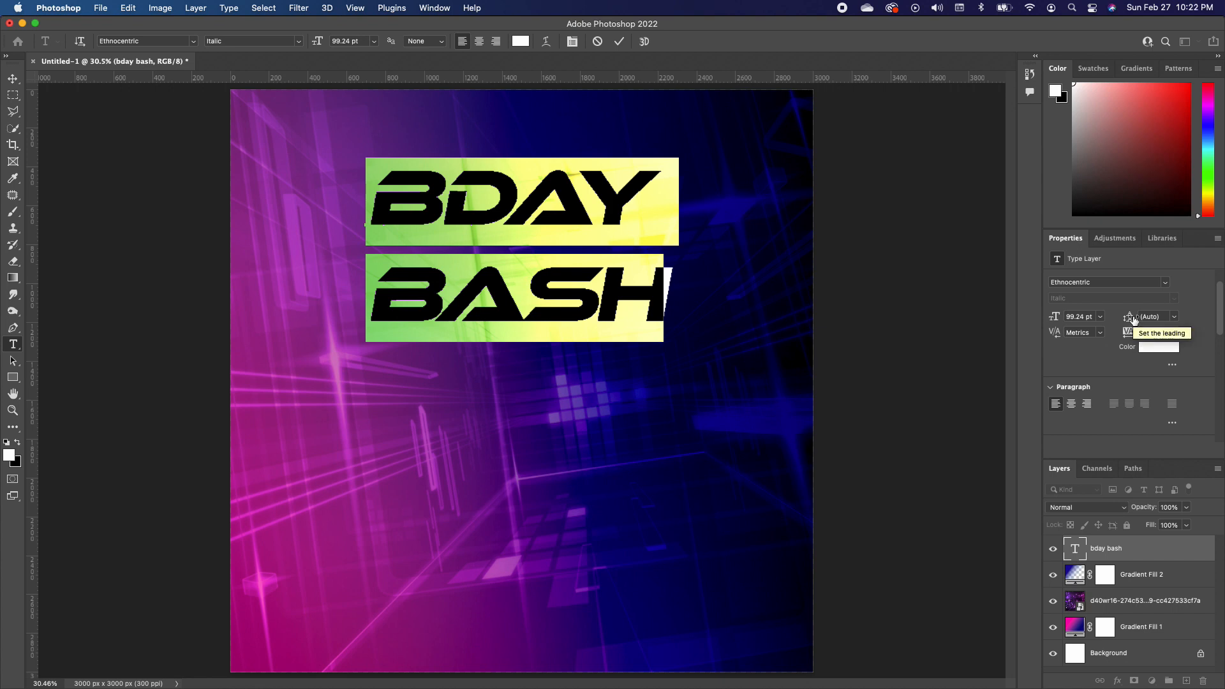
left_click_drag(1133, 319, 1104, 330)
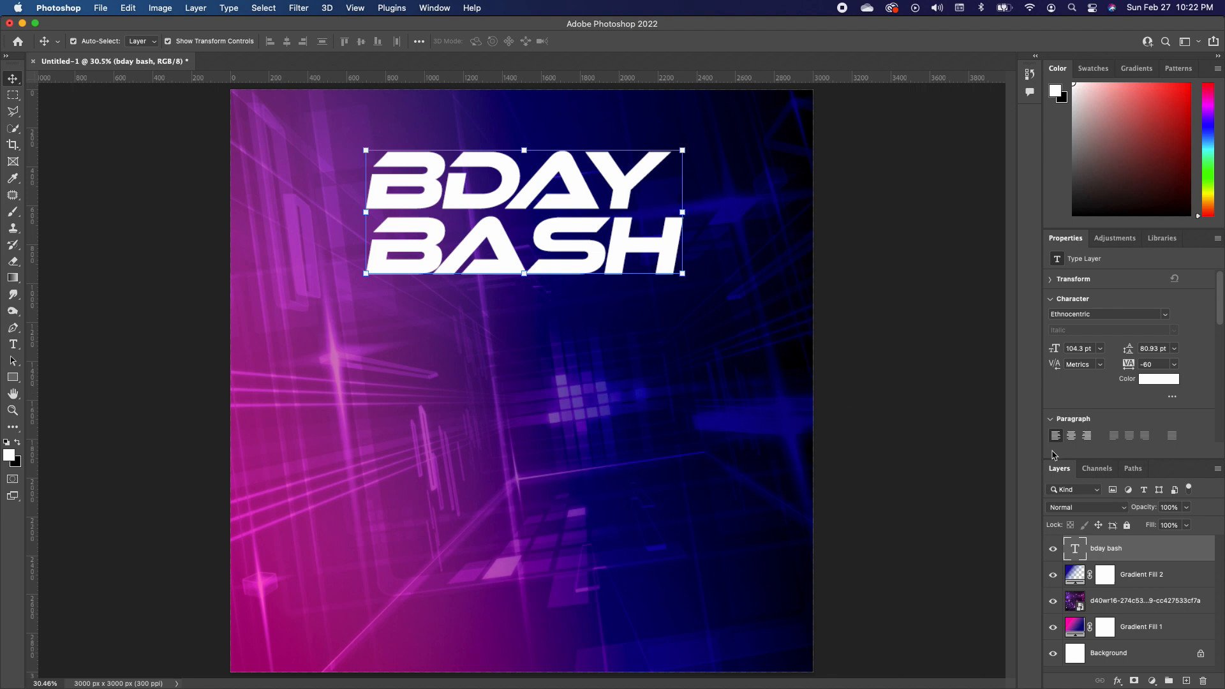
Step: Add a blue #46a4c3 drop shadow to the "BDAY BASH" text with 43% opacity, 25 px distance and 41% spread
double_click(1200, 549)
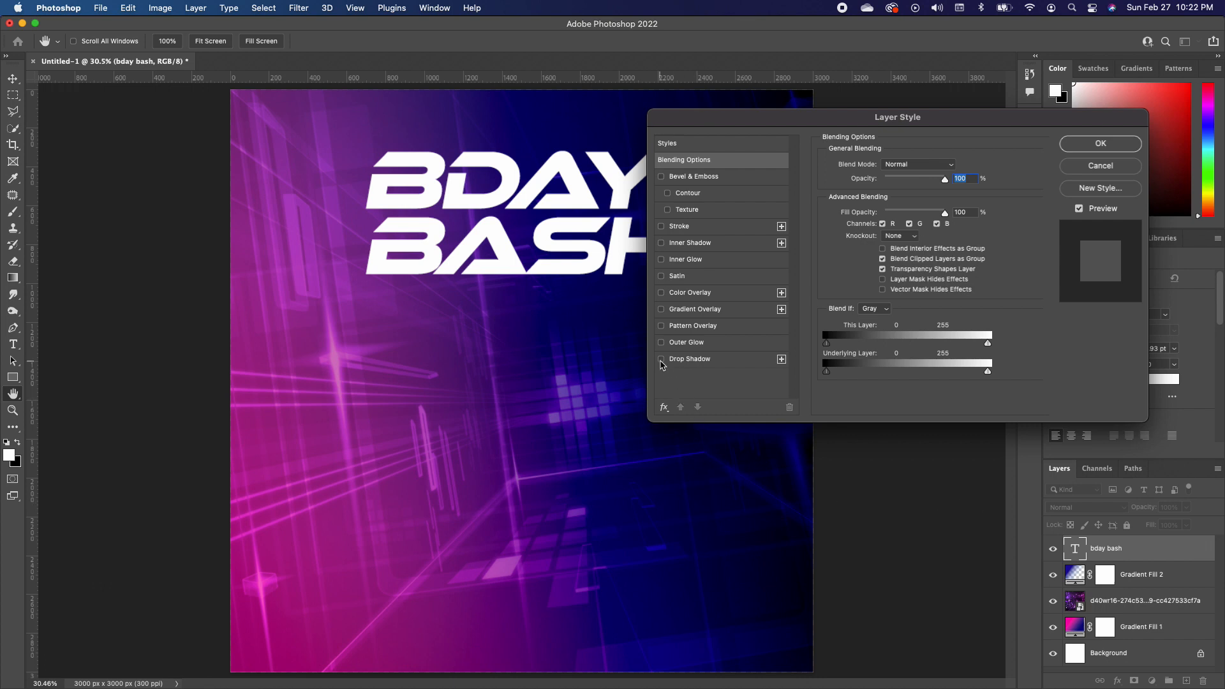
left_click(661, 360)
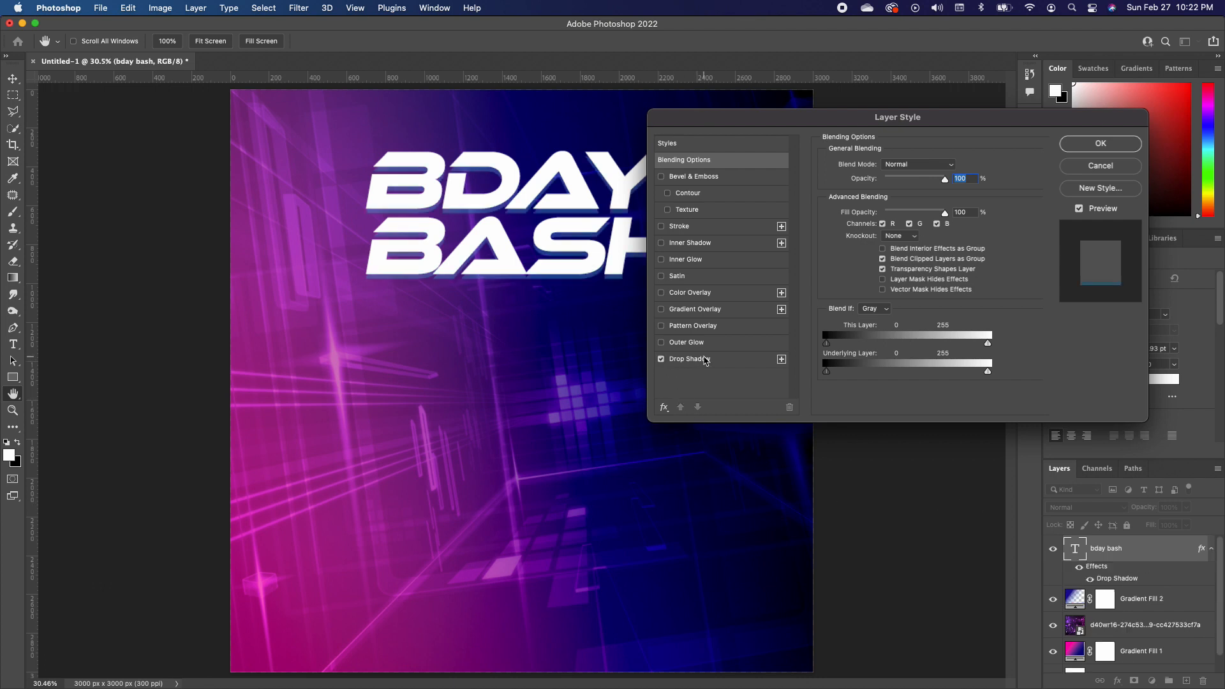
left_click(743, 363)
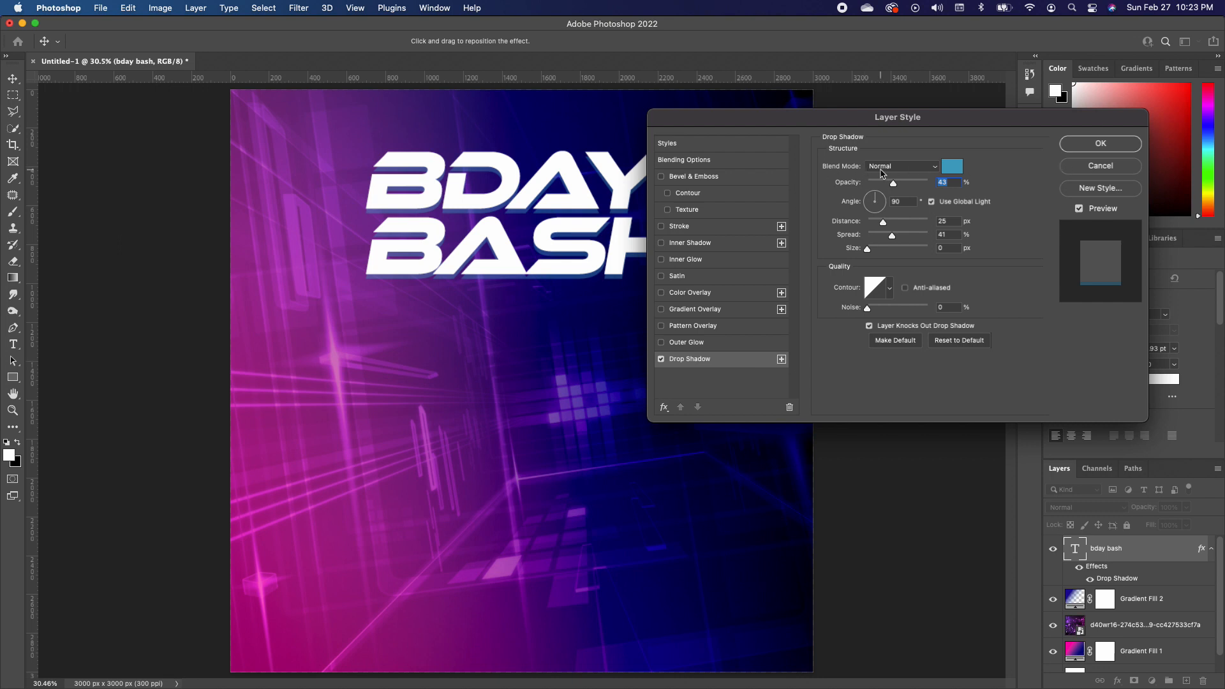
left_click(953, 167)
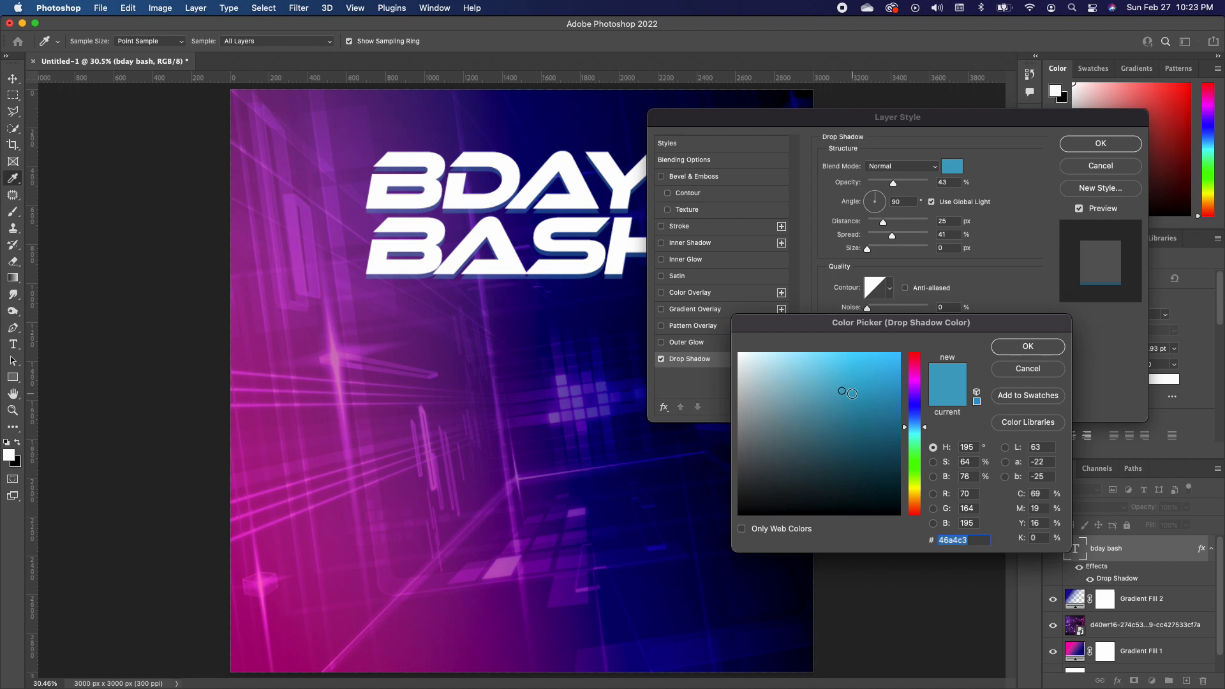
left_click(1047, 350)
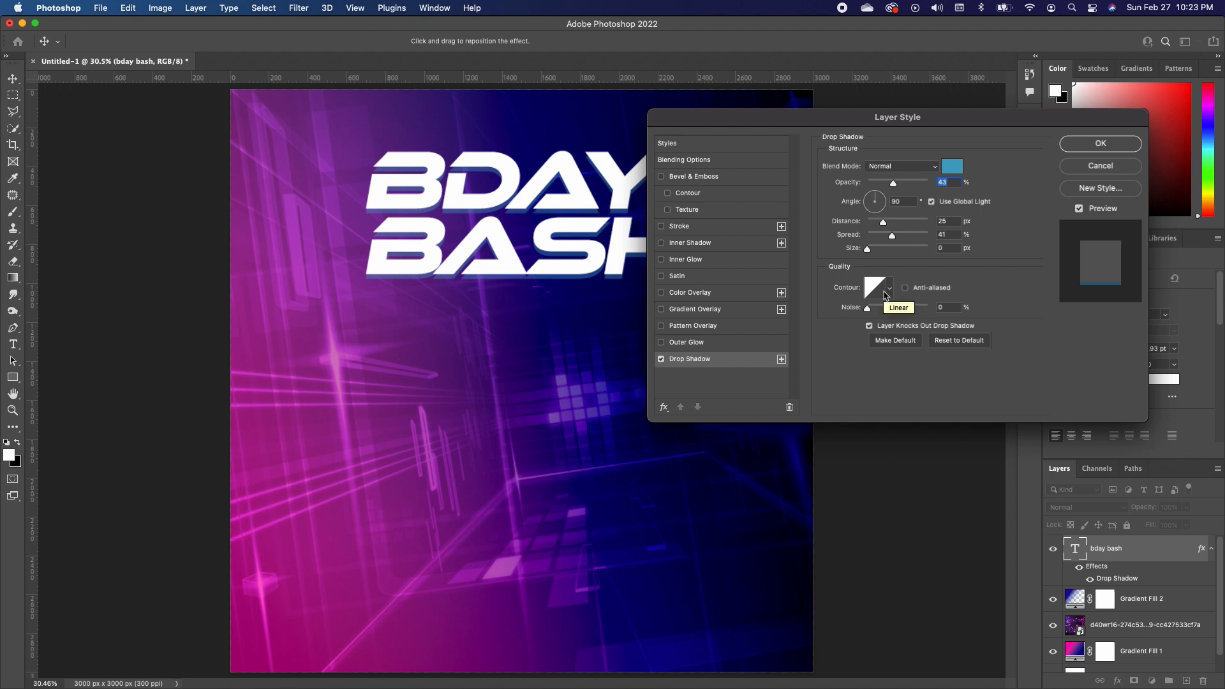
Step: Add a pink #f603af outer glow to the "BDAY BASH" text at 60% opacity and 35 px size, and adjust its spread
left_click(662, 345)
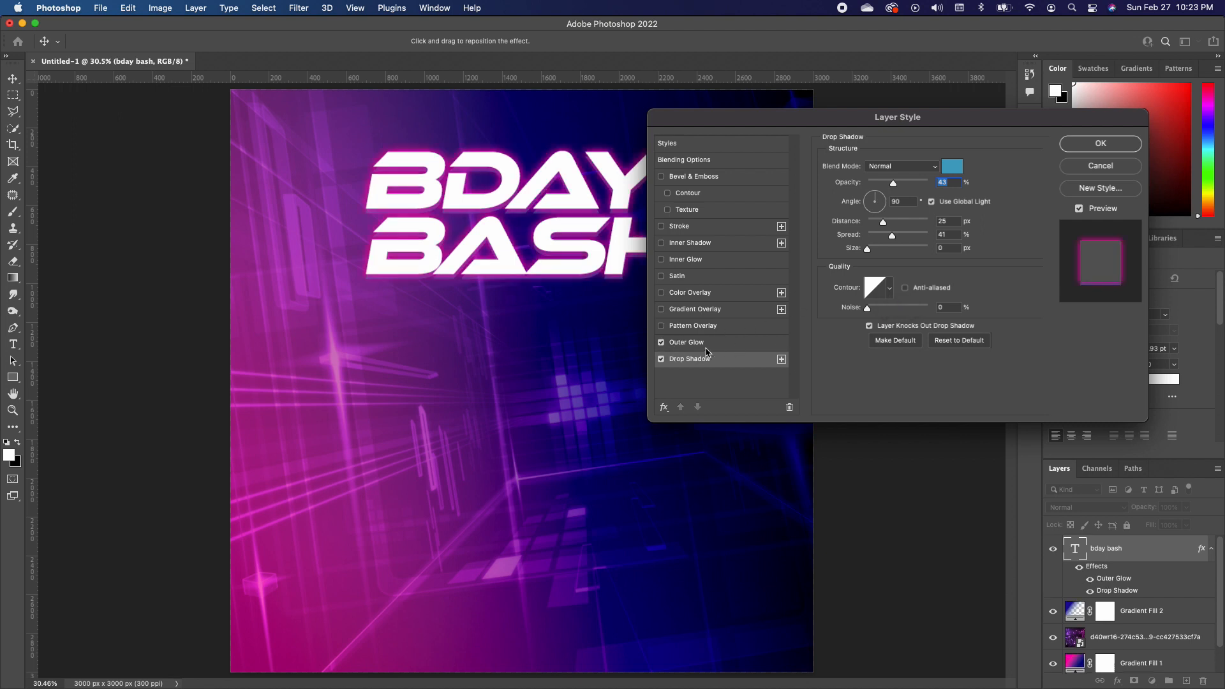
left_click(737, 345)
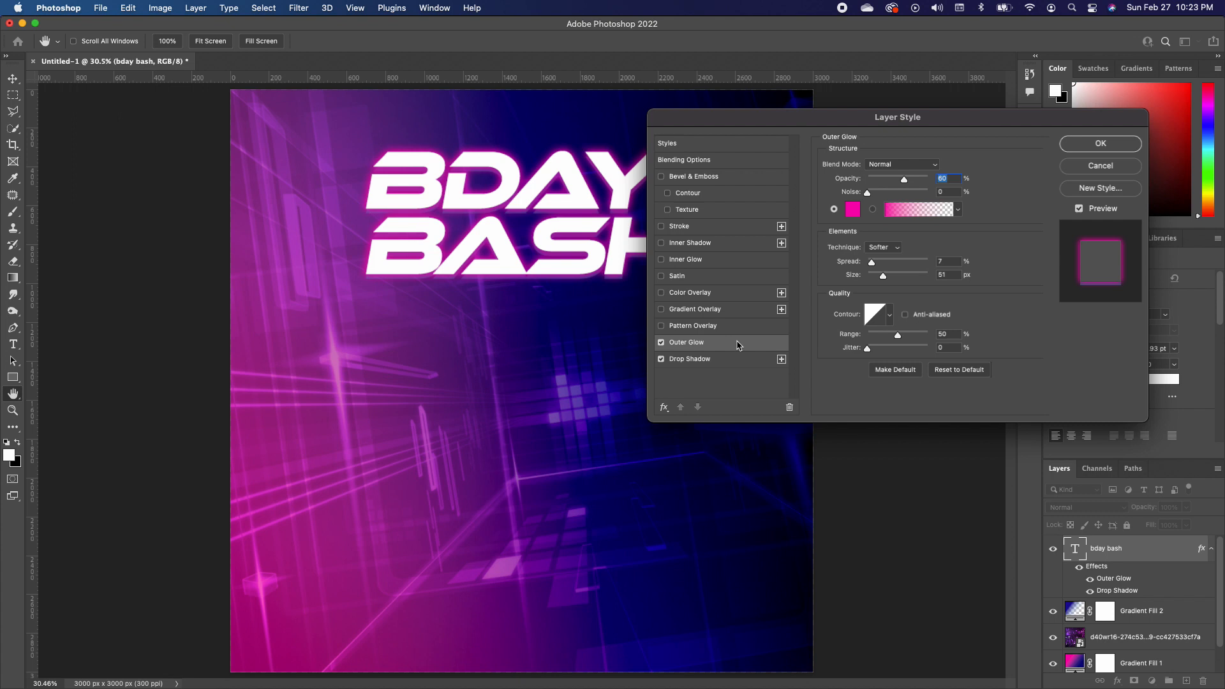
left_click(853, 209)
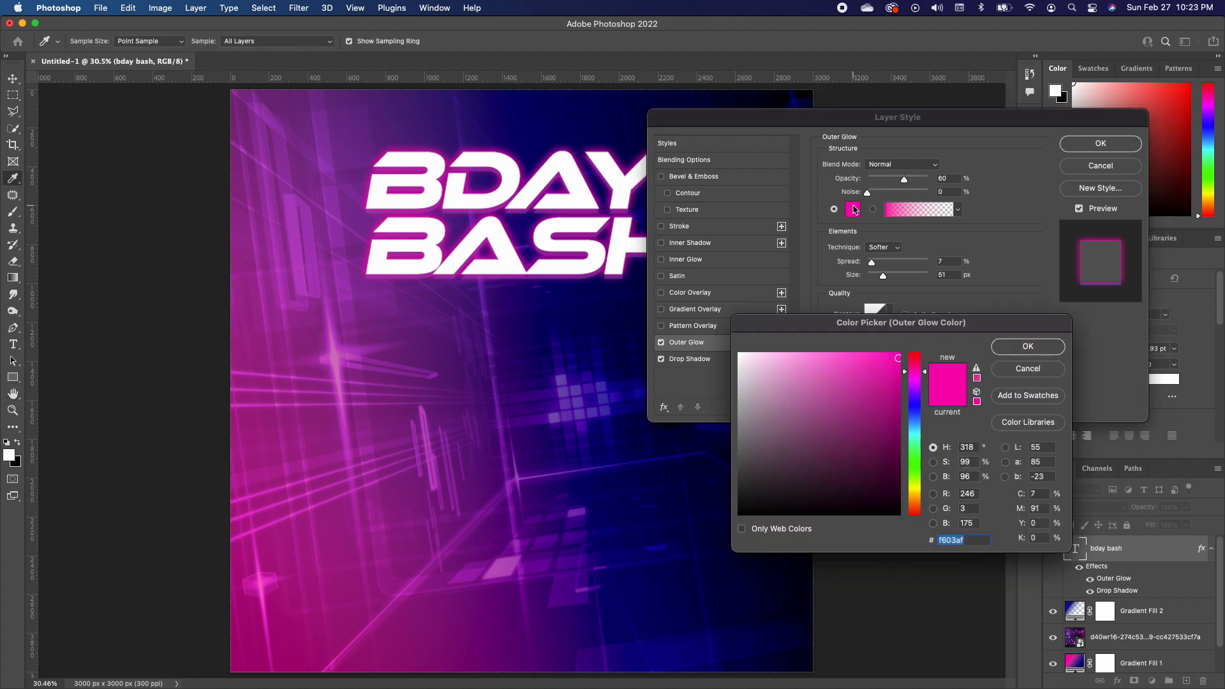
left_click(898, 358)
left_click(1047, 346)
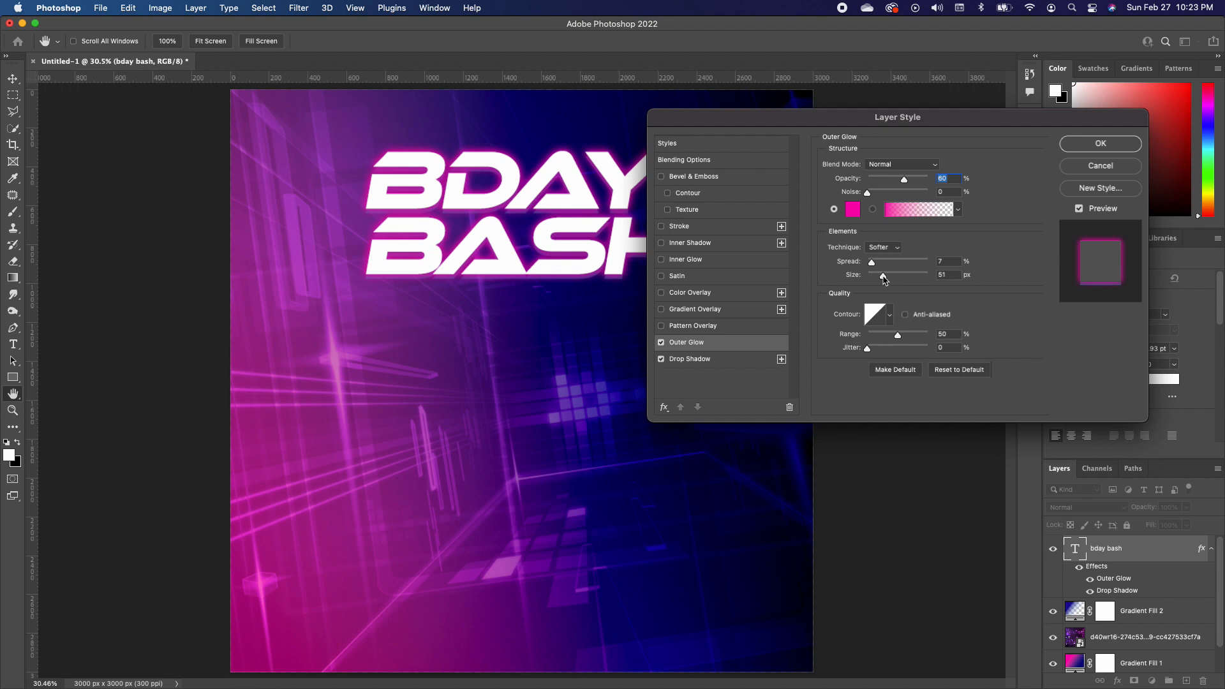
left_click_drag(884, 279, 880, 279)
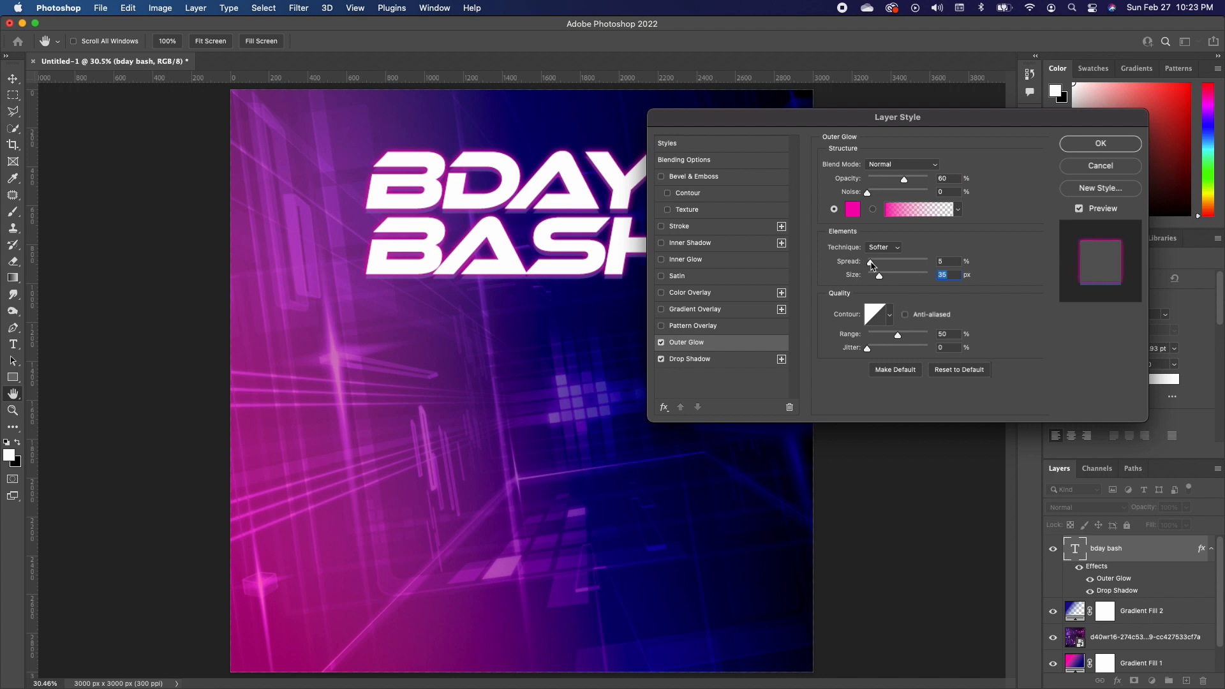
left_click_drag(872, 263, 874, 263)
left_click(1098, 145)
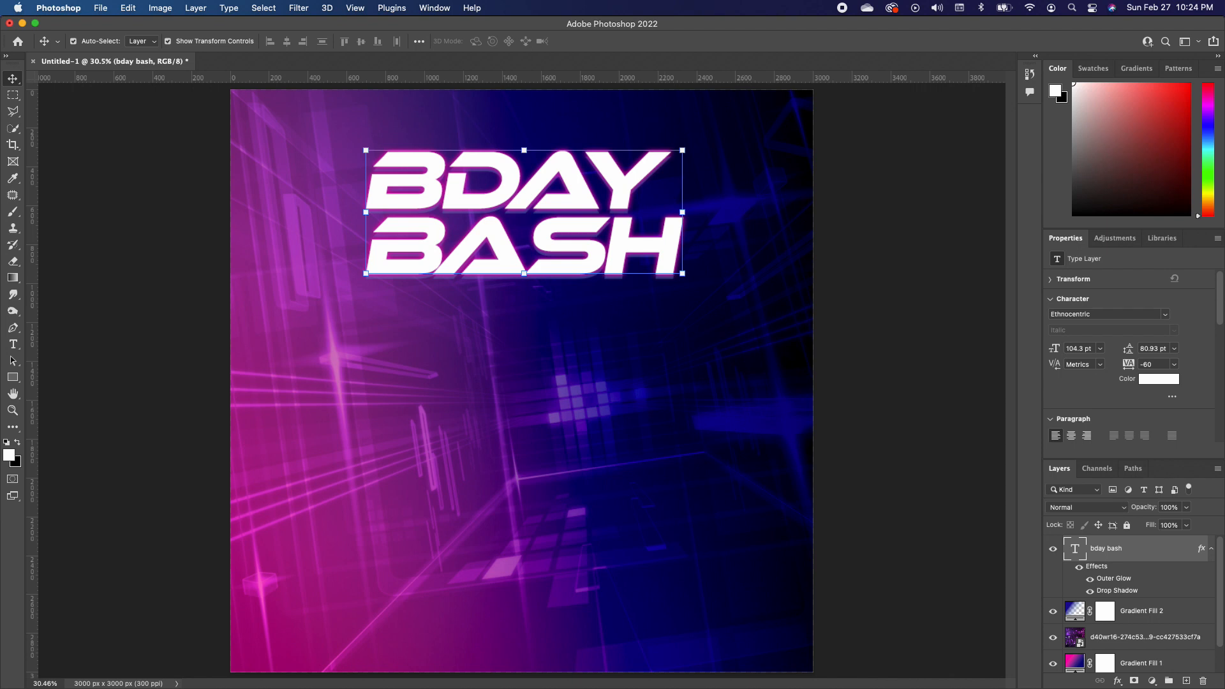
Step: Switch to Finder and place the metal-texture-background and metaltextures01-preview images from the Birthday Bash folder into the flyer
key("super+Tab")
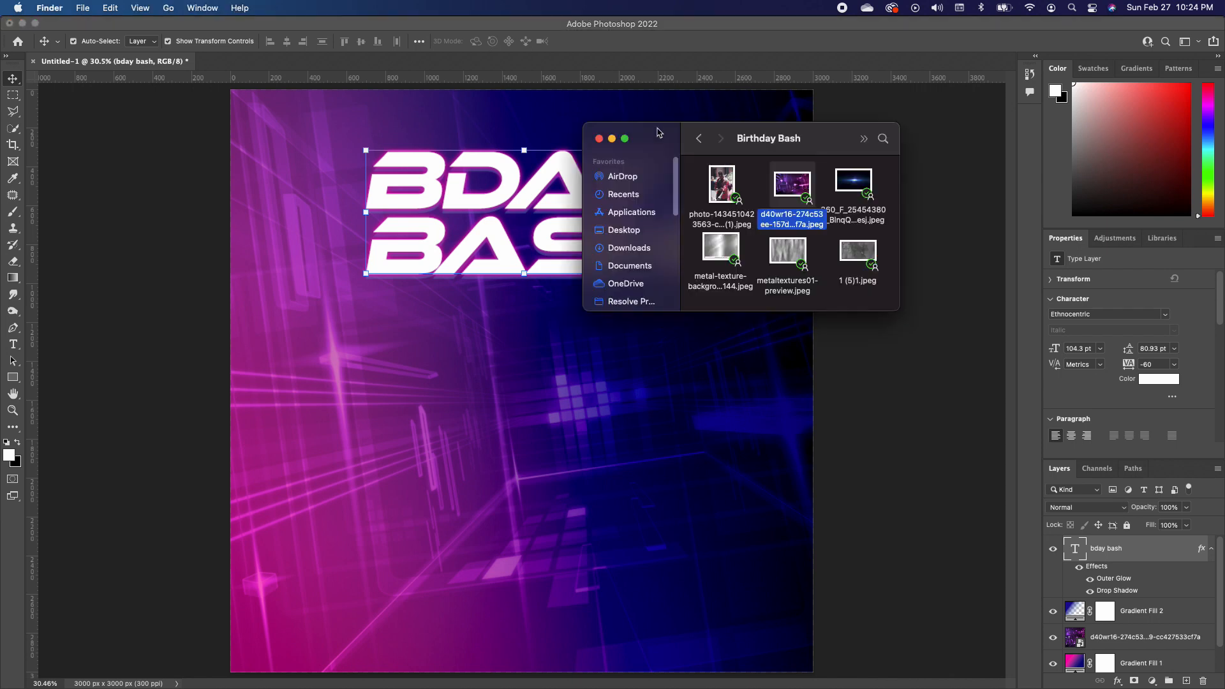
left_click_drag(661, 127, 740, 123)
left_click(898, 271)
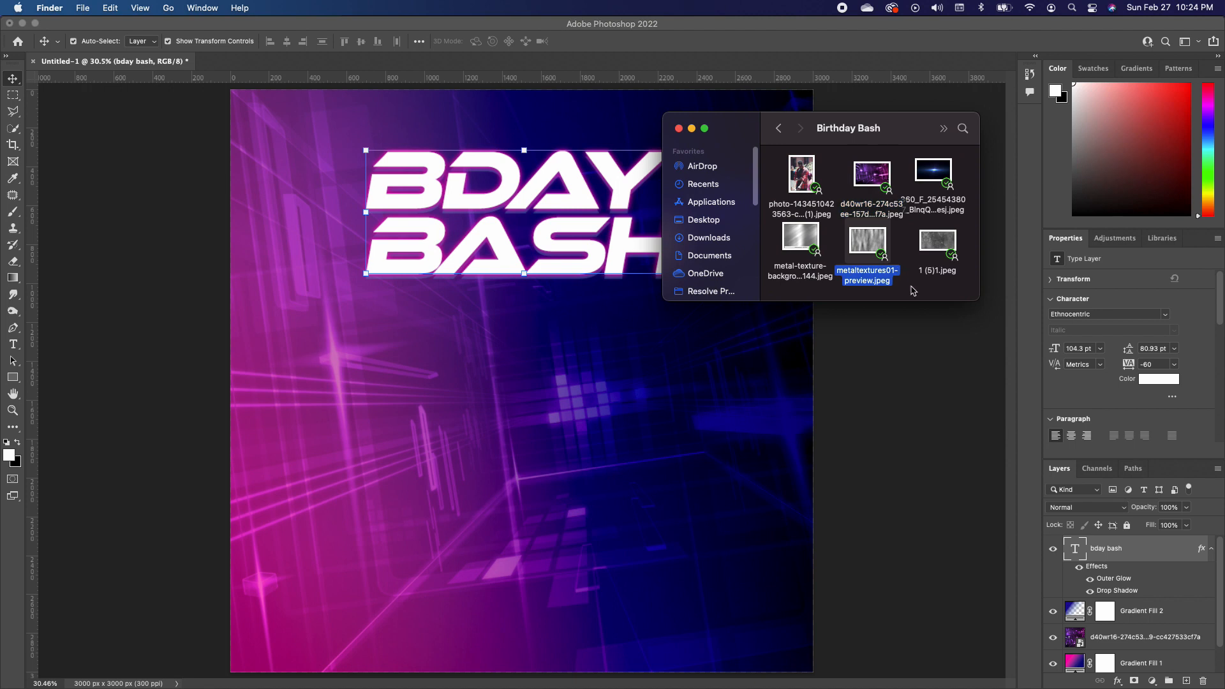
left_click(857, 276)
left_click(800, 241, "super")
left_click_drag(800, 242, 475, 194)
key("Return")
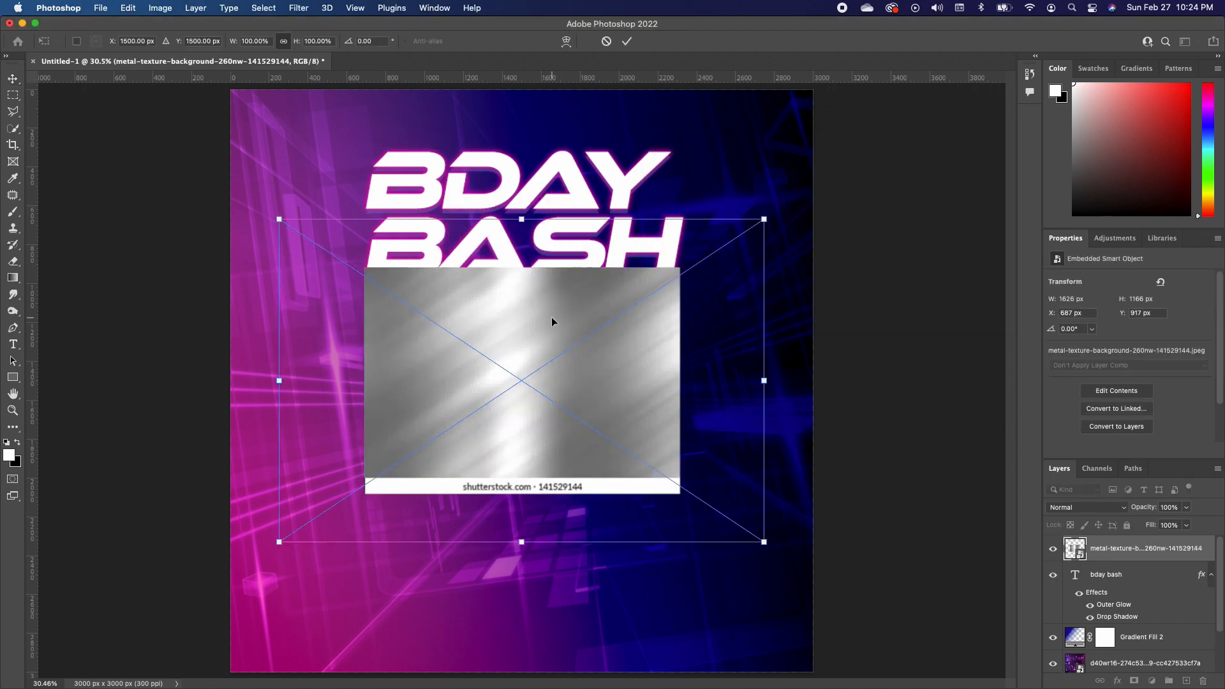
key("Return")
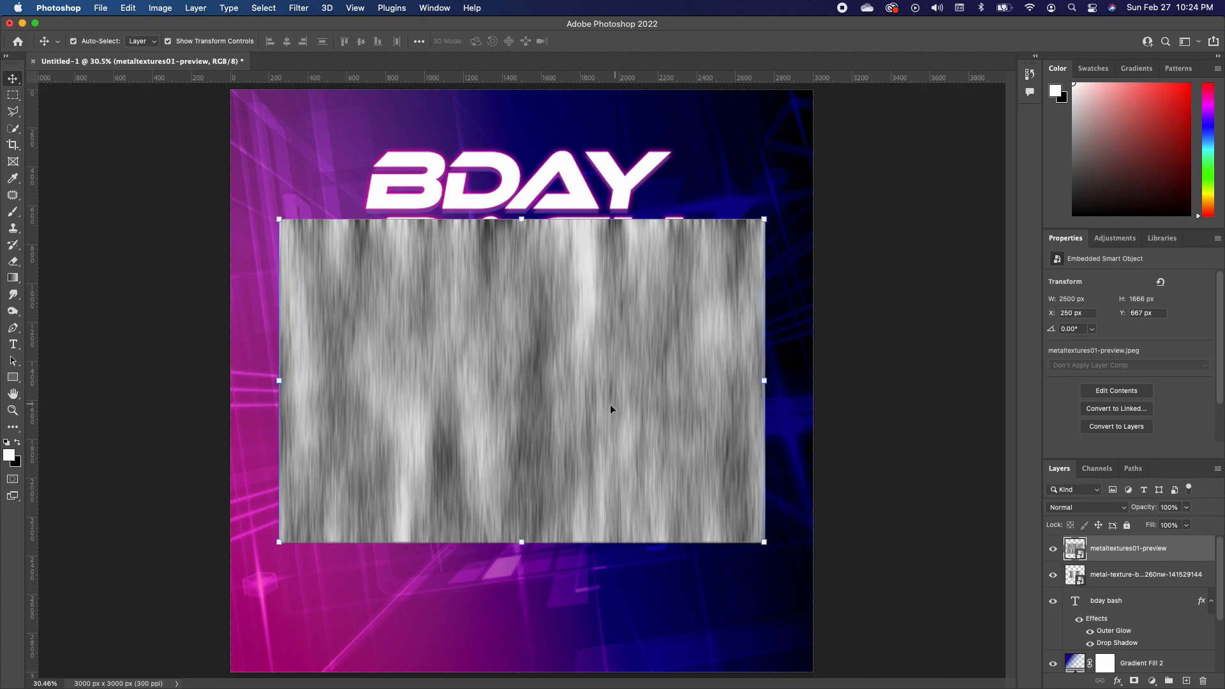
Step: Move the metaltextures01-preview image up over the title and hide its layer
left_click_drag(598, 427, 605, 307)
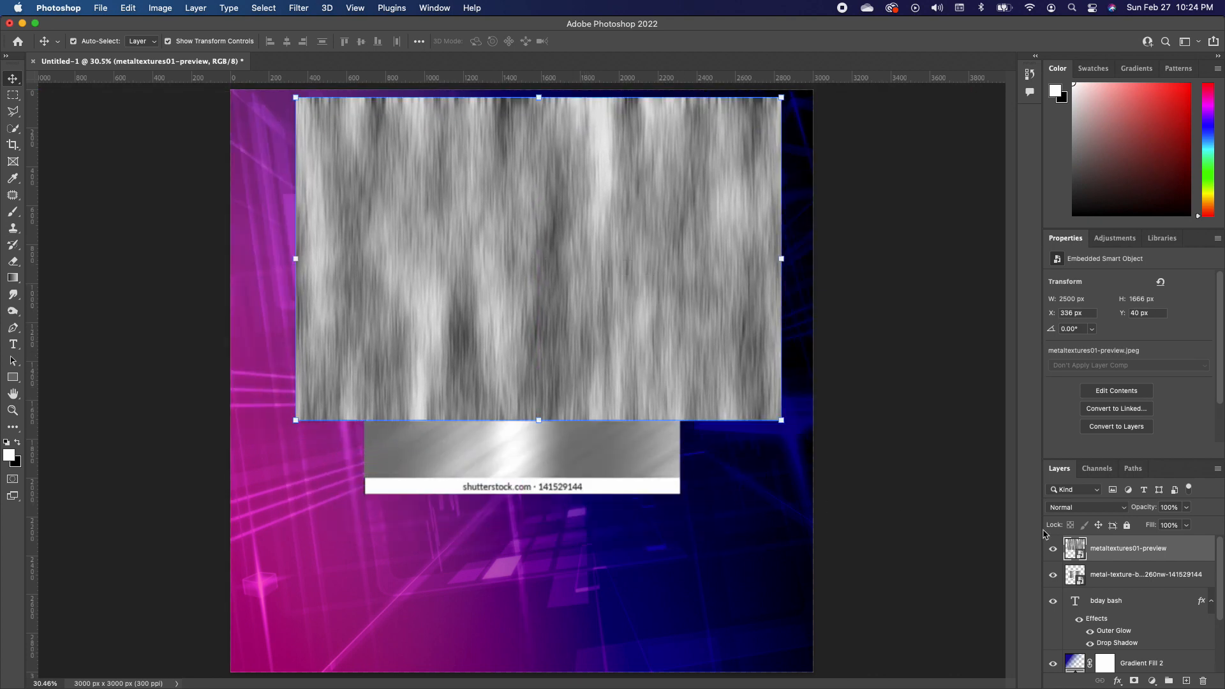
left_click(1052, 548)
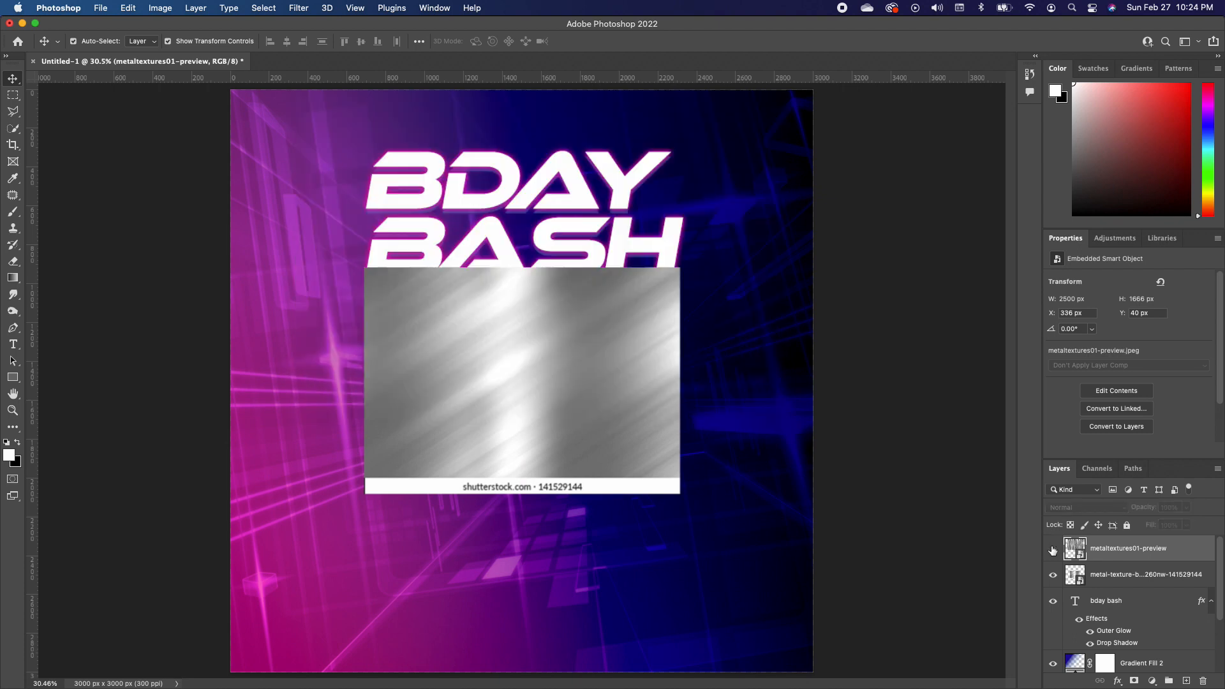
Step: Move the metal-texture-background image over the "BDAY BASH" title and scale it to 129.86% so it covers the text
left_click(596, 446)
left_click_drag(590, 449, 566, 305)
key("super+t")
left_click_drag(656, 347, 749, 416)
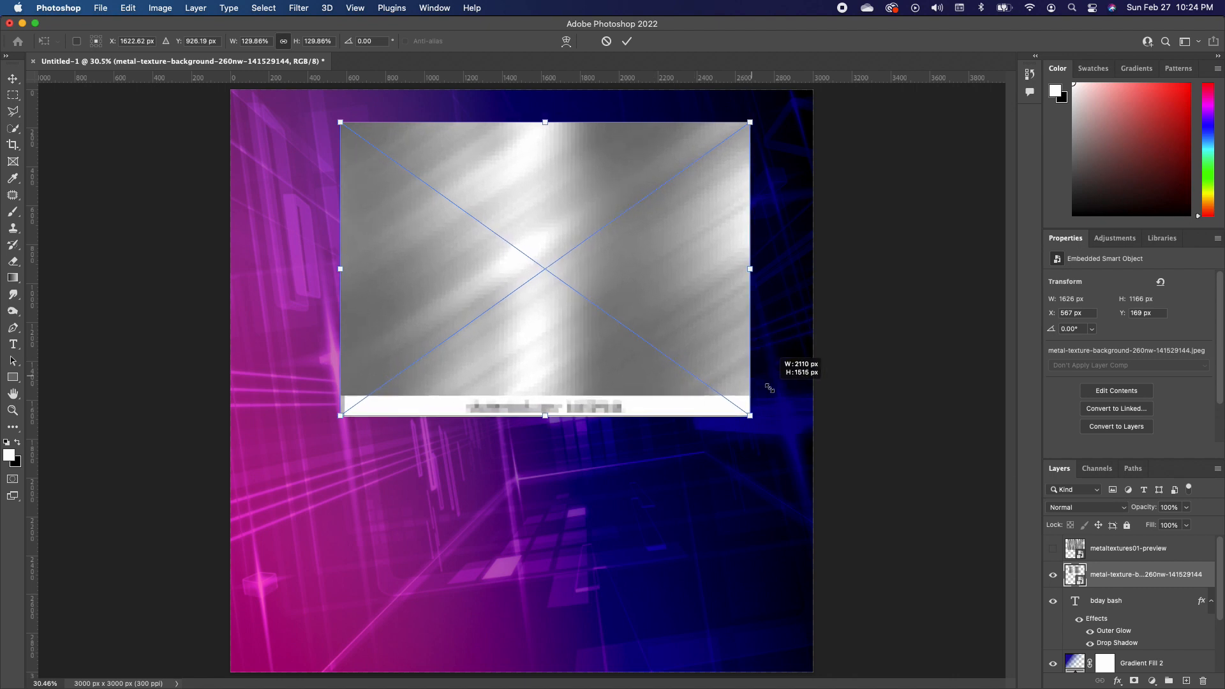
left_click_drag(676, 326, 656, 303)
key("Return")
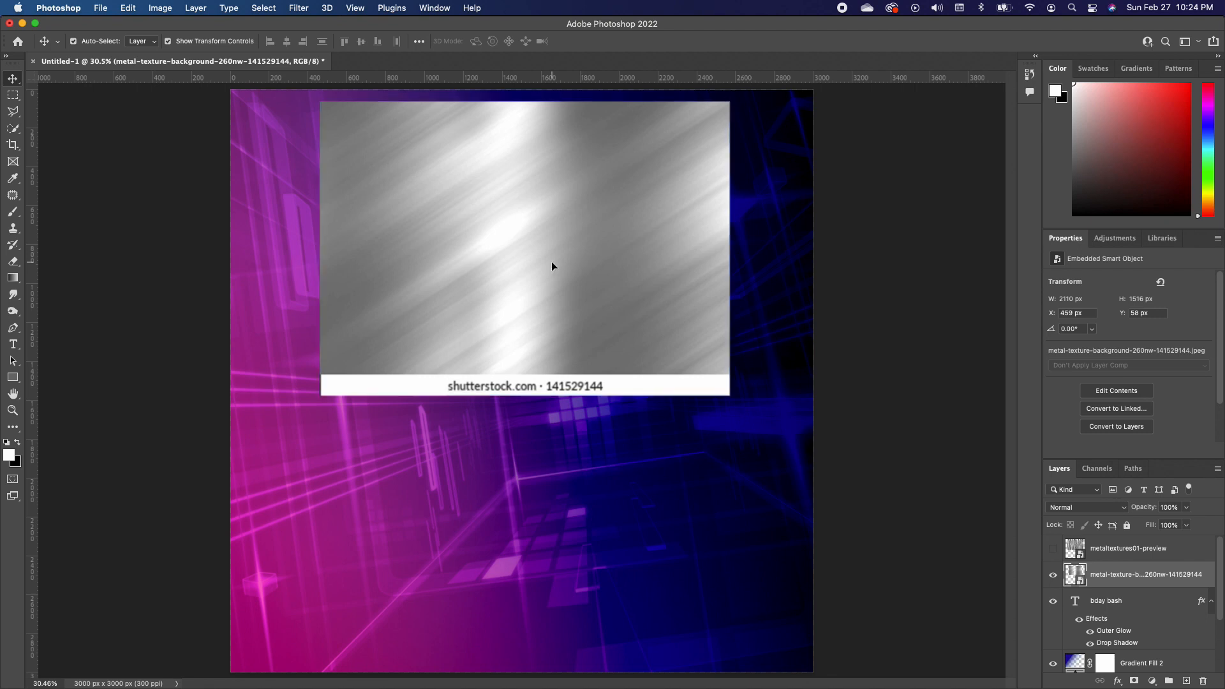
left_click(128, 7)
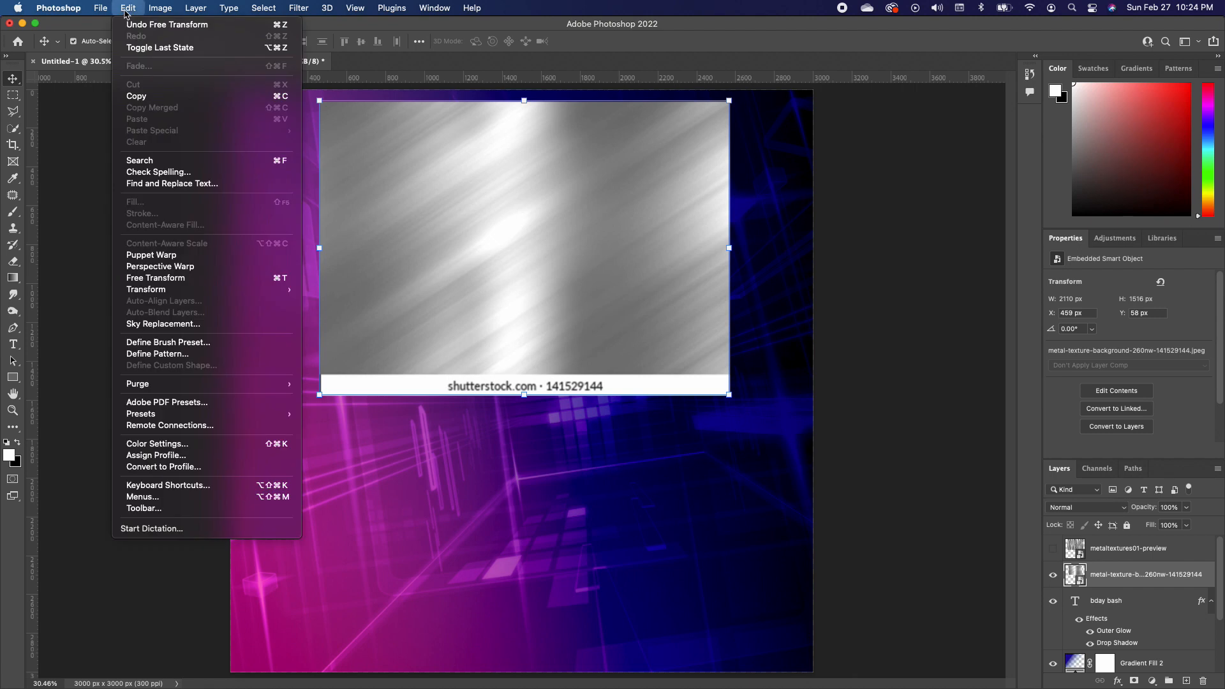
mouse_move(220, 294)
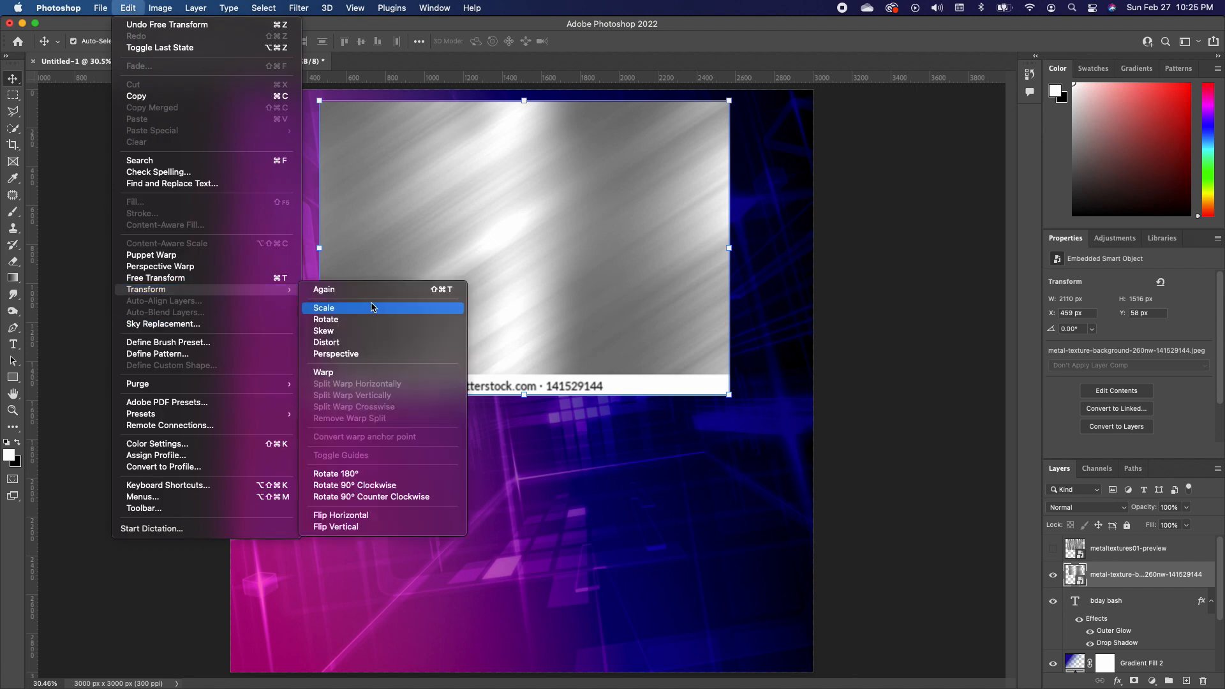
left_click(330, 307)
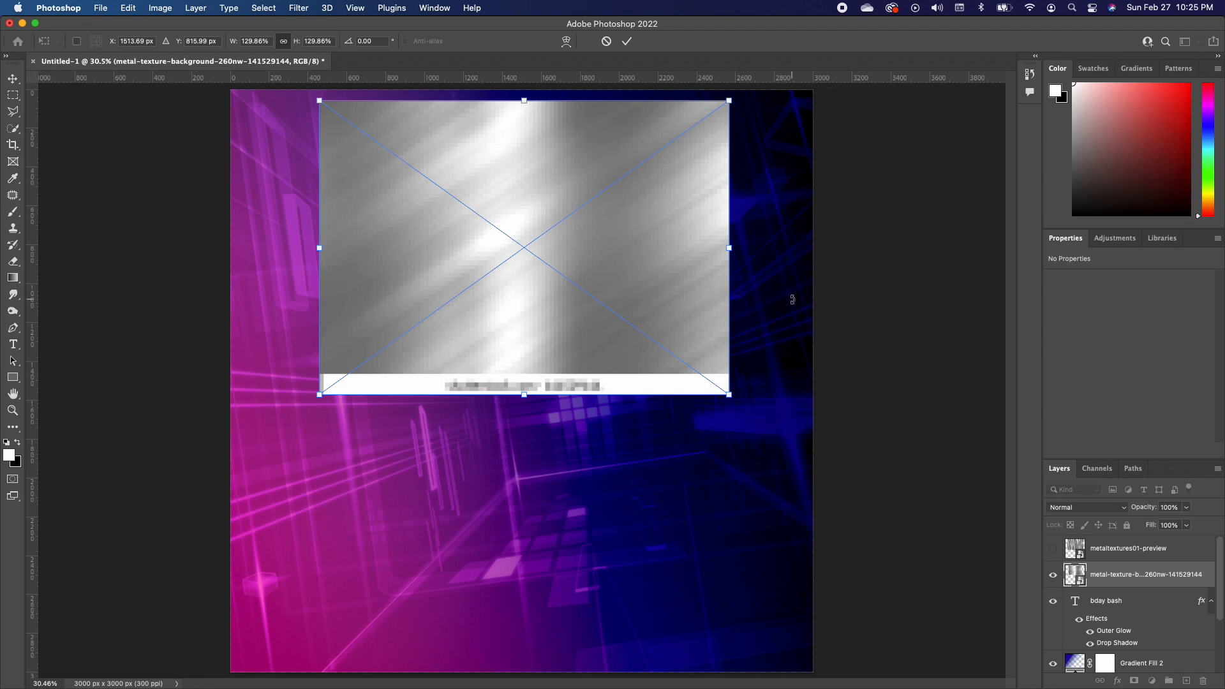
key("Return")
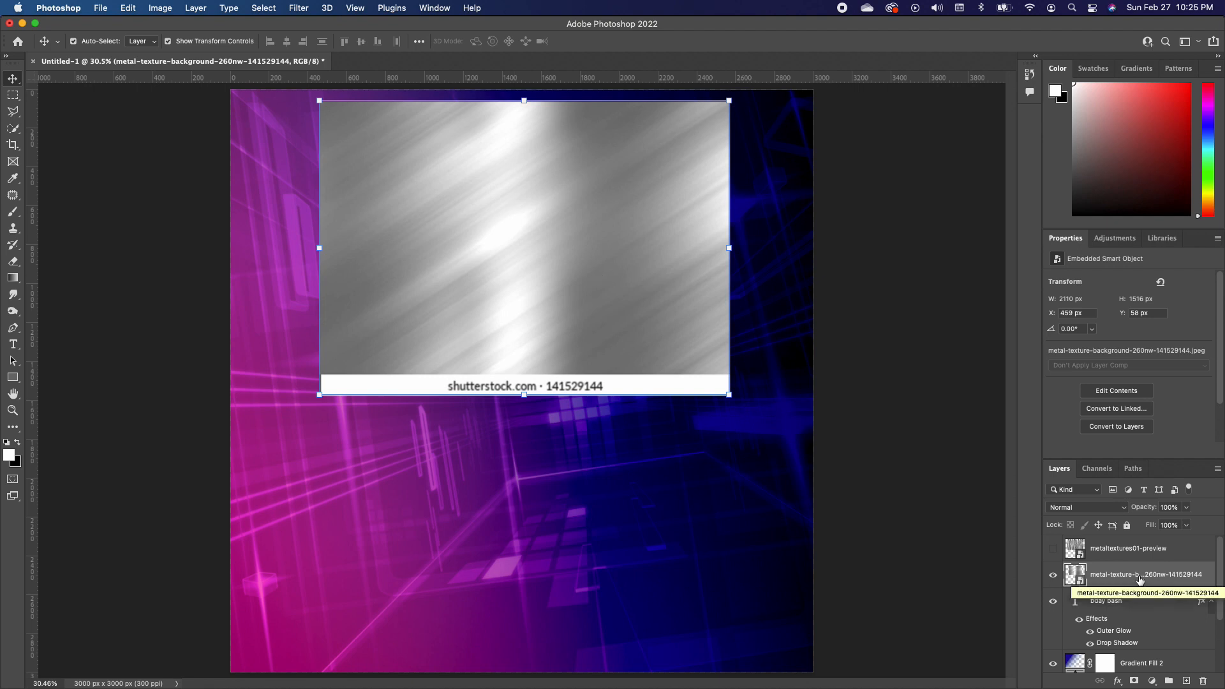
Step: Clip the metal-texture-background layer to the "BDAY BASH" text layer below it
left_click(1108, 584, "alt")
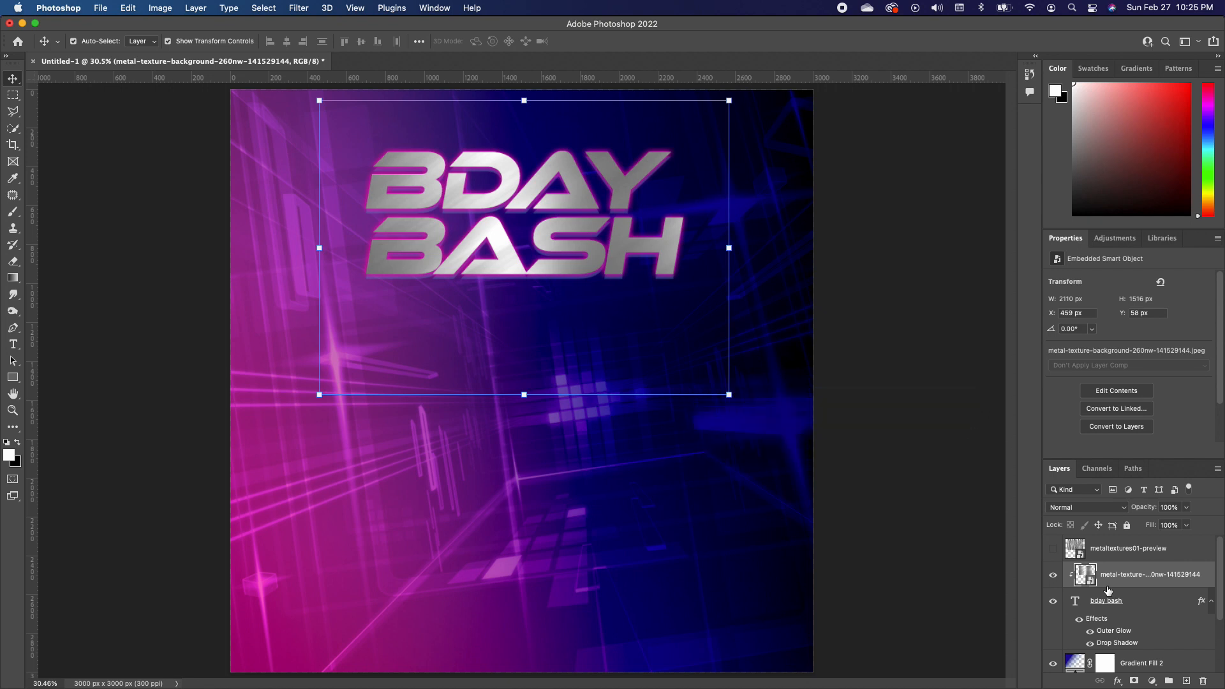
Step: Try the metaltextures01-preview layer as a visible, clipped texture on the title, and delete that layer
left_click(1053, 550)
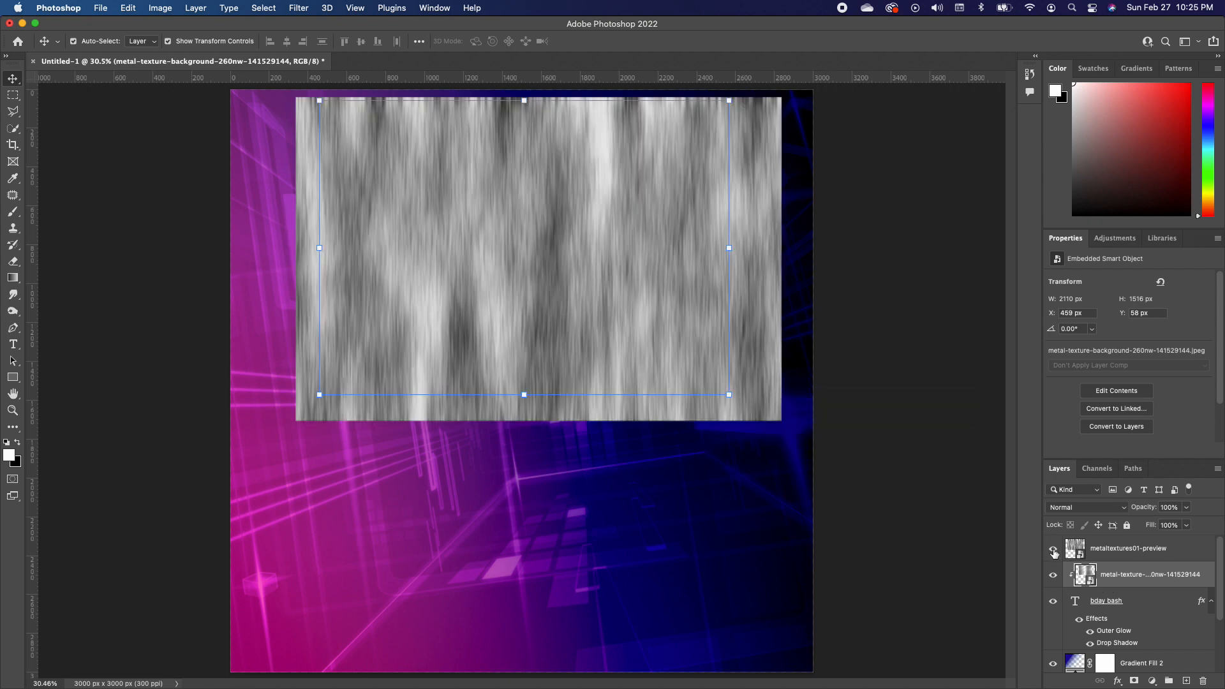
left_click(1123, 561, "alt")
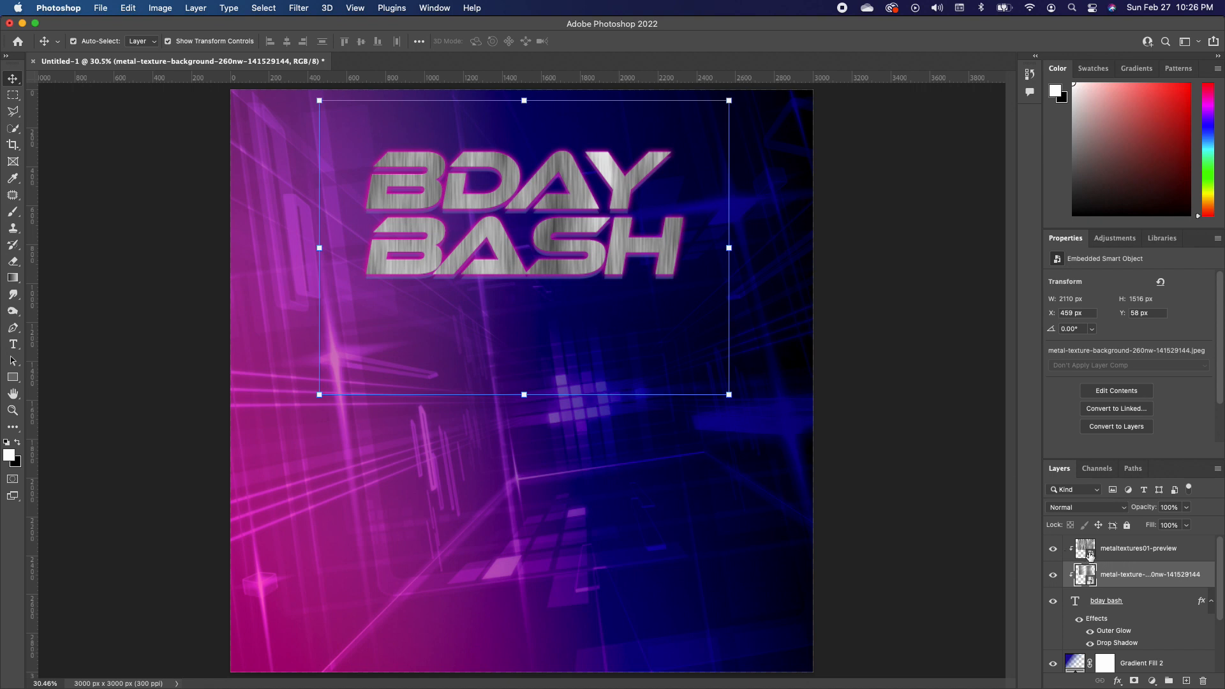
left_click(1119, 551)
key("BackSpace")
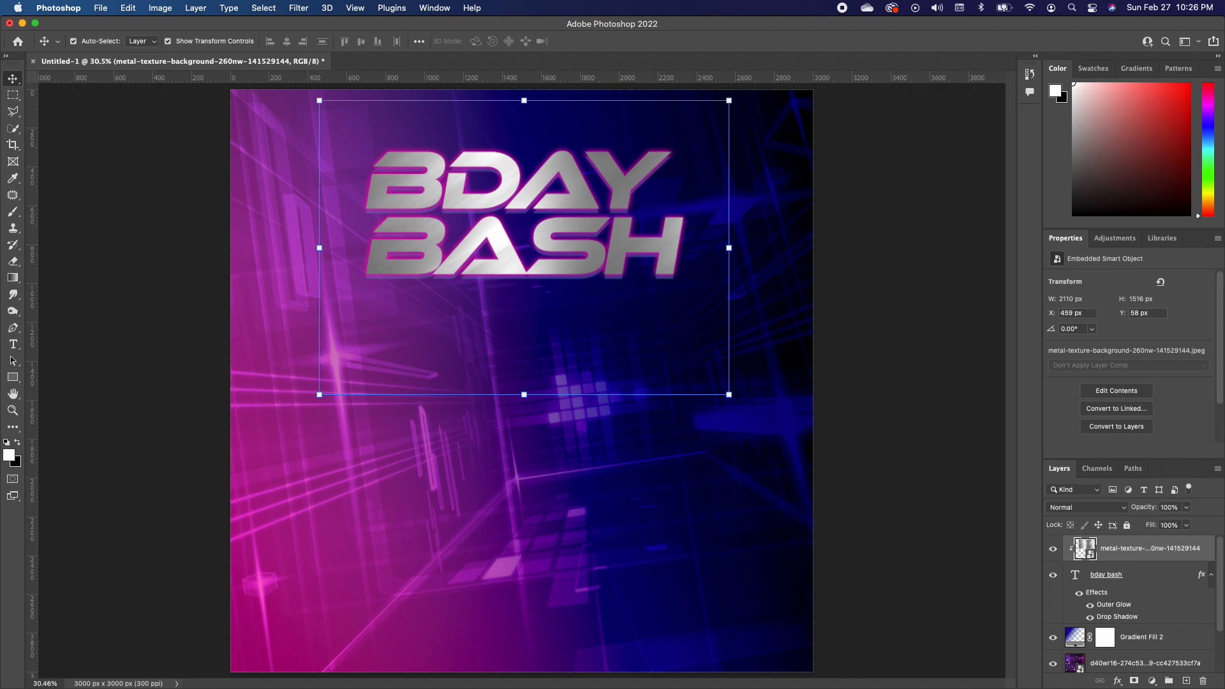
Step: Switch to Finder, place the blue lens flare image from the Birthday Bash folder, enlarge it to about 1390 × 794 px and position it below the title
key("super+Tab")
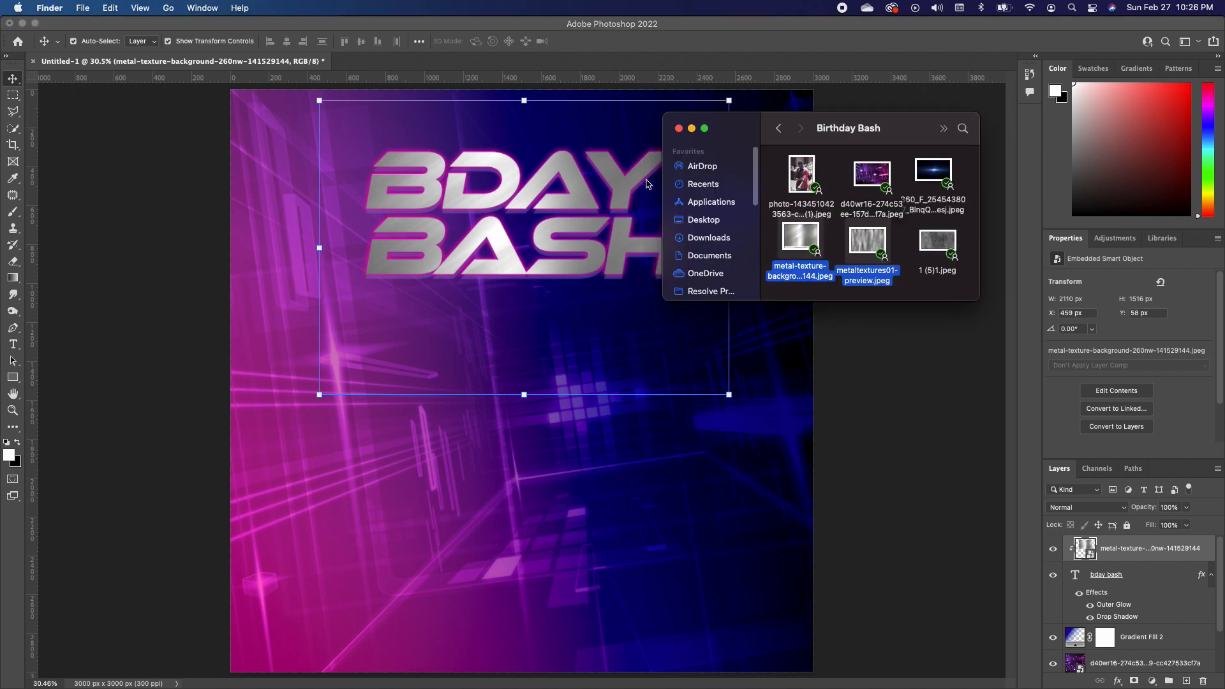
left_click(932, 171)
left_click_drag(923, 167, 447, 332)
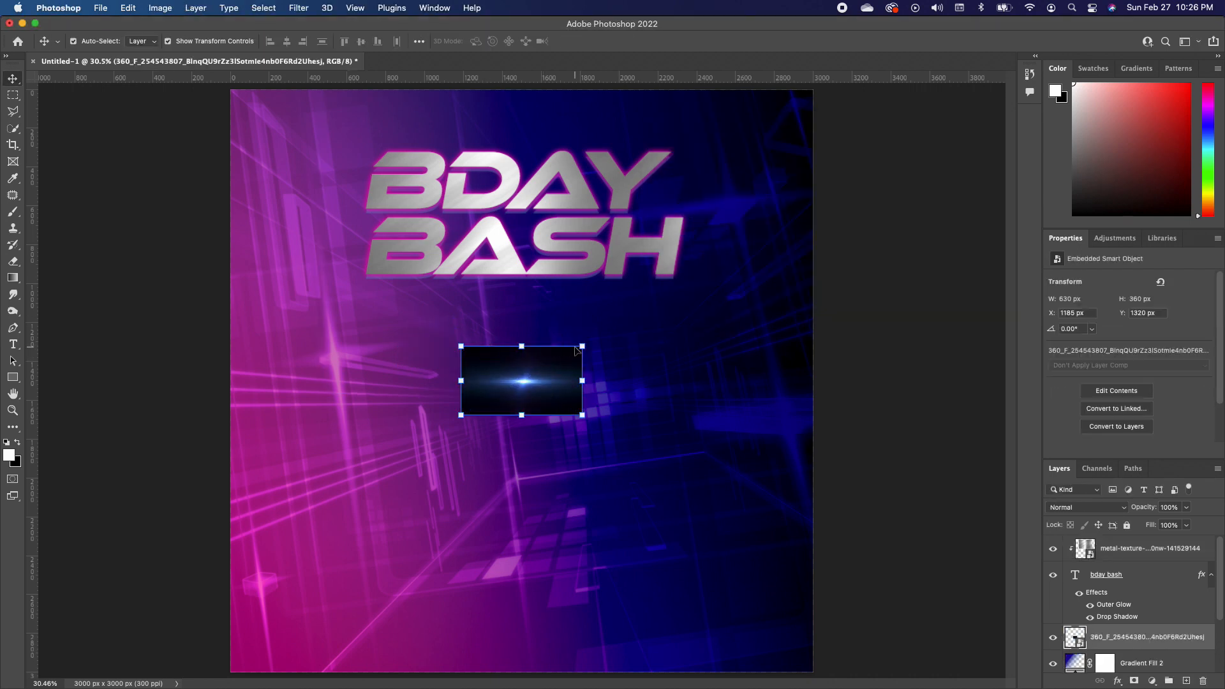
left_click_drag(582, 346, 730, 261)
key("Return")
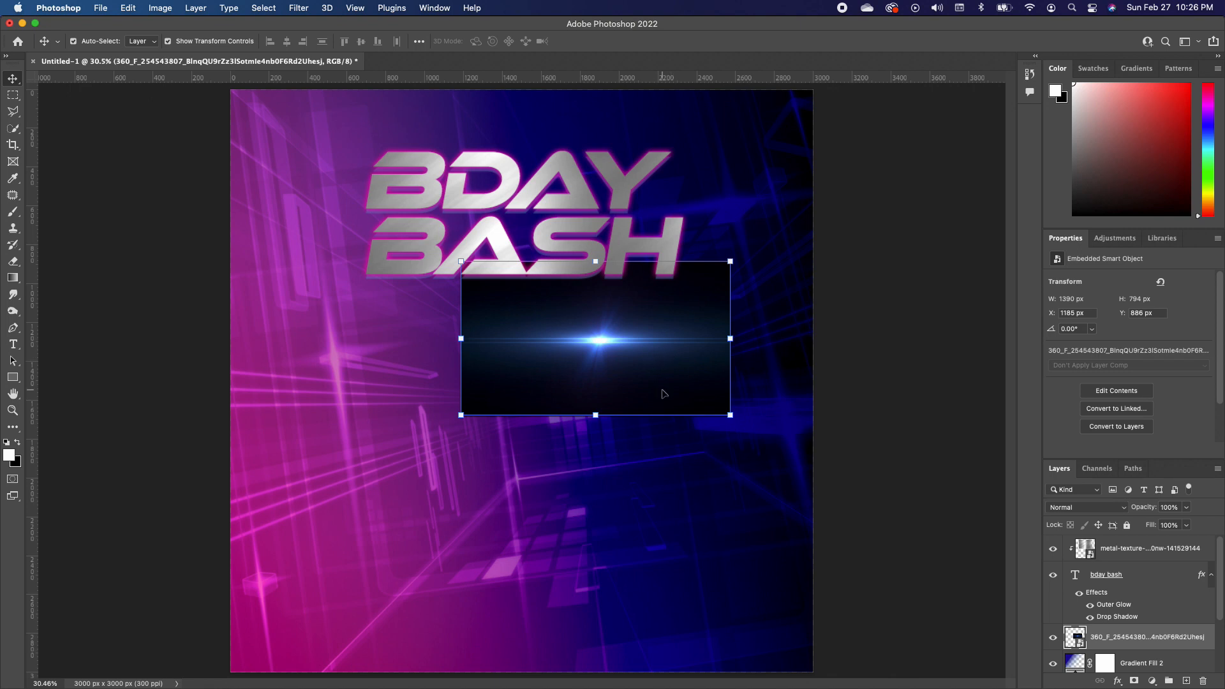
left_click_drag(661, 392, 614, 458)
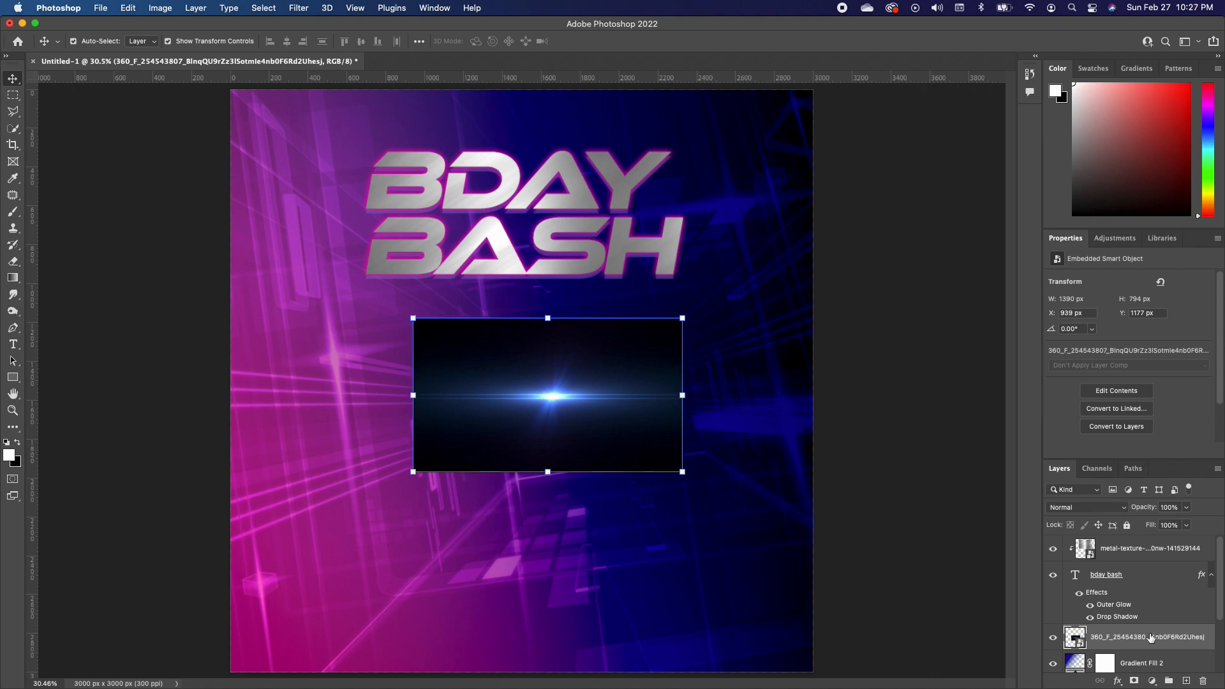
Step: Set the lens flare layer's blend mode to Screen and move the layer to the top of the layer stack
left_click(1109, 508)
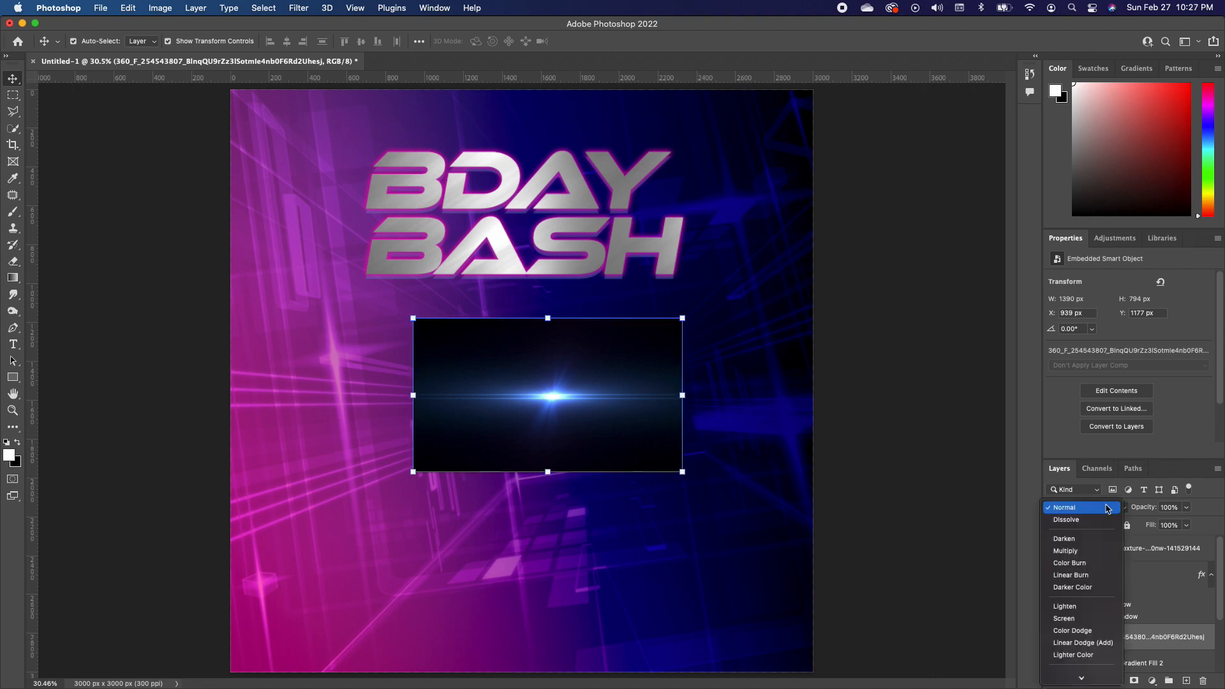
left_click(1081, 619)
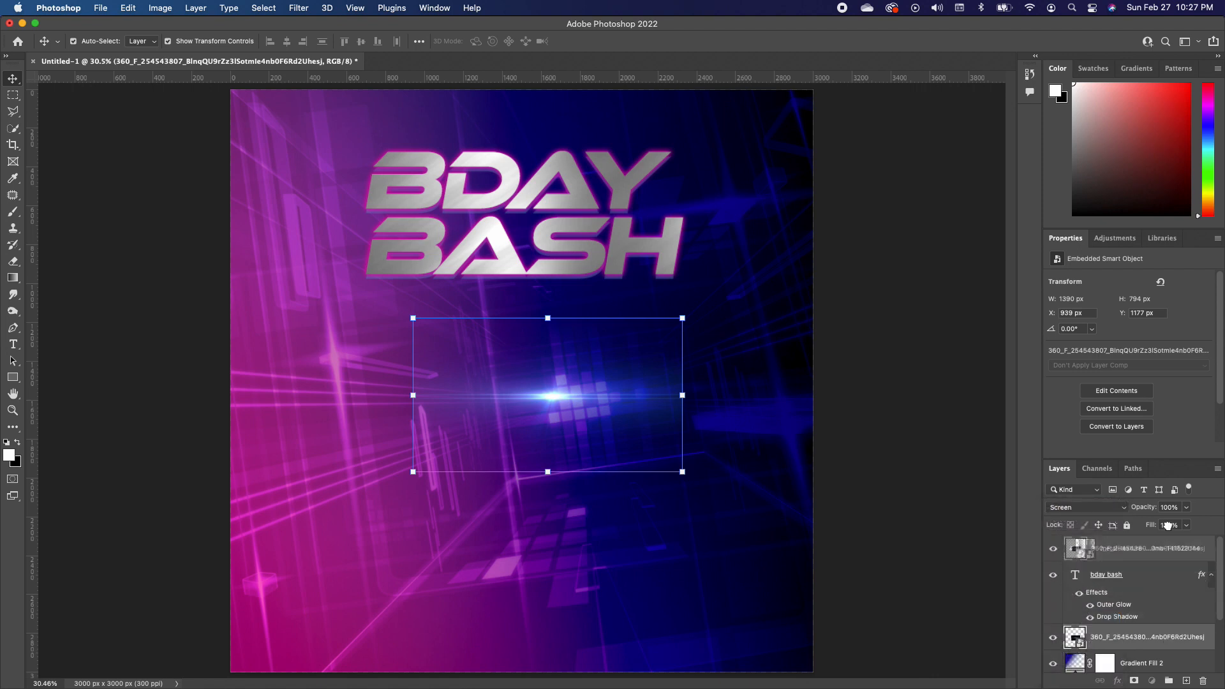
mouse_move(1168, 525)
left_mouse_down()
mouse_move(1155, 565)
mouse_move(1150, 538)
mouse_move(1156, 546)
left_mouse_up()
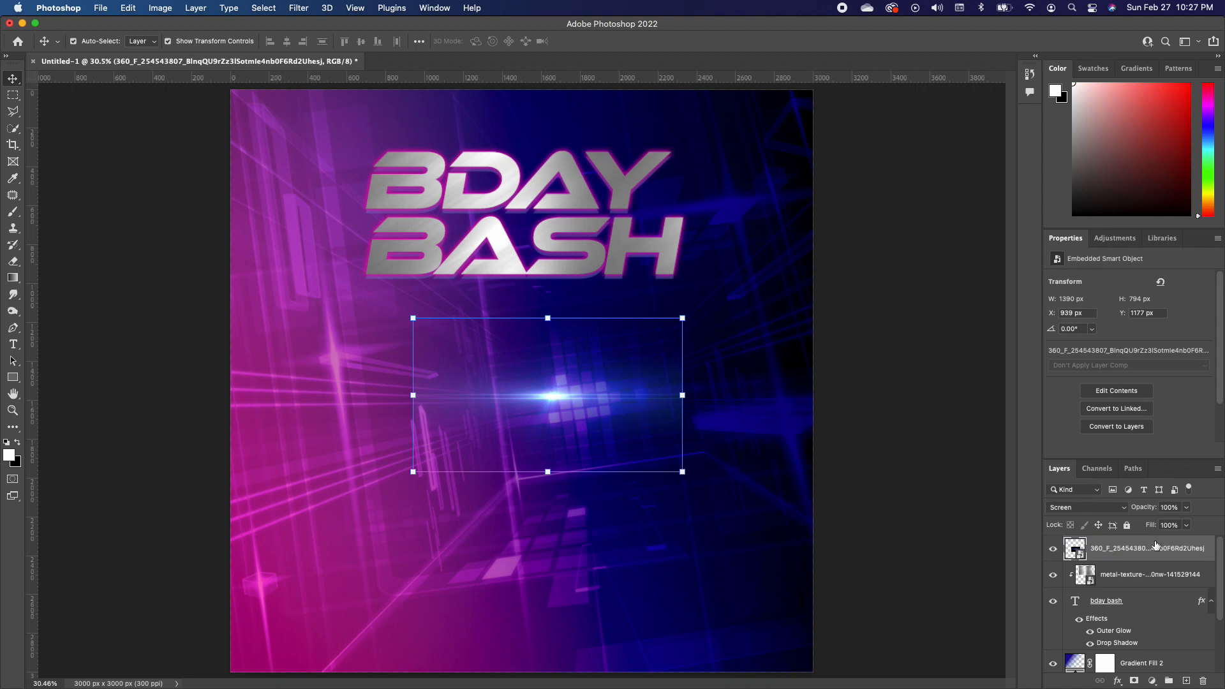
Step: Lock the metal texture, Gradient Fill 2, neon background image and Gradient Fill 1 layers completely
left_click(1152, 576)
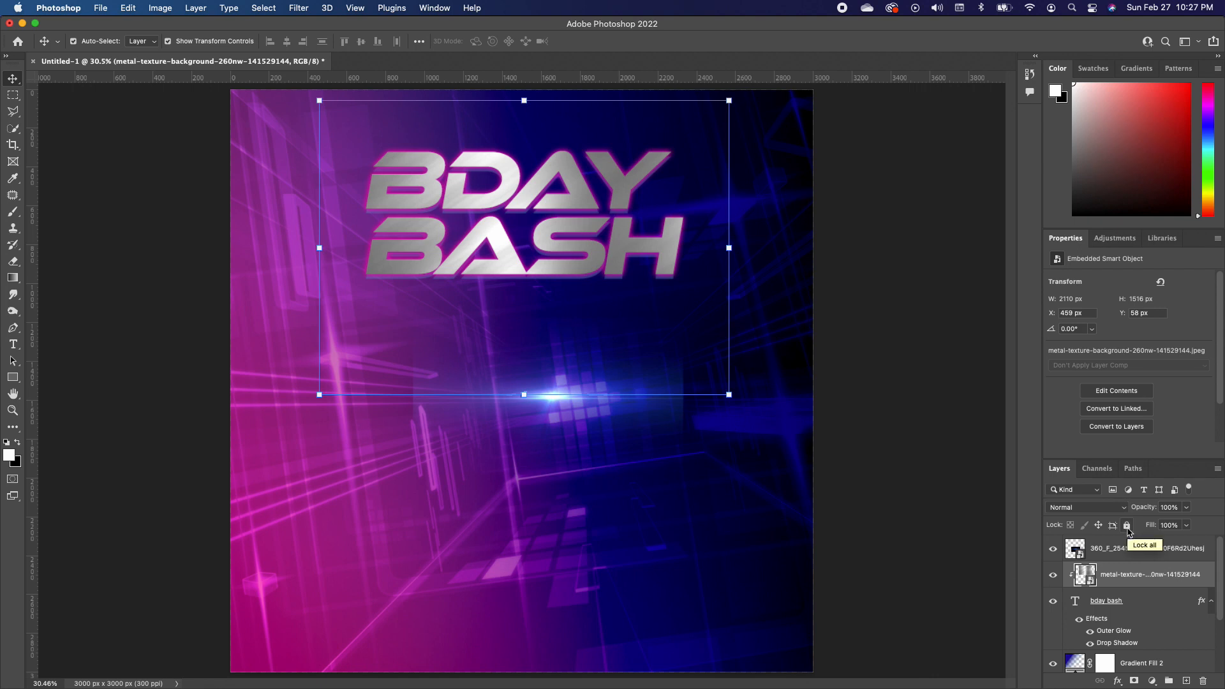
left_click(1128, 525)
scroll(1150, 616, "down", 3)
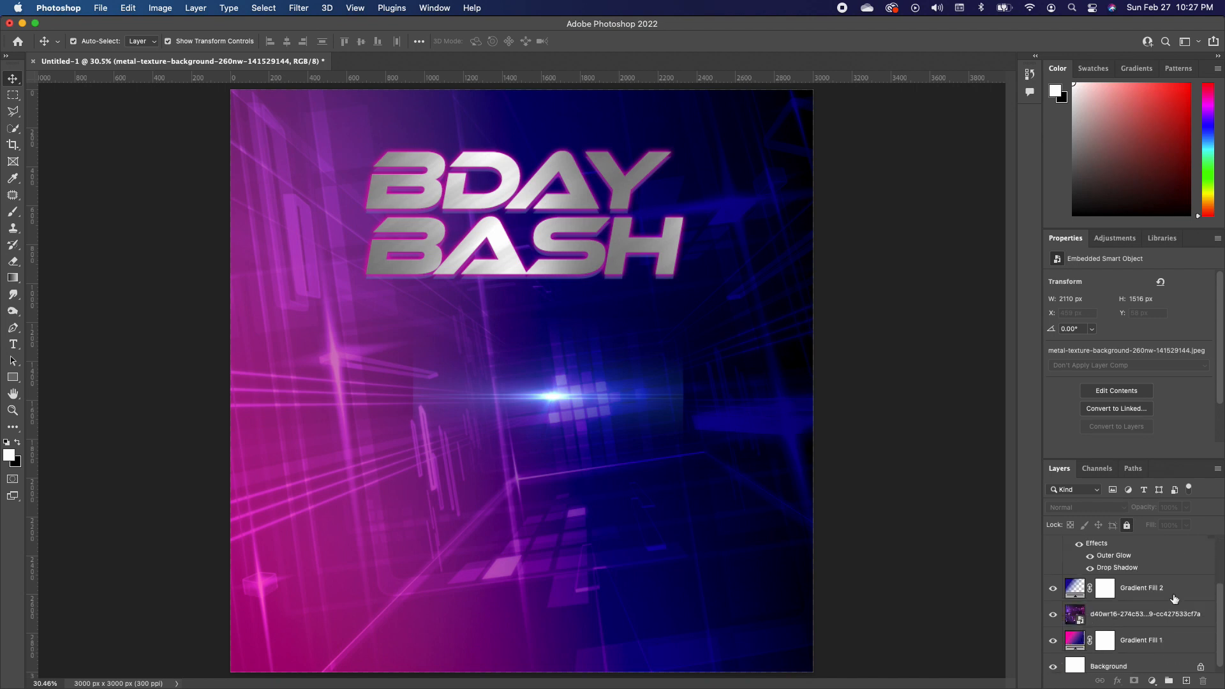
left_click(1173, 590)
left_click(1126, 526)
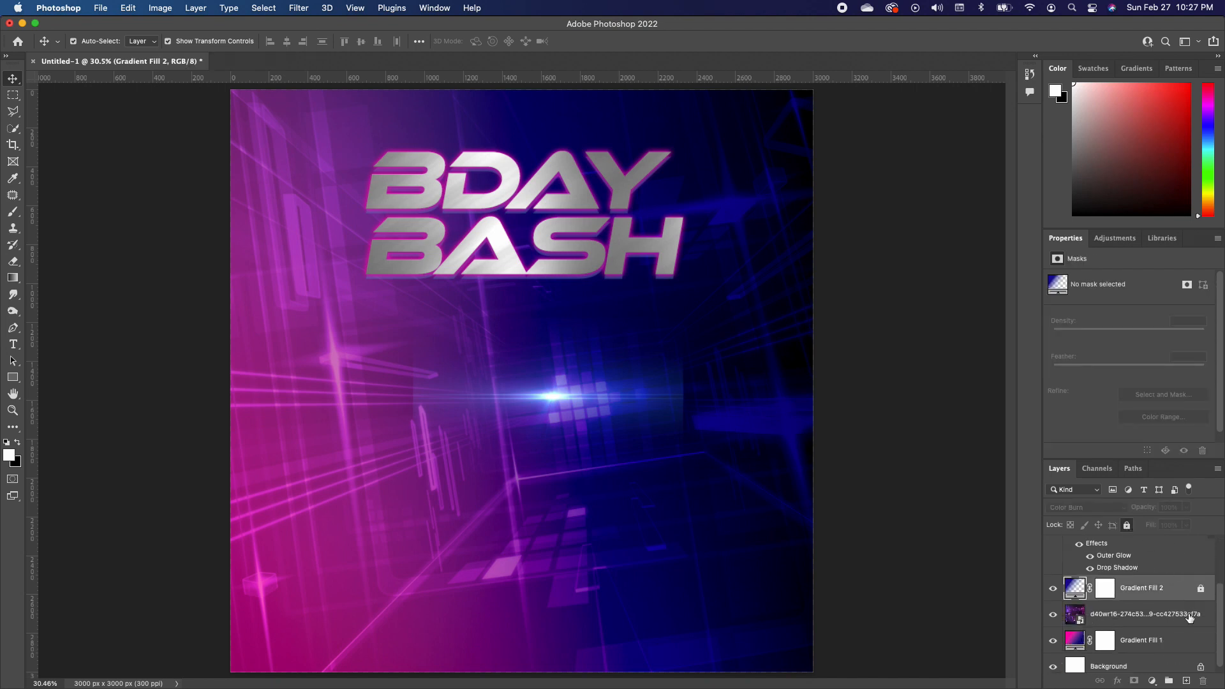
left_click(1186, 615)
left_click(1126, 527)
left_click(1188, 641)
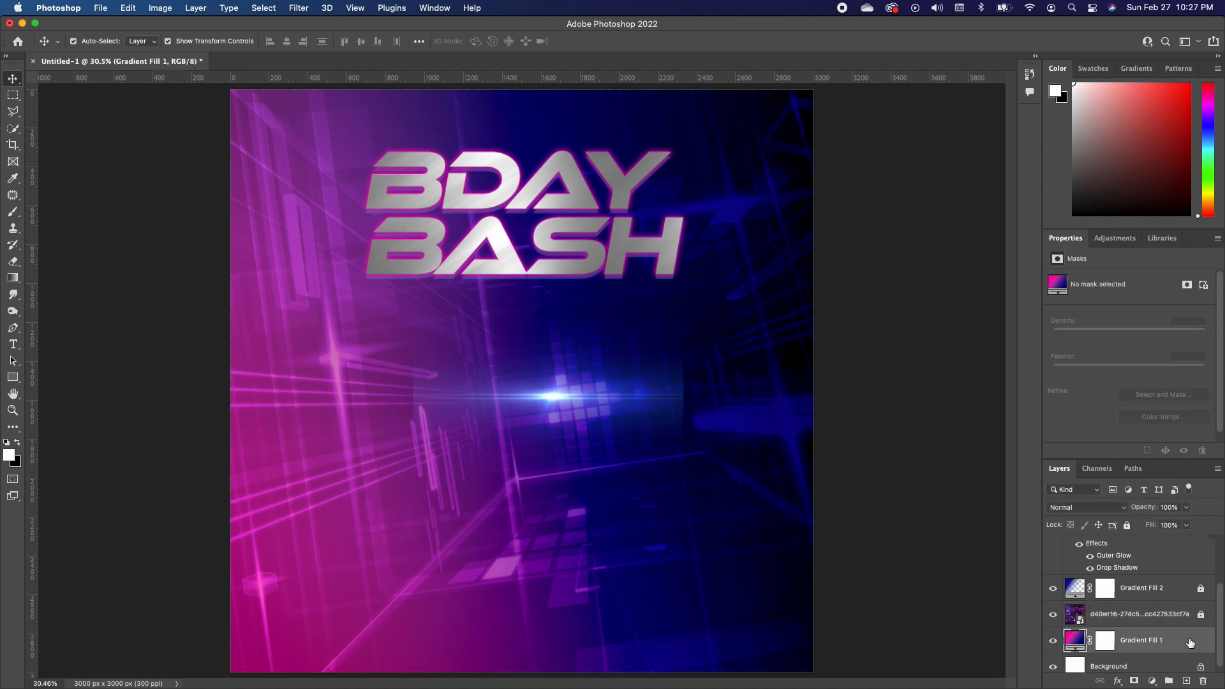
left_click(1127, 526)
scroll(1171, 582, "up", 3)
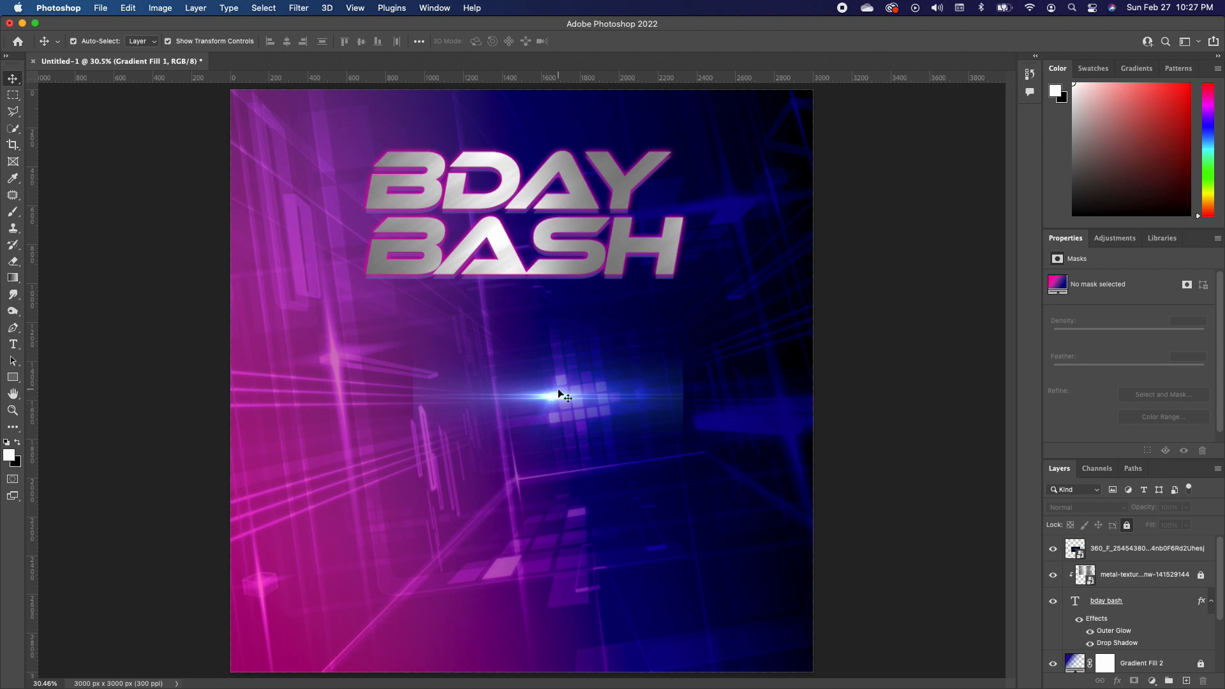
Step: Move the lens flare onto the lower-right corner of the title's "H" and add a layer mask to it
left_click(579, 392)
left_click_drag(580, 392, 699, 274)
left_click(1135, 681)
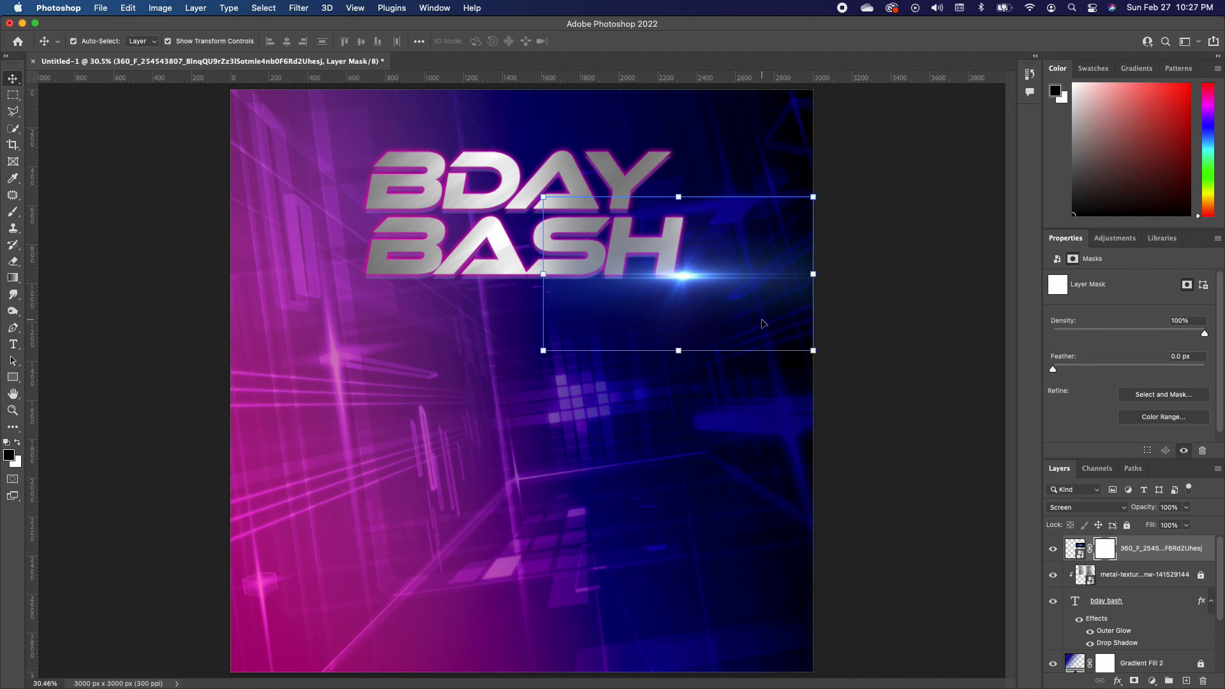
Step: Paint black on the lens flare's mask with an 800 px soft brush to hide the flare image's hard edges
left_click(12, 211)
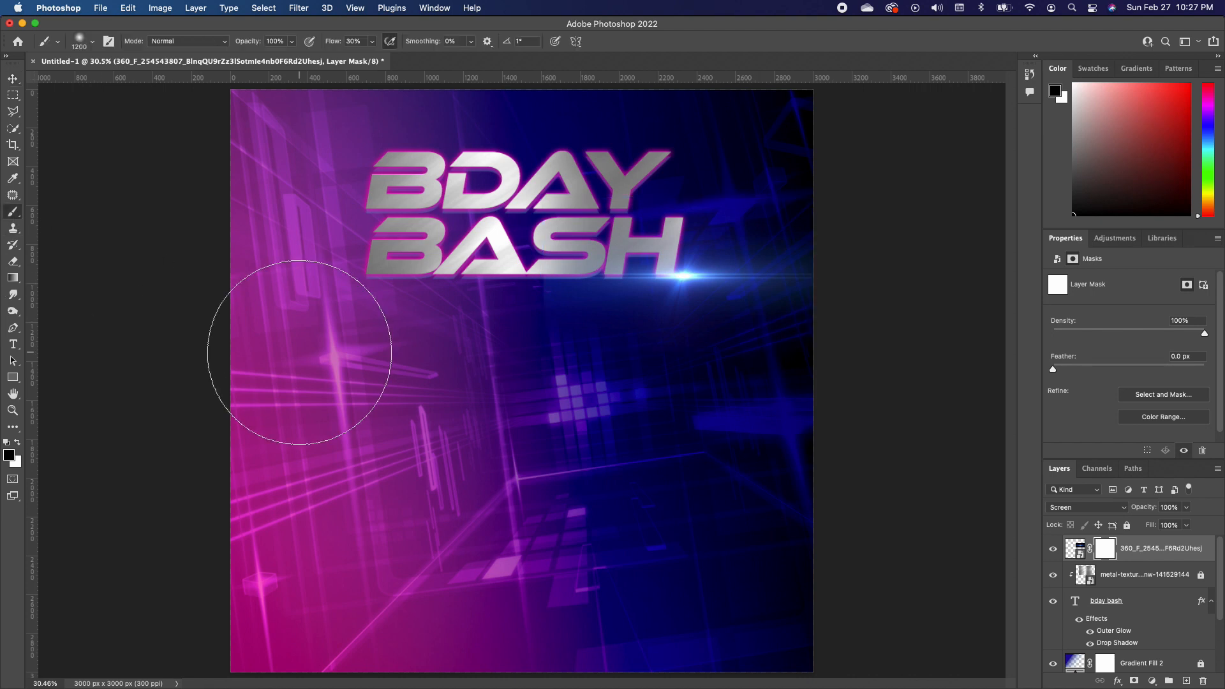
key("bracketleft")
key("bracketleft")
key("bracketleft")
key("bracketleft")
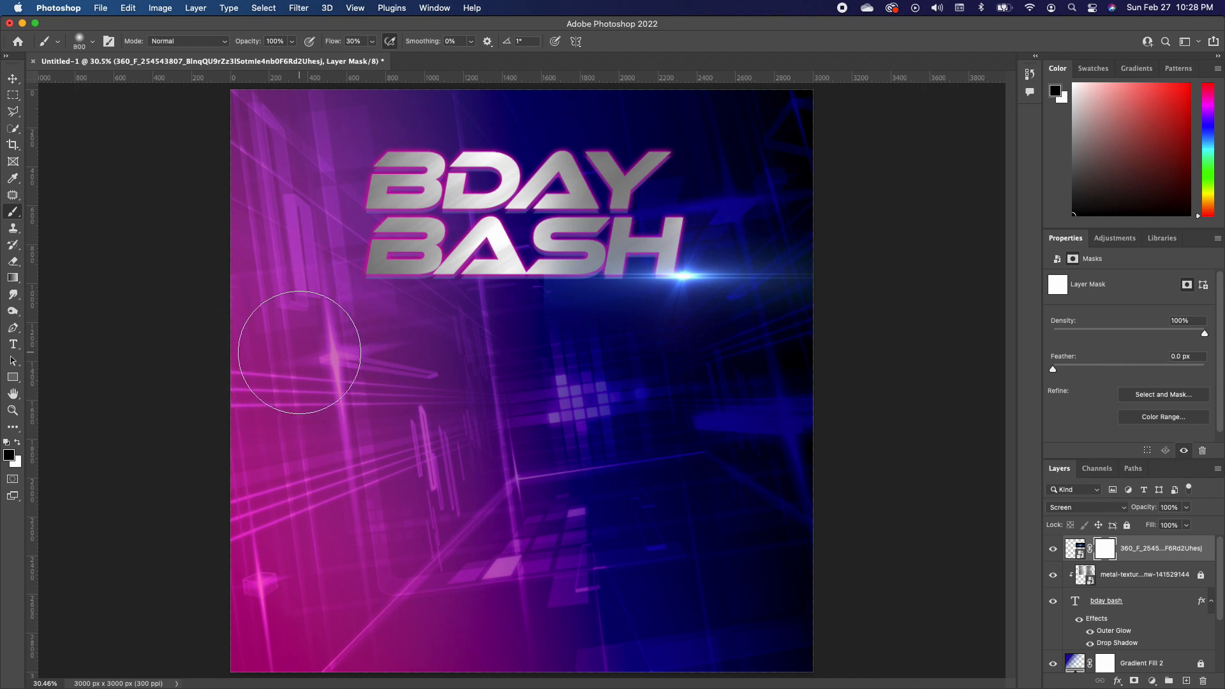
left_click(491, 311)
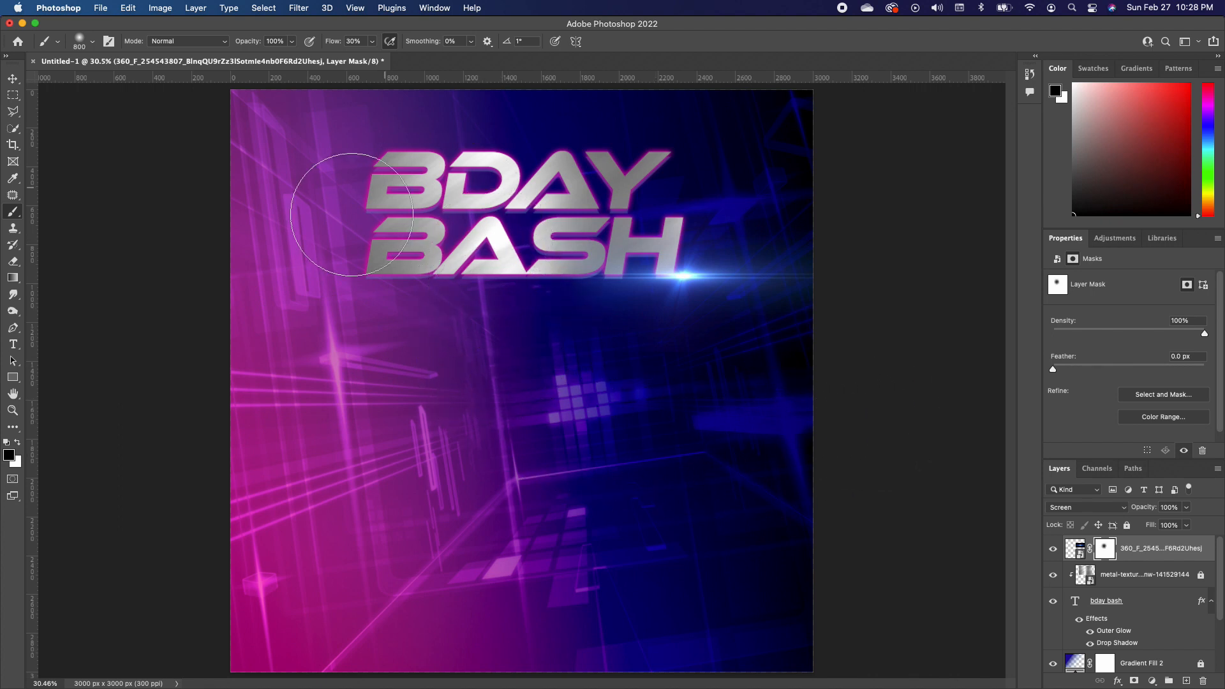
left_click_drag(805, 159, 758, 143)
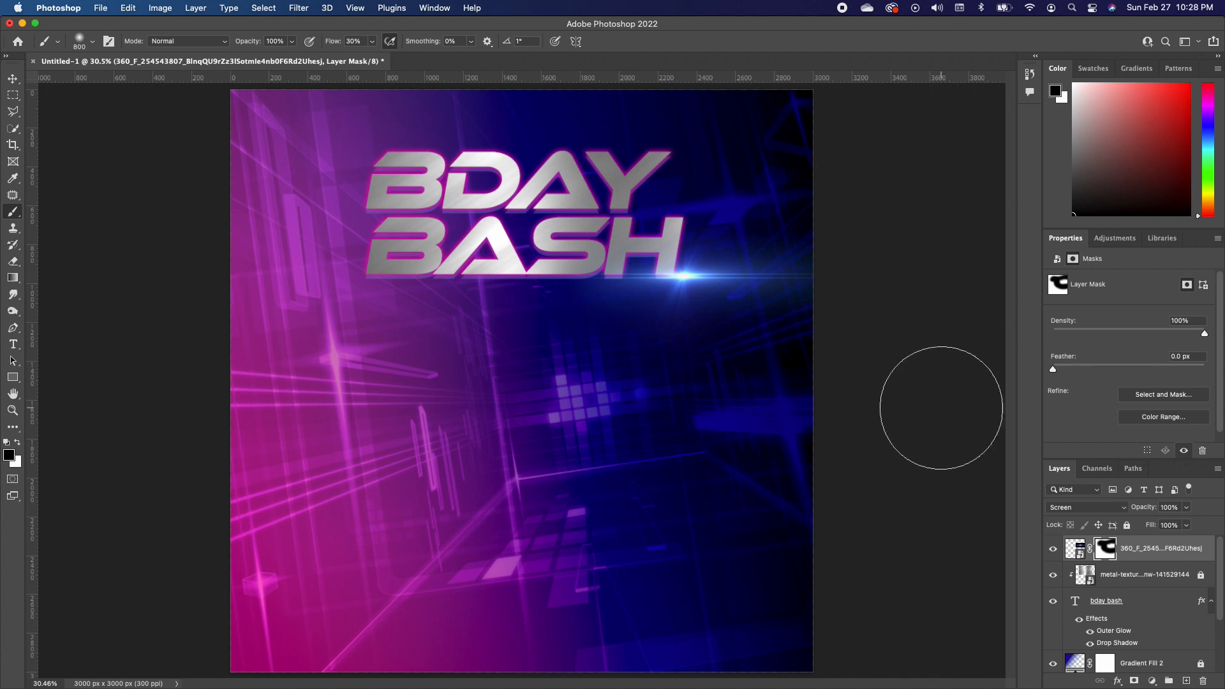
Step: Duplicate the masked lens flare layer and move the copy onto the upper-left corner of the "B" in BDAY
left_click(13, 78)
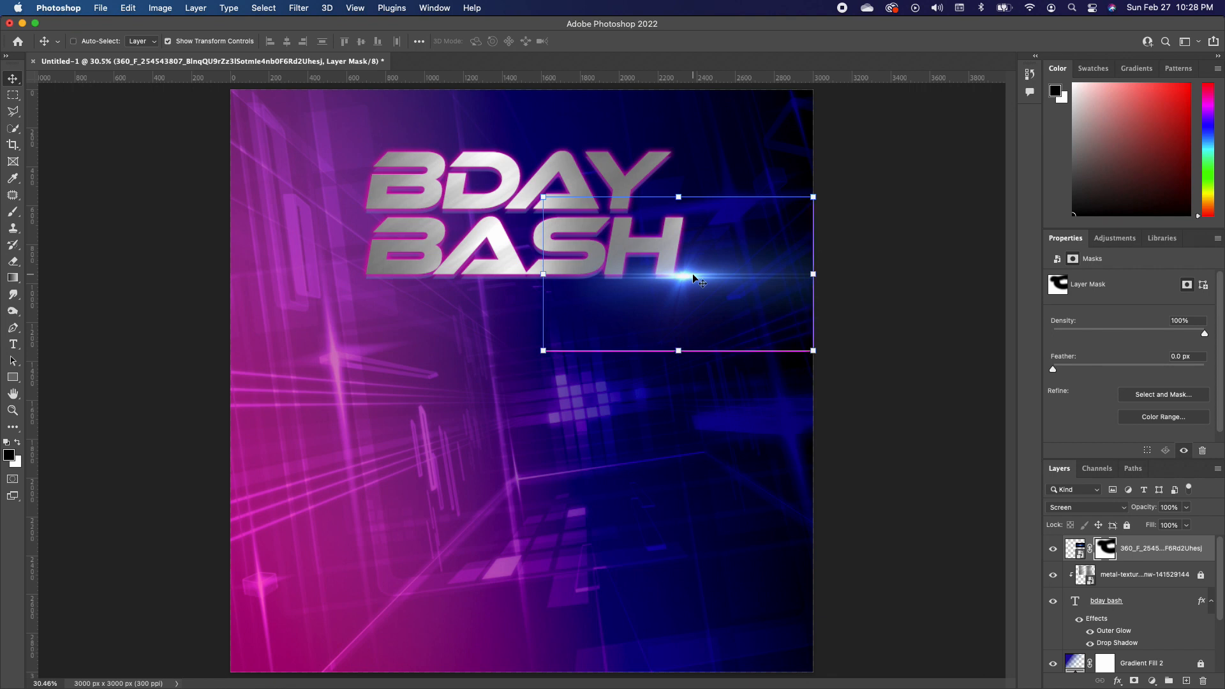
key("super+j")
key("x")
left_click_drag(672, 284, 370, 167)
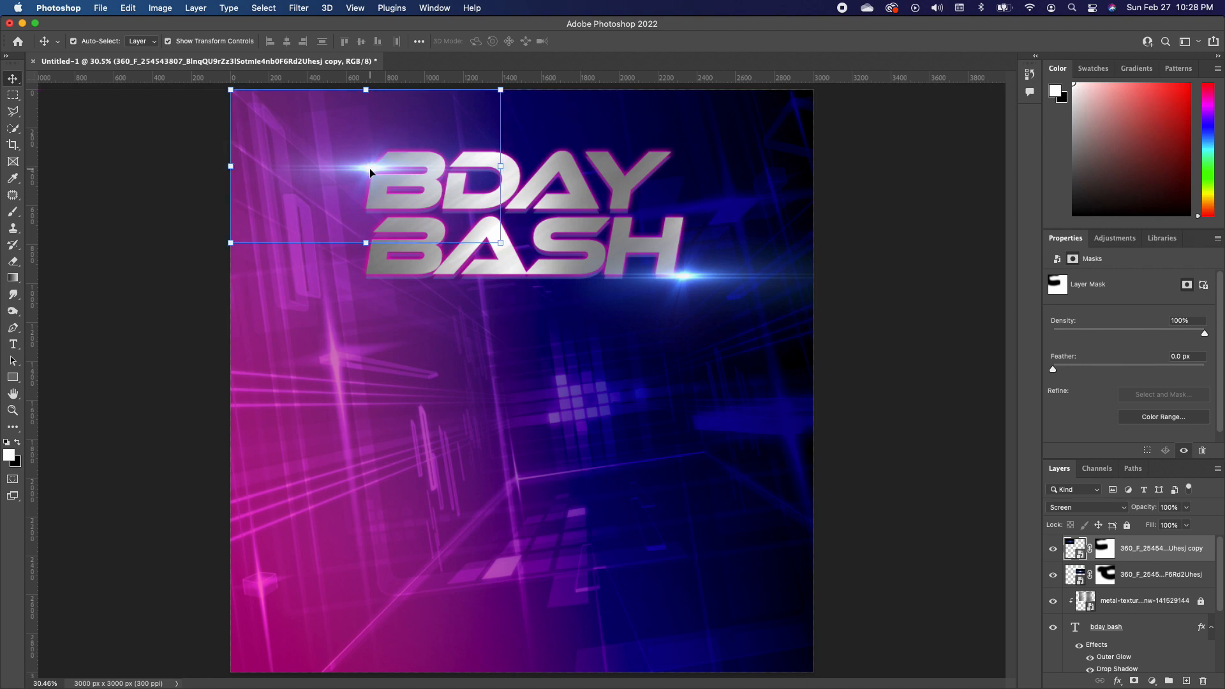
Step: Paint black on the copied flare's layer mask across the upper title to blend away its remaining edges
left_click(1103, 543)
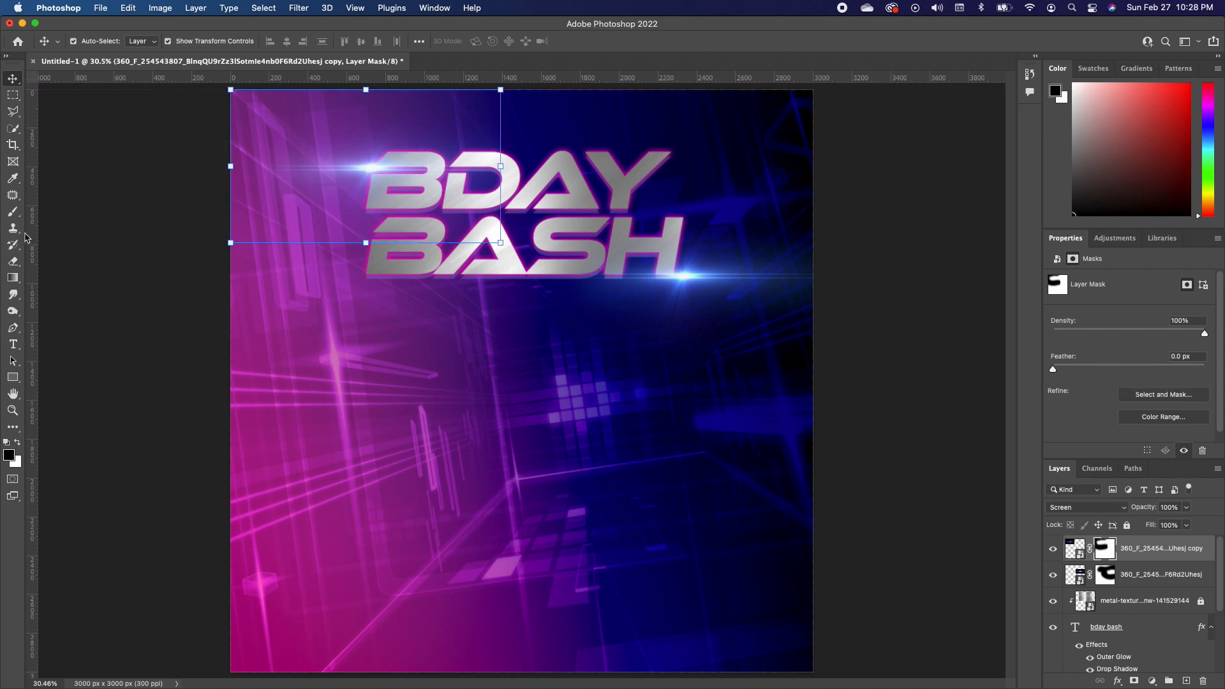
left_click(12, 212)
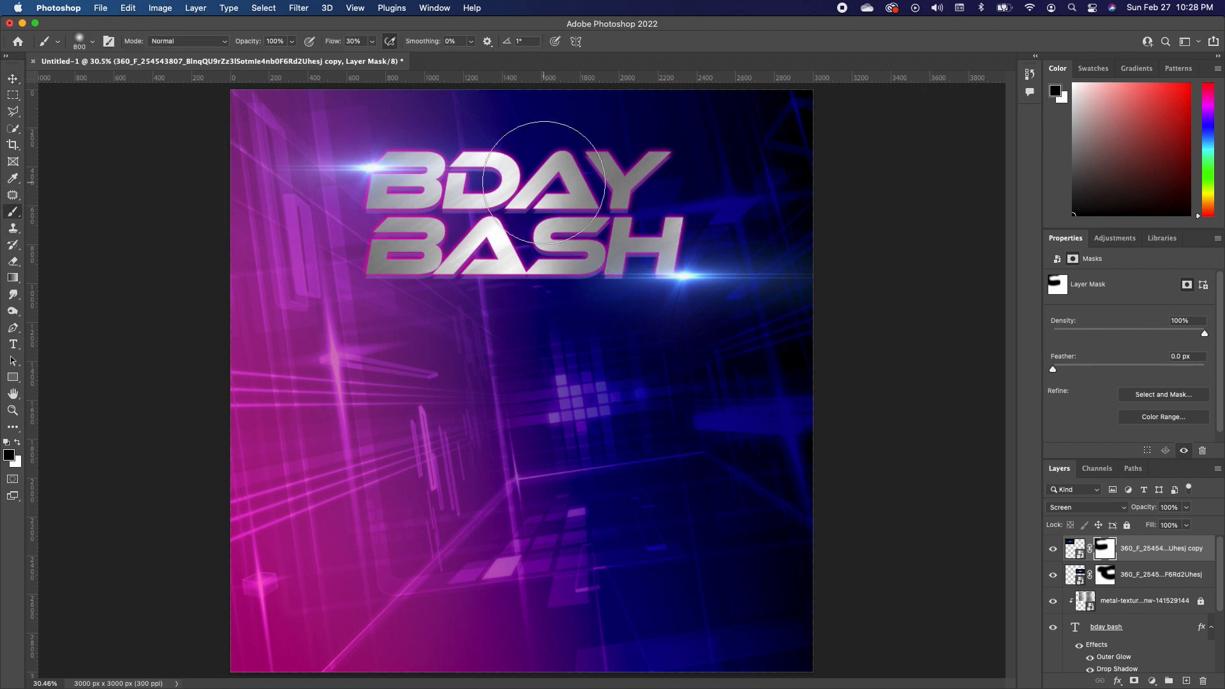
mouse_move(544, 182)
left_mouse_down()
mouse_move(562, 124)
mouse_move(533, 180)
mouse_move(546, 142)
mouse_move(529, 134)
mouse_move(512, 160)
mouse_move(536, 97)
mouse_move(555, 132)
mouse_move(602, 123)
mouse_move(625, 150)
left_mouse_up()
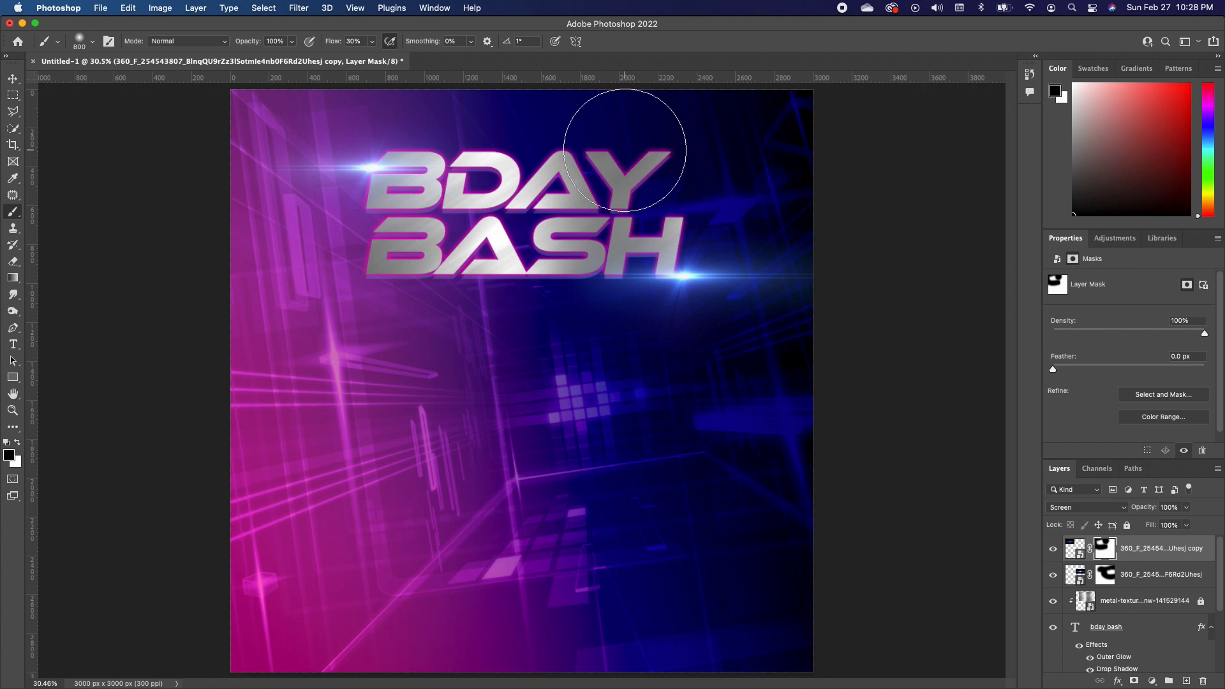
key("v")
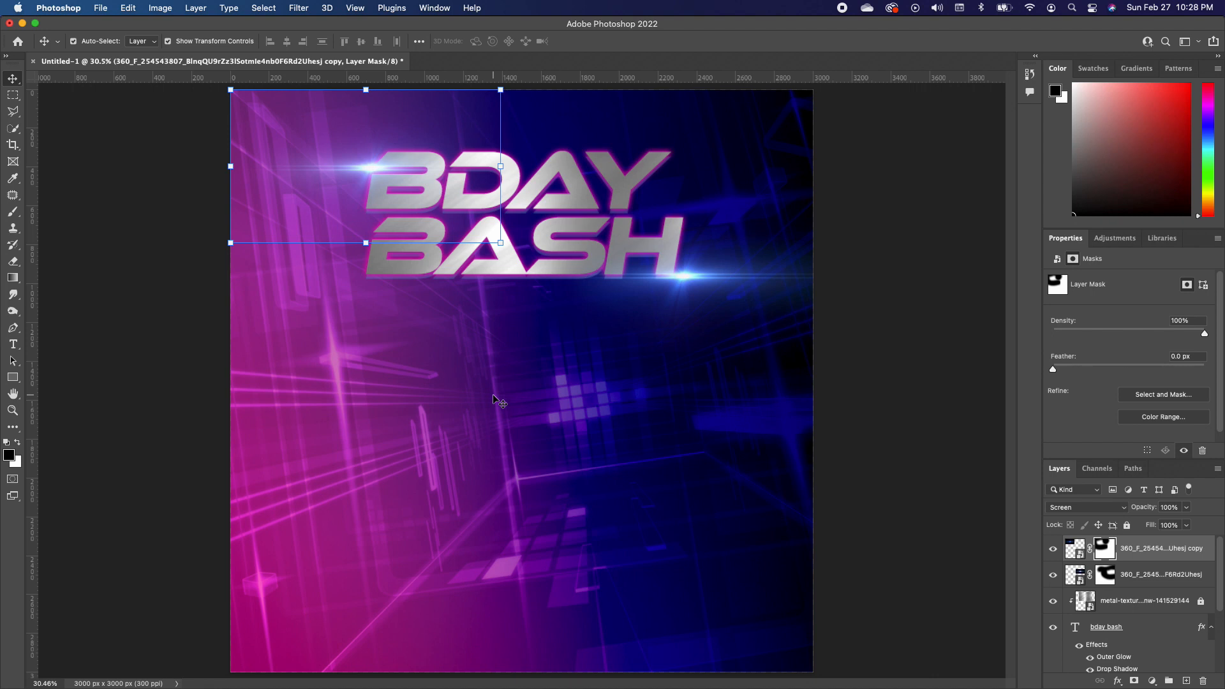
Step: Add a white "PARTY" text layer in 16 pt Ethnocentric Italic in the lower part of the flyer
left_click(13, 345)
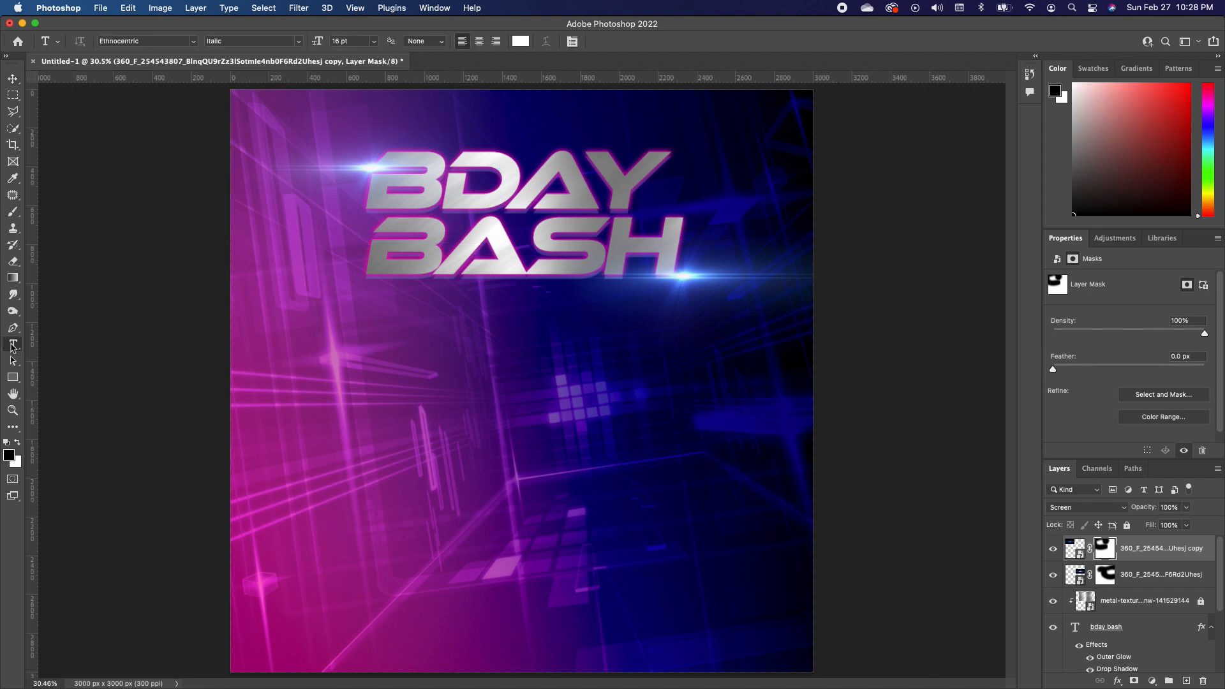
left_click(361, 547)
type("PARTY")
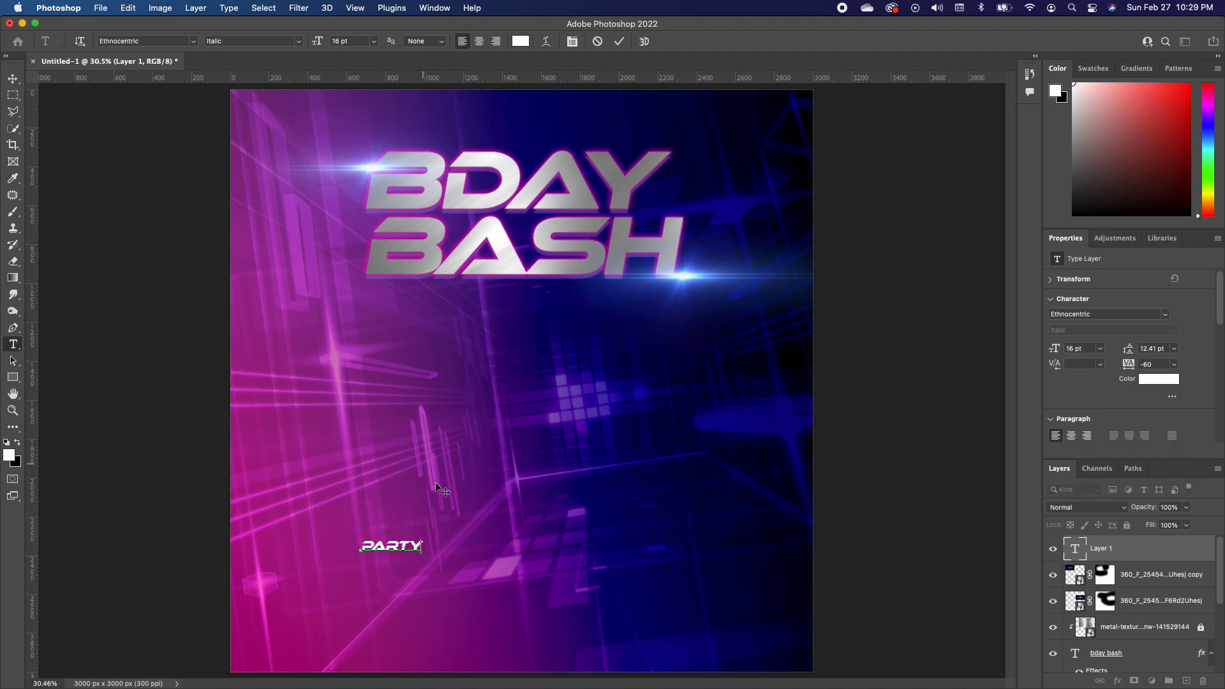
left_click(13, 79)
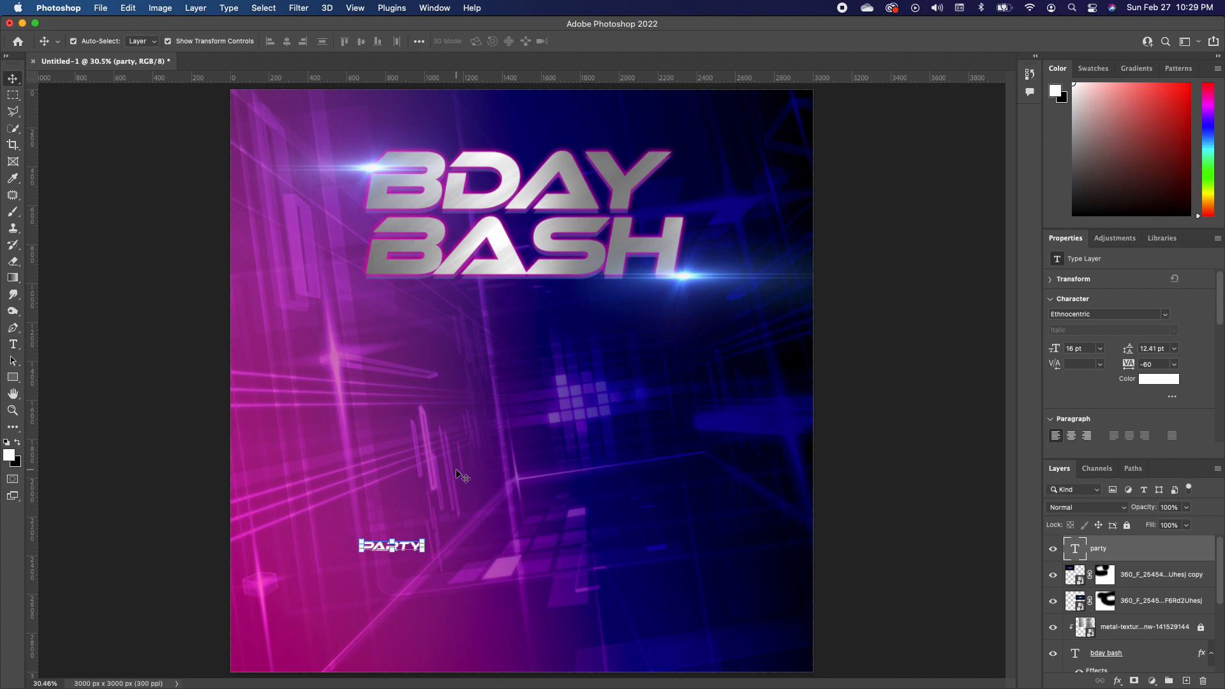
Step: Scale the "PARTY" text to 748.66% and center it near the flyer's bottom edge
key("ctrl+t")
left_click_drag(425, 540, 829, 411)
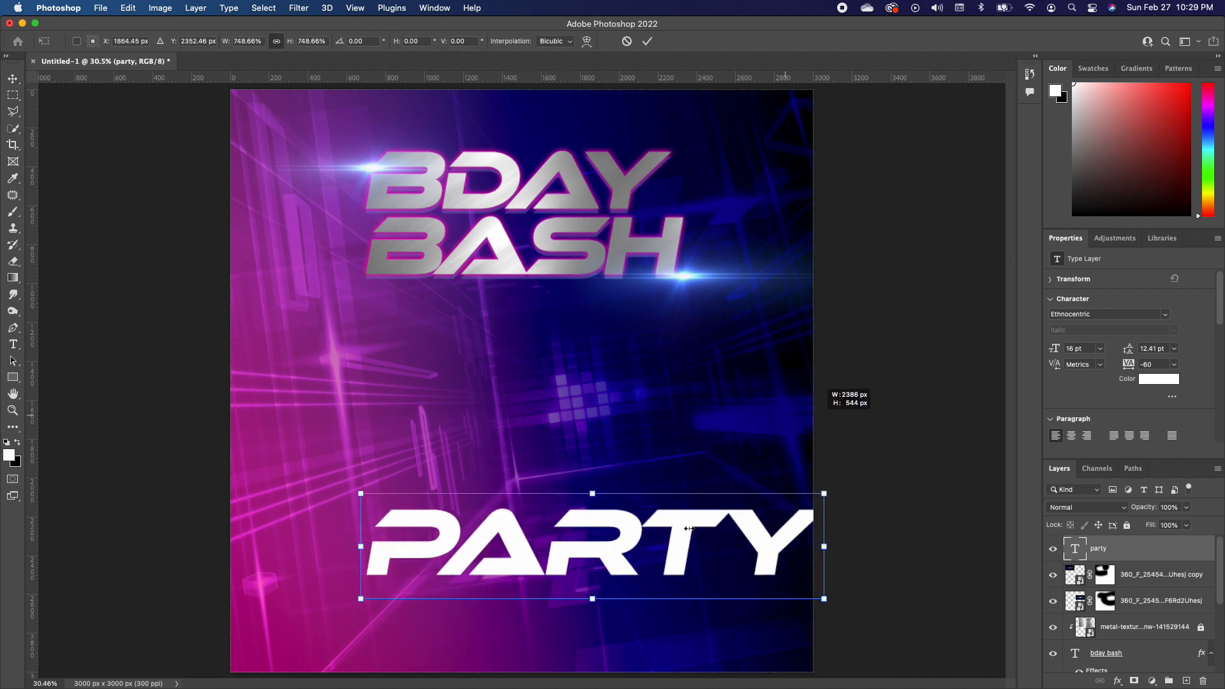
left_click_drag(658, 536, 614, 586)
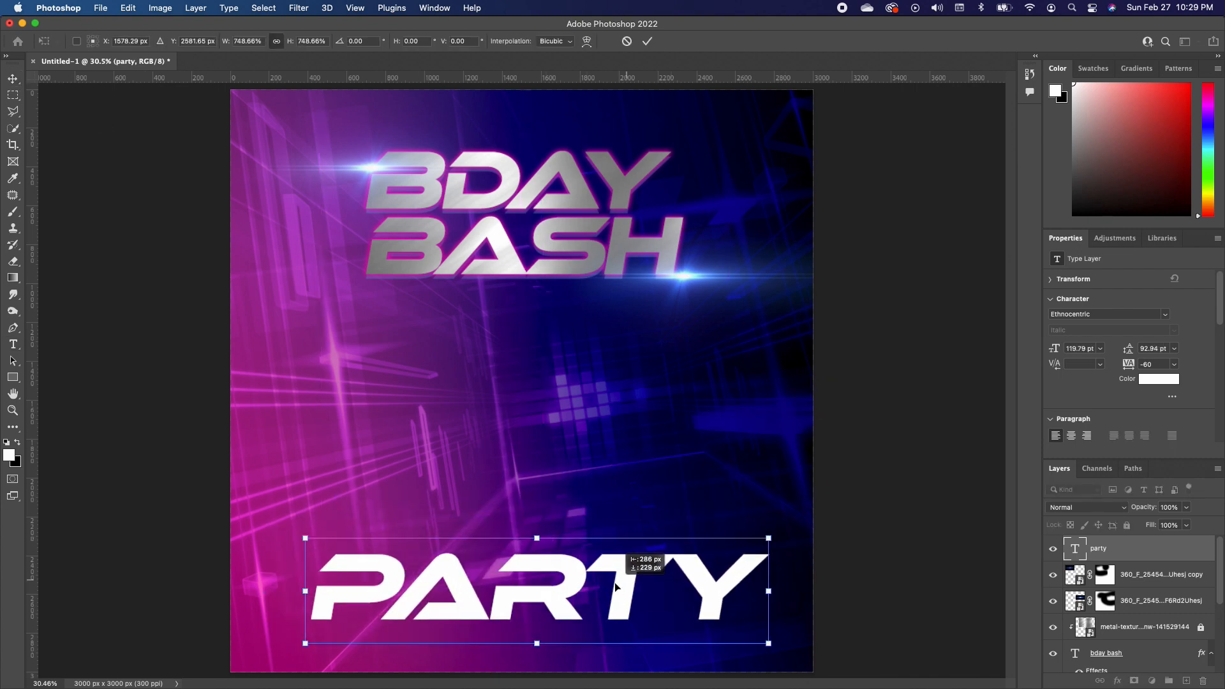
key("Return")
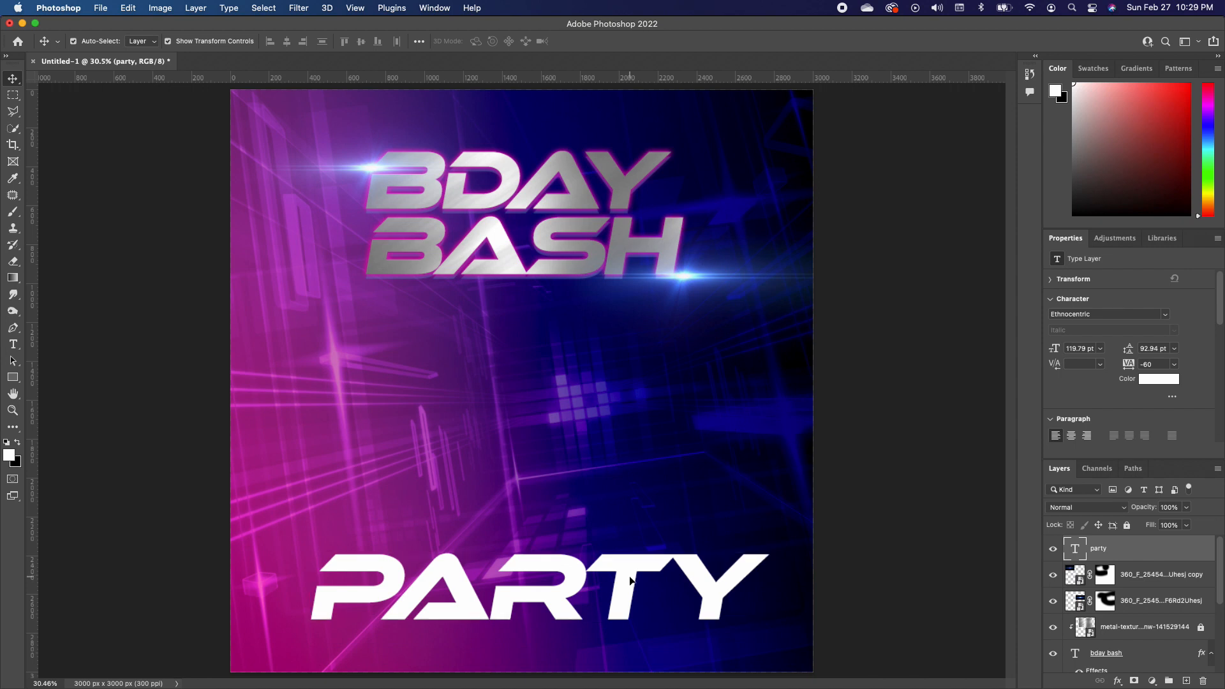
Step: Change the font of the "PARTY" text to abnes Regular
double_click(632, 570)
left_click(192, 41)
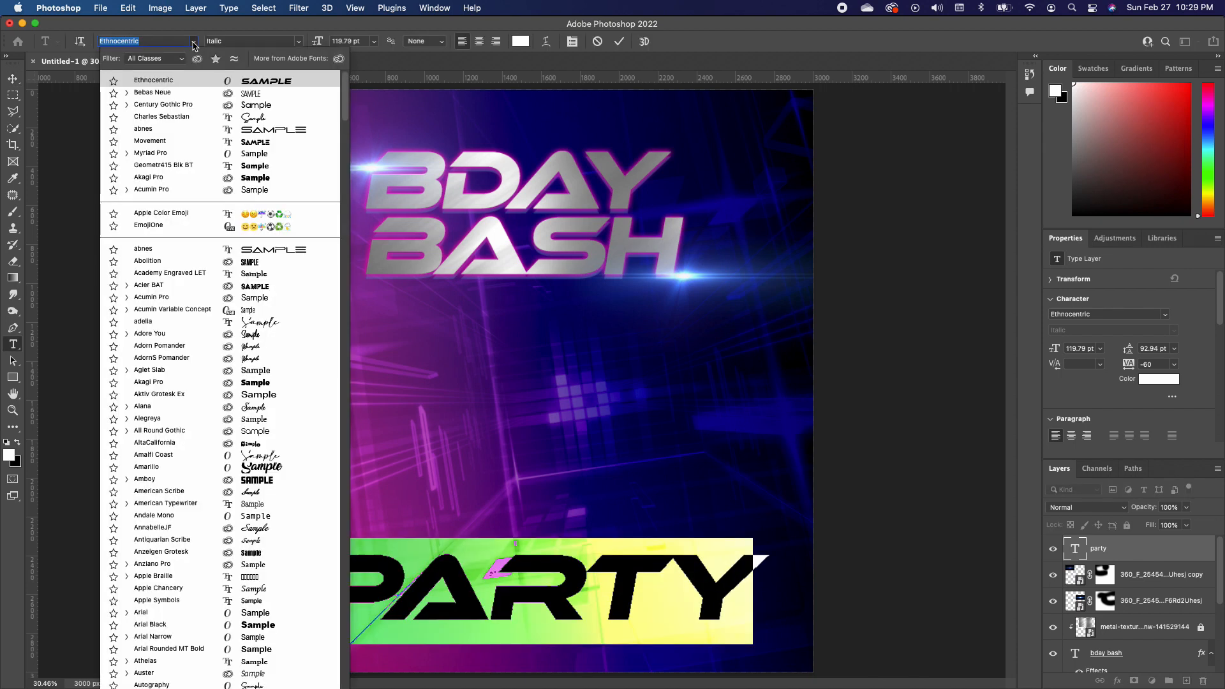
left_click(280, 131)
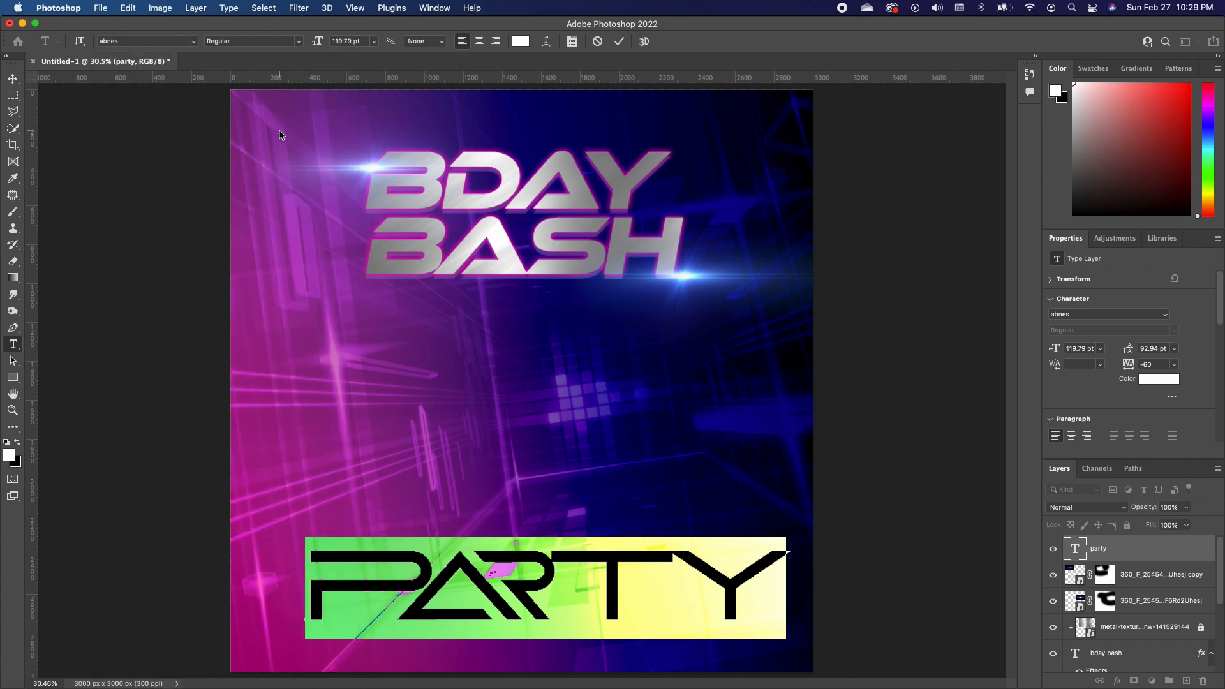
left_click(13, 78)
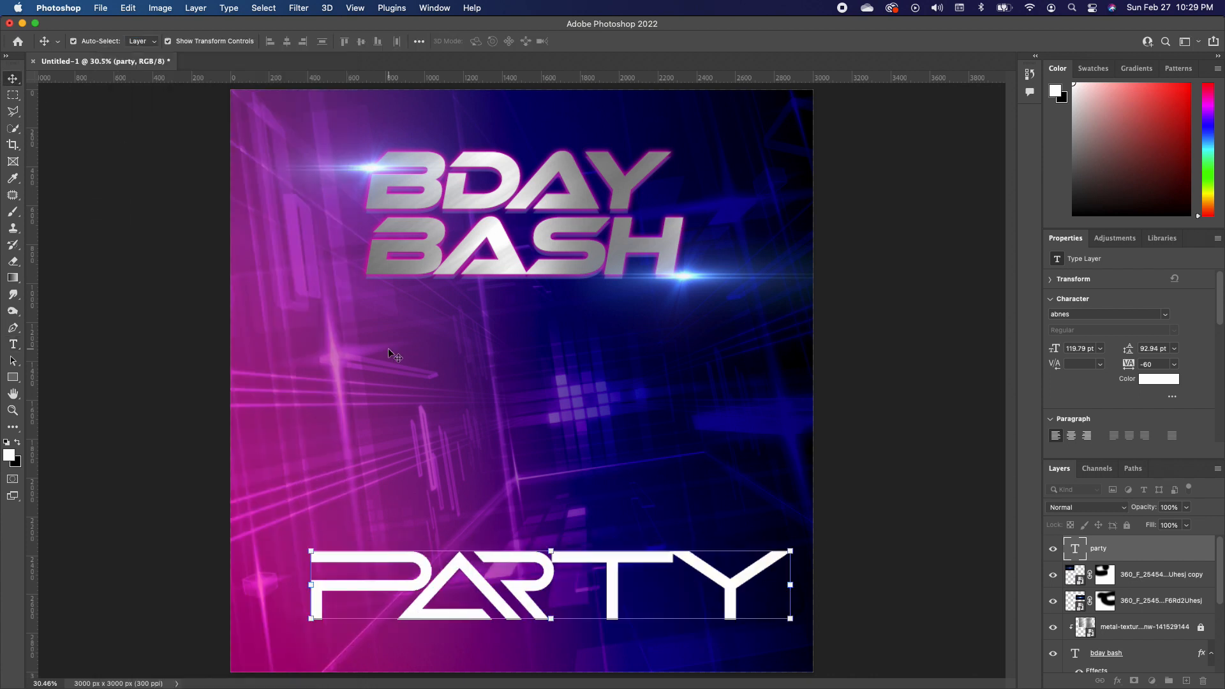
Step: Scale the "PARTY" text up to 103.53% and center it horizontally just above the flyer's bottom edge
left_click_drag(624, 561, 603, 583)
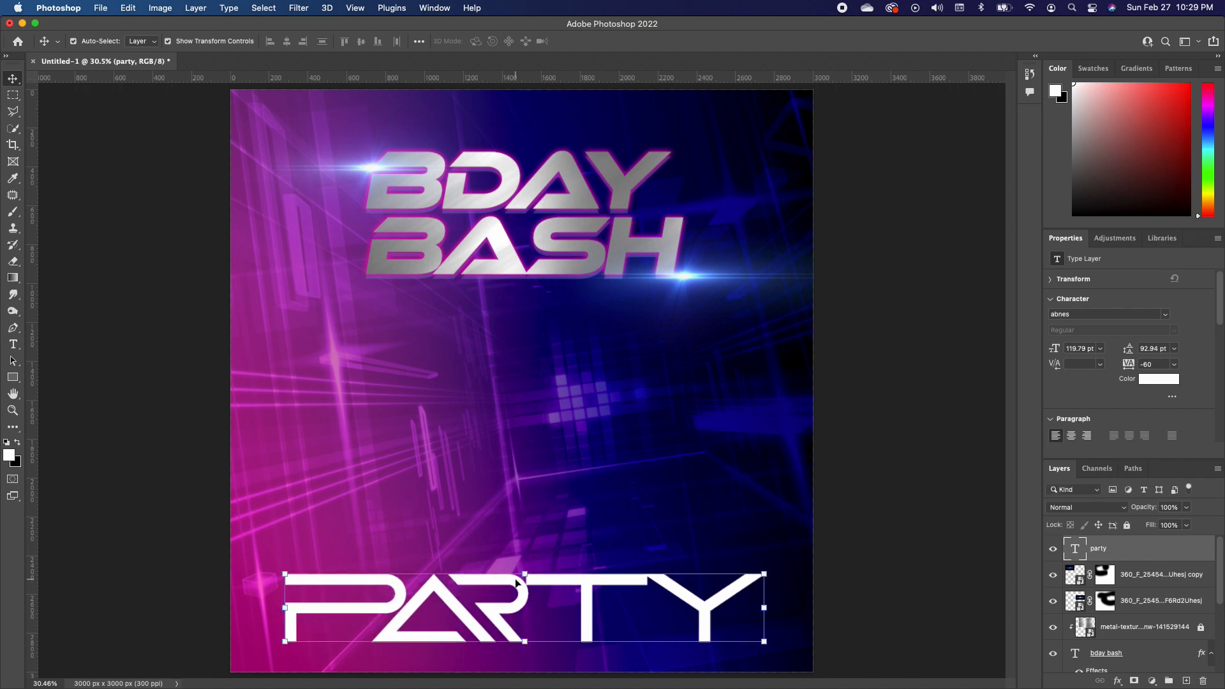
left_click_drag(517, 583, 504, 582)
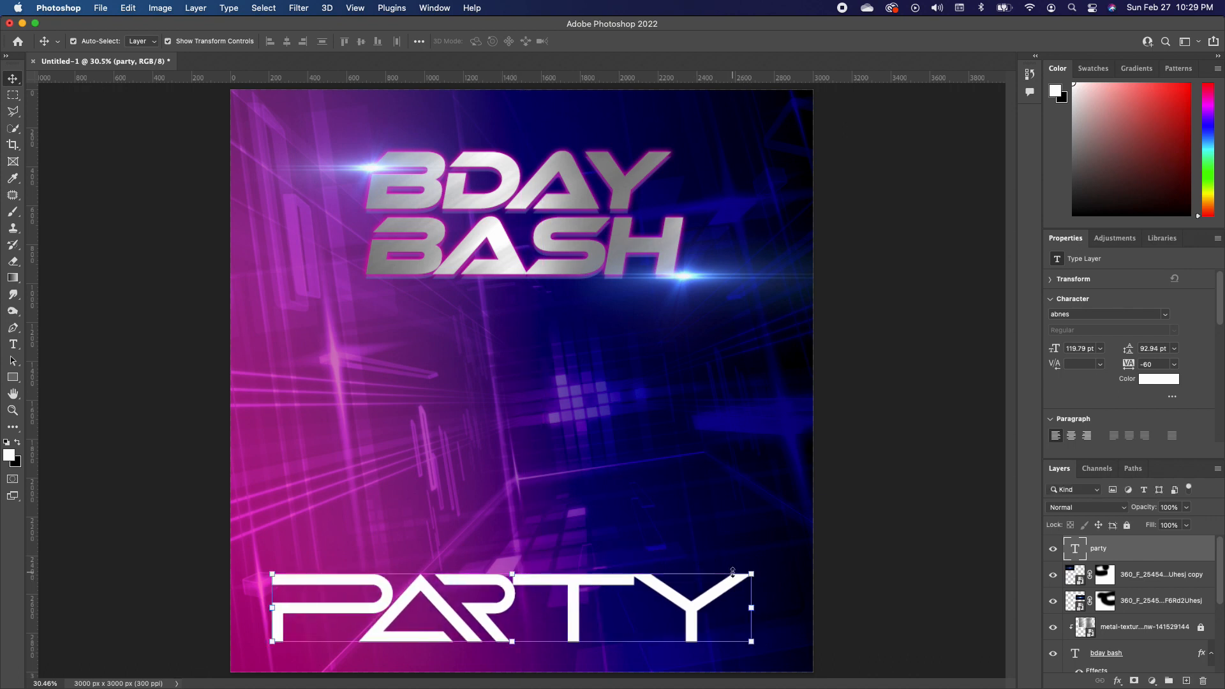
left_click_drag(751, 574, 767, 558)
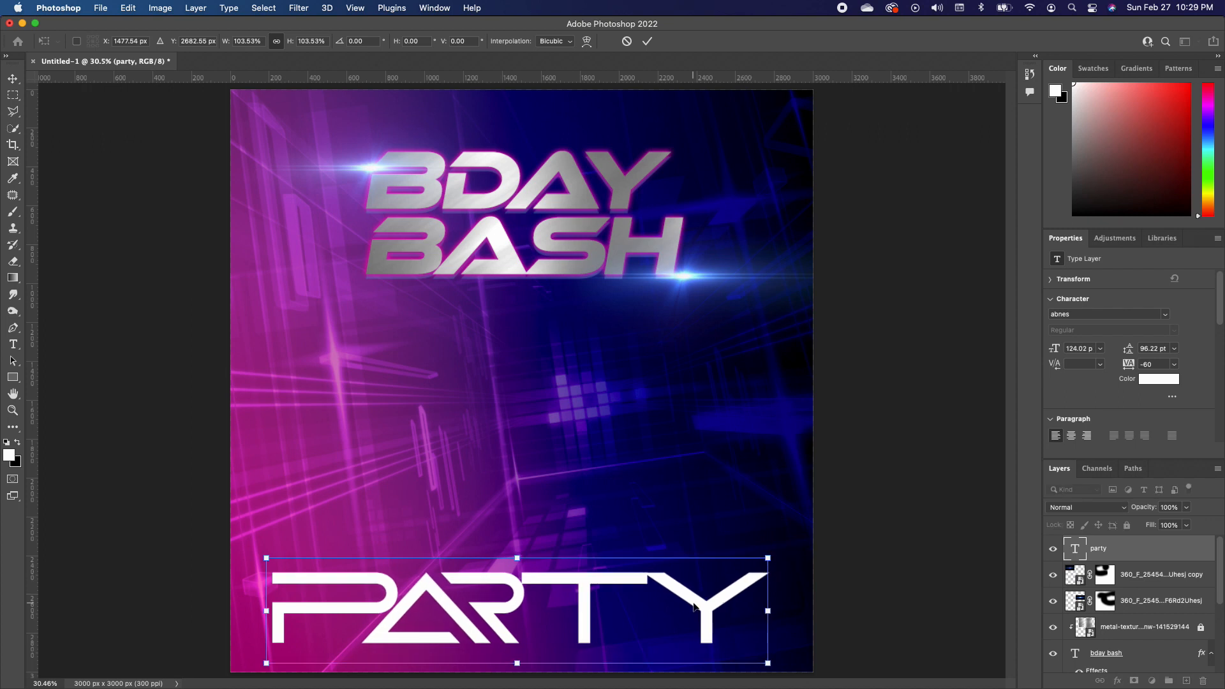
left_click_drag(695, 607, 700, 592)
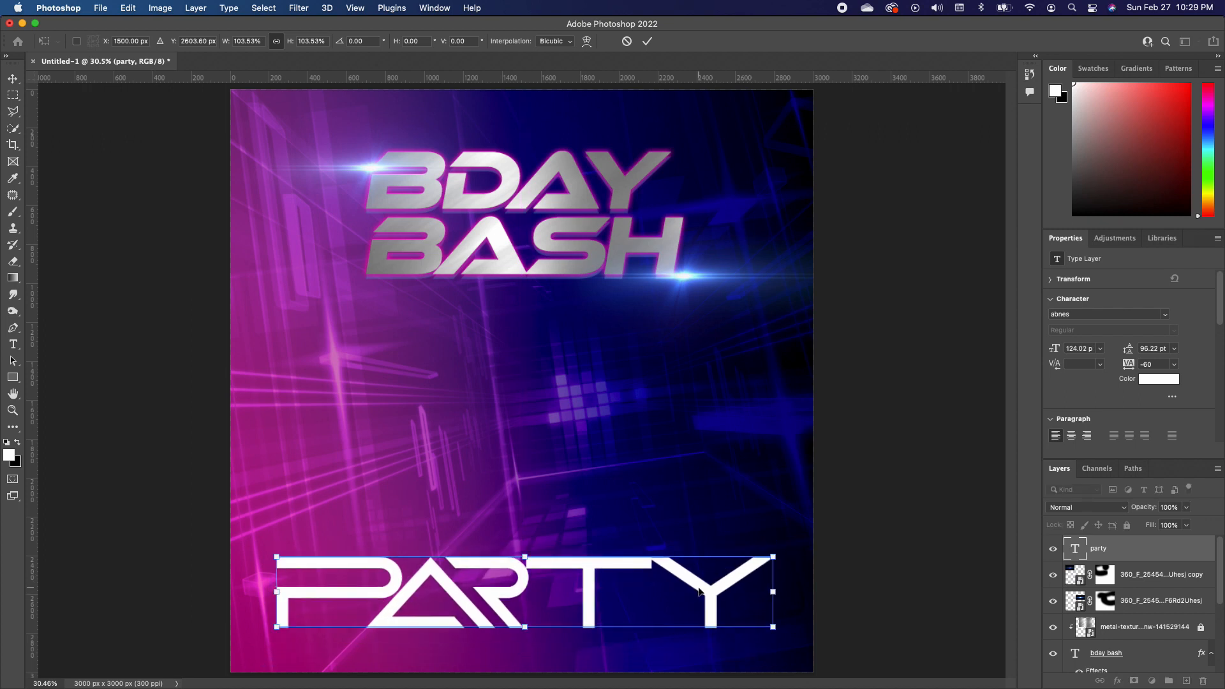
key("Return")
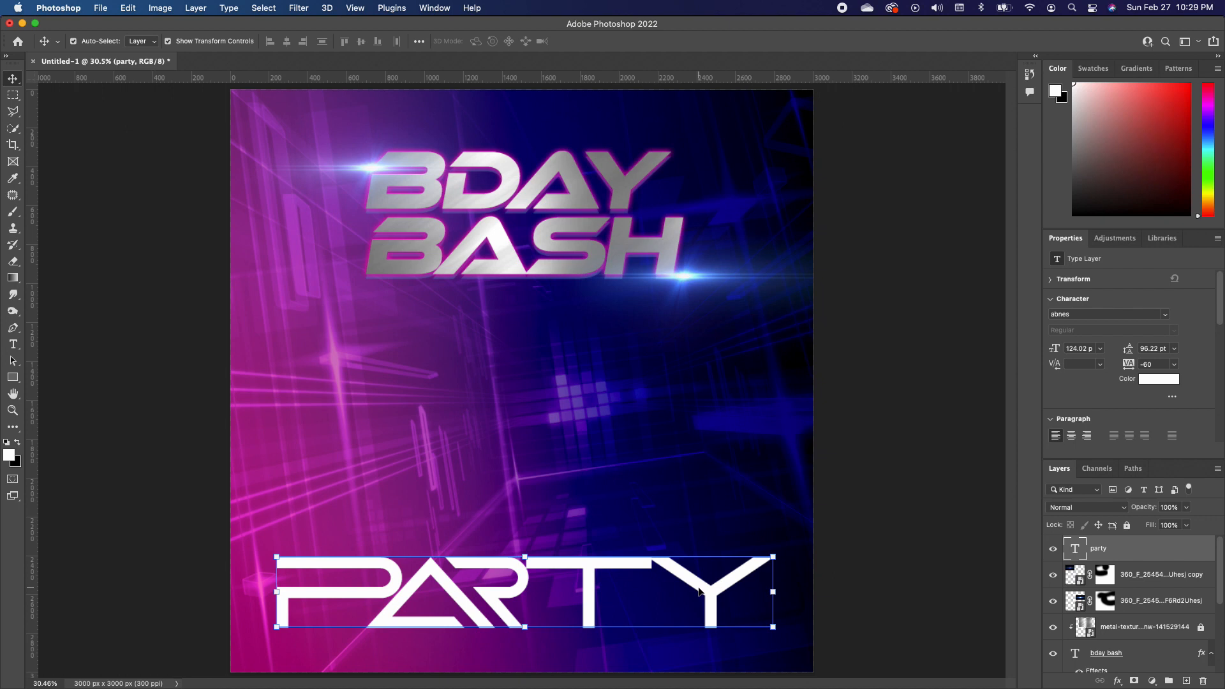
Step: Recolor the "PARTY" text to bright blue #02cefa
double_click(589, 588)
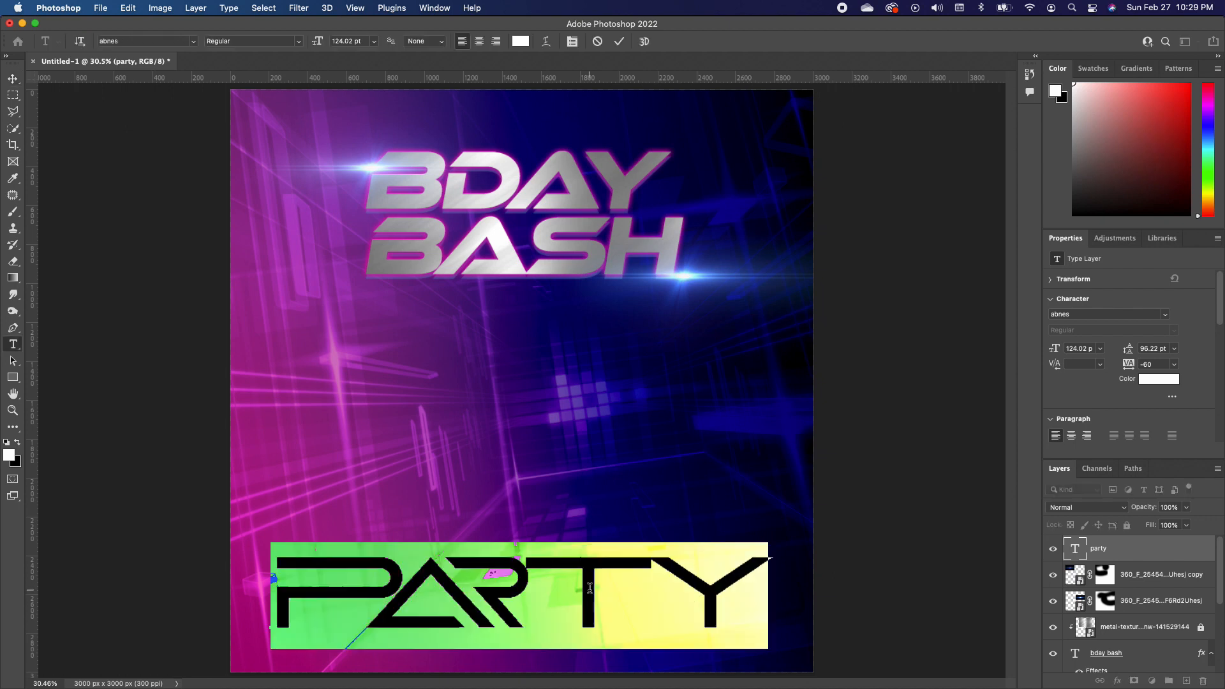
left_click(10, 456)
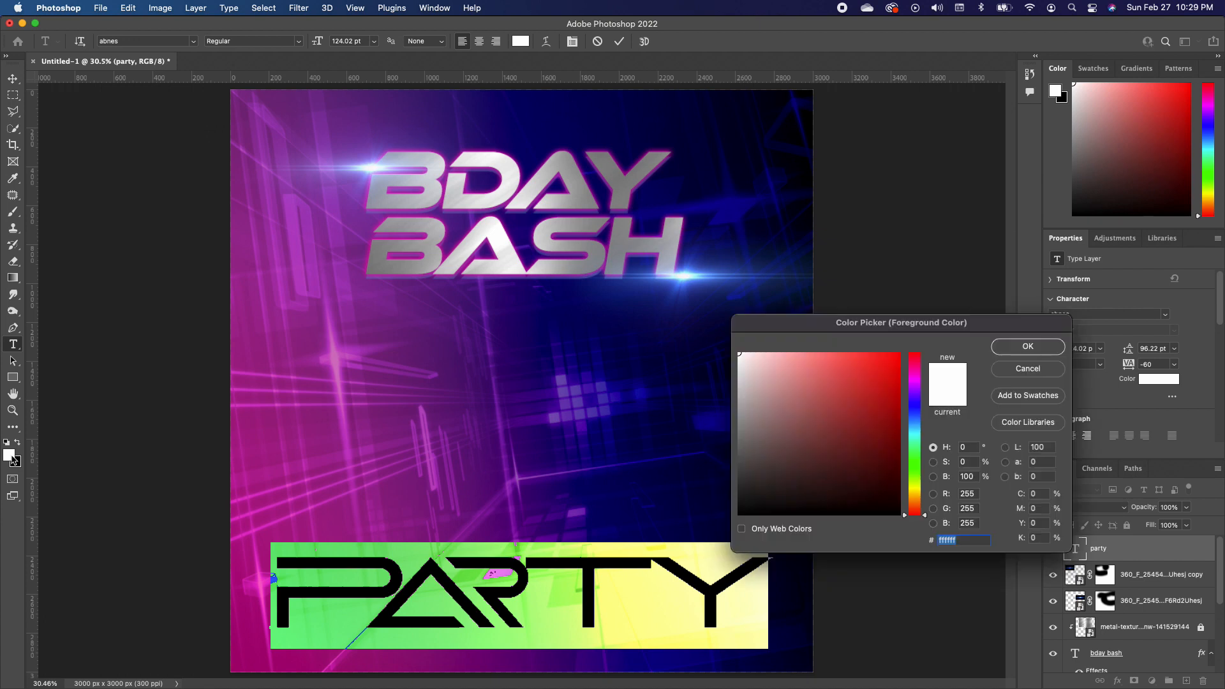
left_click(915, 428)
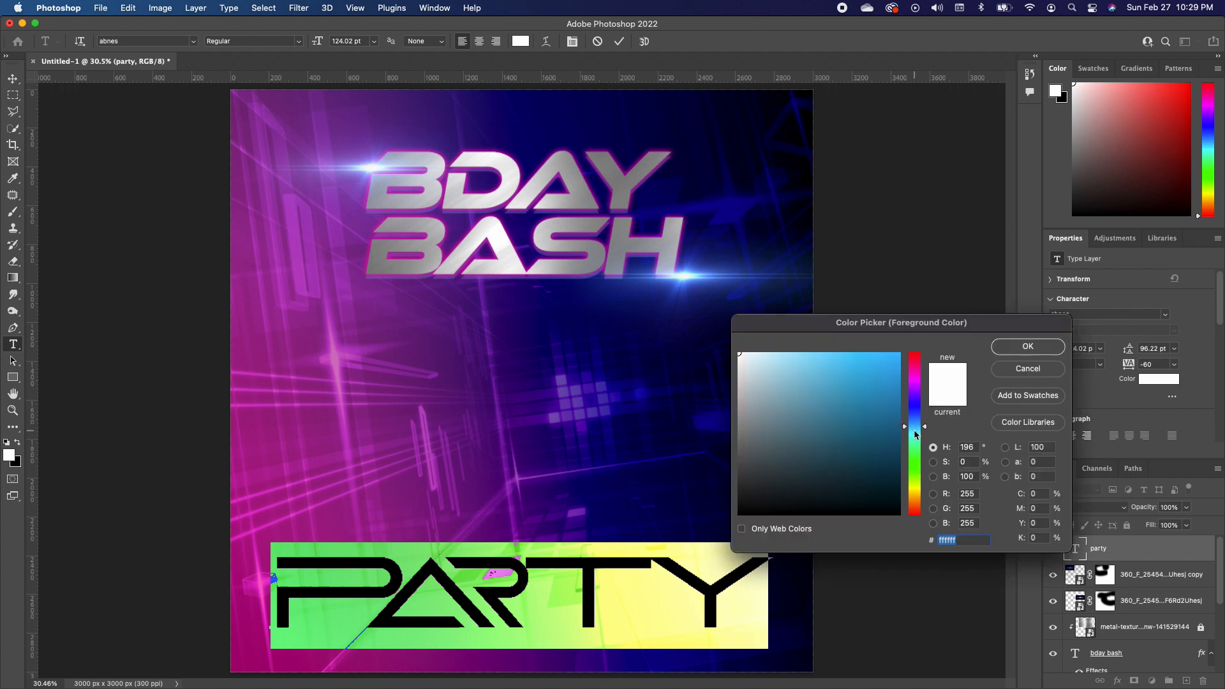
left_click(898, 355)
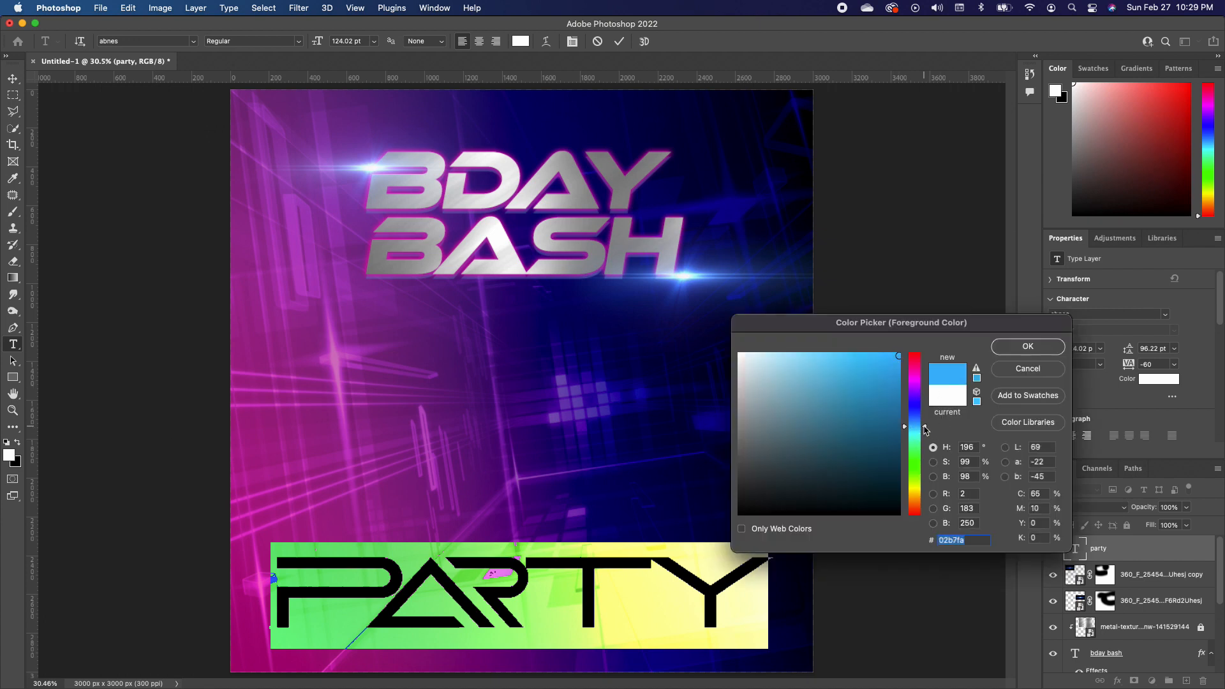
left_click_drag(924, 427, 924, 430)
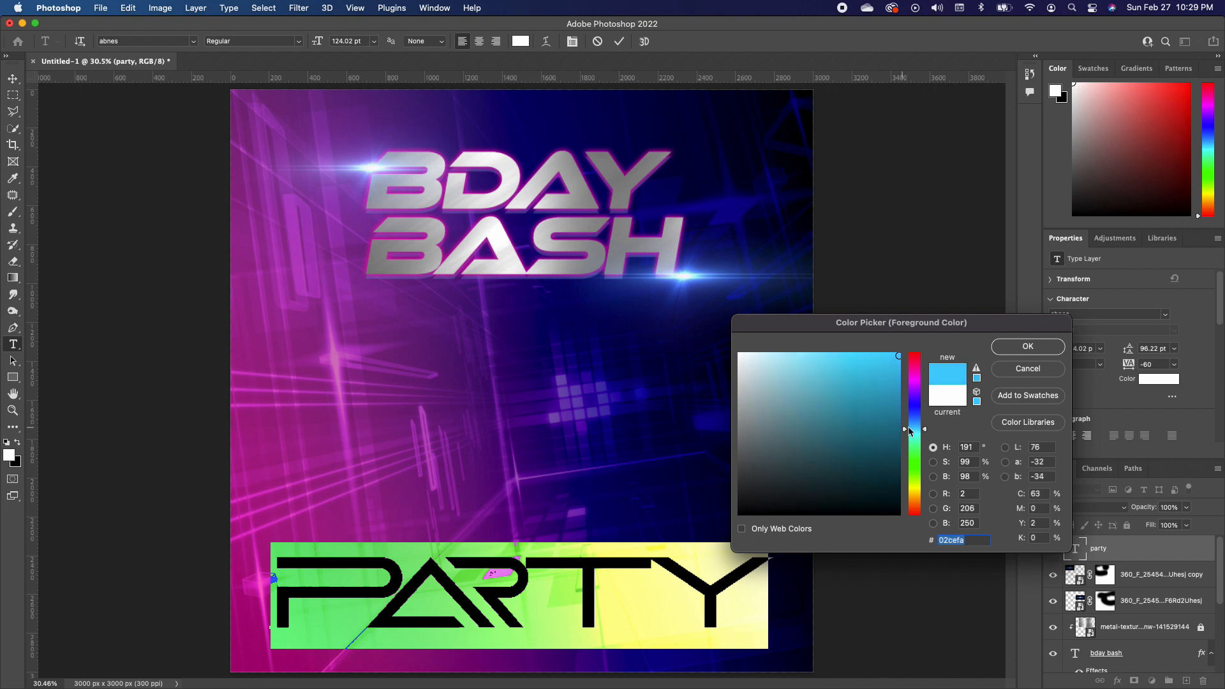
left_click(1041, 348)
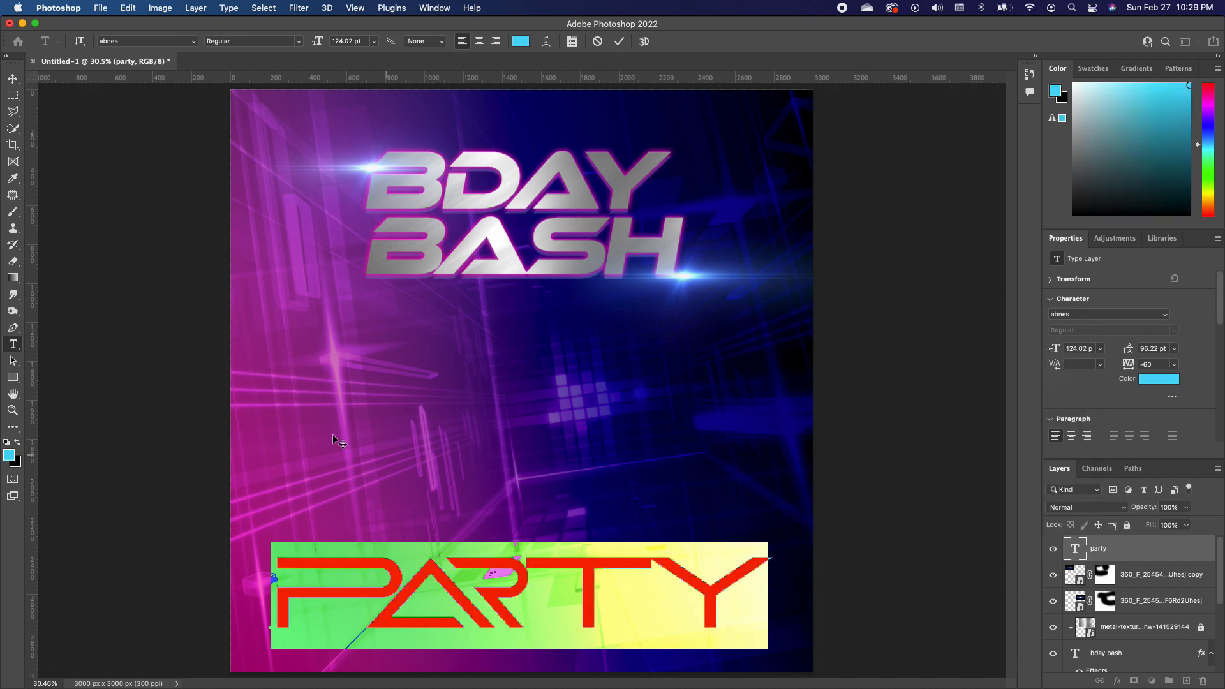
left_click(13, 78)
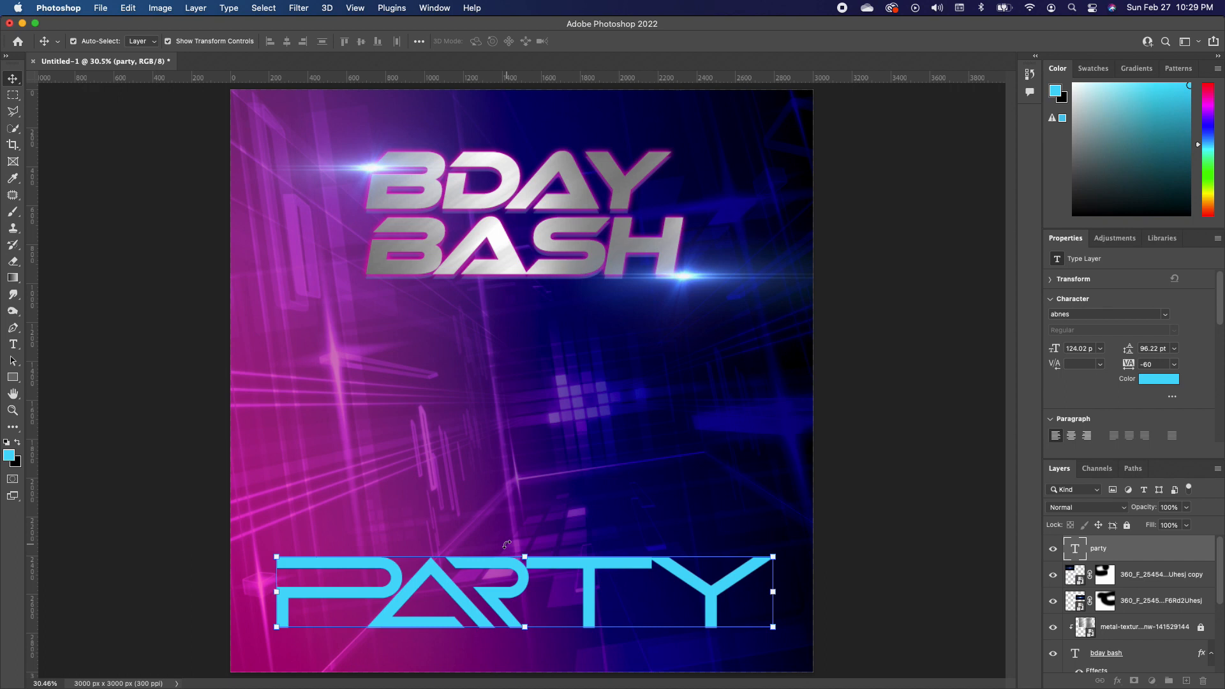
Step: Place the 1 (5)1.jpeg grunge texture from the Birthday Bash folder over the "PARTY" text and clip it to that text layer
key("super+Tab")
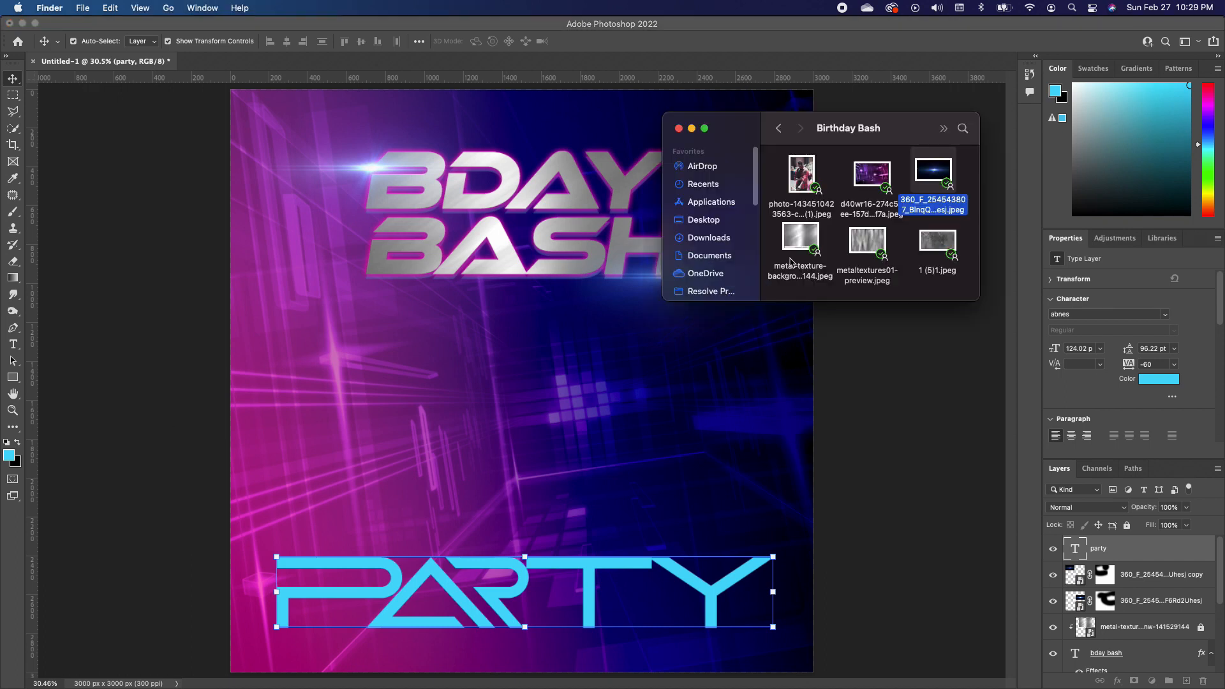
left_click_drag(939, 243, 383, 443)
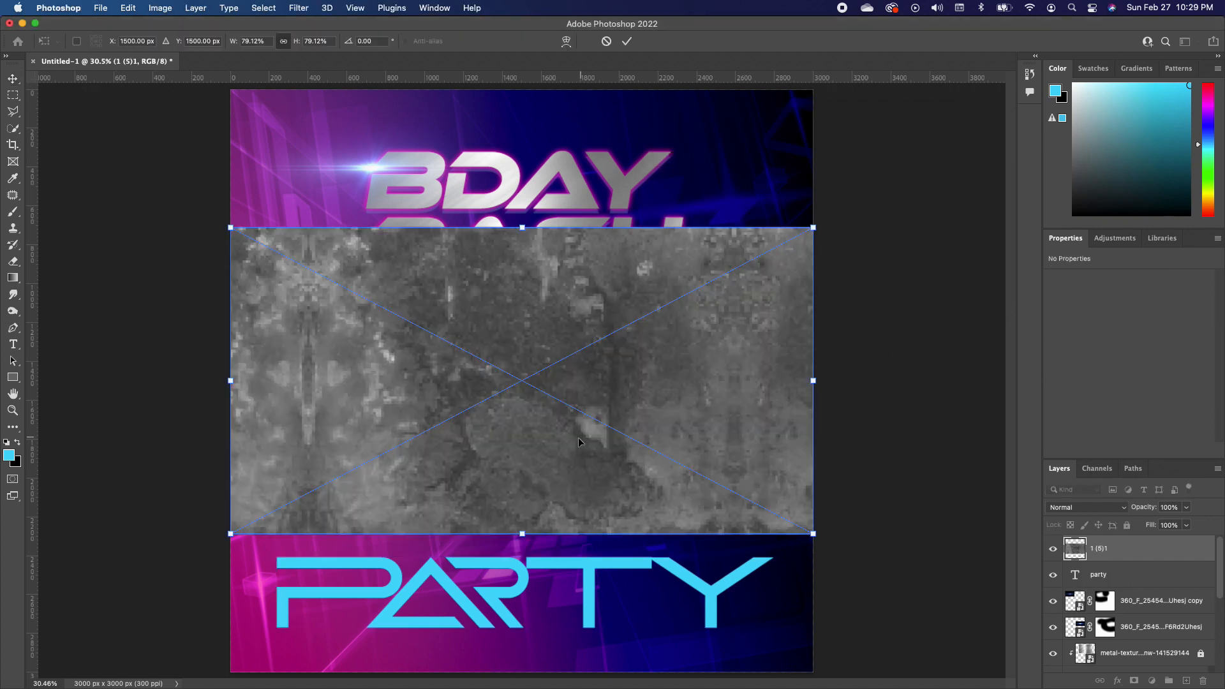
left_click_drag(579, 442, 594, 568)
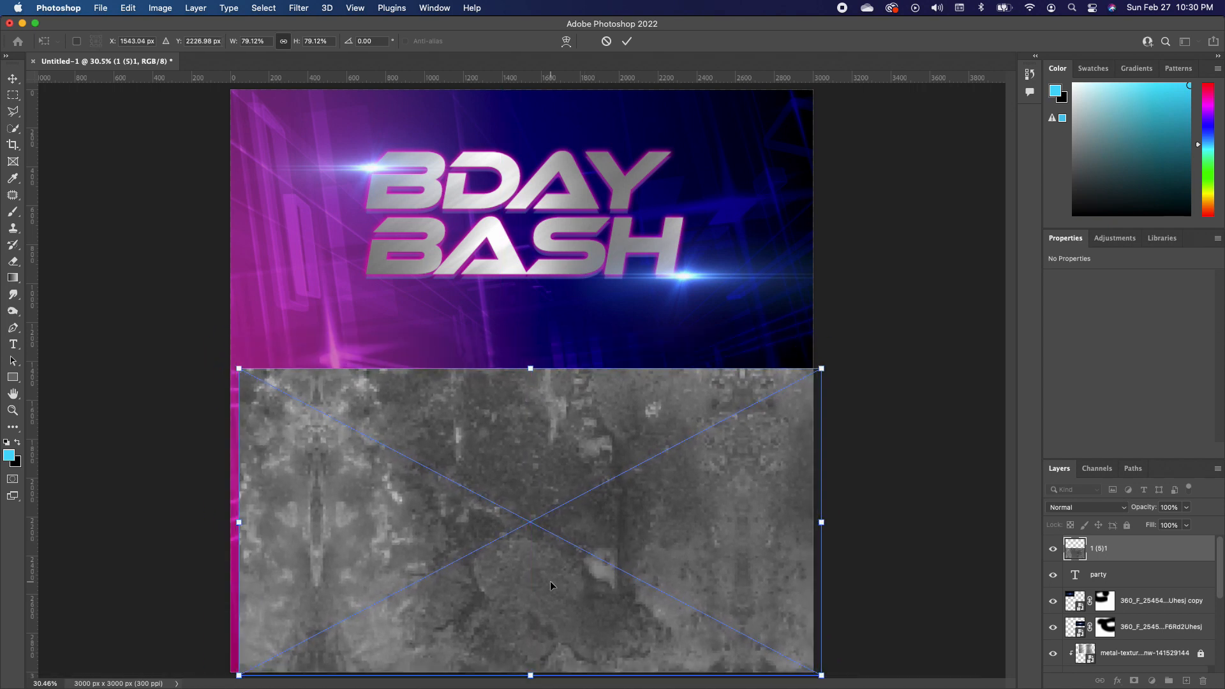
key("Return")
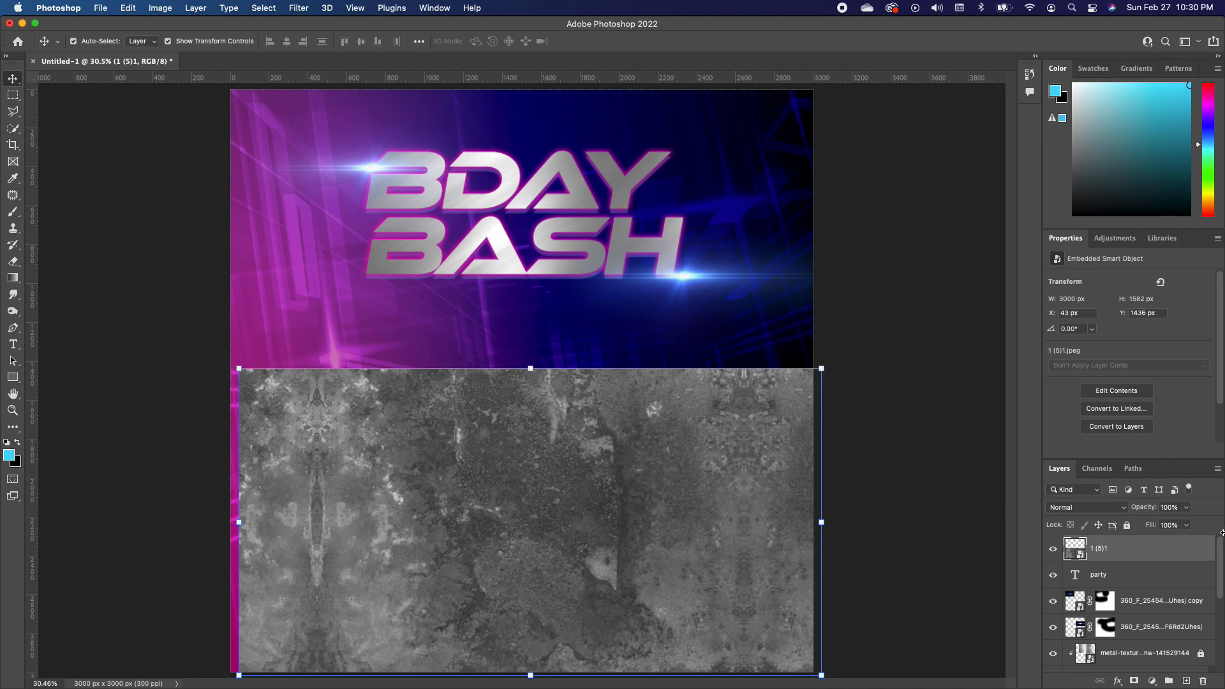
left_click(1056, 561, "alt")
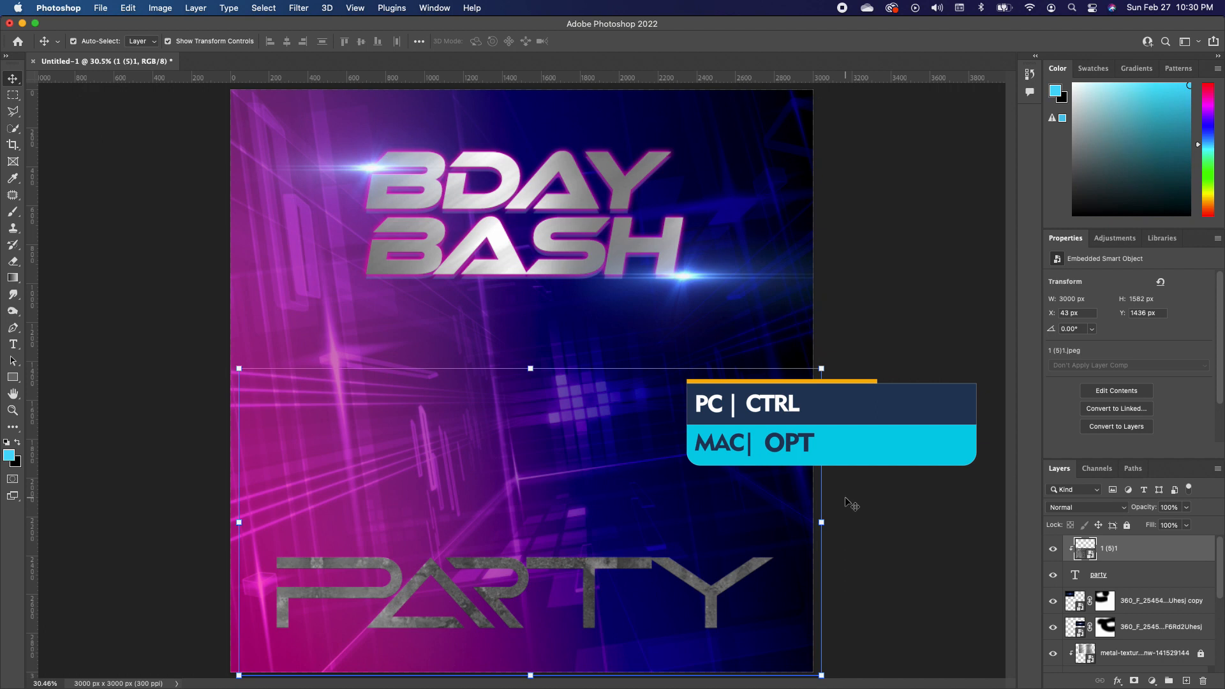
Step: Try the Color Burn blend mode on the clipped grunge texture, and set it to Hard Light instead
left_click(1078, 508)
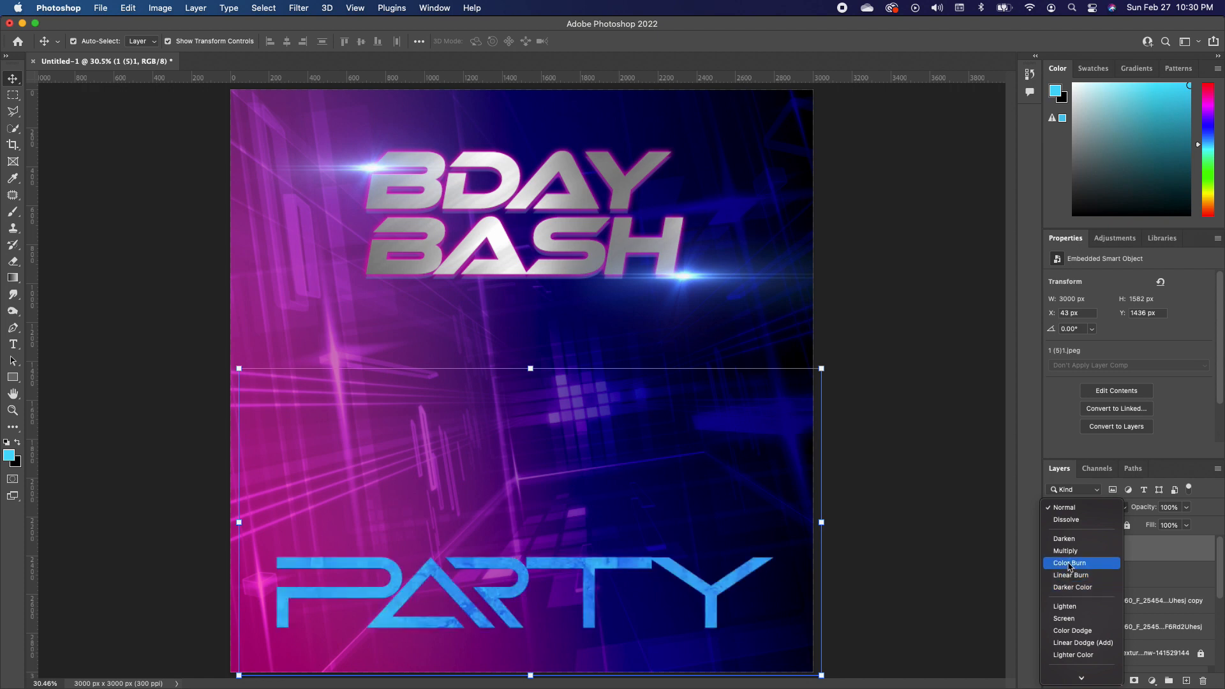
left_click(1069, 564)
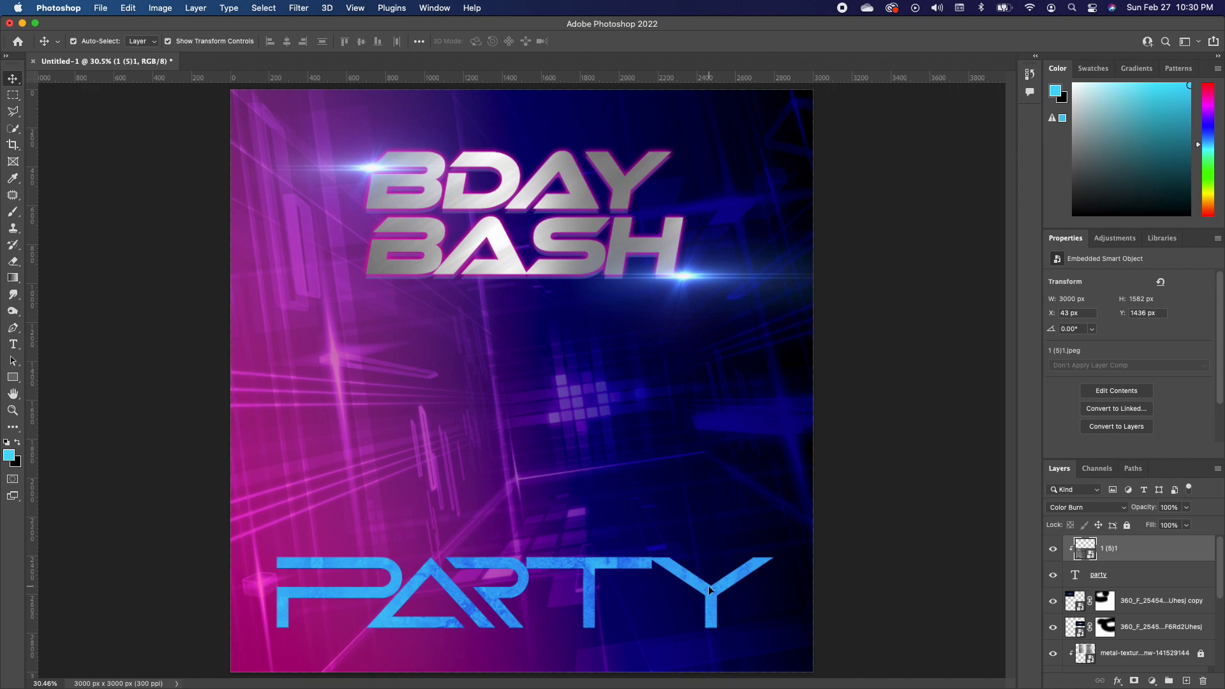
left_click(1079, 507)
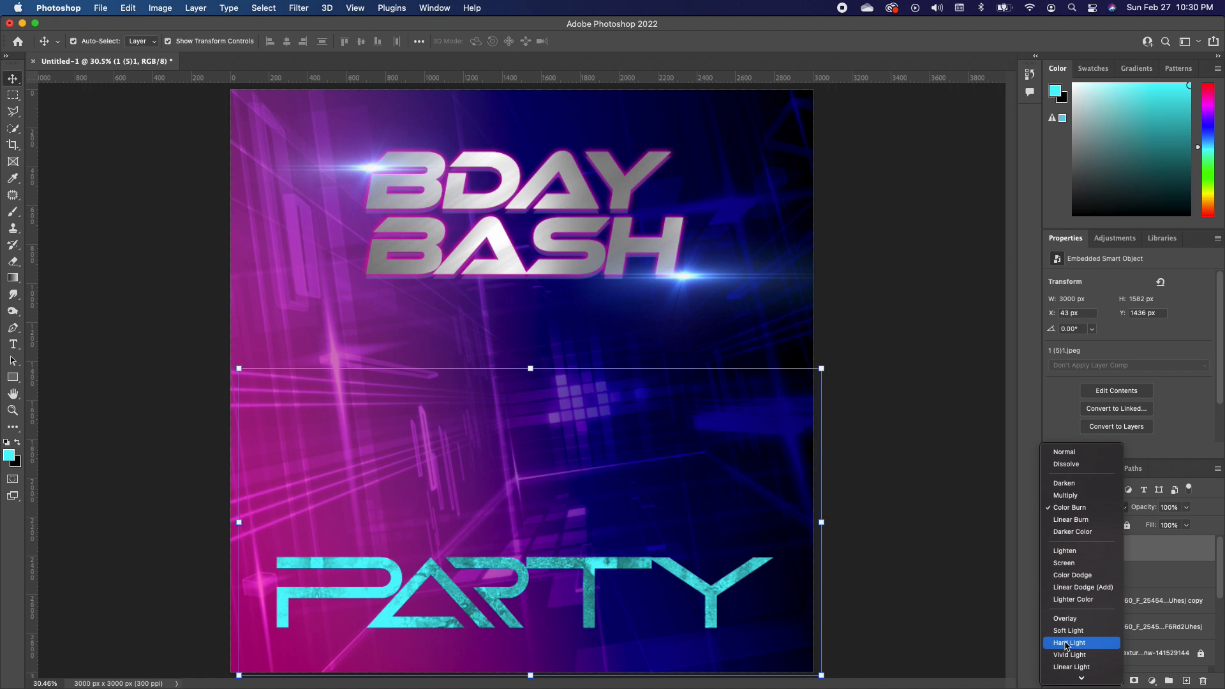
left_click(1067, 644)
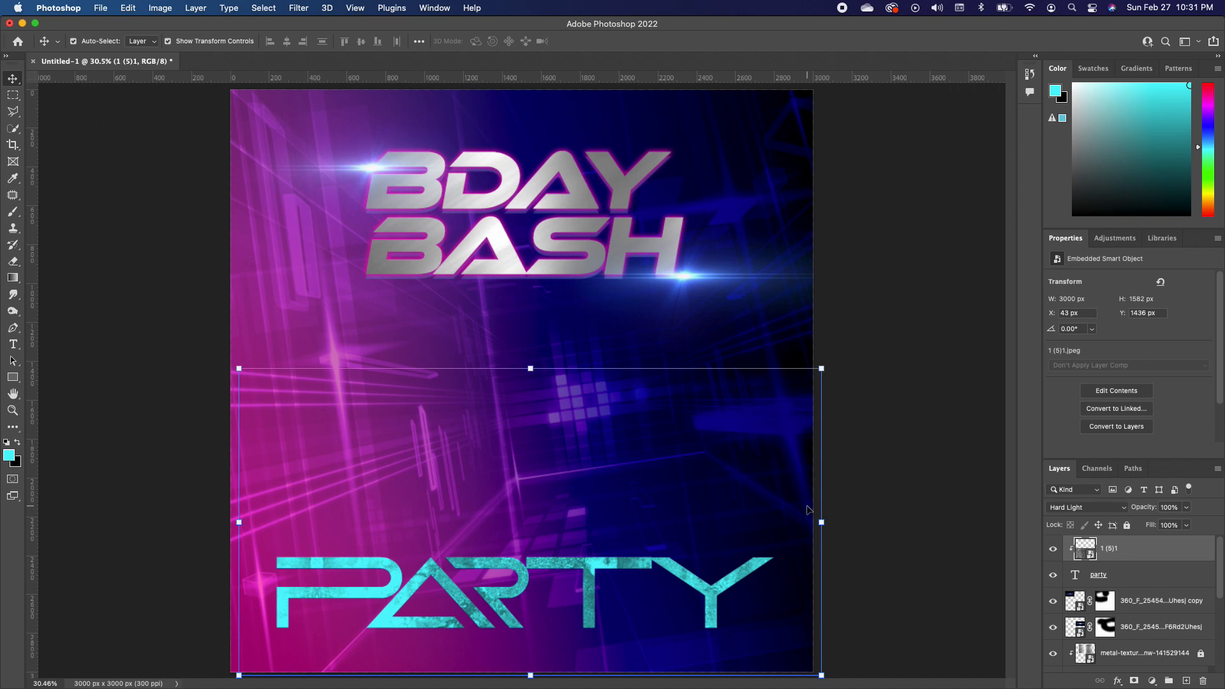
Step: Copy the layer style of the "BDAY BASH" title and paste it onto the "PARTY" text layer
left_click(575, 240)
left_click(454, 191)
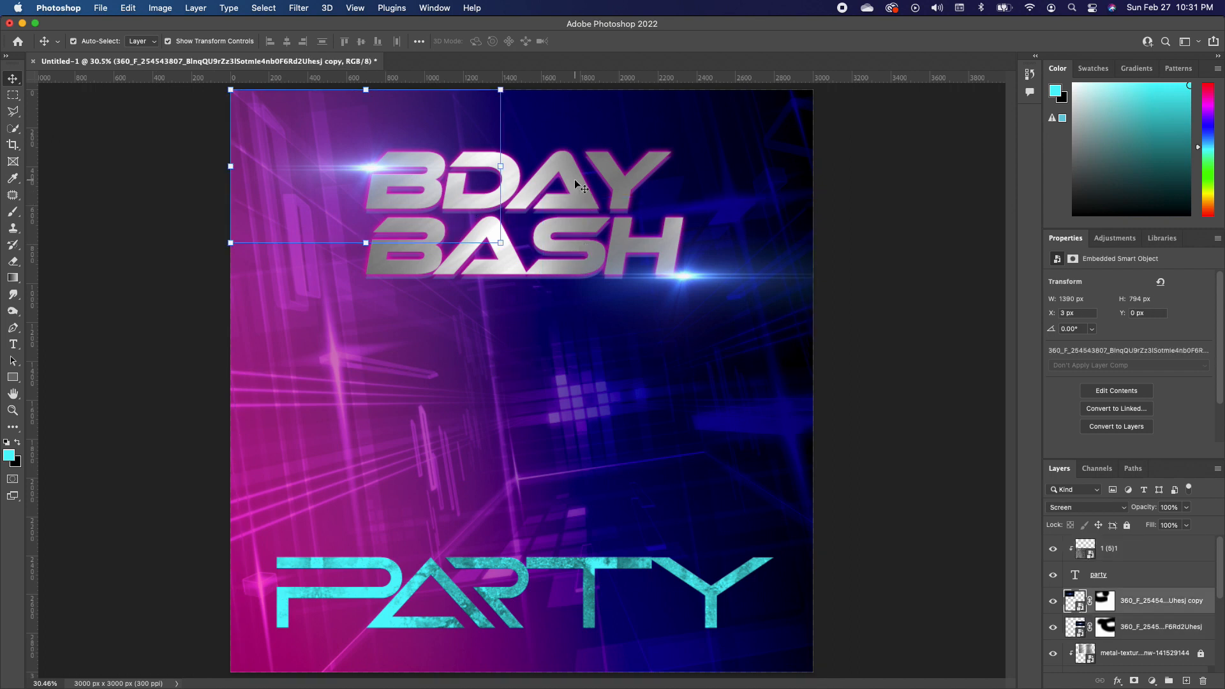
left_click(556, 171)
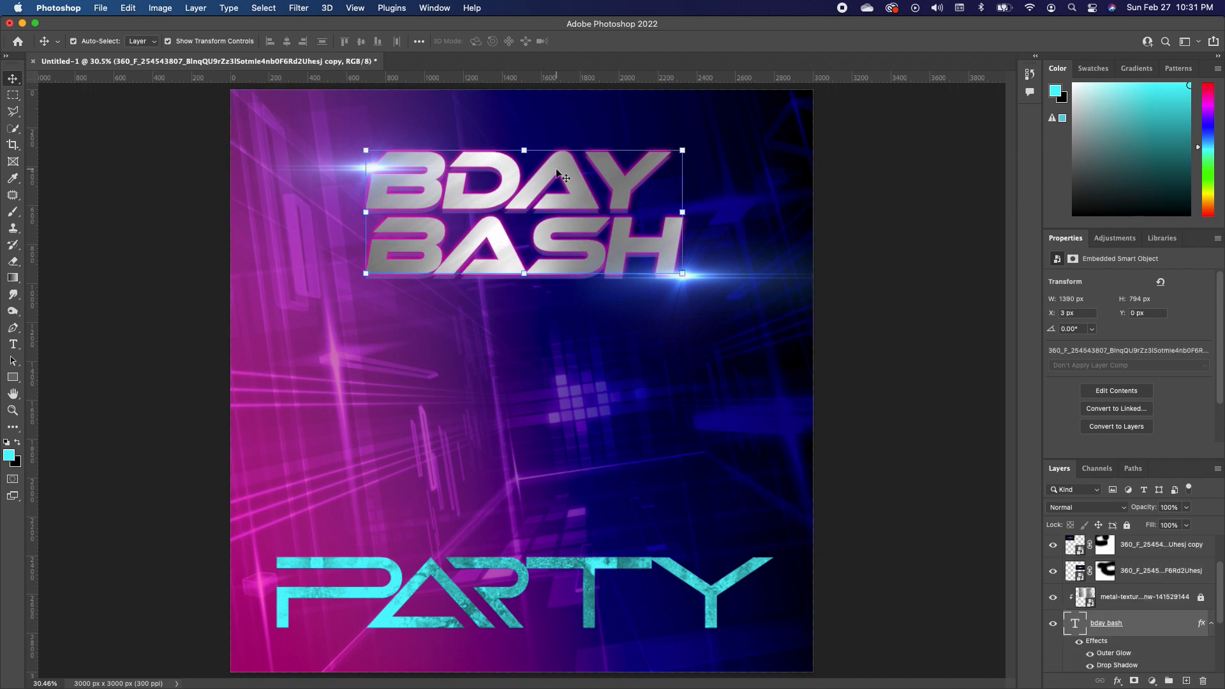
right_click(1135, 623)
mouse_move(1059, 686)
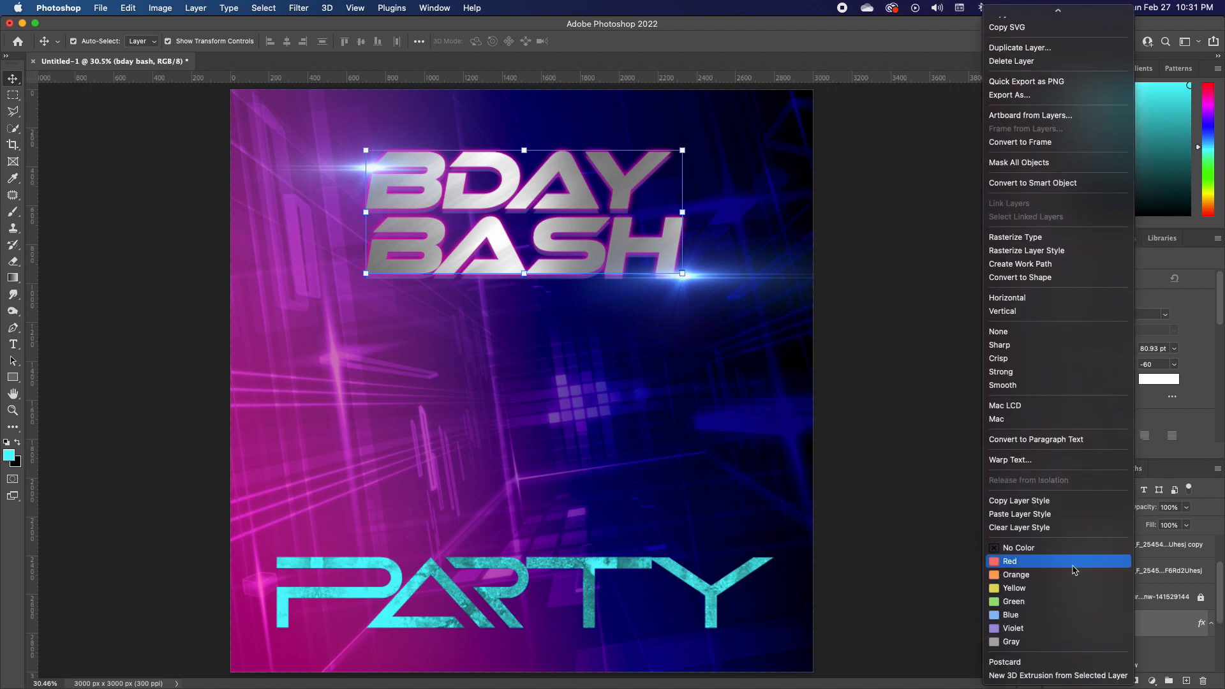
left_click(1040, 502)
left_click(696, 585)
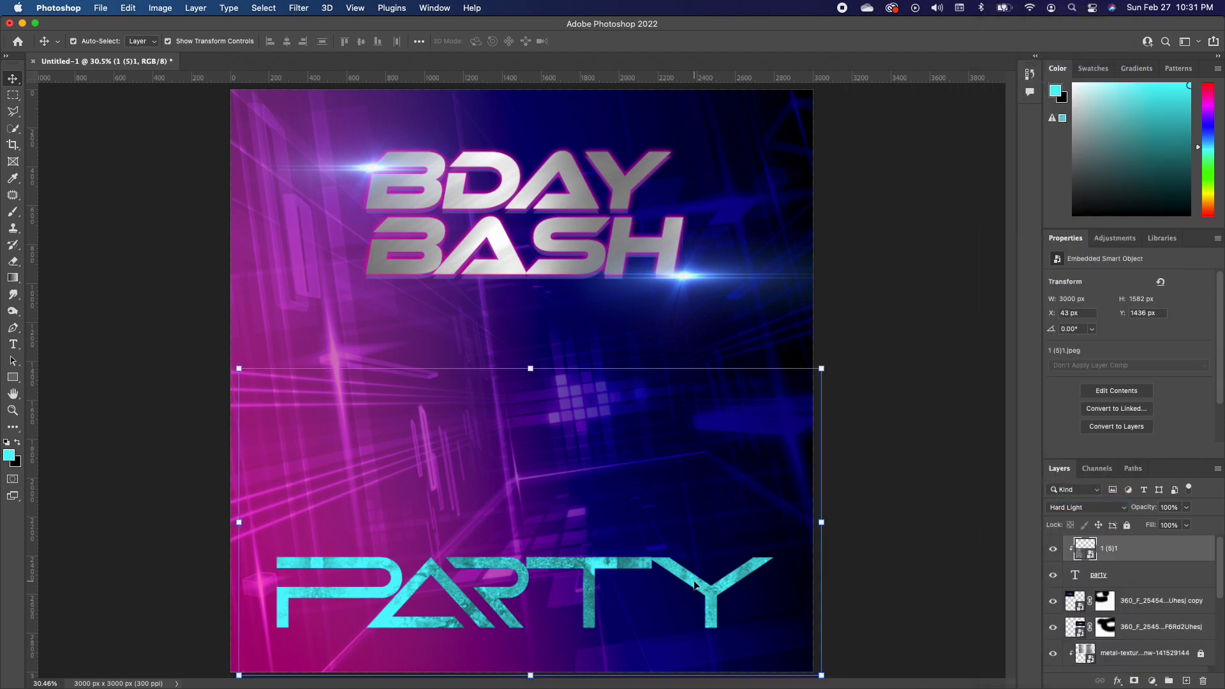
left_click(1122, 577)
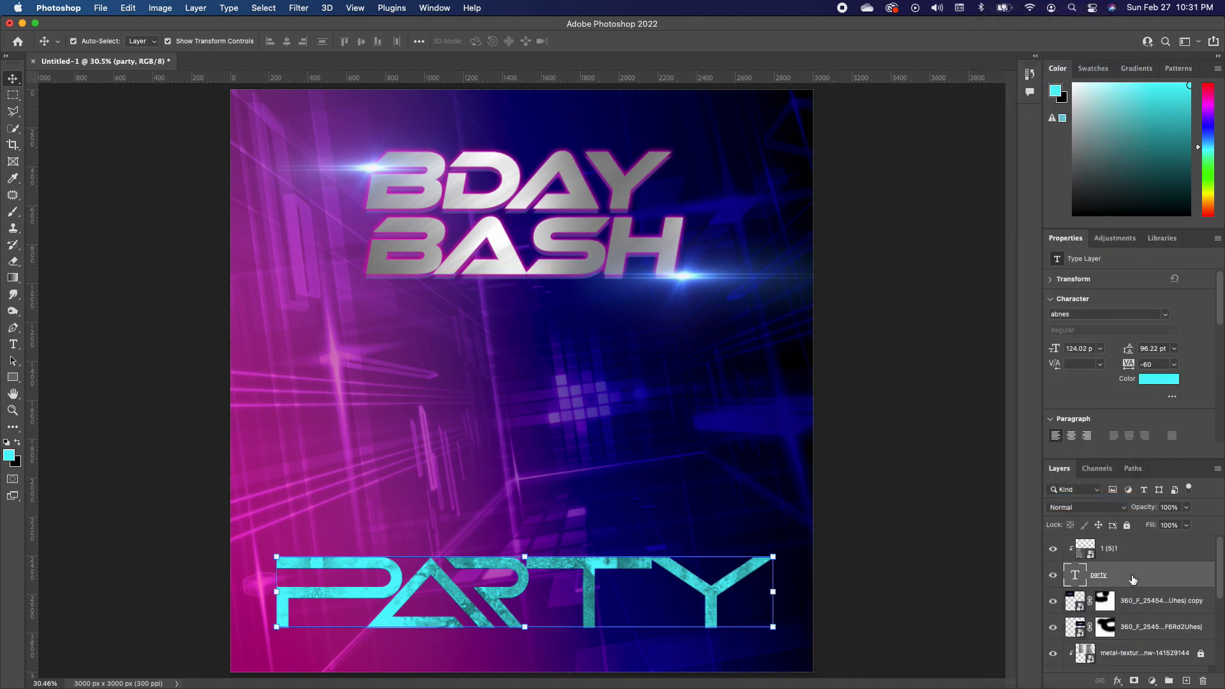
right_click(1144, 579)
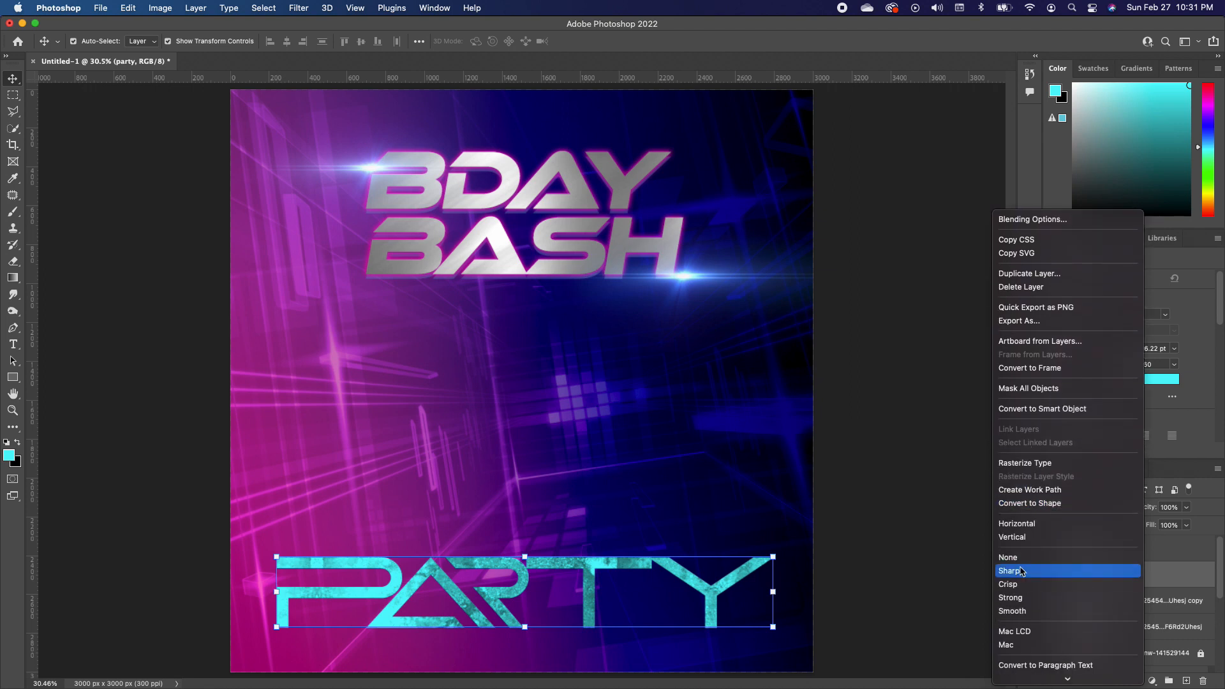
scroll(1030, 628, "down", 5)
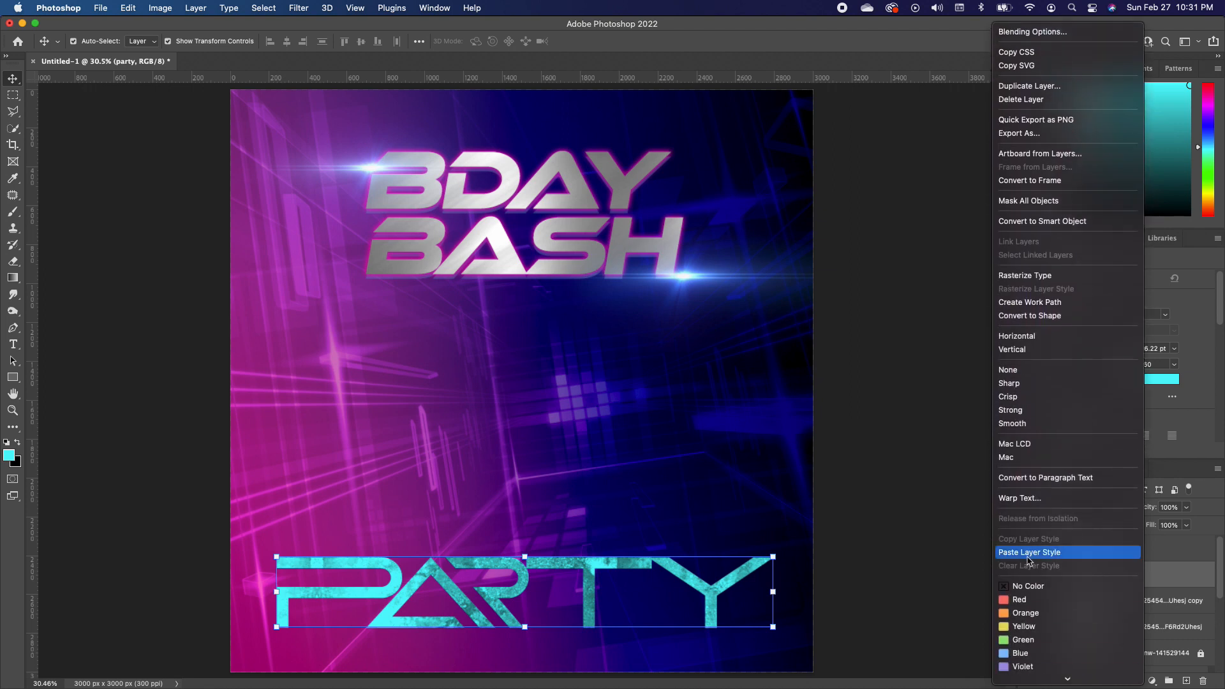
left_click(1028, 554)
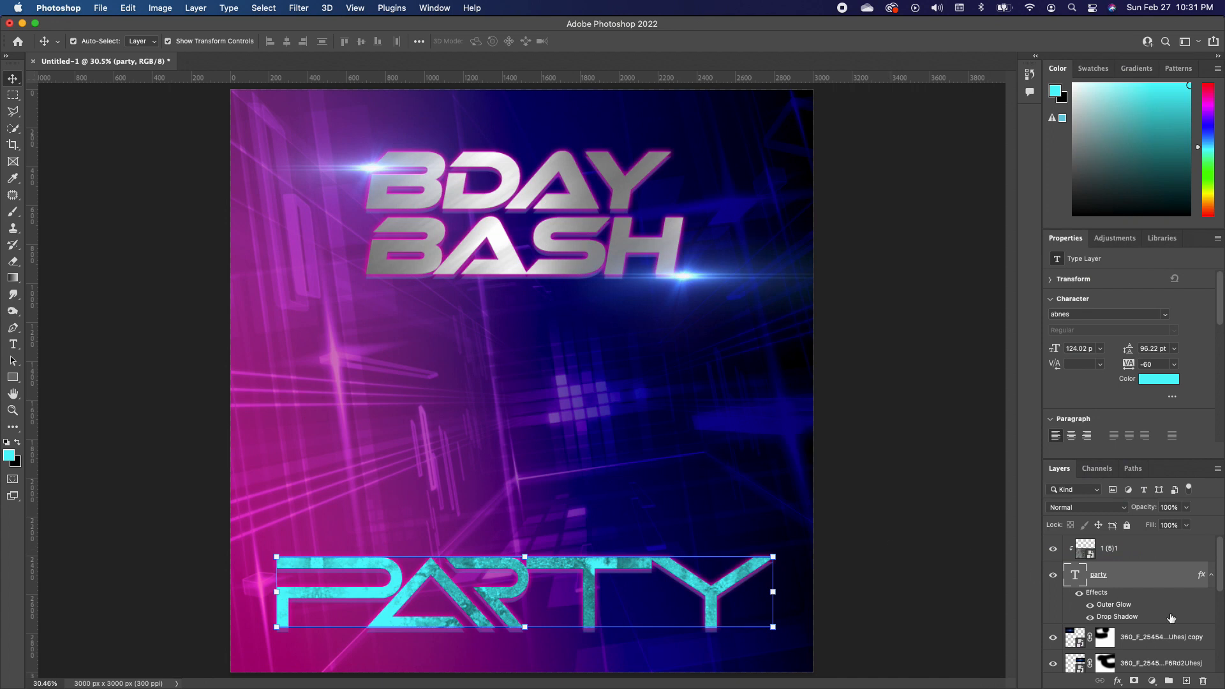
Step: Turn off the "PARTY" layer's drop shadow and set its outer glow to 22% spread and 57 px size
double_click(1185, 575)
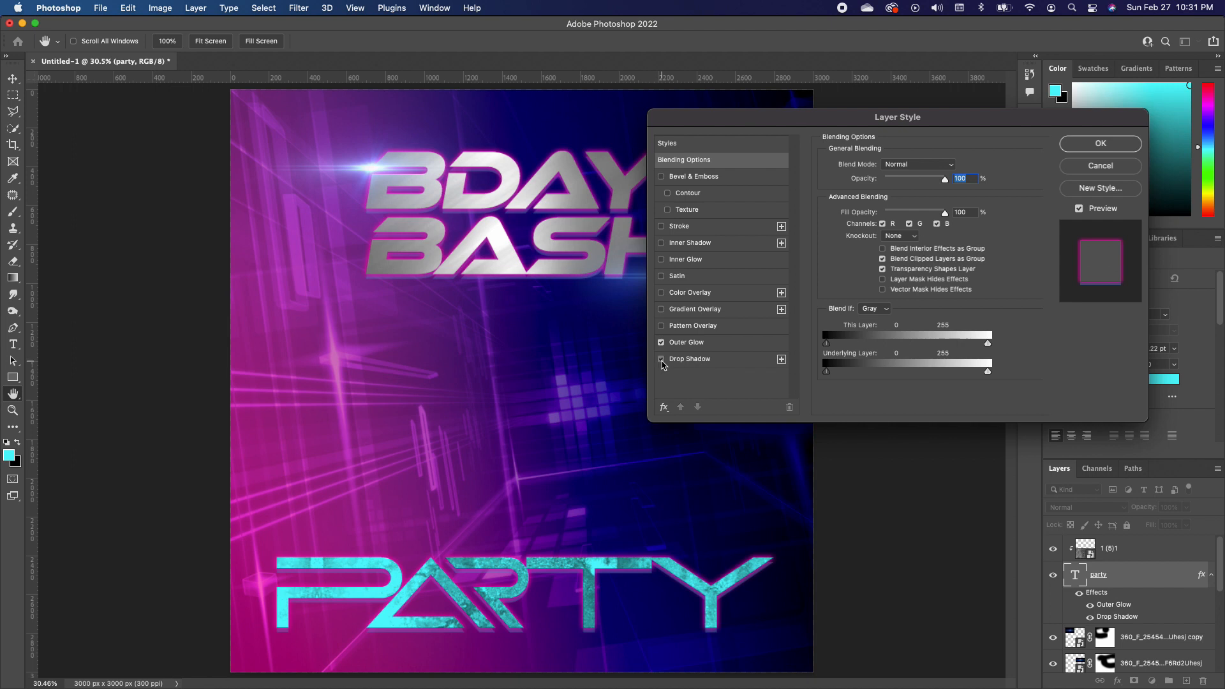
left_click(661, 360)
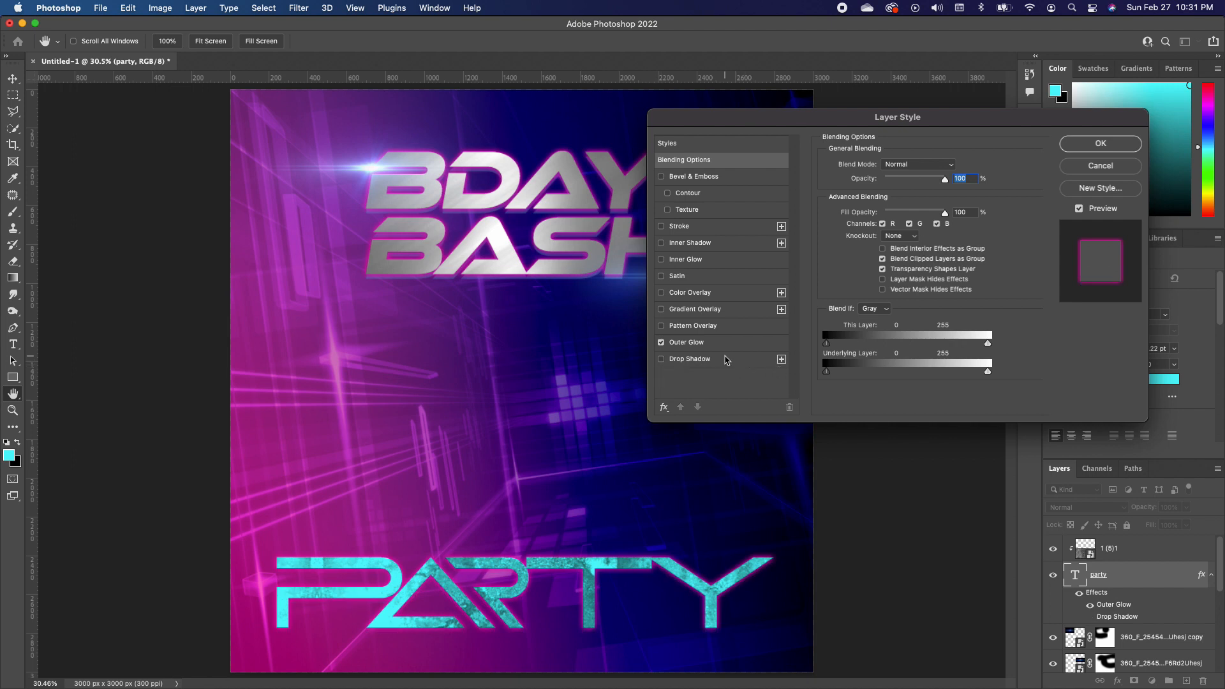
left_click(739, 344)
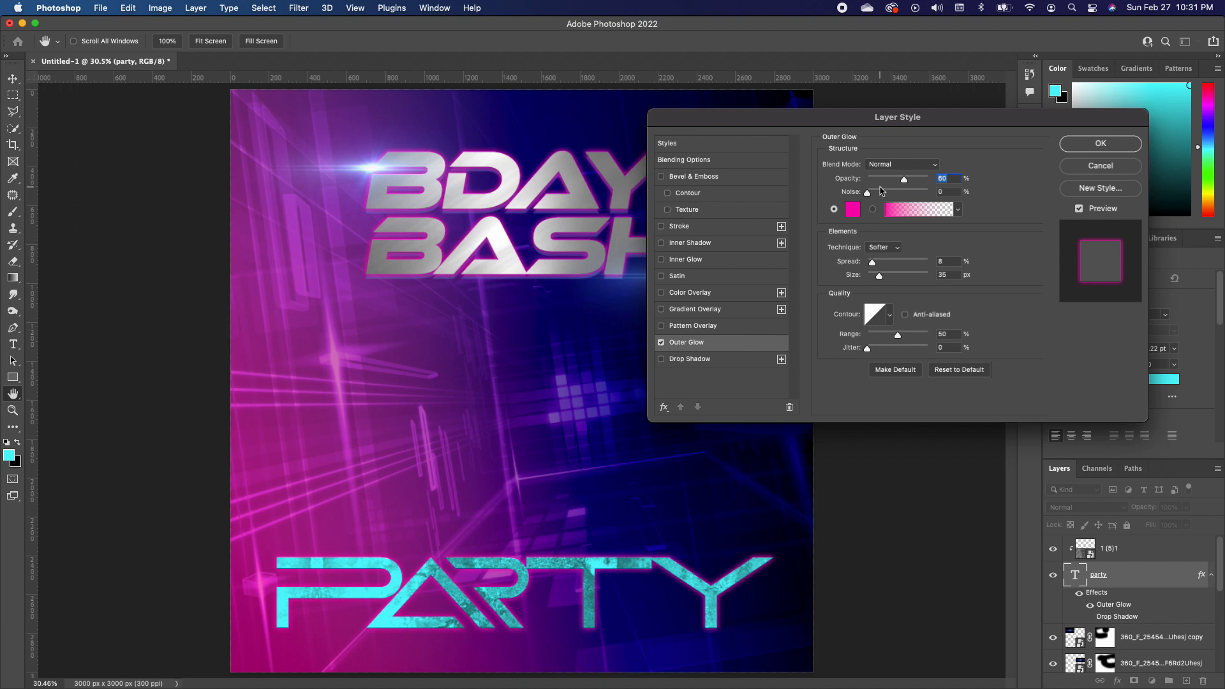
left_click_drag(880, 275, 885, 277)
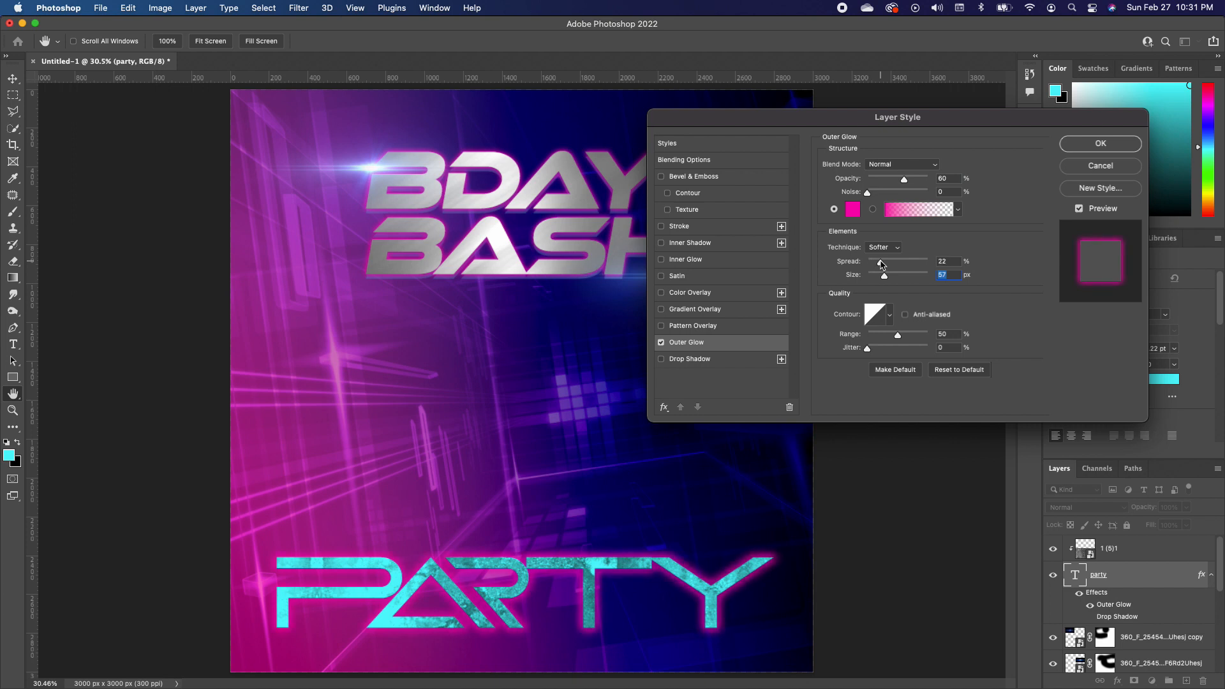
left_click(1092, 144)
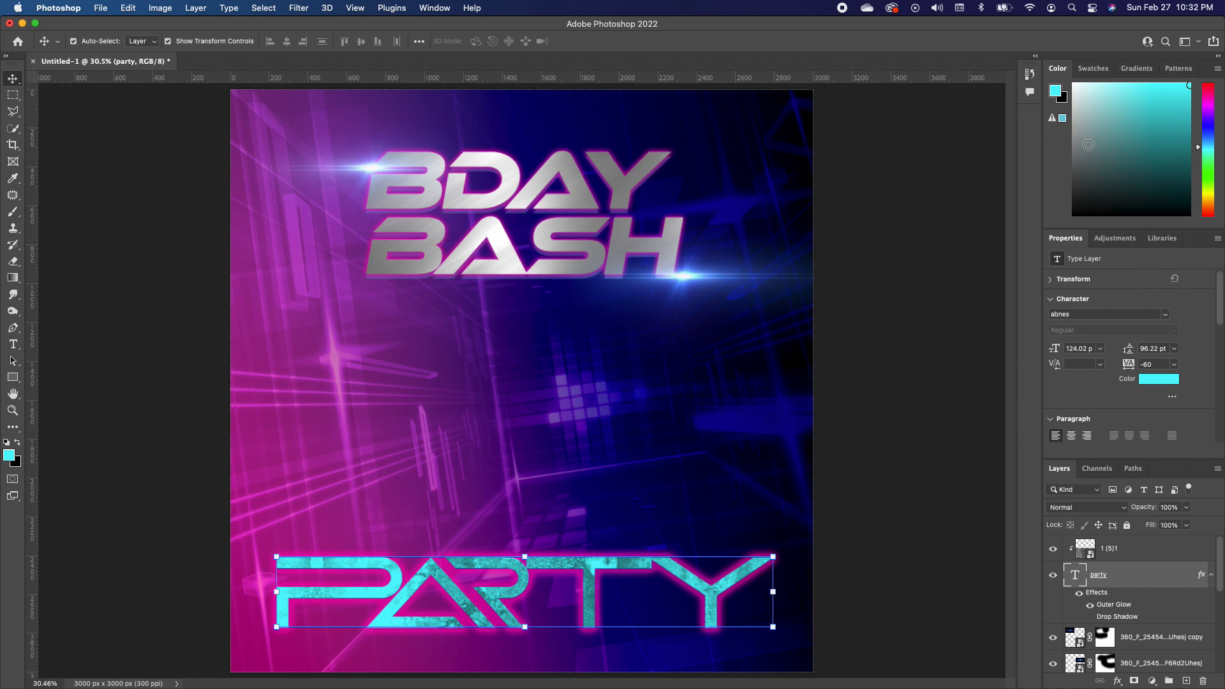
Step: Unlock the Gradient Fill 2 layer and set its gradient angle to 112.32°
scroll(1136, 595, "down", 5)
left_click(1201, 595)
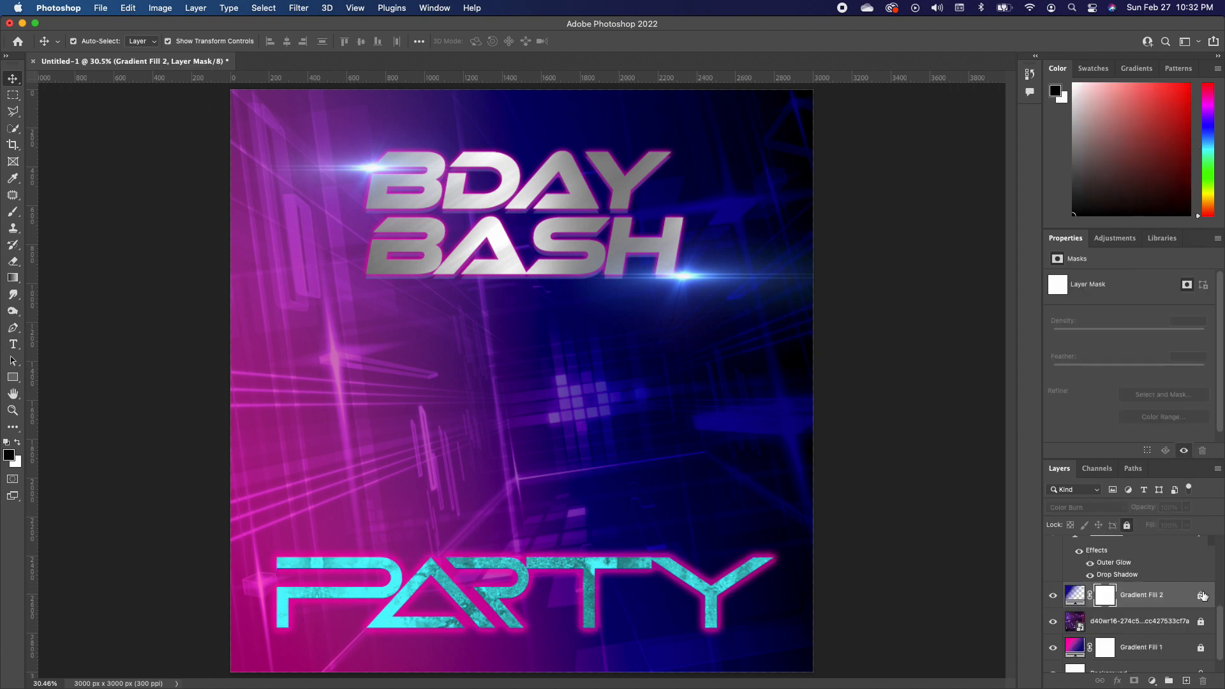
double_click(1076, 595)
left_click(772, 386)
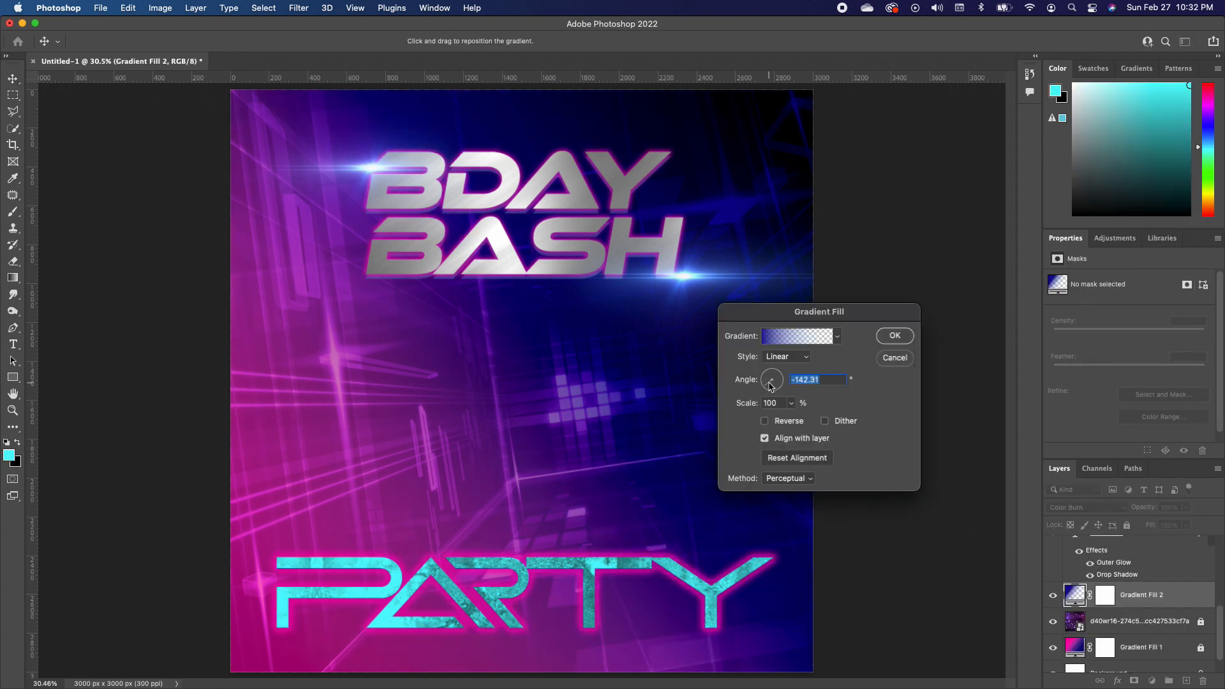
left_click(769, 381)
left_click(773, 374)
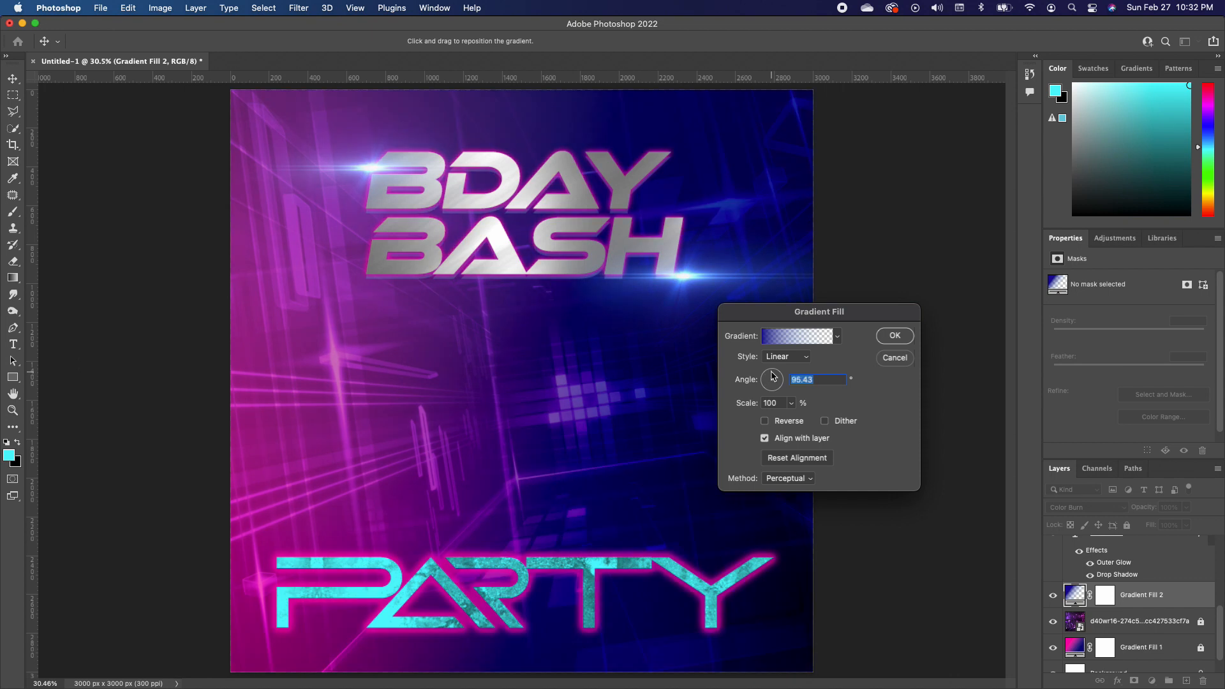
left_click(769, 378)
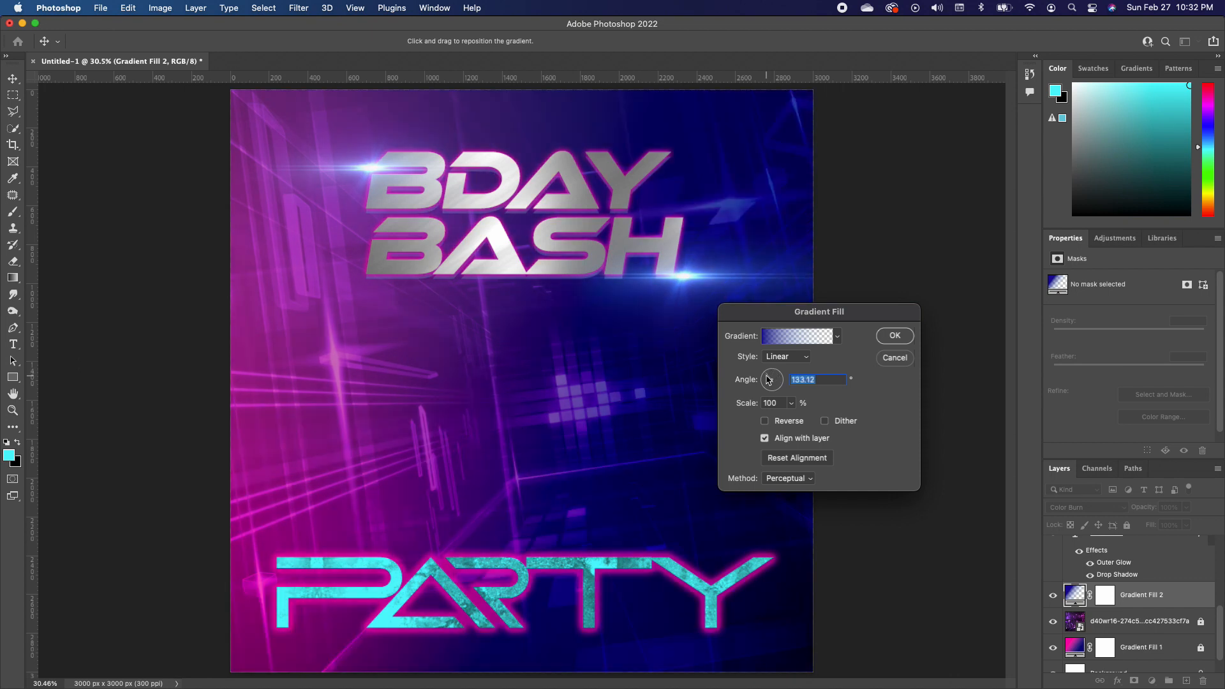
left_click(771, 377)
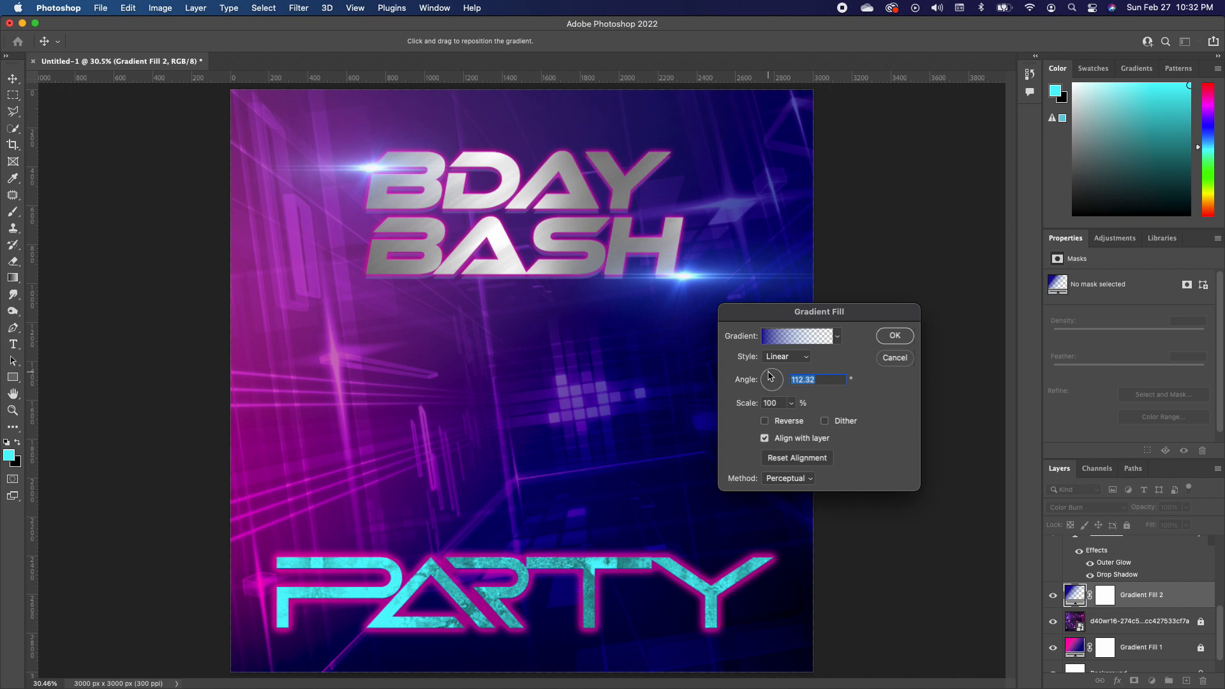
left_click(895, 336)
Step: Link the "PARTY" text layer with its clipped grunge texture and reposition them together slightly higher on the flyer
left_click(576, 570)
mouse_move(577, 570)
left_mouse_down()
mouse_move(578, 530)
mouse_move(583, 549)
left_mouse_up()
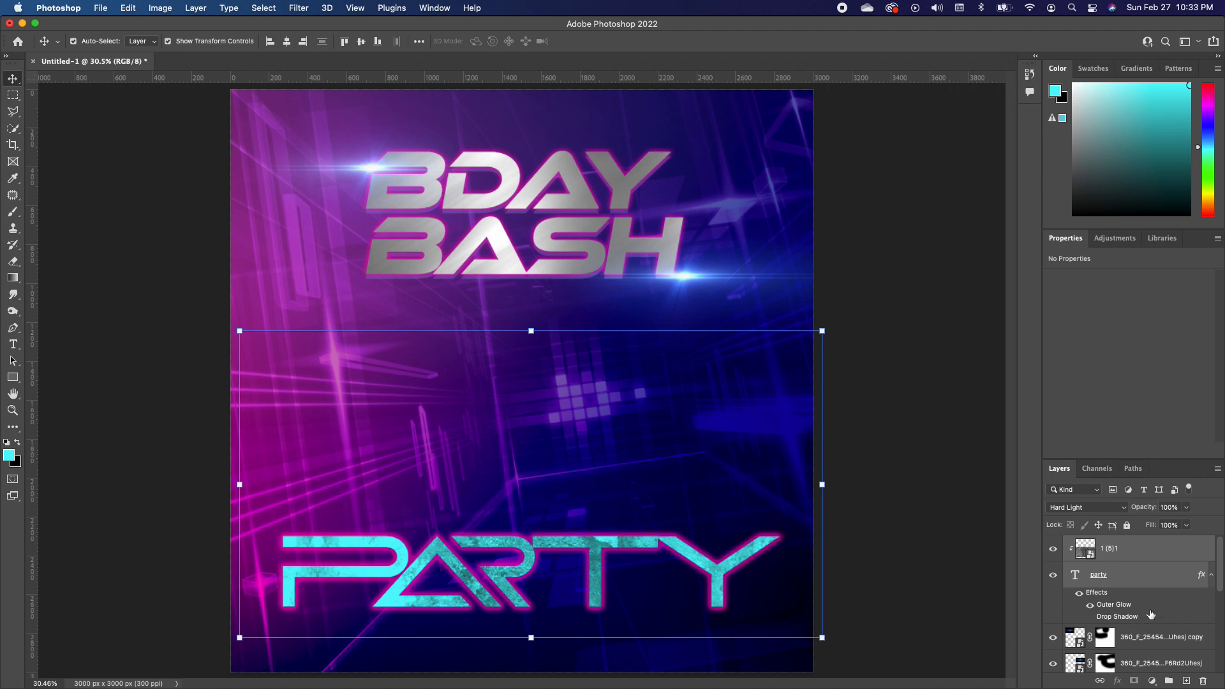
right_click(1155, 561)
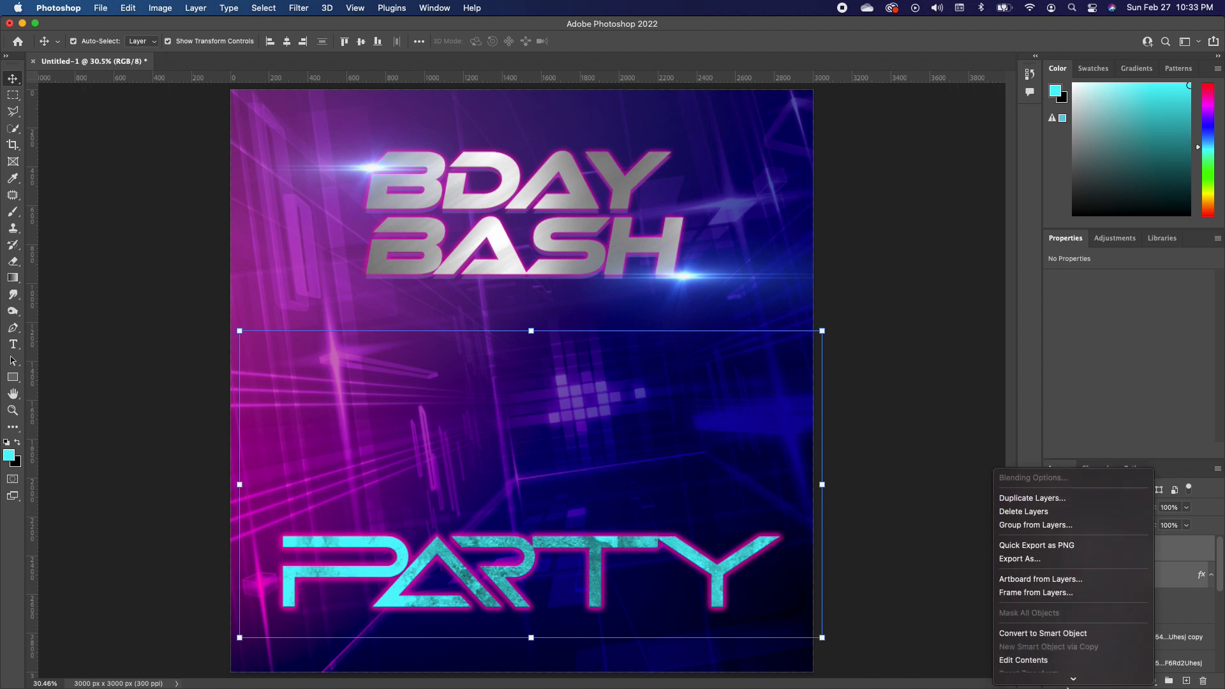
mouse_move(1067, 687)
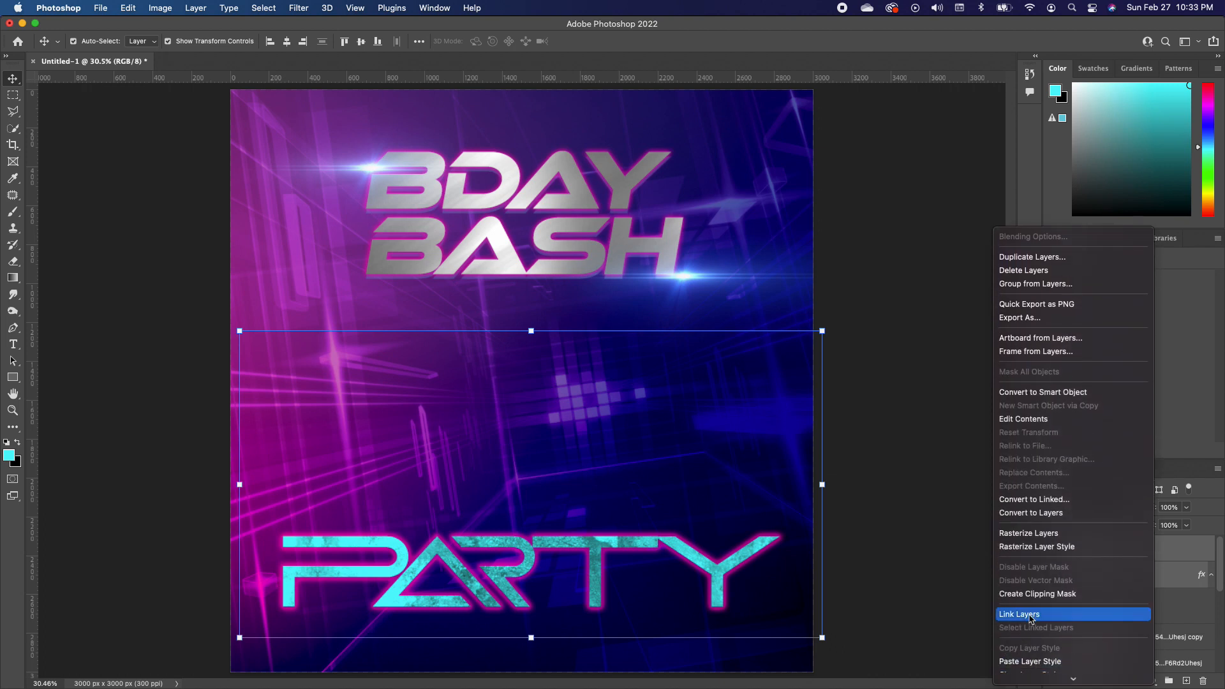
left_click(1032, 615)
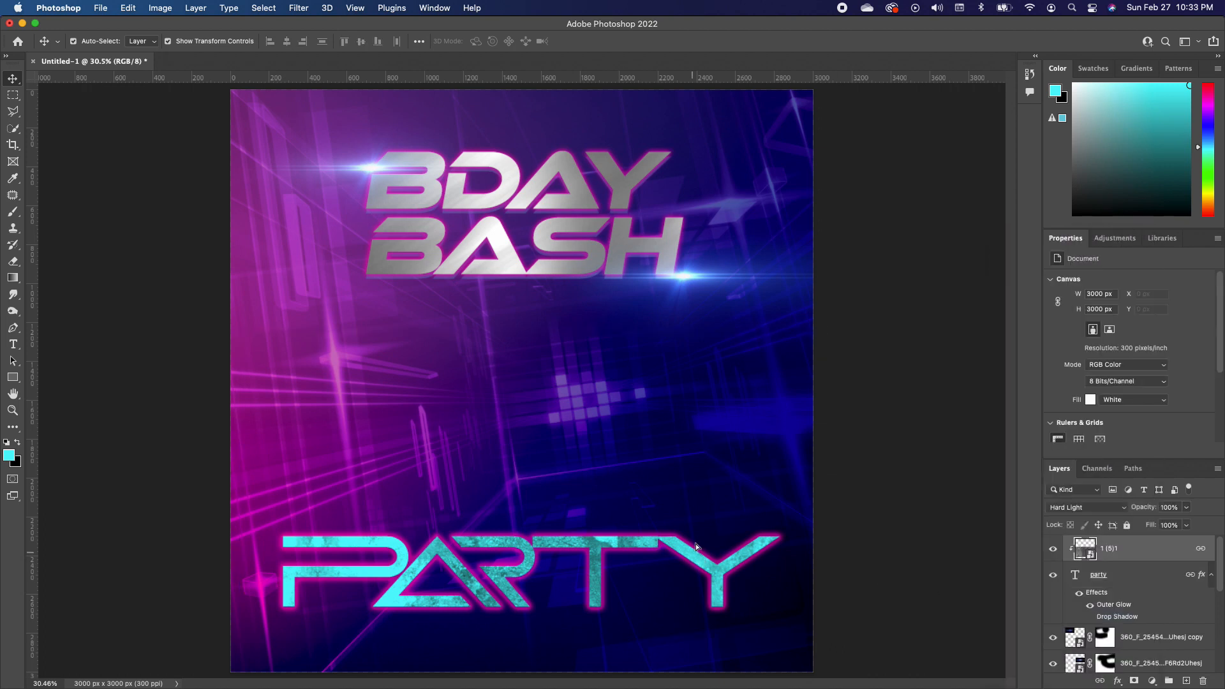
mouse_move(697, 546)
left_mouse_down()
mouse_move(635, 478)
mouse_move(638, 590)
mouse_move(705, 561)
mouse_move(694, 567)
left_mouse_up()
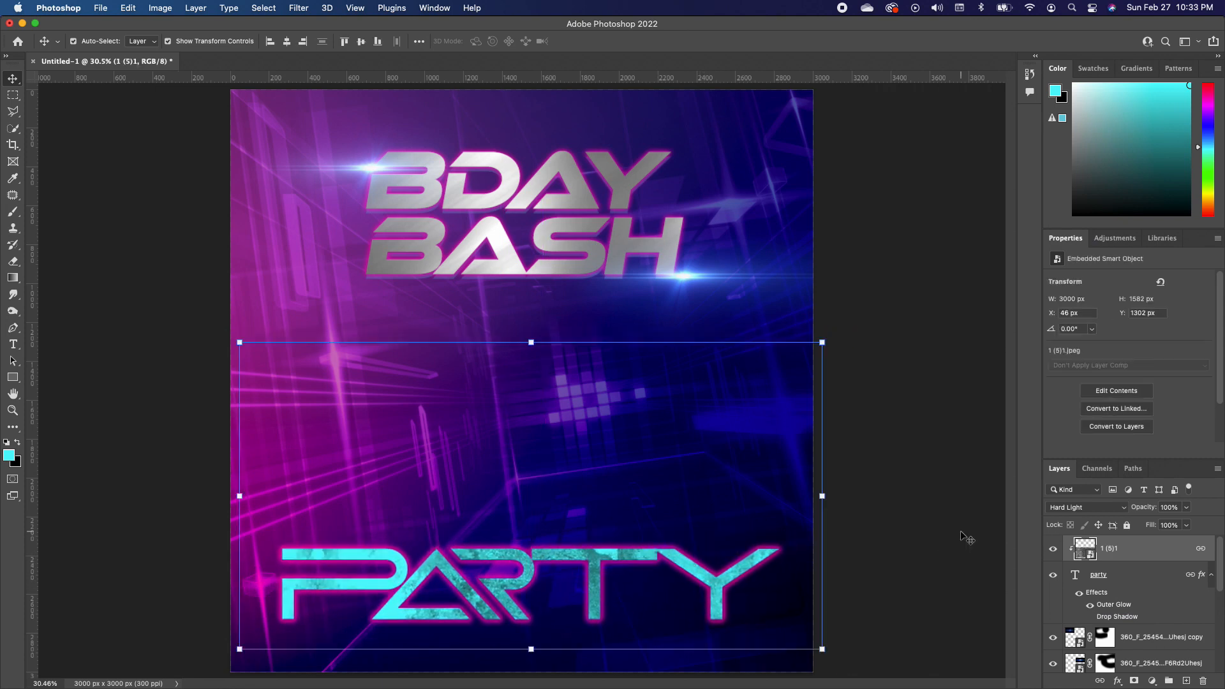
left_click(927, 527)
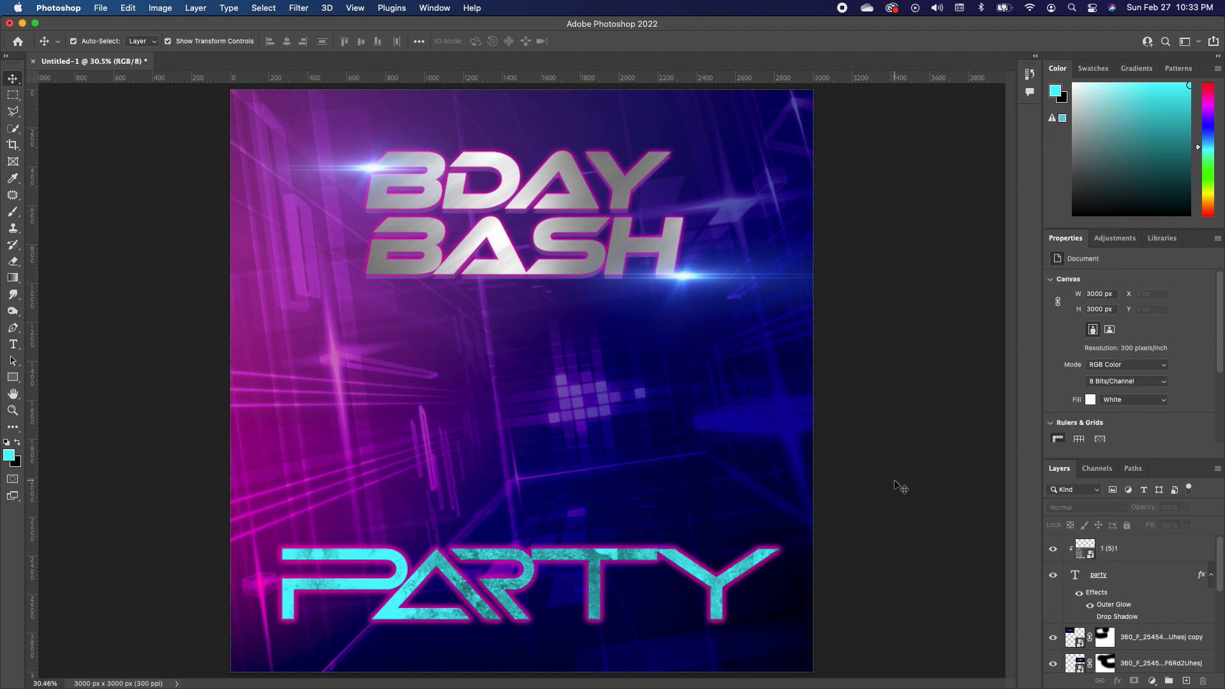
Step: Add white "Friday" text between the "BDAY BASH" title and "PARTY", and set its font to Charles Sebastian
left_click(12, 344)
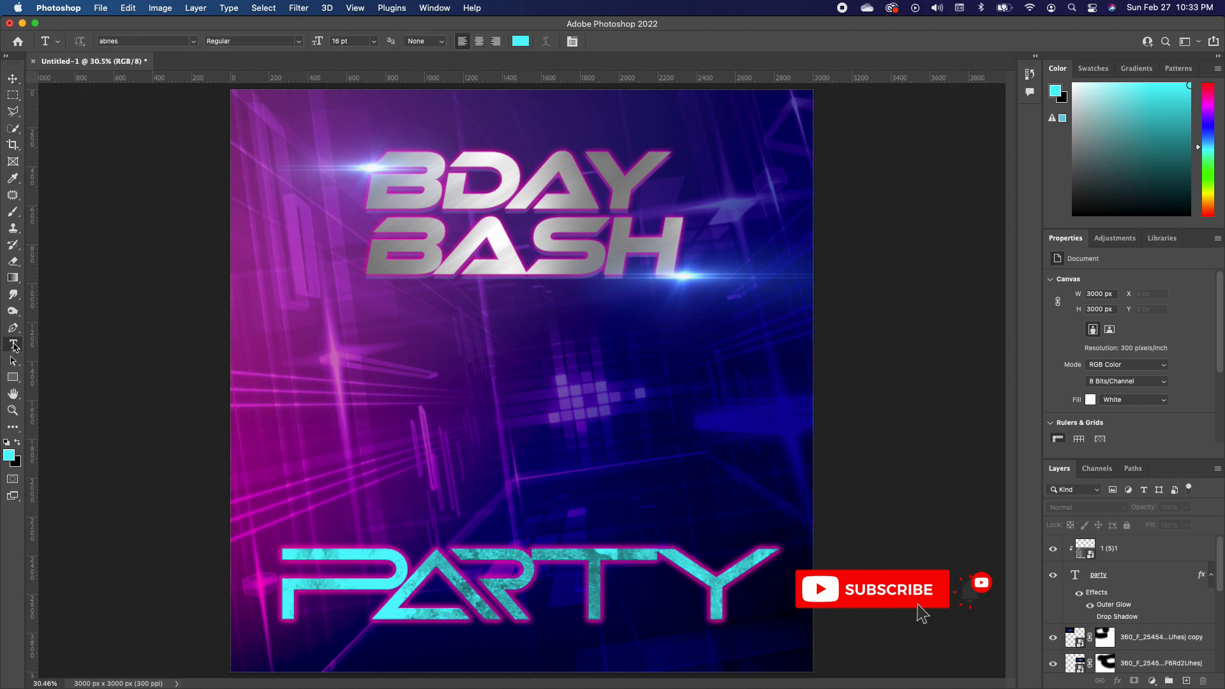
left_click(6, 442)
left_click(17, 442)
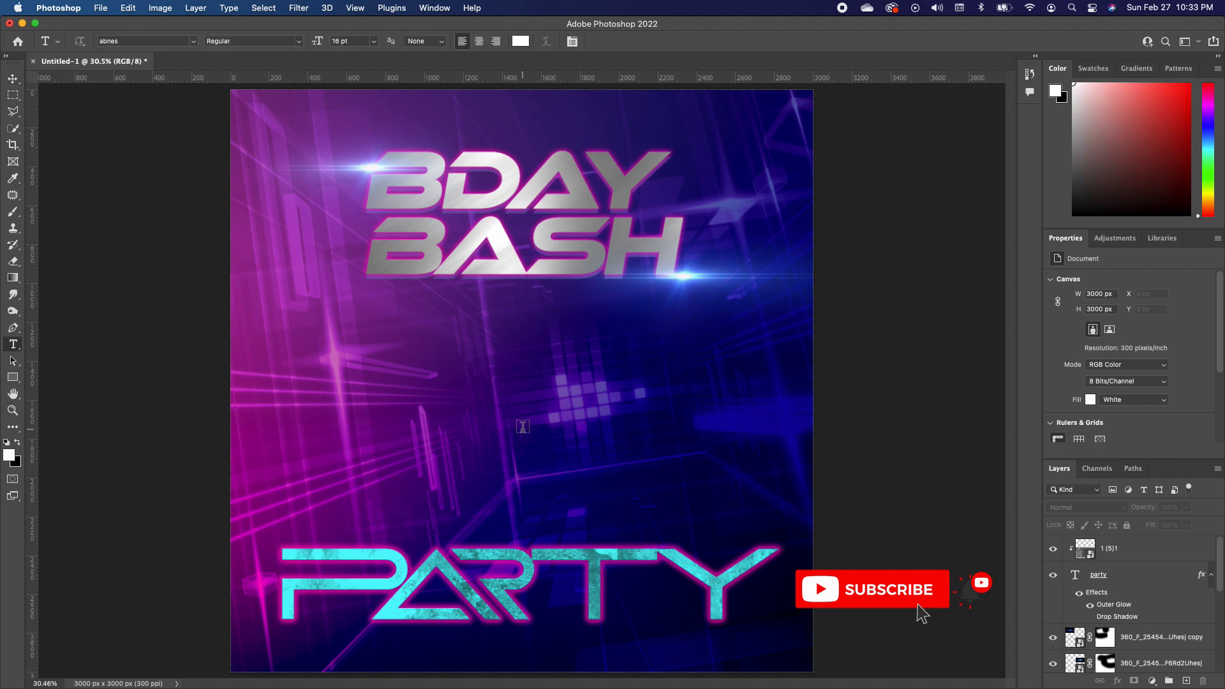
left_click(471, 427)
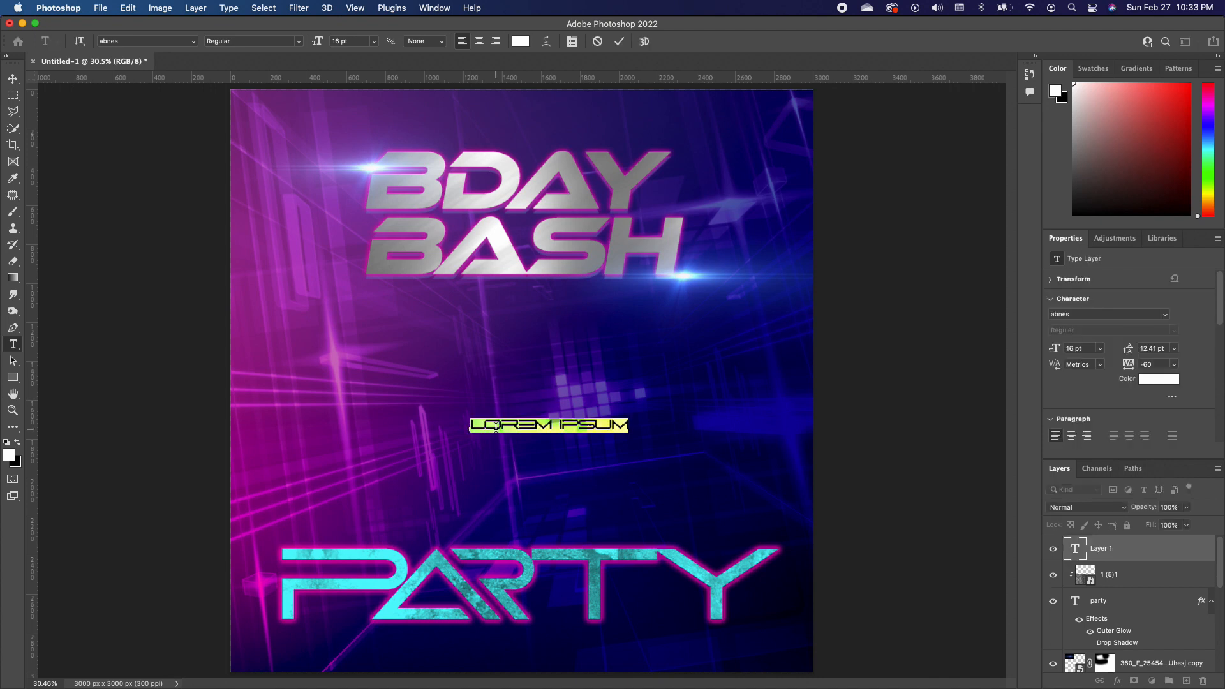
type("FRIDAY")
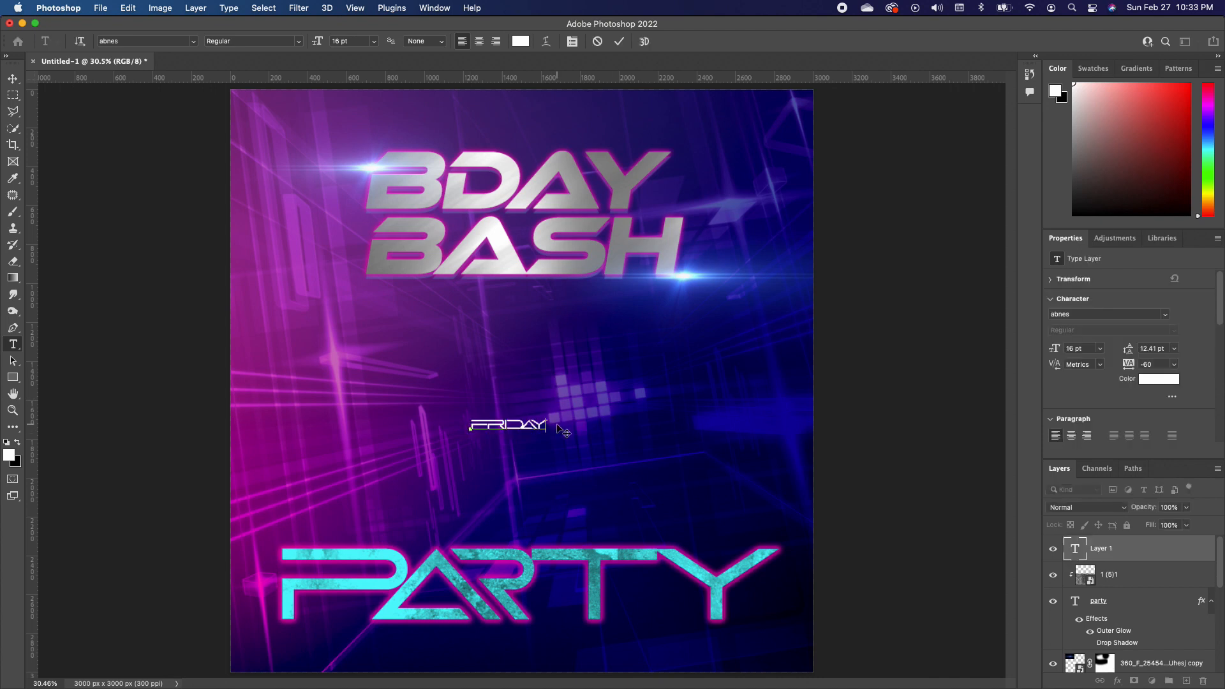
left_click_drag(530, 416, 447, 429)
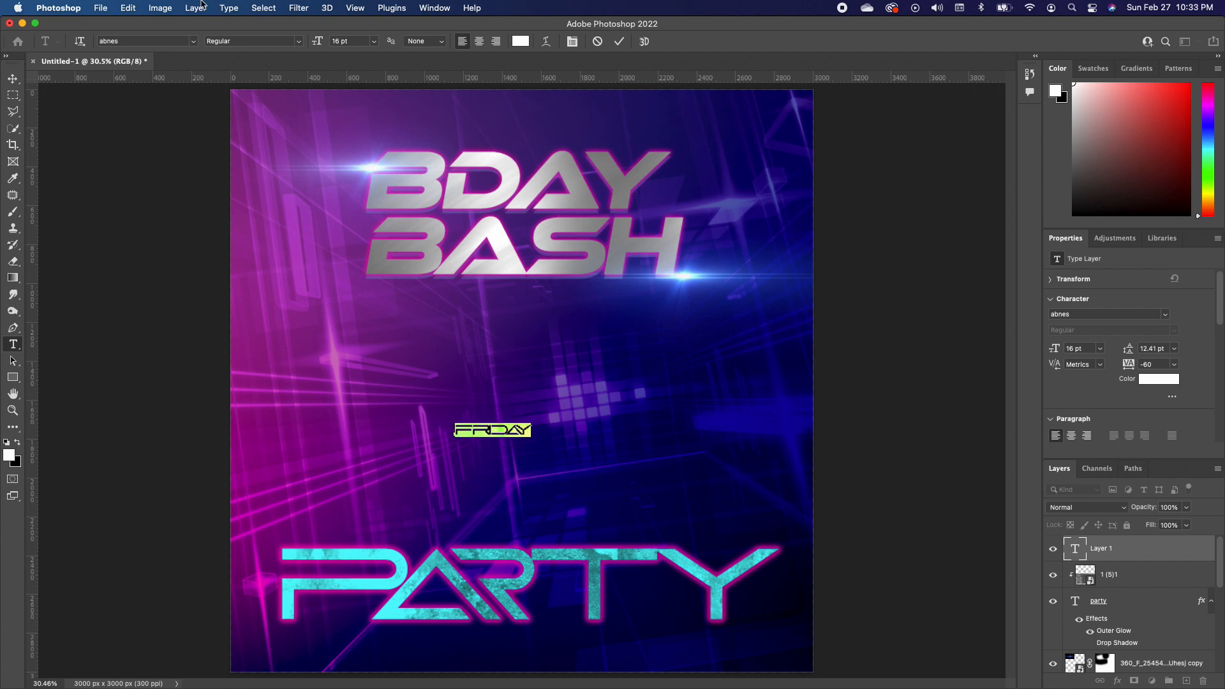
left_click(193, 41)
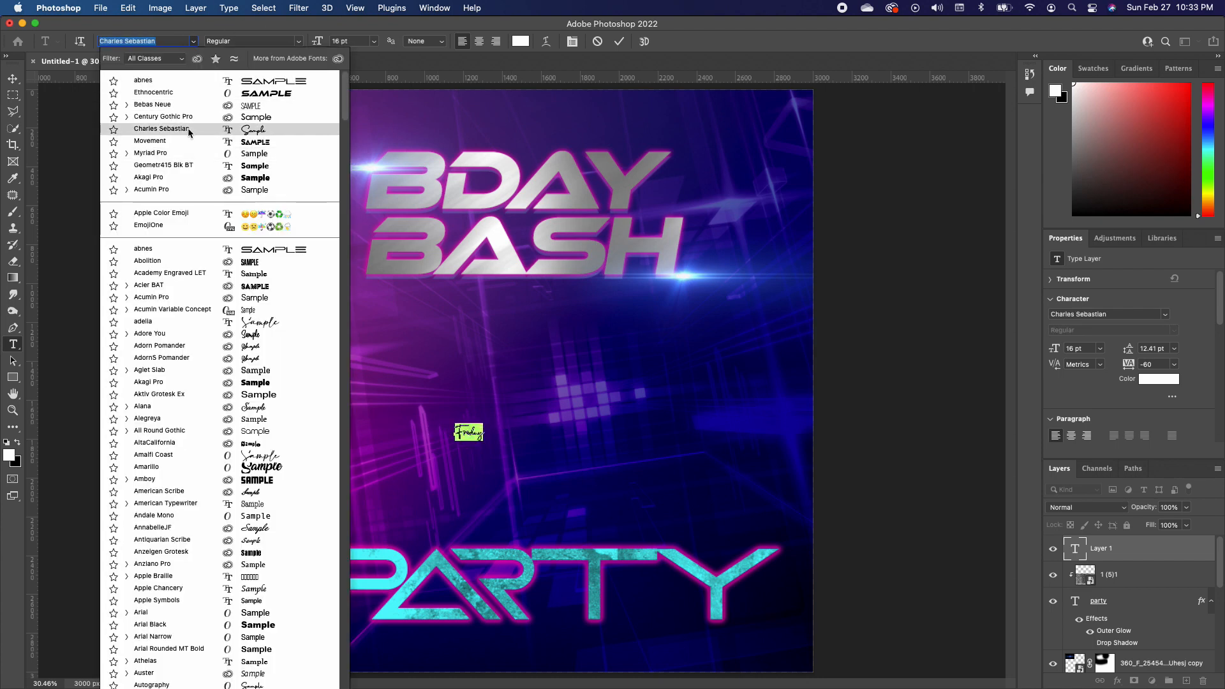
left_click(191, 131)
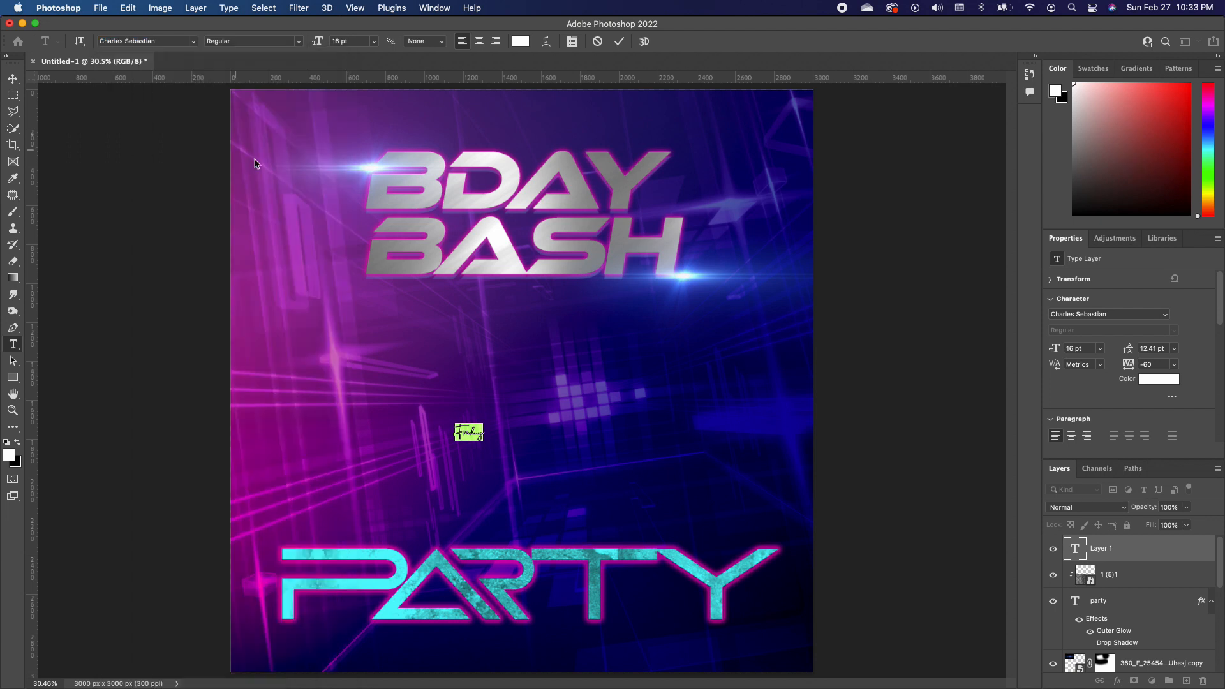
Step: Enlarge the "Friday" text to about 93 pt and place it overlapping the top middle of "PARTY"
left_click(16, 95)
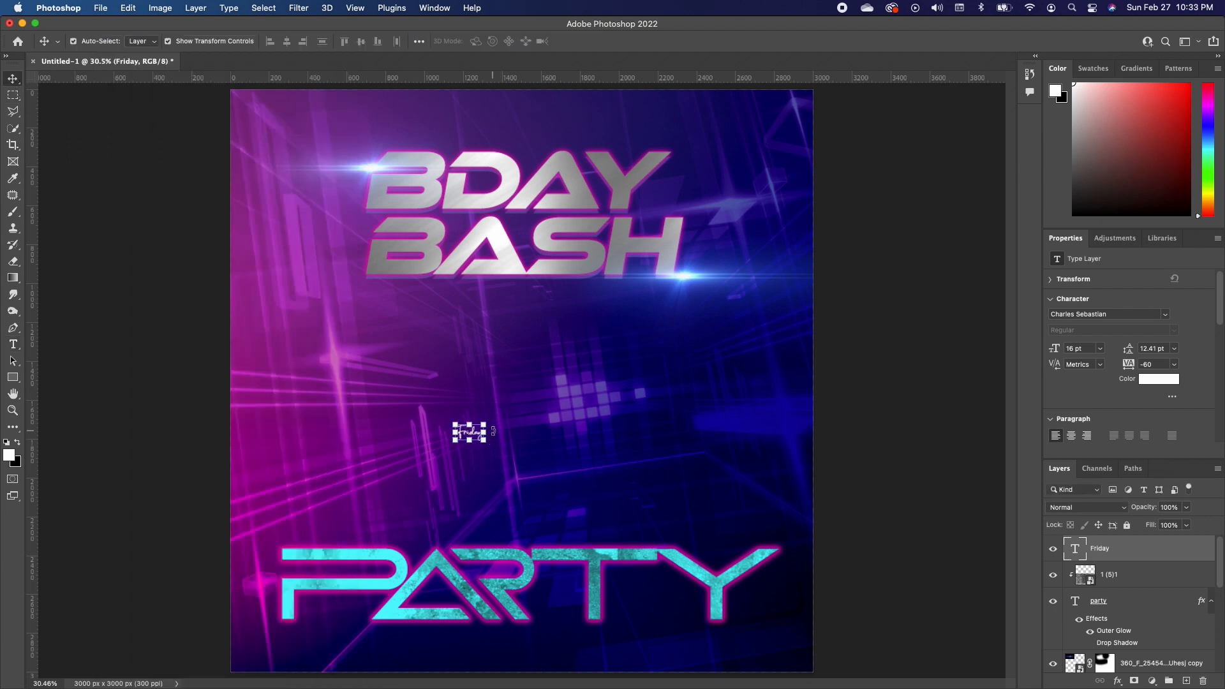
key("ctrl+t")
left_click_drag(484, 424, 651, 322)
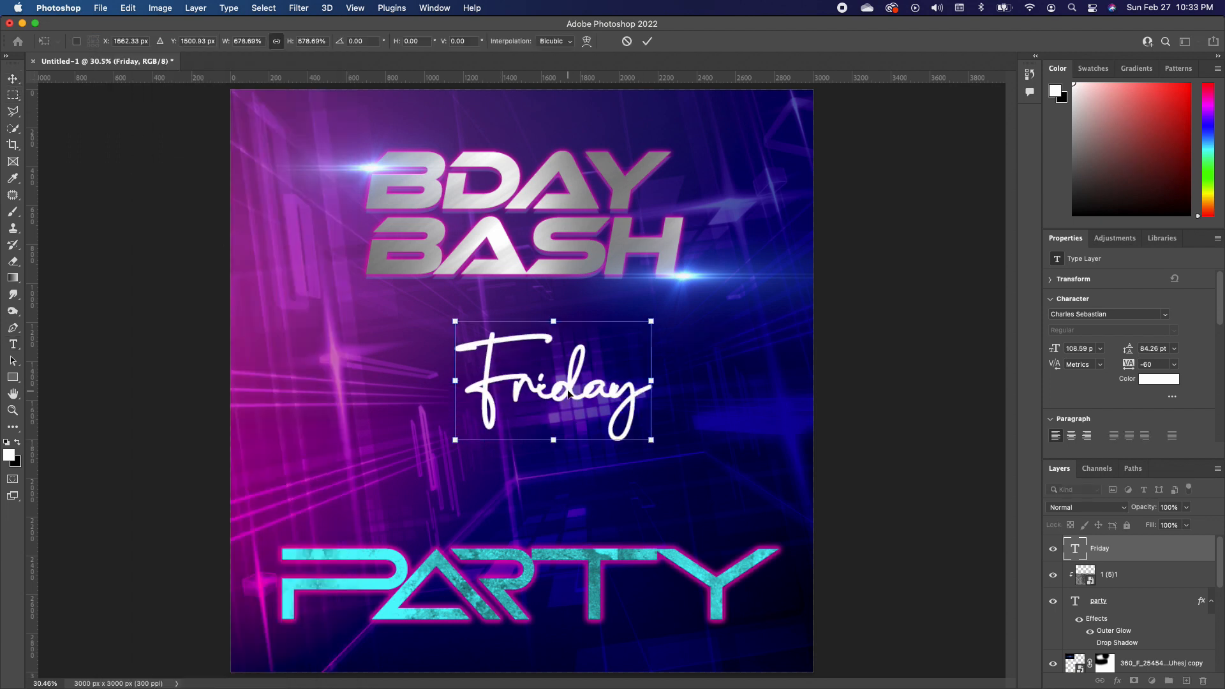
left_click_drag(567, 395, 520, 545)
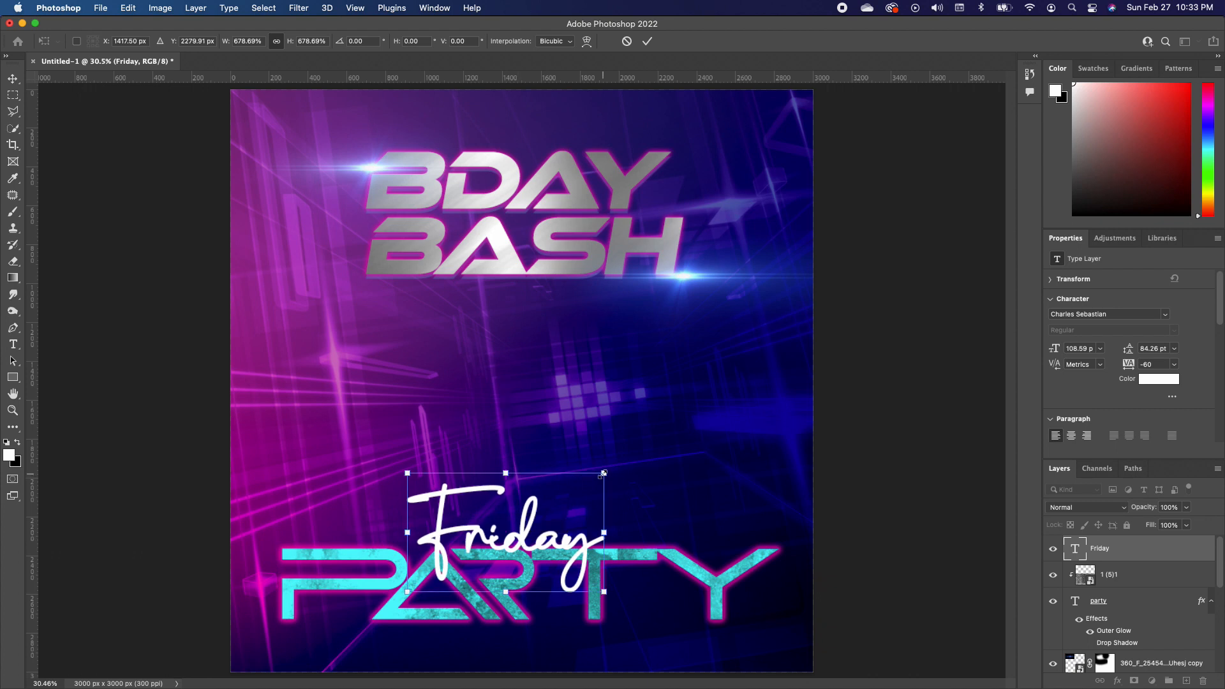
left_click_drag(604, 470, 563, 515)
key("Return")
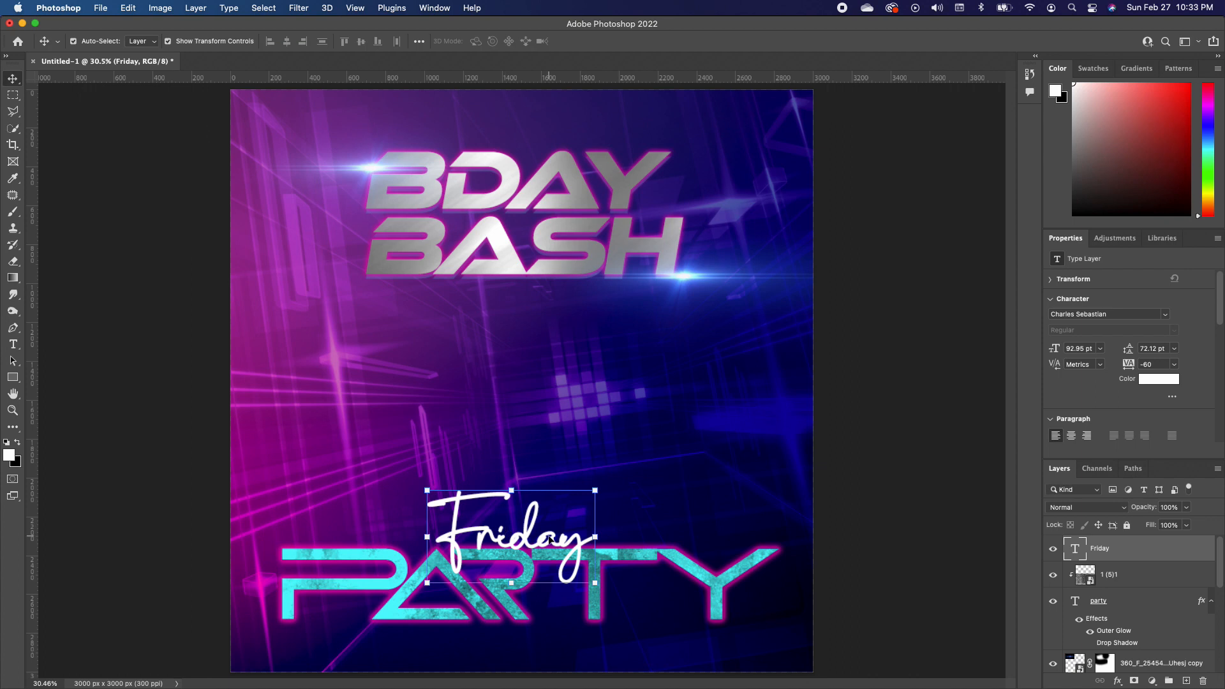
Step: Copy the layer style of the "PARTY" text layer and paste it onto the "Friday" text layer
left_click(662, 558)
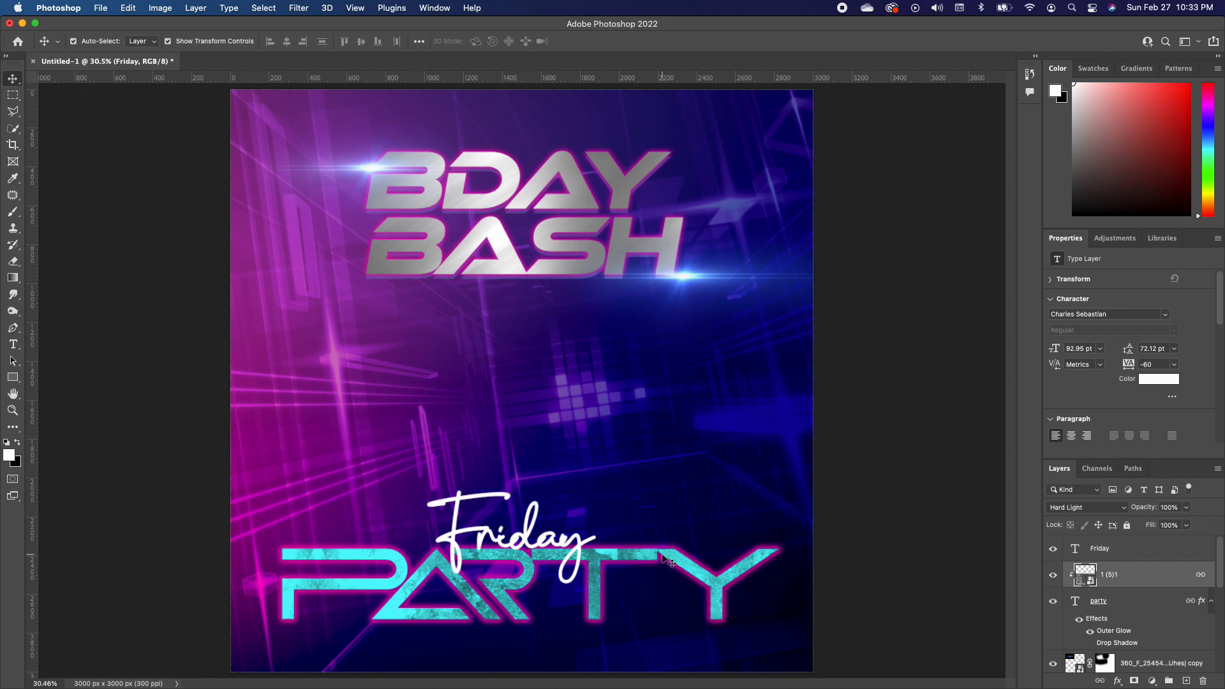
left_click(1142, 603)
right_click(1131, 604)
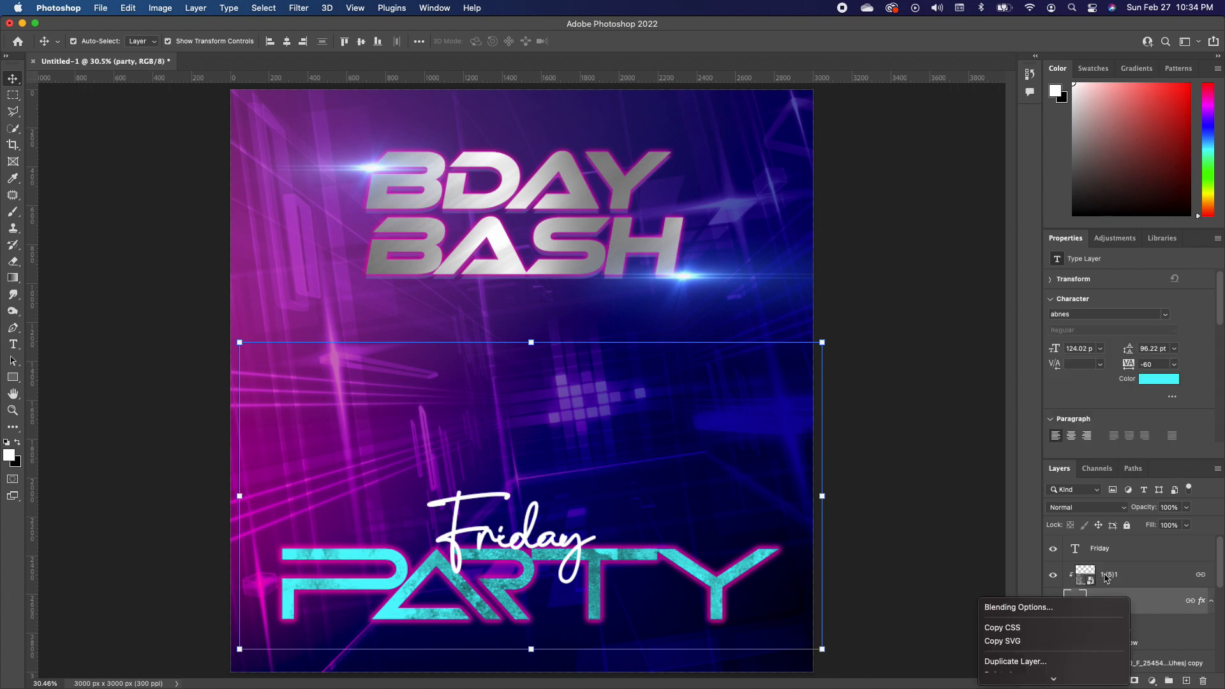
mouse_move(1046, 682)
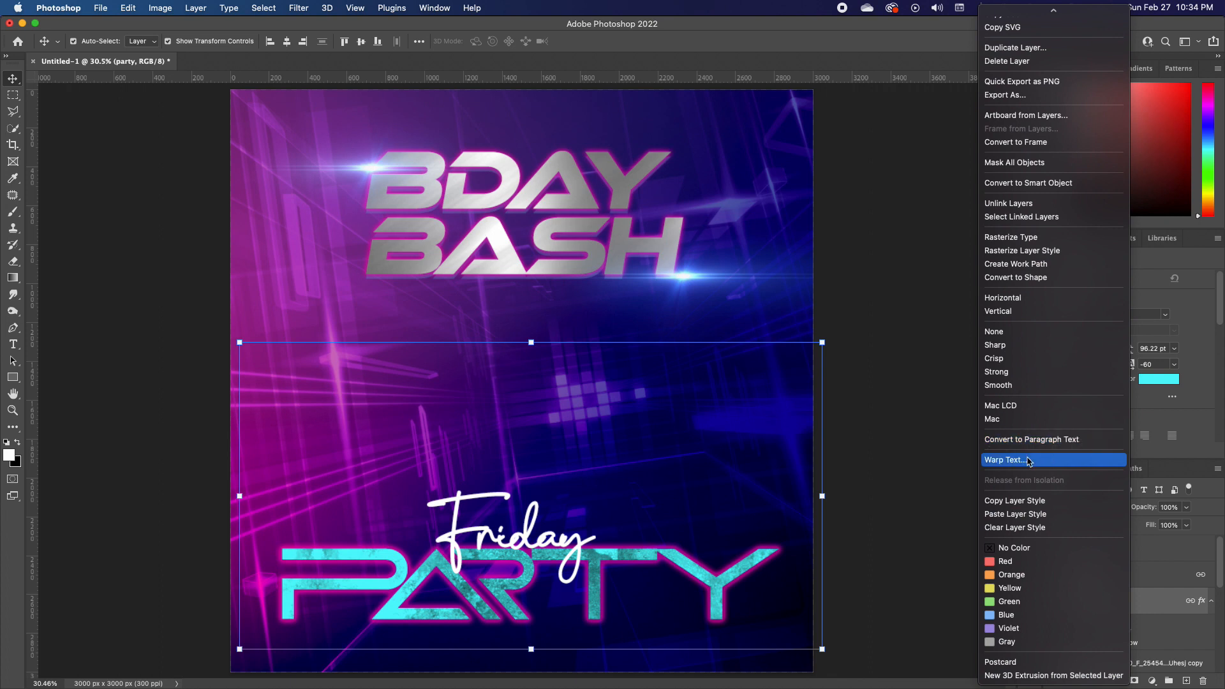
left_click(1017, 503)
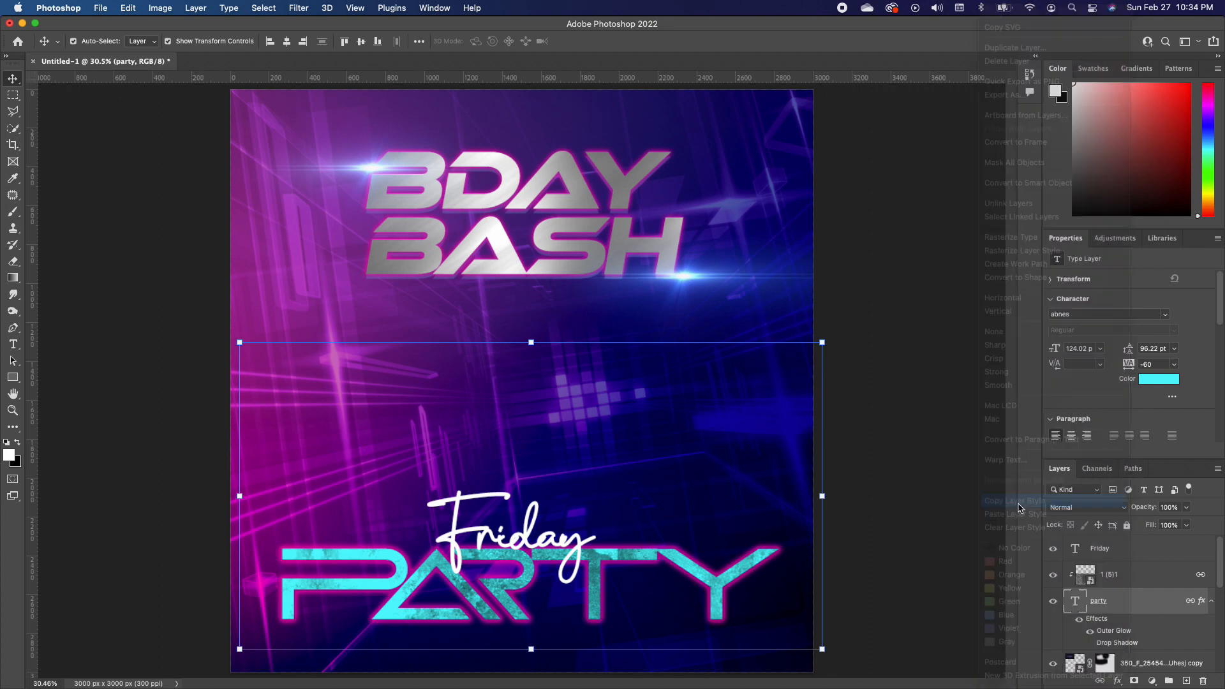
left_click(1120, 549)
right_click(1155, 546)
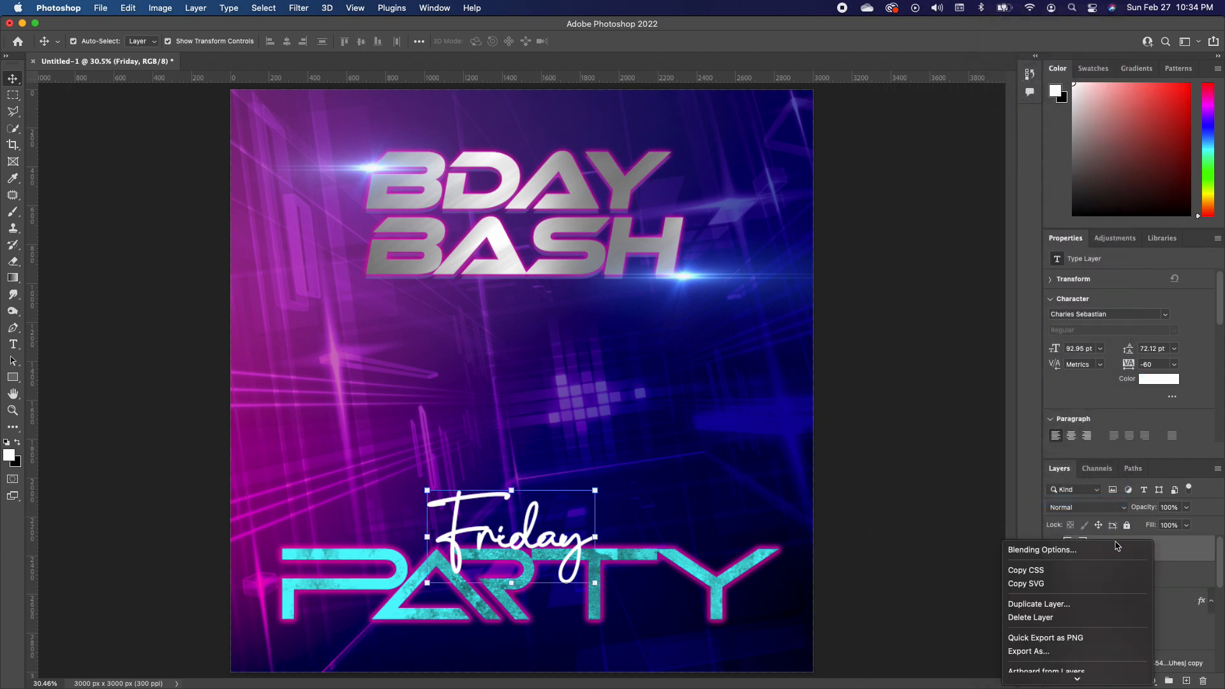
scroll(1044, 589, "down", 5)
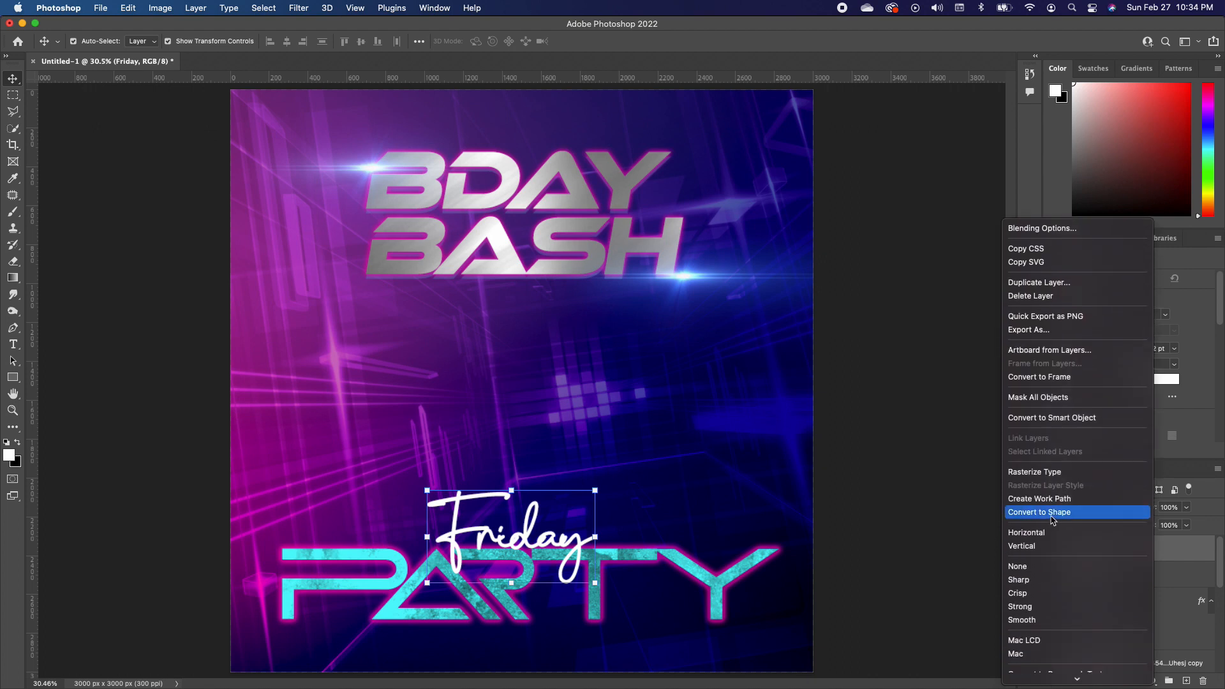
scroll(1052, 602, "down", 3)
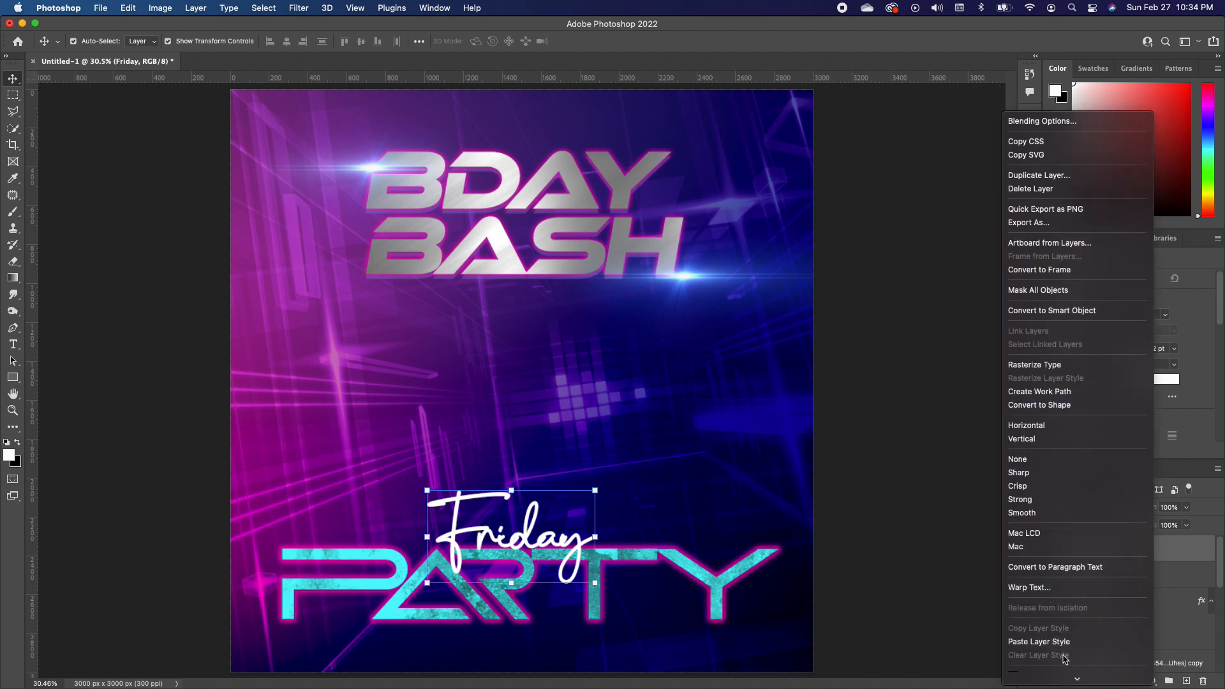
left_click(1040, 642)
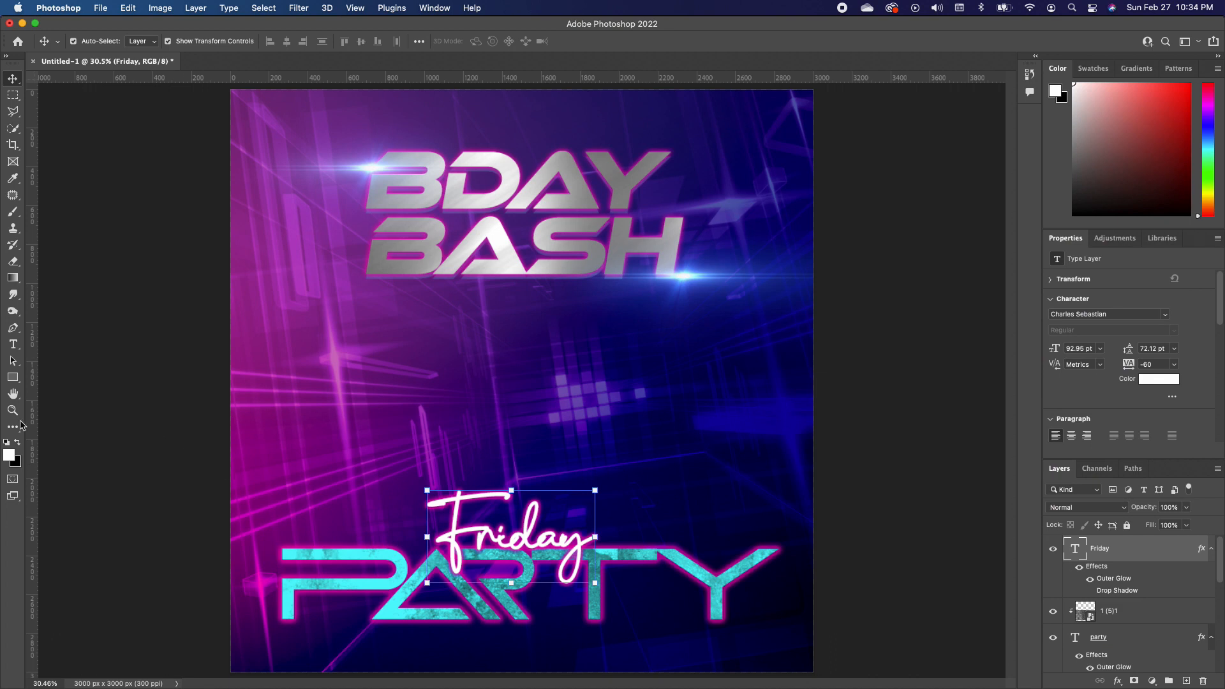
Step: Draw a thin horizontal rectangle shape of about 948 × 77 px above the "BDAY BASH" title
left_click(13, 377)
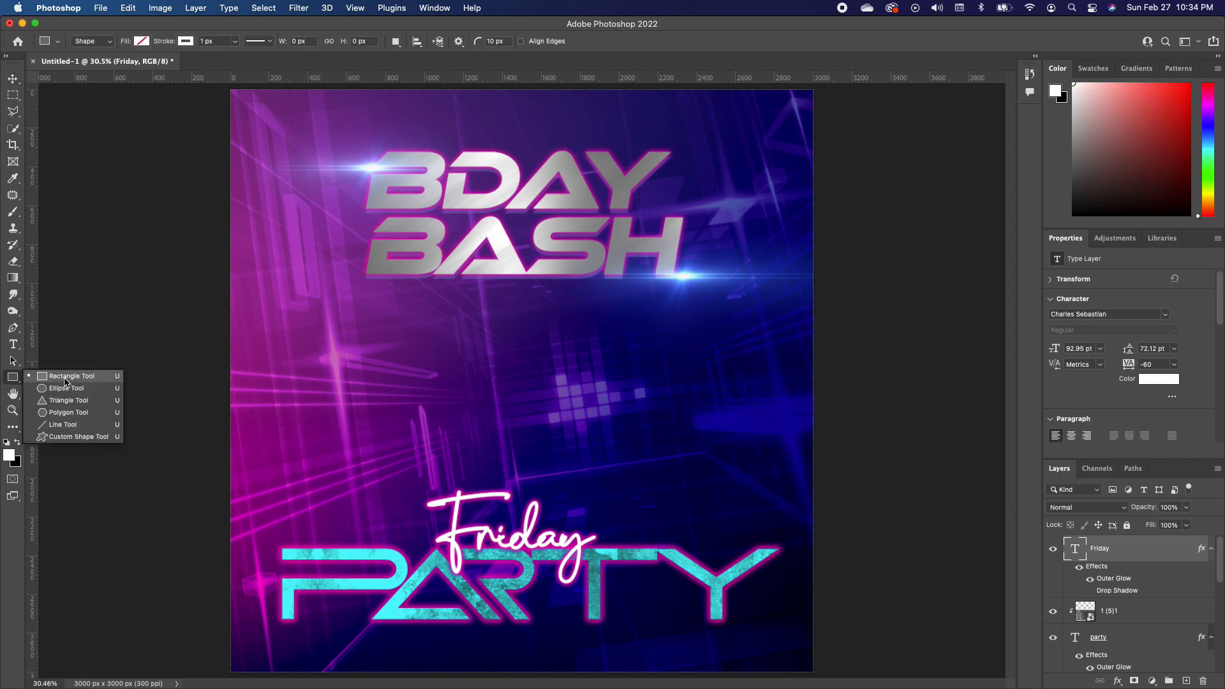
left_click(64, 382)
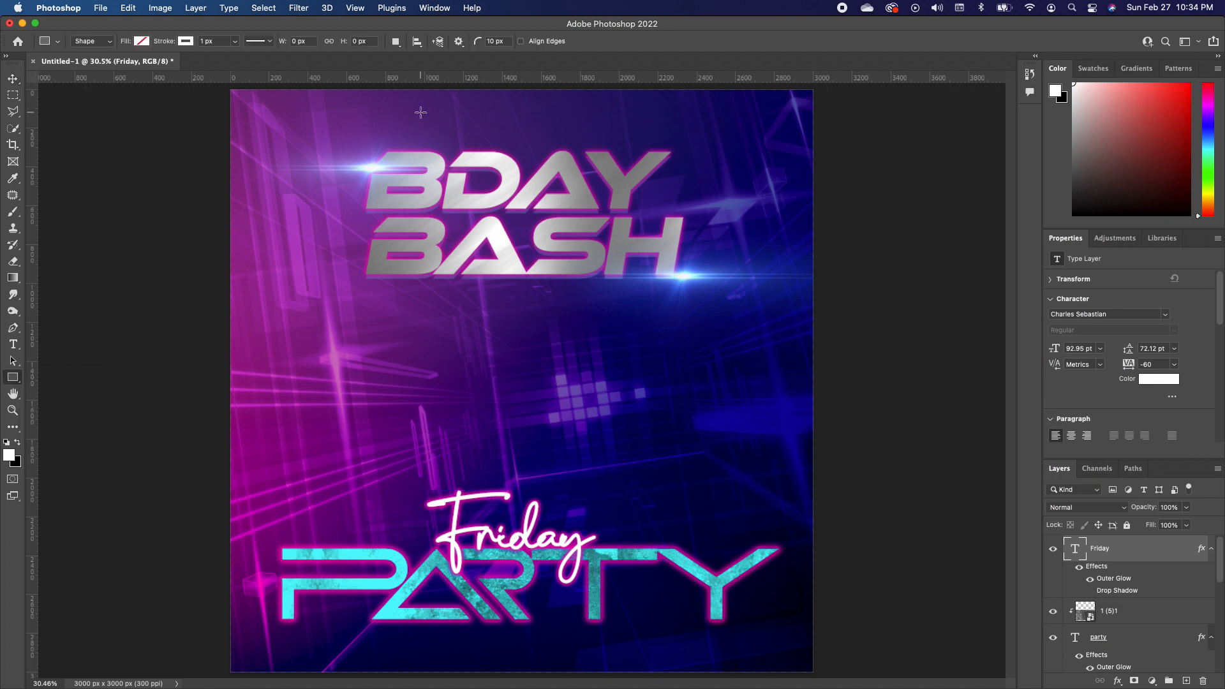
left_click_drag(418, 117, 603, 130)
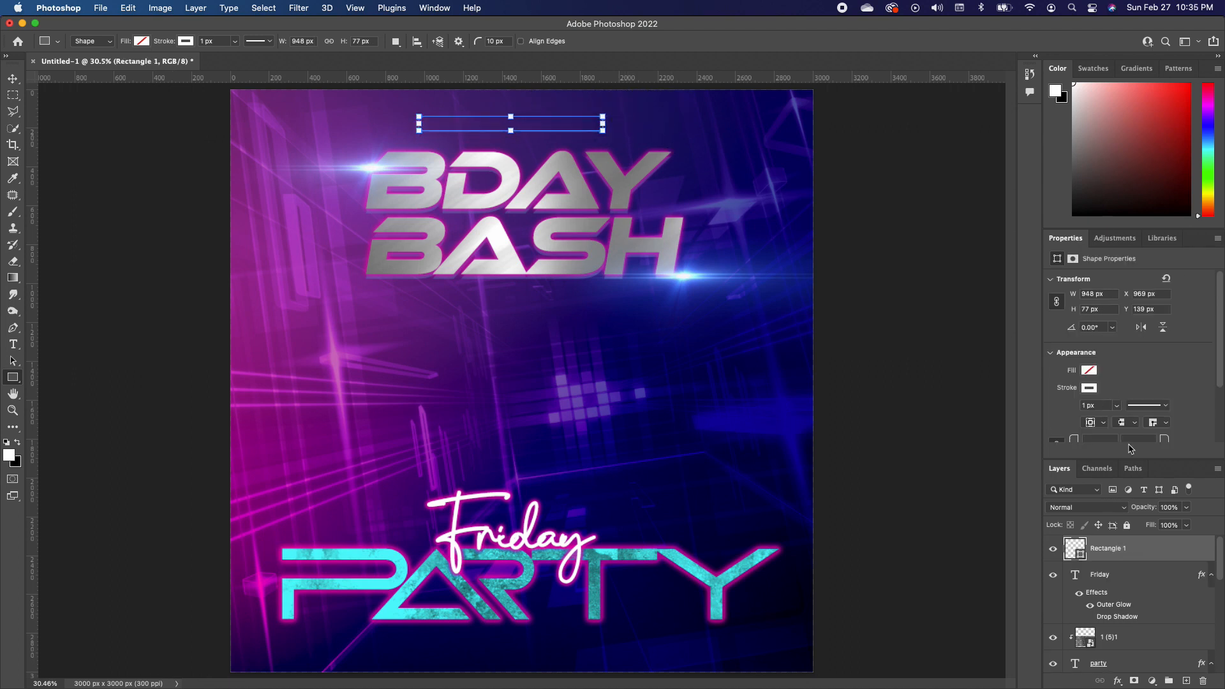
scroll(1129, 342, "down", 1)
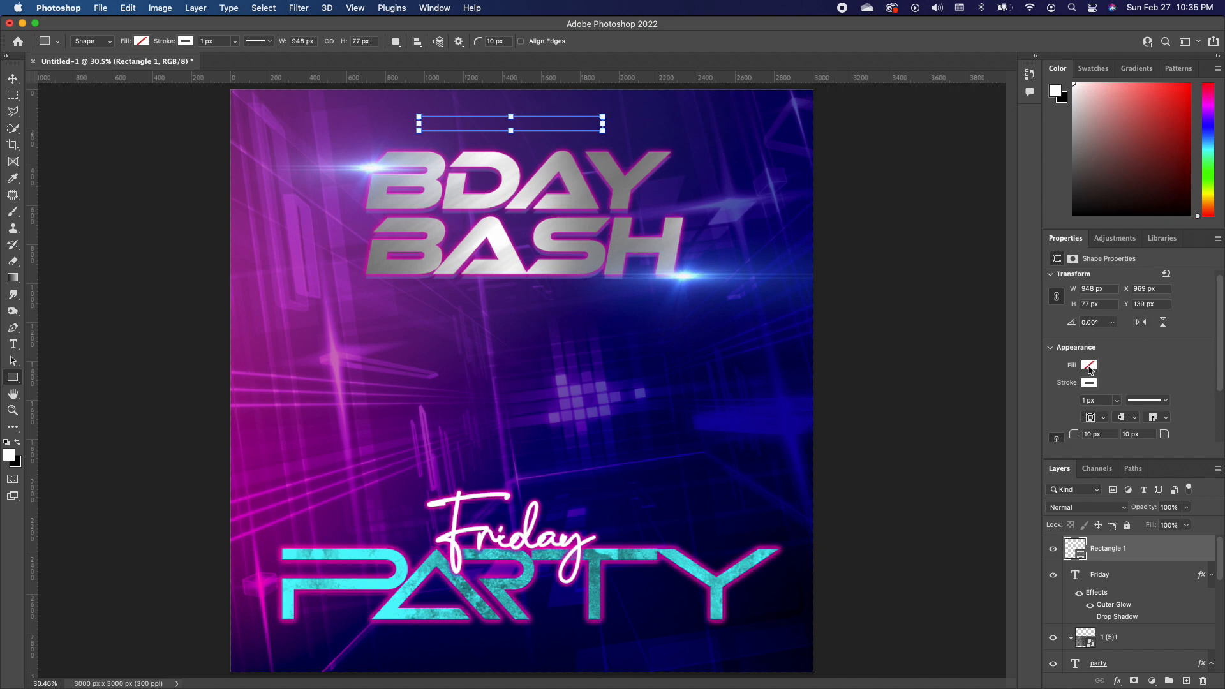
Step: Fill the rectangle with the recently used bright cyan and remove its stroke
left_click(1089, 367)
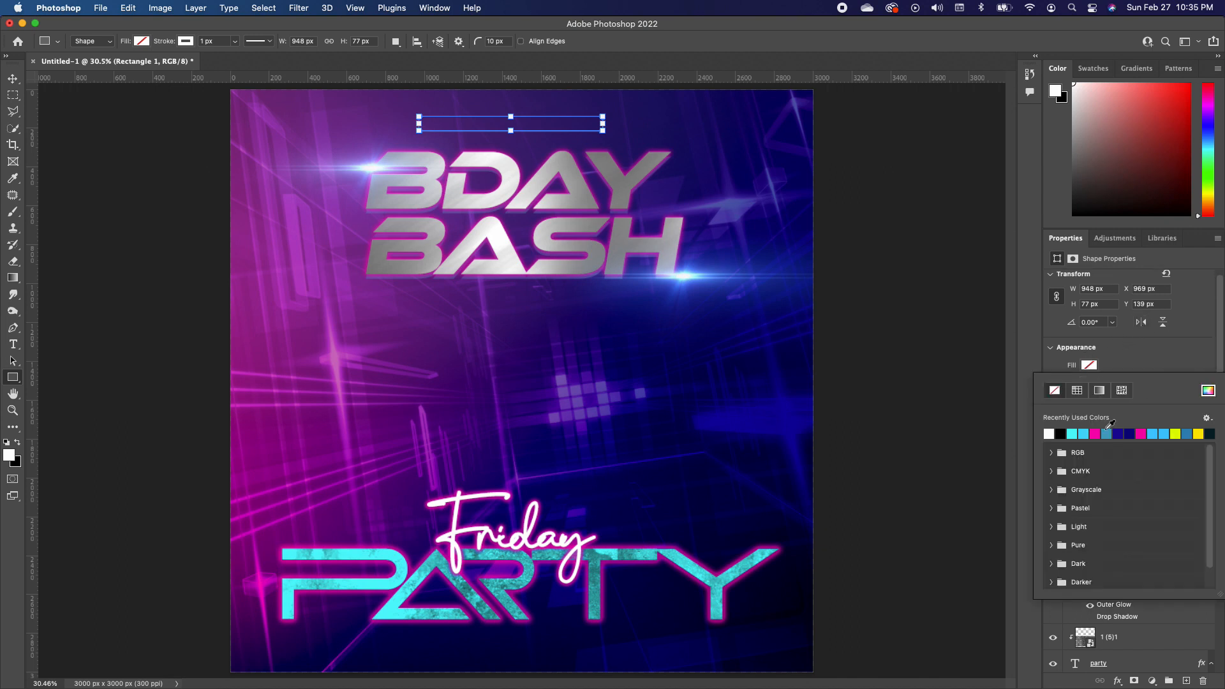
left_click(1095, 434)
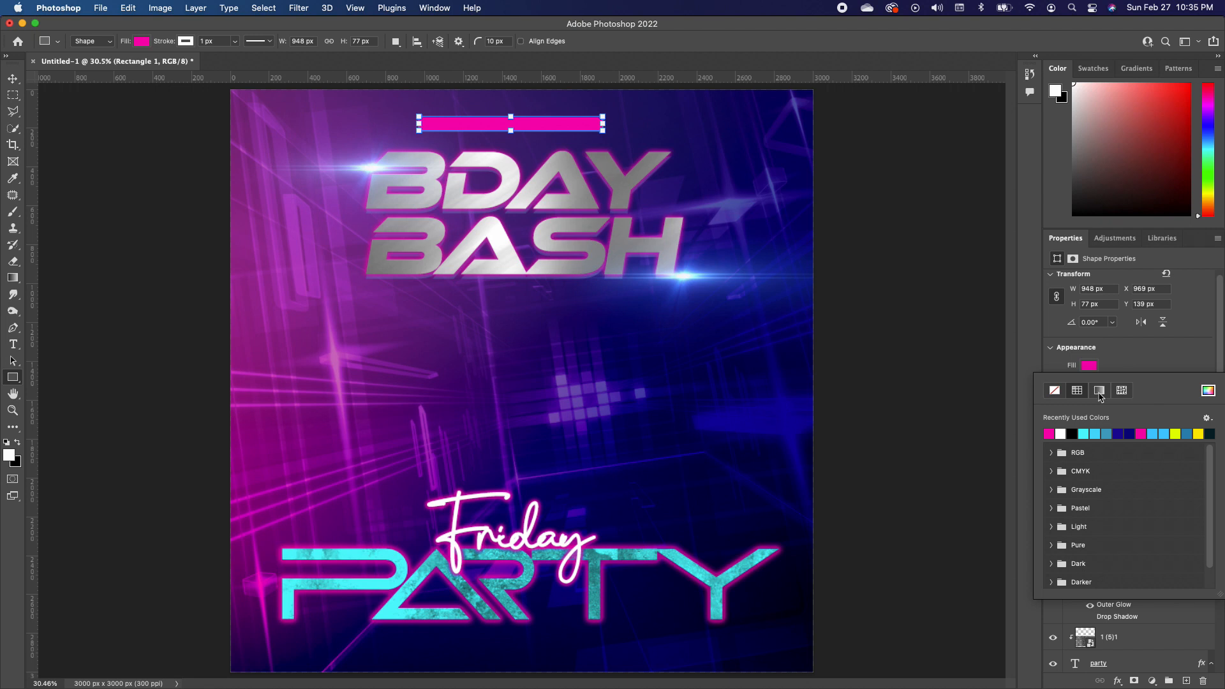
left_click(1083, 434)
left_click(1141, 358)
left_click(1091, 384)
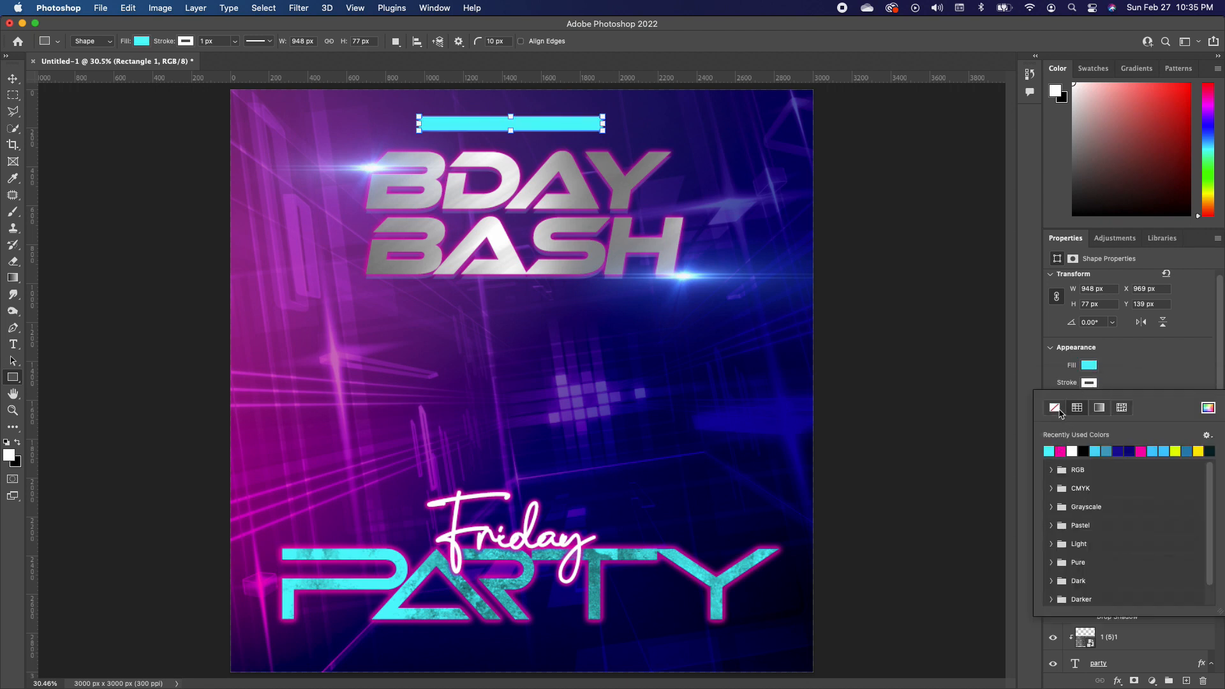
left_click(1056, 410)
left_click(1126, 372)
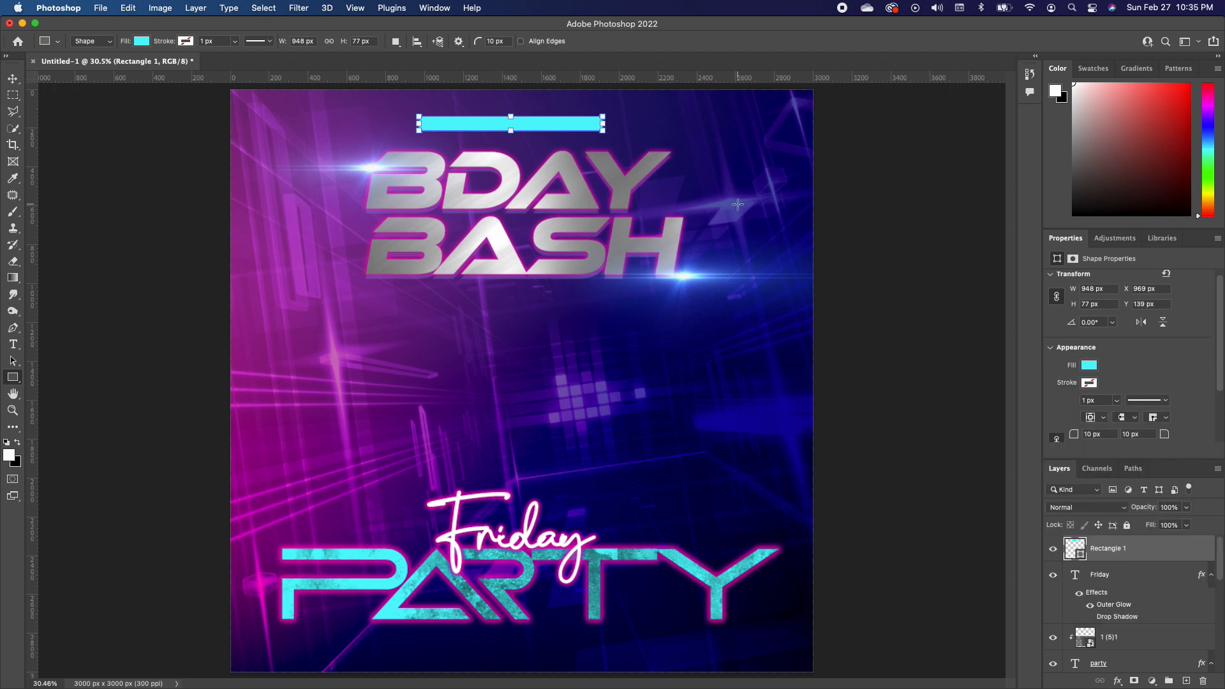
Step: Move the rectangle slightly right and down so it sits just above the "BDAY" line
left_click(13, 78)
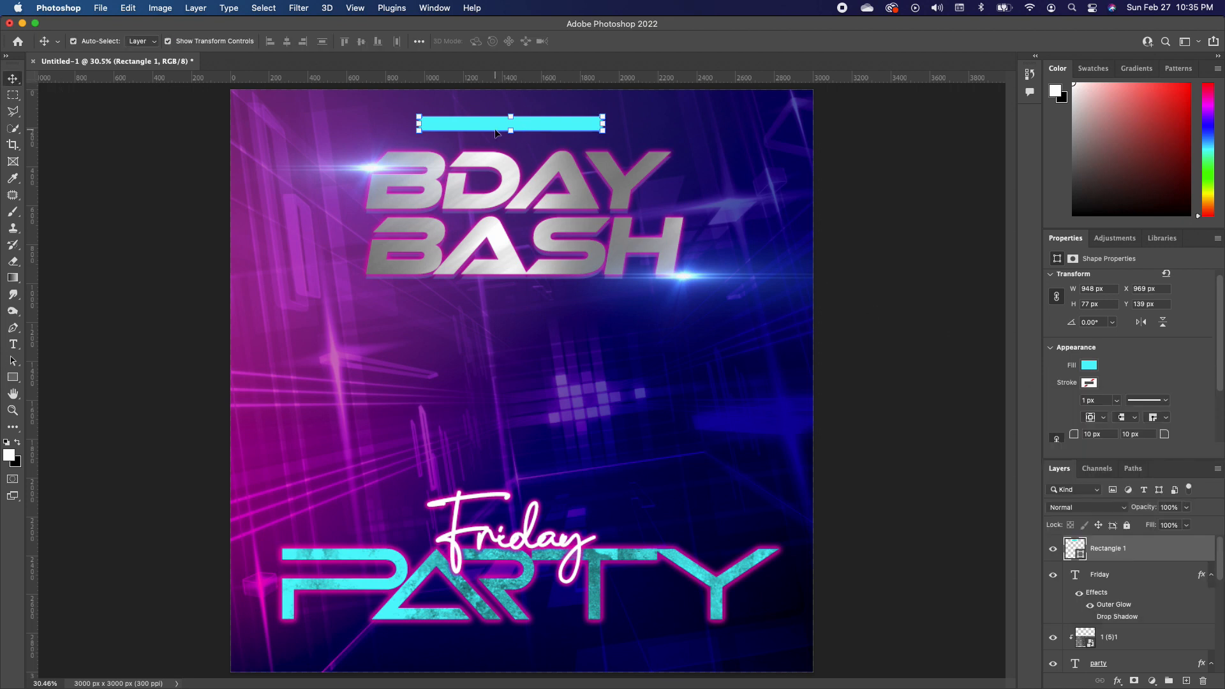
left_click_drag(572, 125, 605, 133)
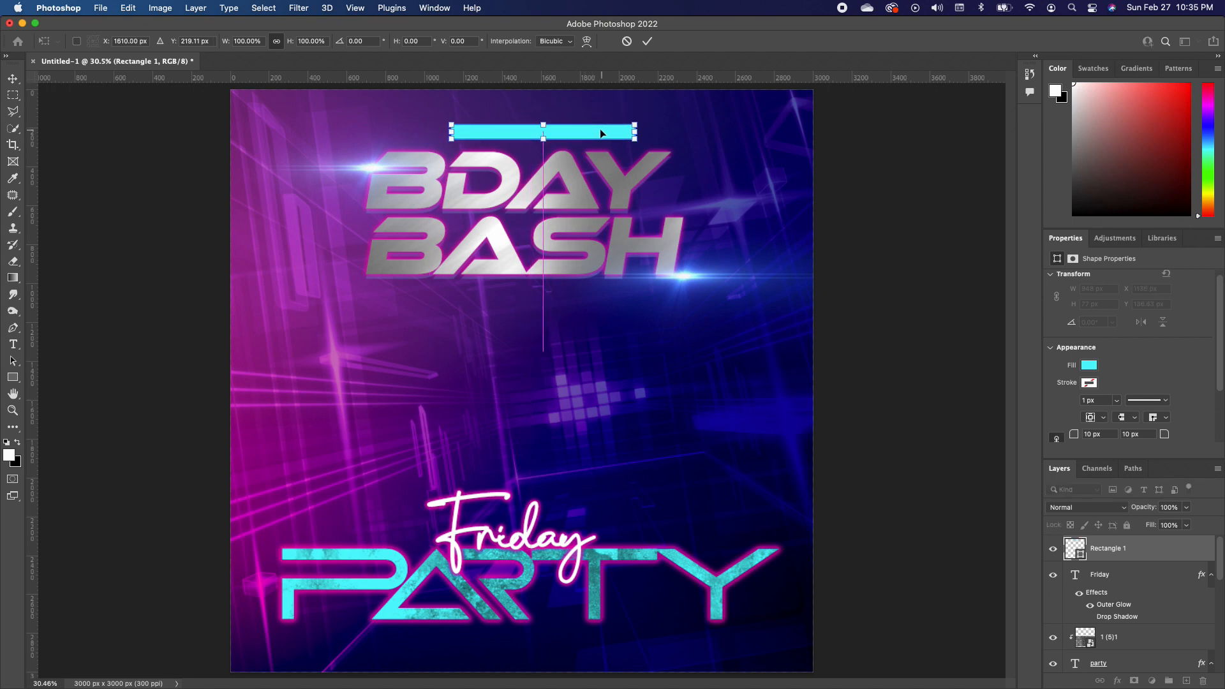
key("Return")
left_click(904, 219)
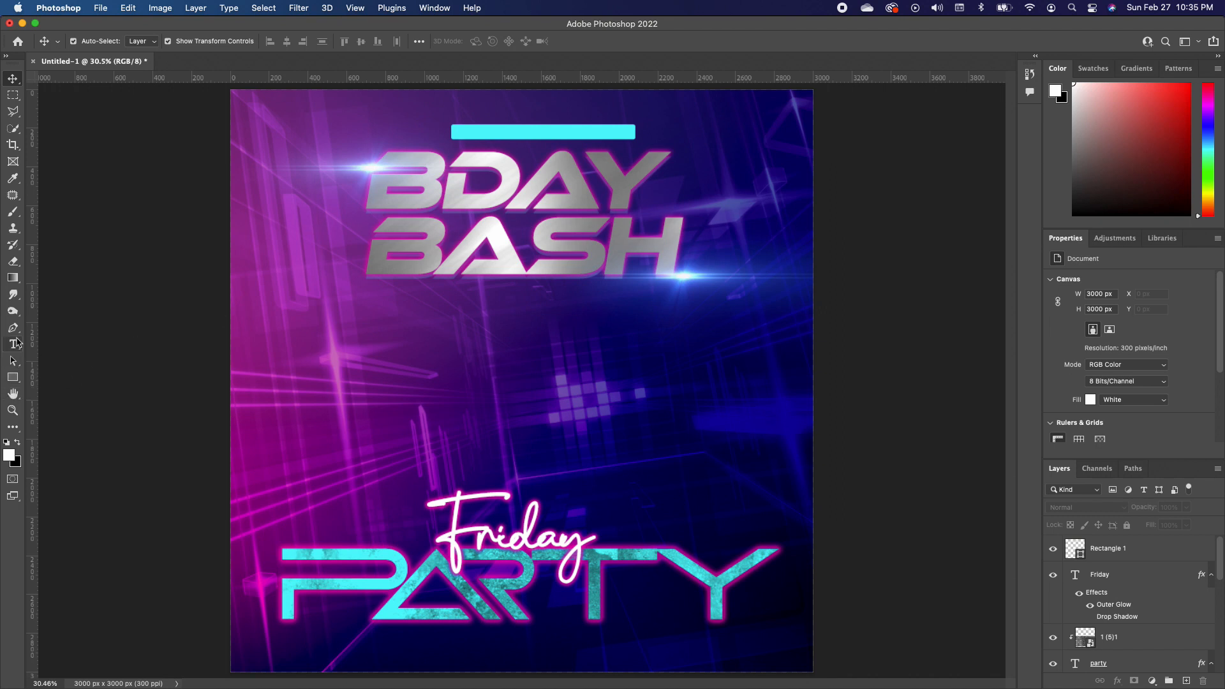
Step: Add the text "GOLDEN HILLS PRESENTS" in white 16 pt Century Gothic Pro Bold in the middle of the flyer
left_click(16, 343)
left_click(418, 363)
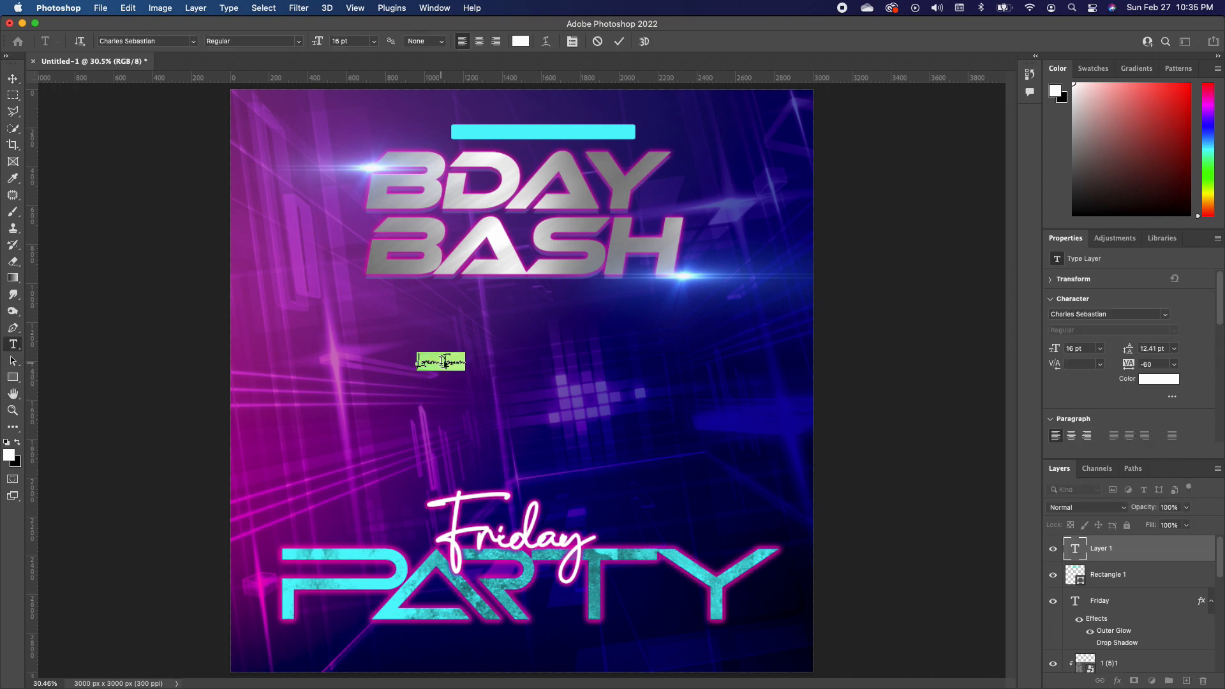
left_click(193, 41)
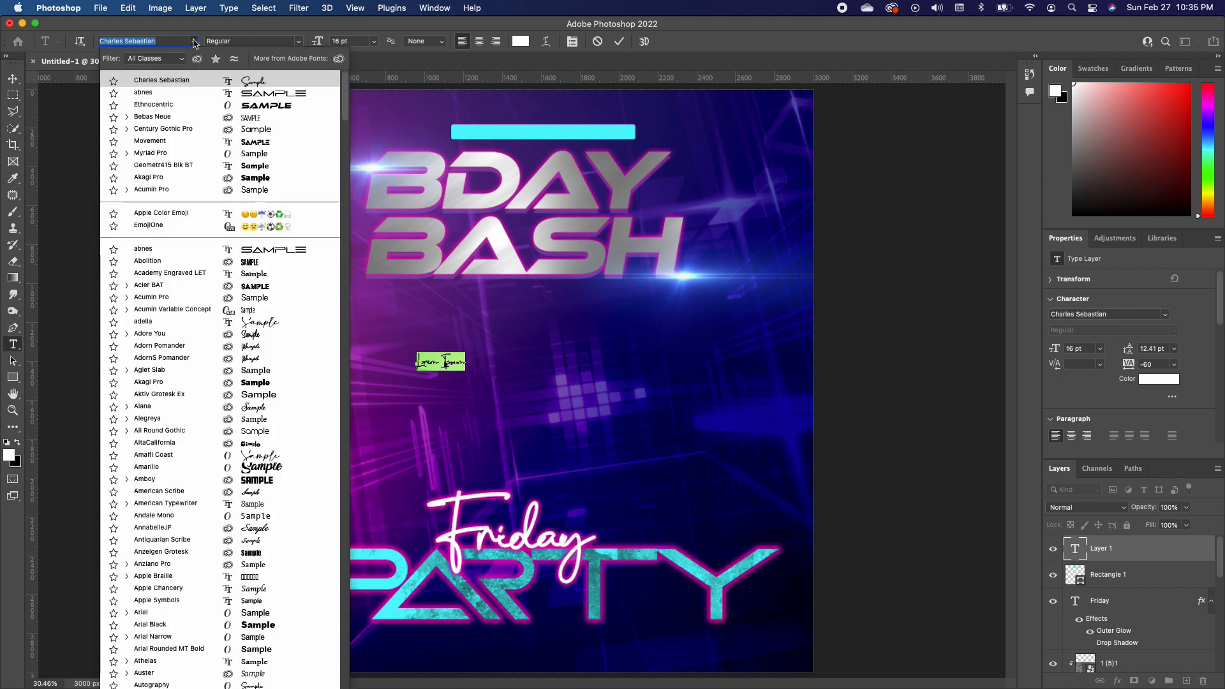
left_click(274, 129)
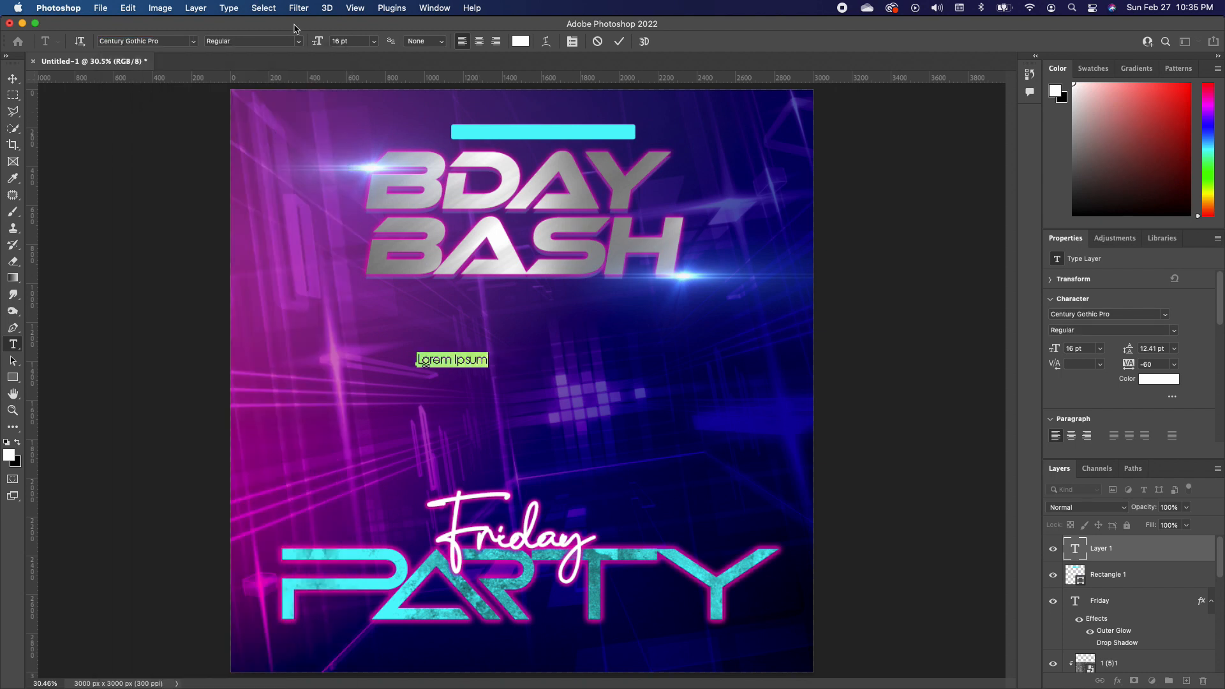
left_click(298, 42)
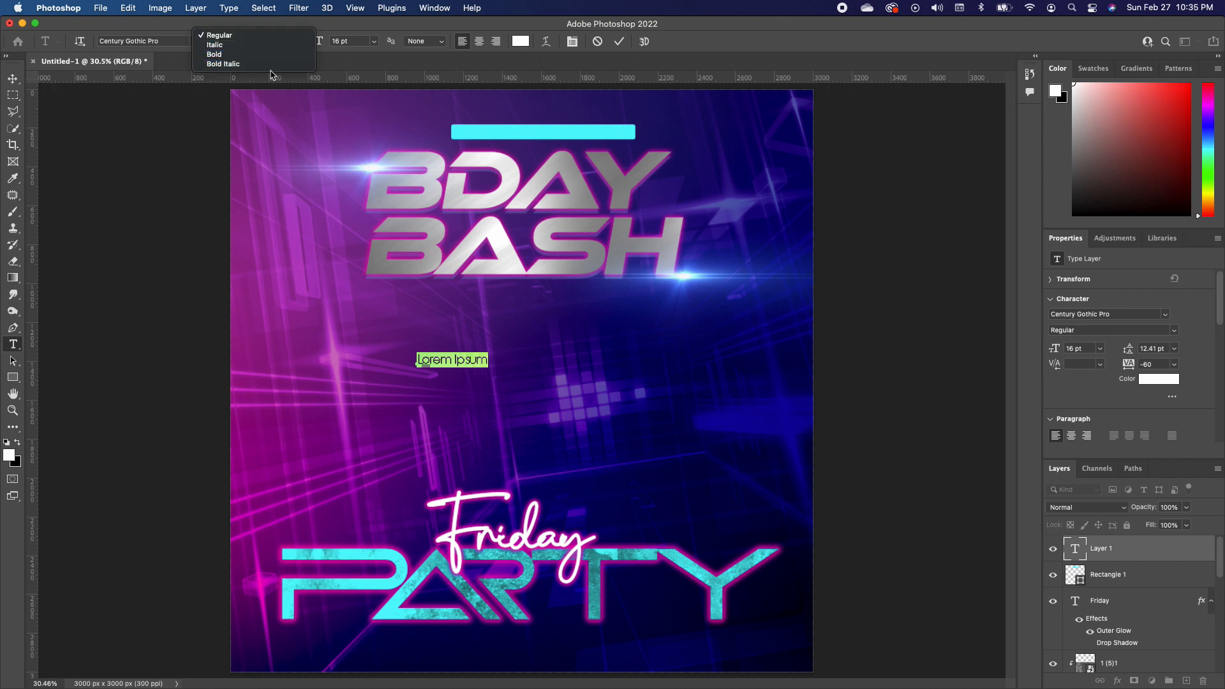
left_click(275, 54)
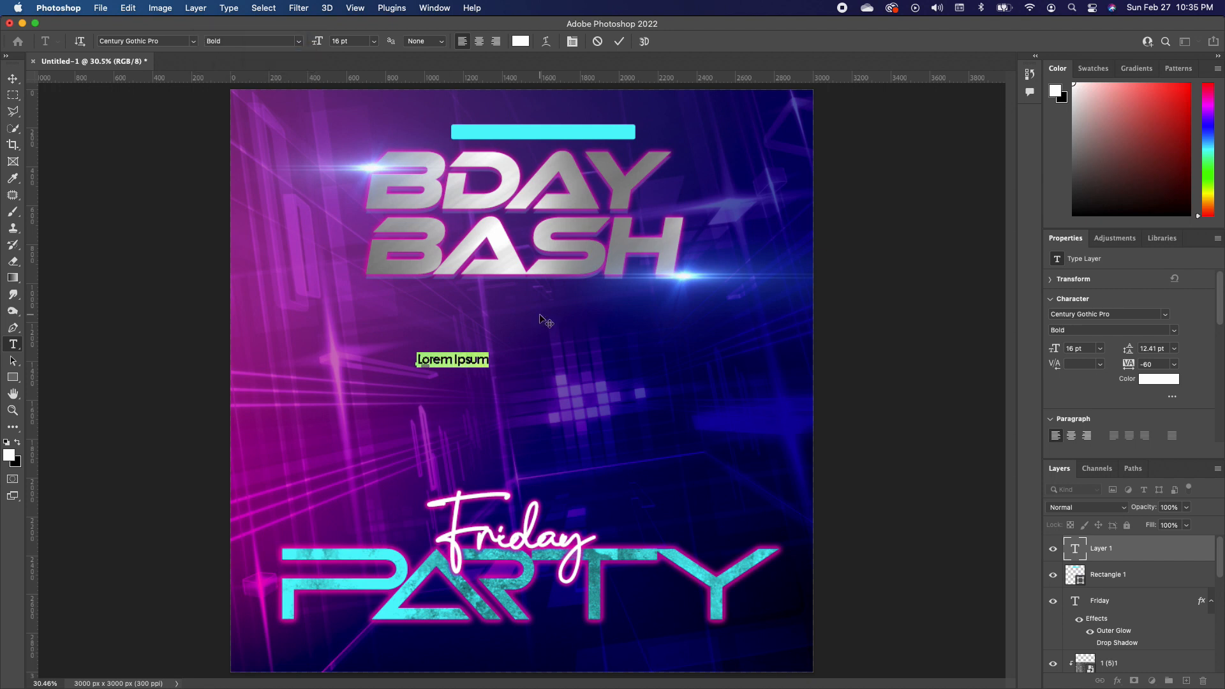
key("BackSpace")
key("BackSpace")
key("BackSpace")
type("GOLD")
type("EN HILLS PRESENTS")
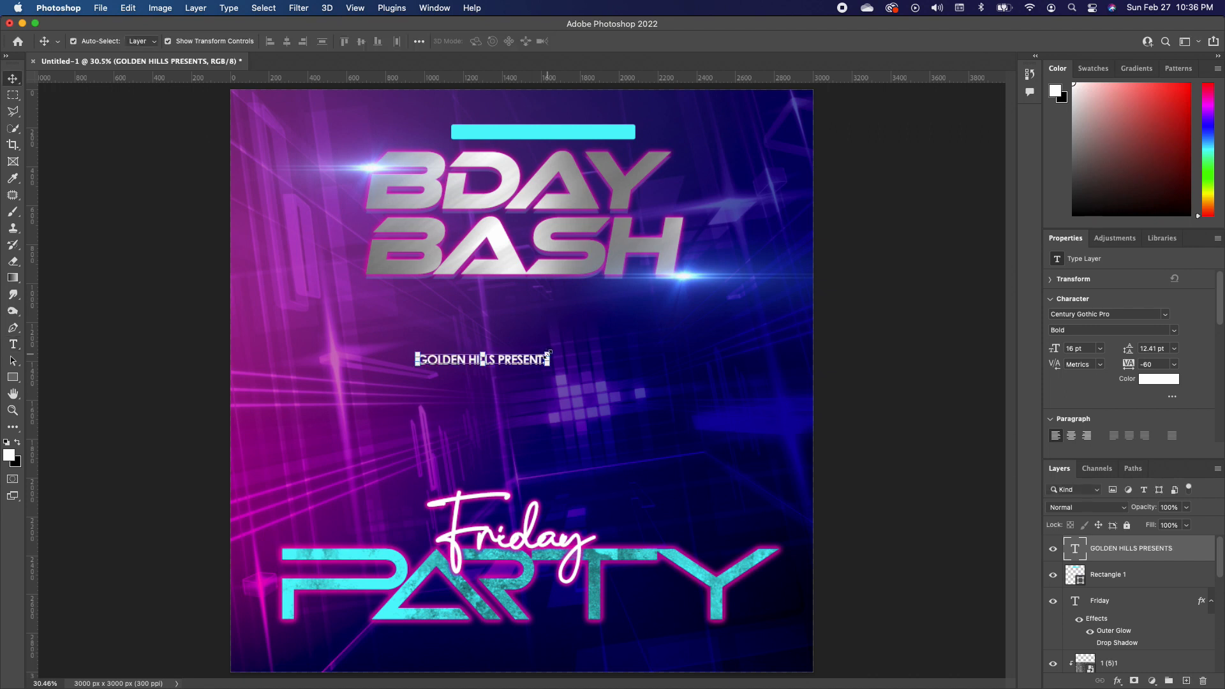
Step: Place the "GOLDEN HILLS PRESENTS" text centred on the bar above the title and enlarge it to about 17.8 pt
left_click_drag(548, 350, 603, 128)
key("Return")
left_click(616, 128)
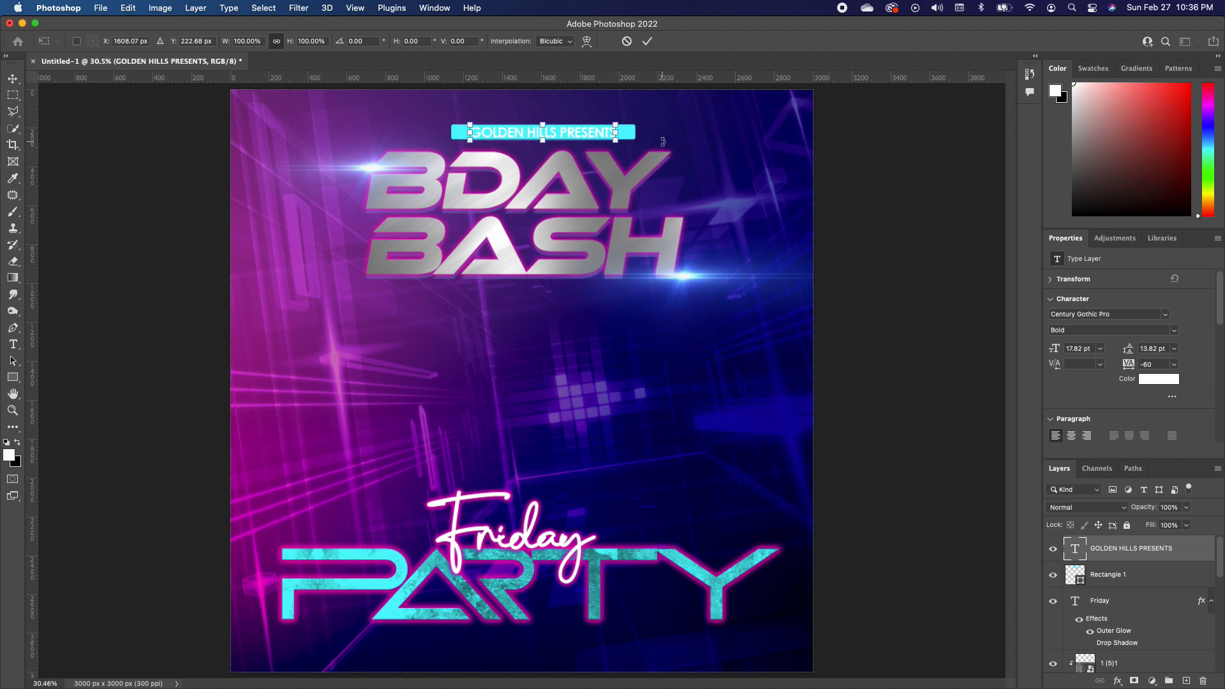
key("Return")
left_click(774, 188)
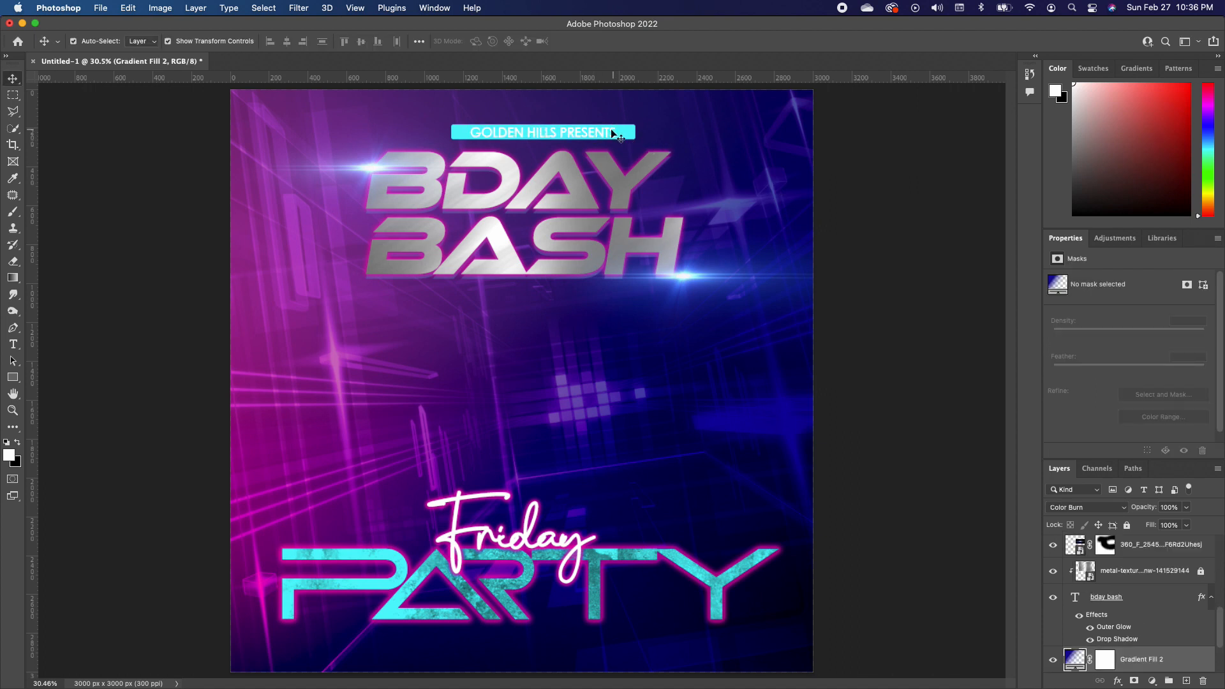
Step: Change the fill of the bar behind "GOLDEN HILLS PRESENTS" to the recently used magenta pink
left_click(628, 136)
left_click(1092, 371)
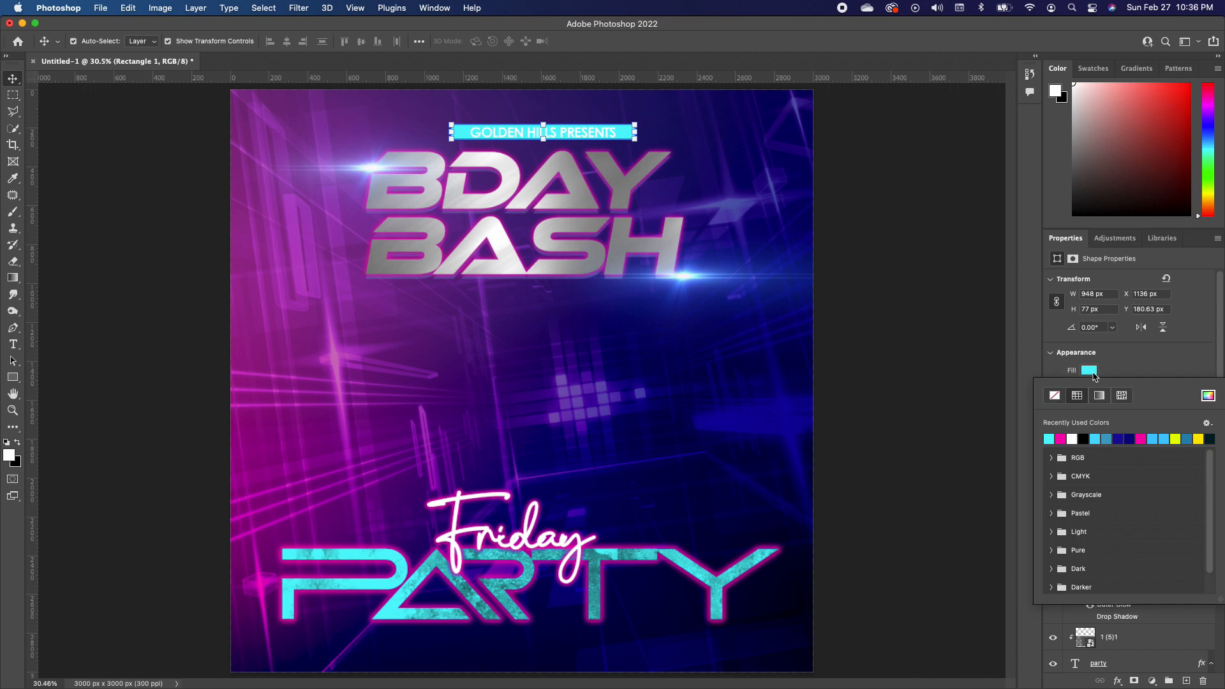
left_click(1061, 438)
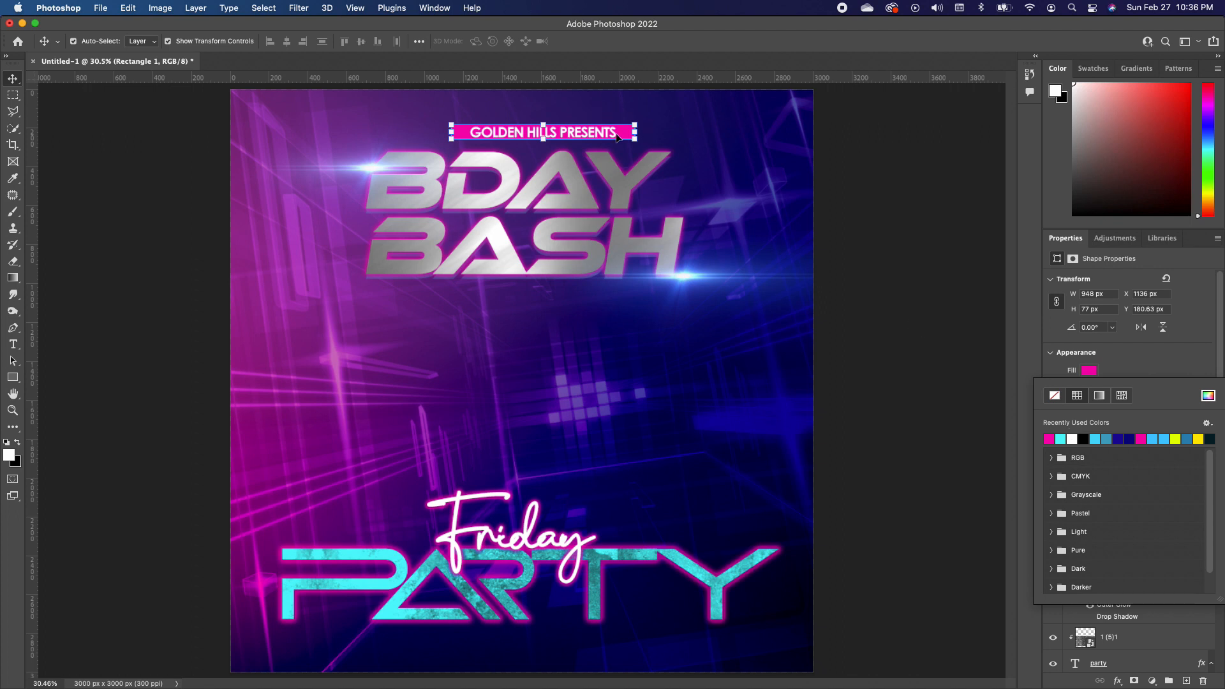
left_click(913, 328)
left_click(913, 328)
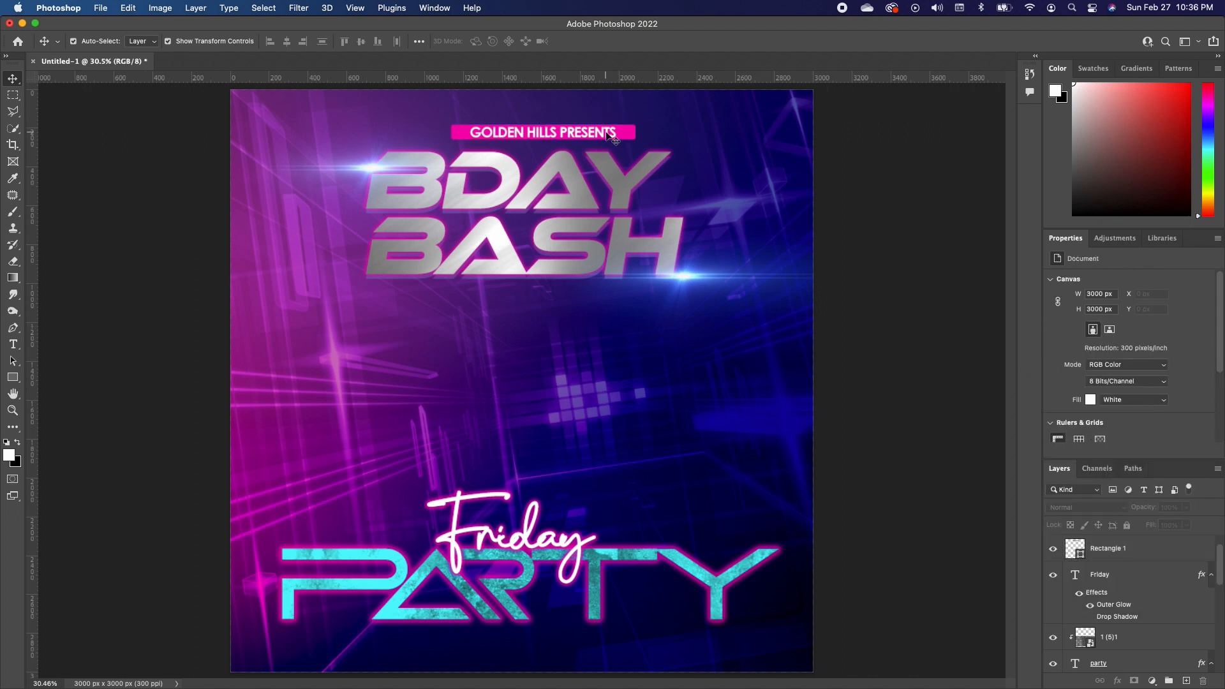
Step: Lower the opacity of the pink bar's layer to 68%
left_click(632, 134)
key("ctrl+t")
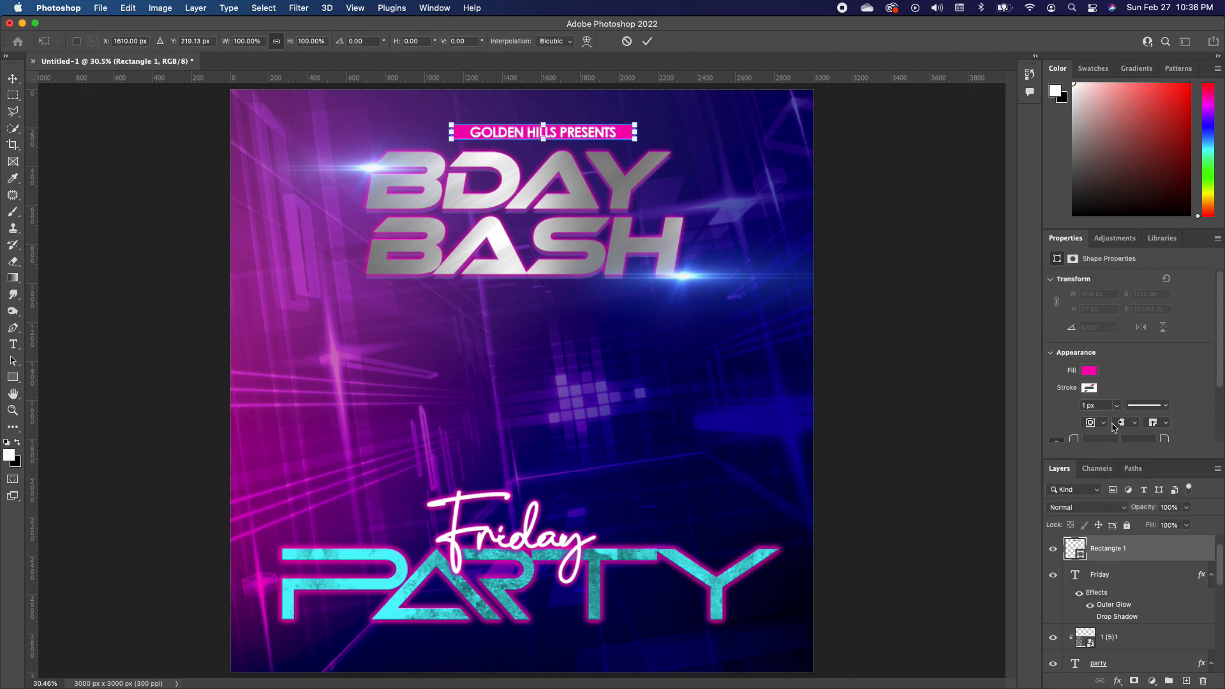
left_click(1186, 508)
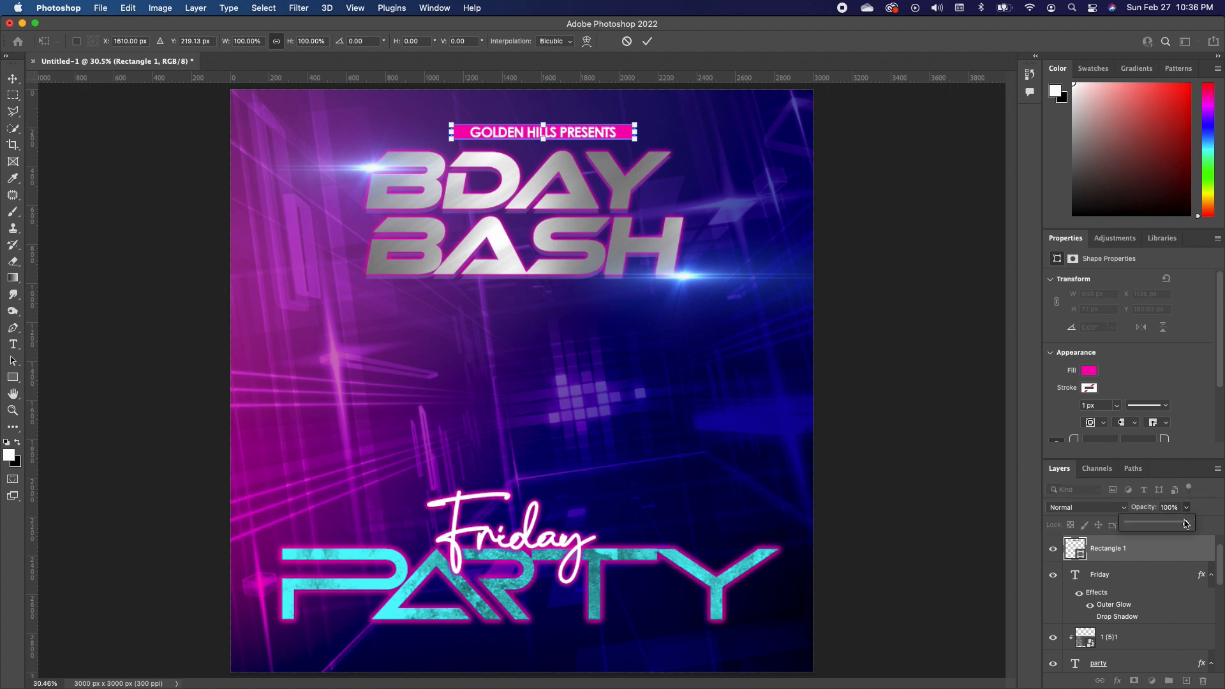
left_click_drag(1189, 524, 1169, 525)
key("Return")
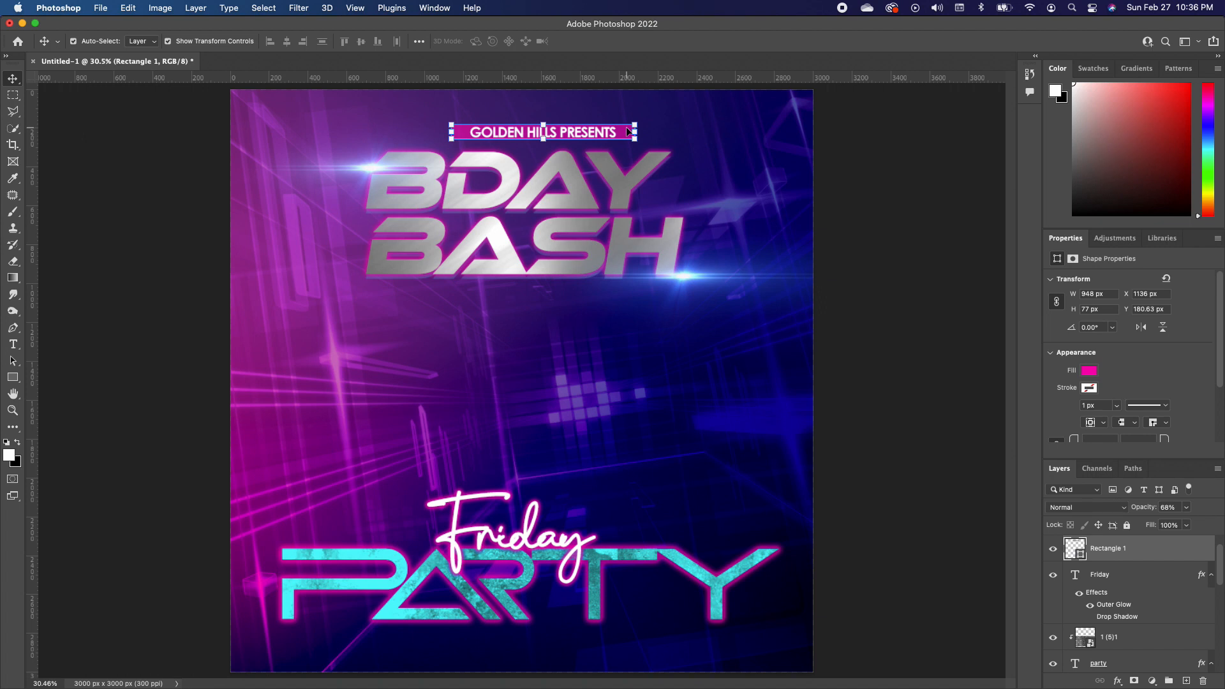
Step: Paste the copied layer style with the outer glow onto the bar's rectangle layer
right_click(1144, 552)
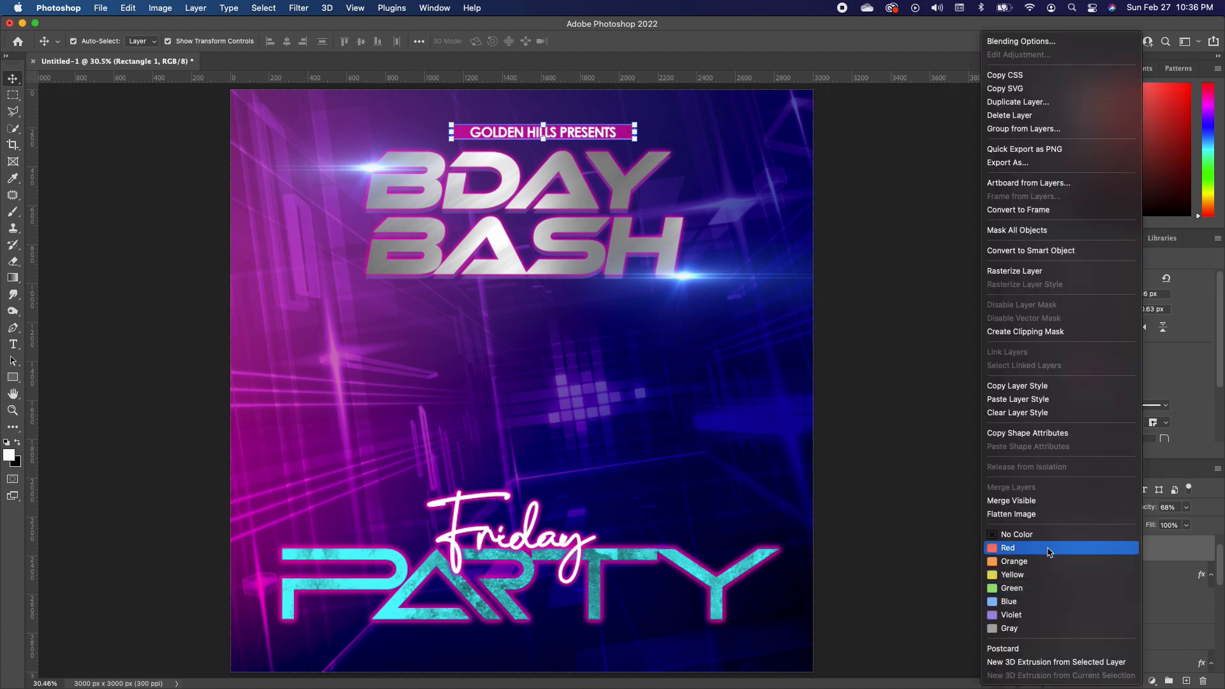
left_click(1030, 400)
left_click(884, 243)
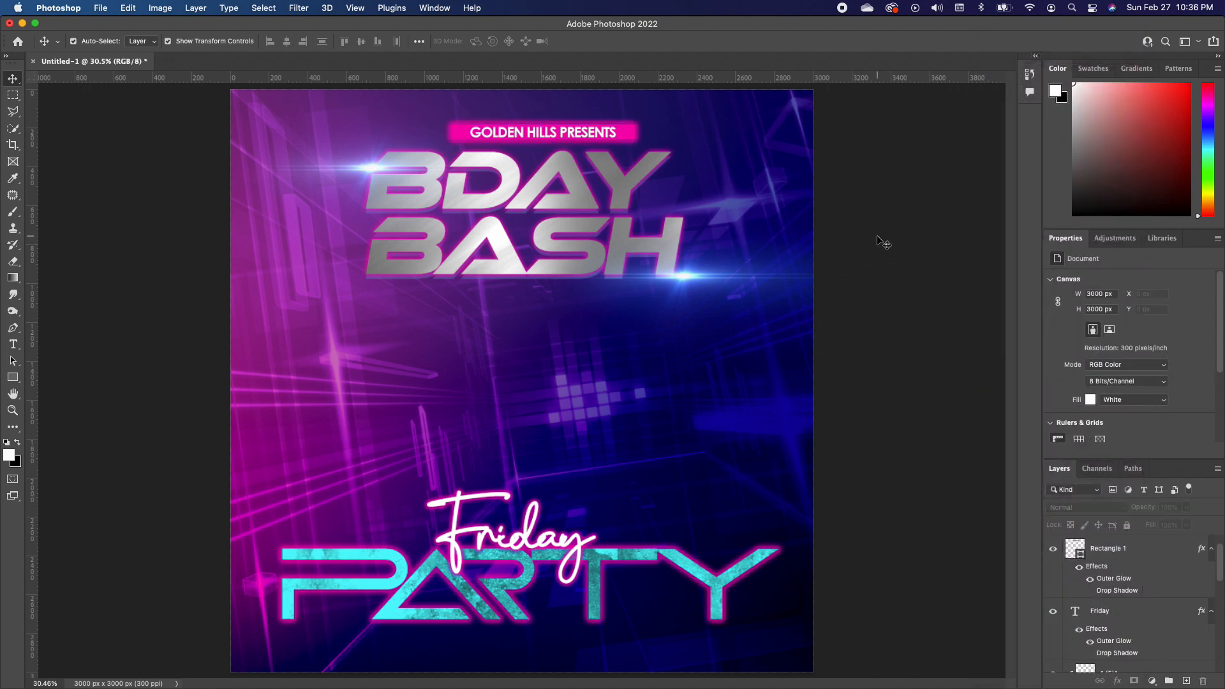
Step: Adjust the size and spread of the bar's Outer Glow effect
left_click(626, 134)
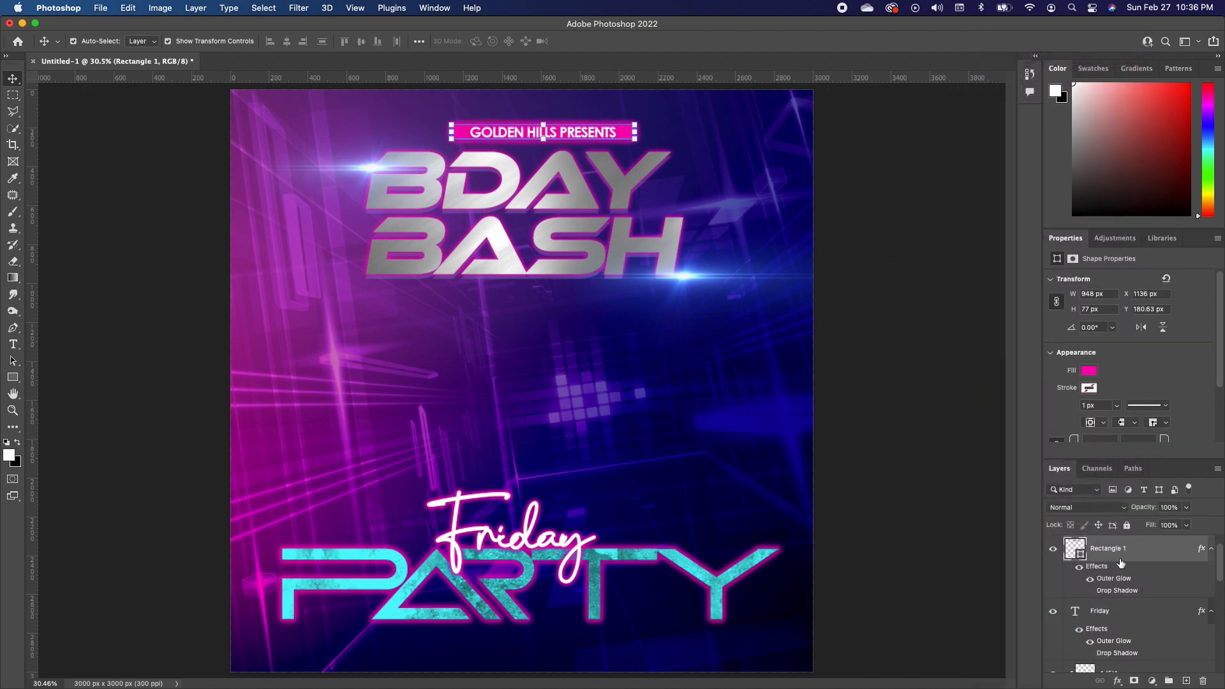
double_click(1175, 553)
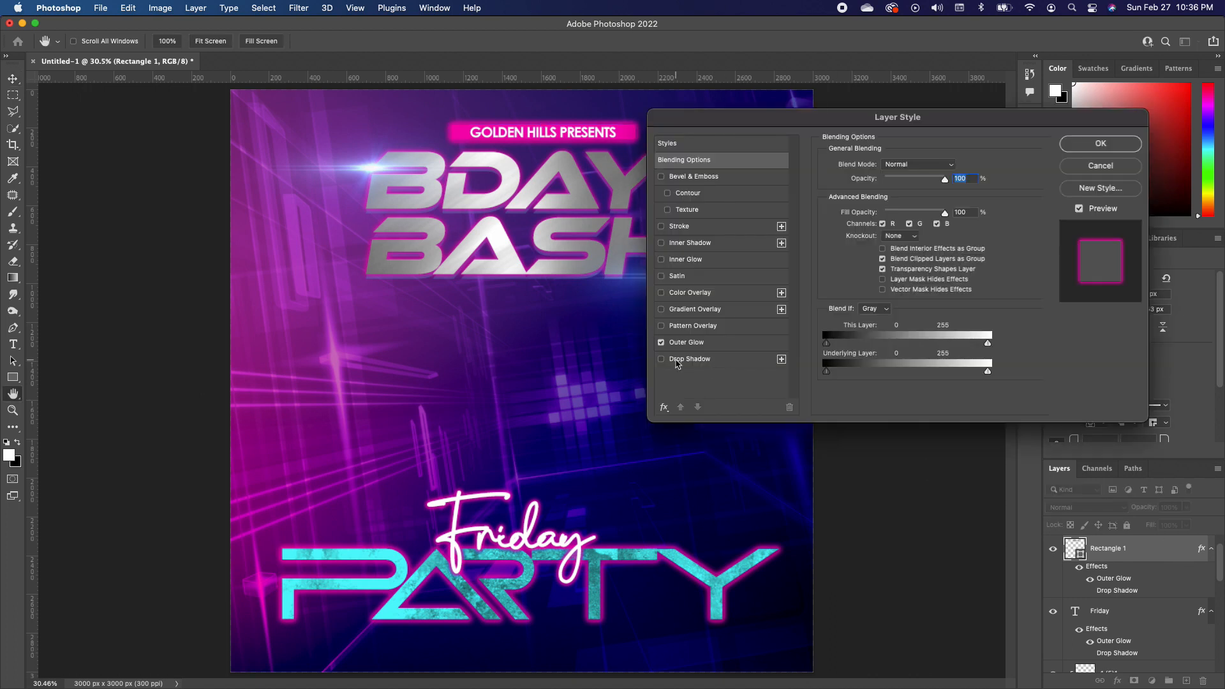
left_click(723, 343)
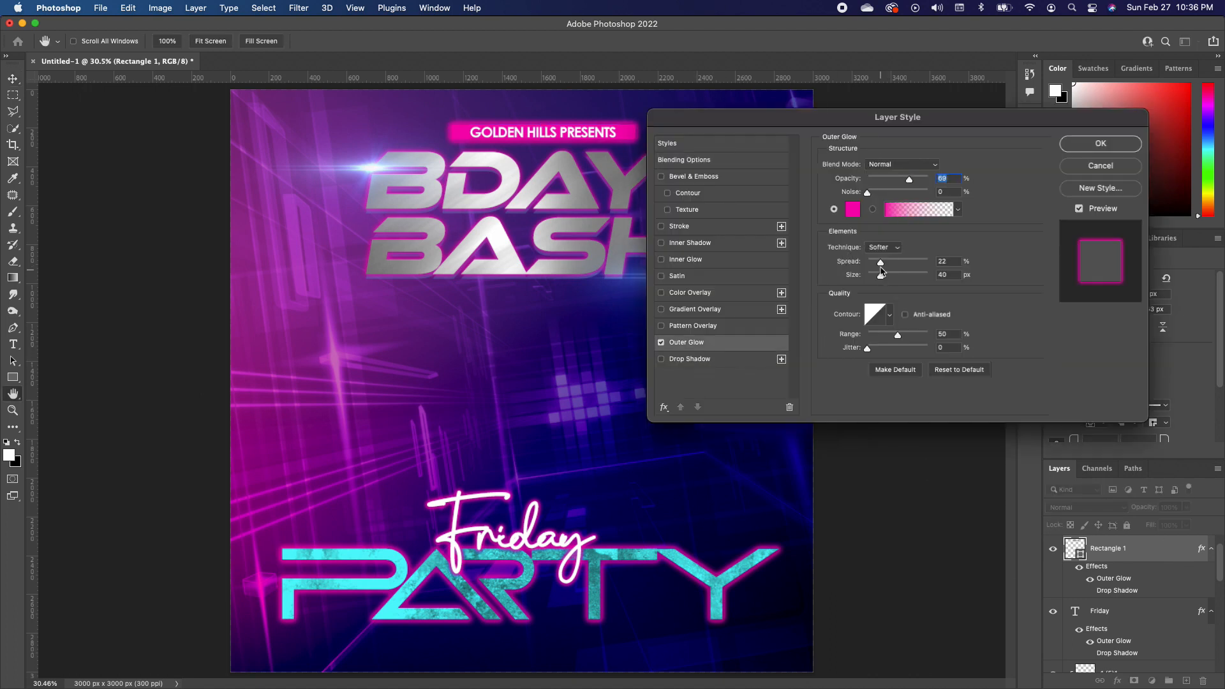
left_click_drag(879, 264, 880, 276)
left_click(1116, 143)
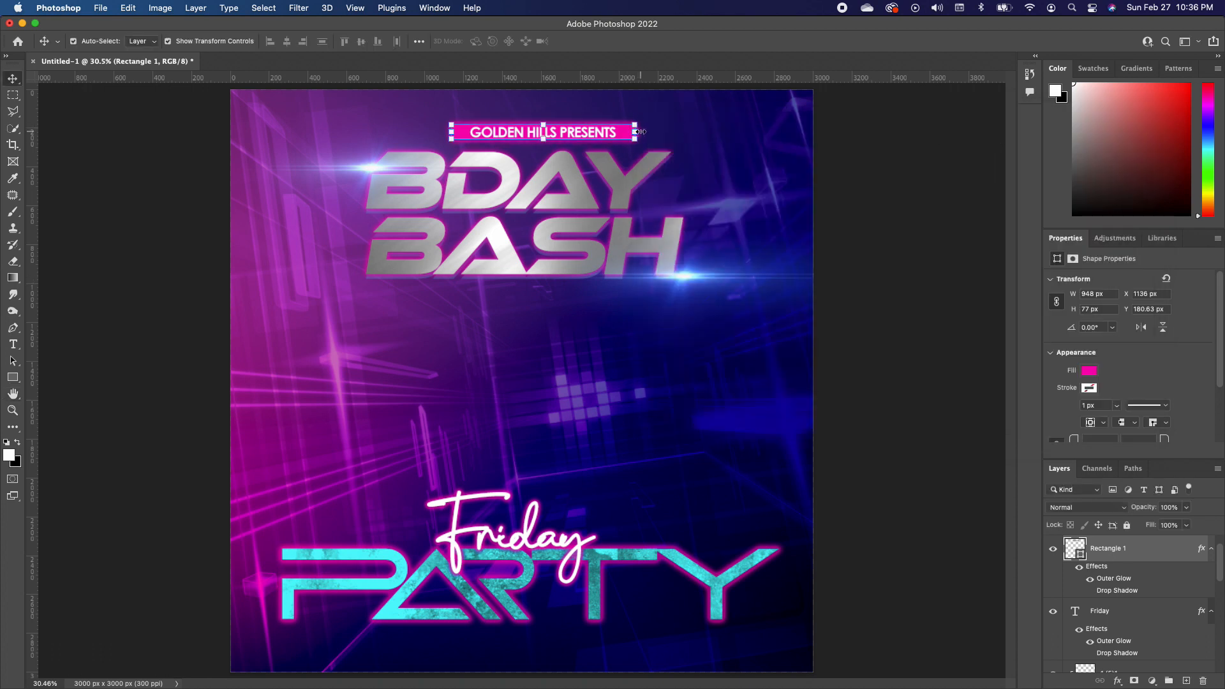
Step: Narrow the bar to about 88% of its width from both sides and keep it centred behind "GOLDEN HILLS PRESENTS"
left_click_drag(641, 131, 626, 131)
left_click_drag(457, 132, 522, 138)
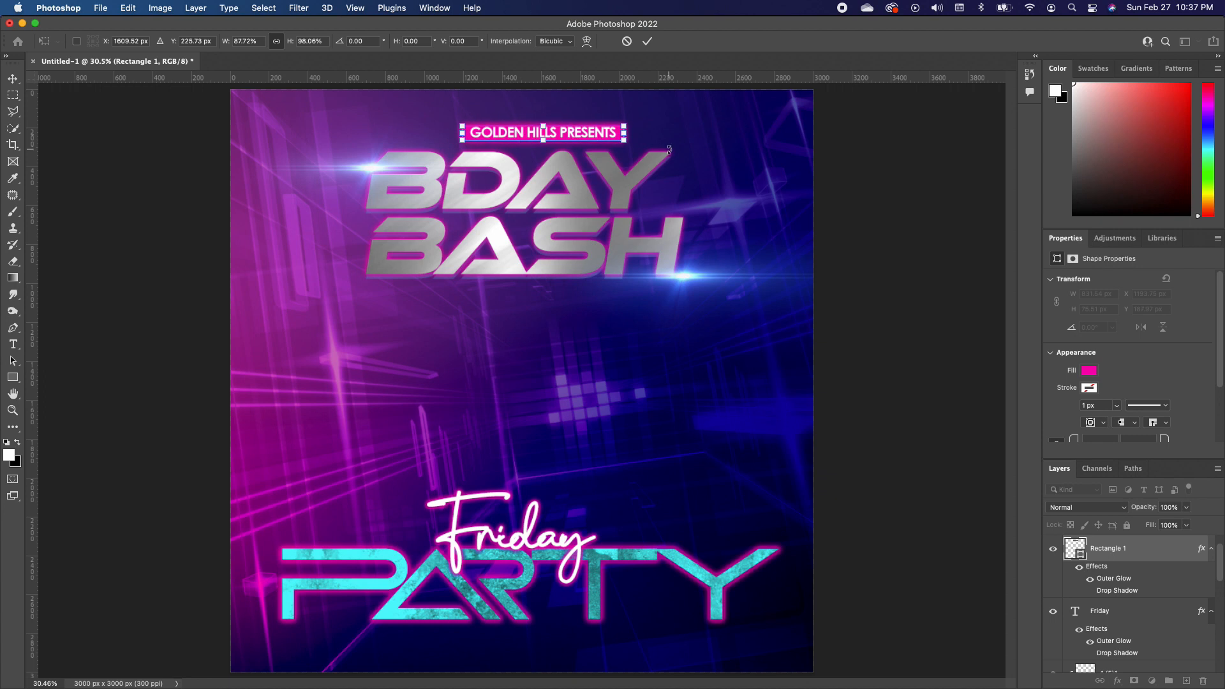
key("Up")
key("Return")
left_click(909, 274)
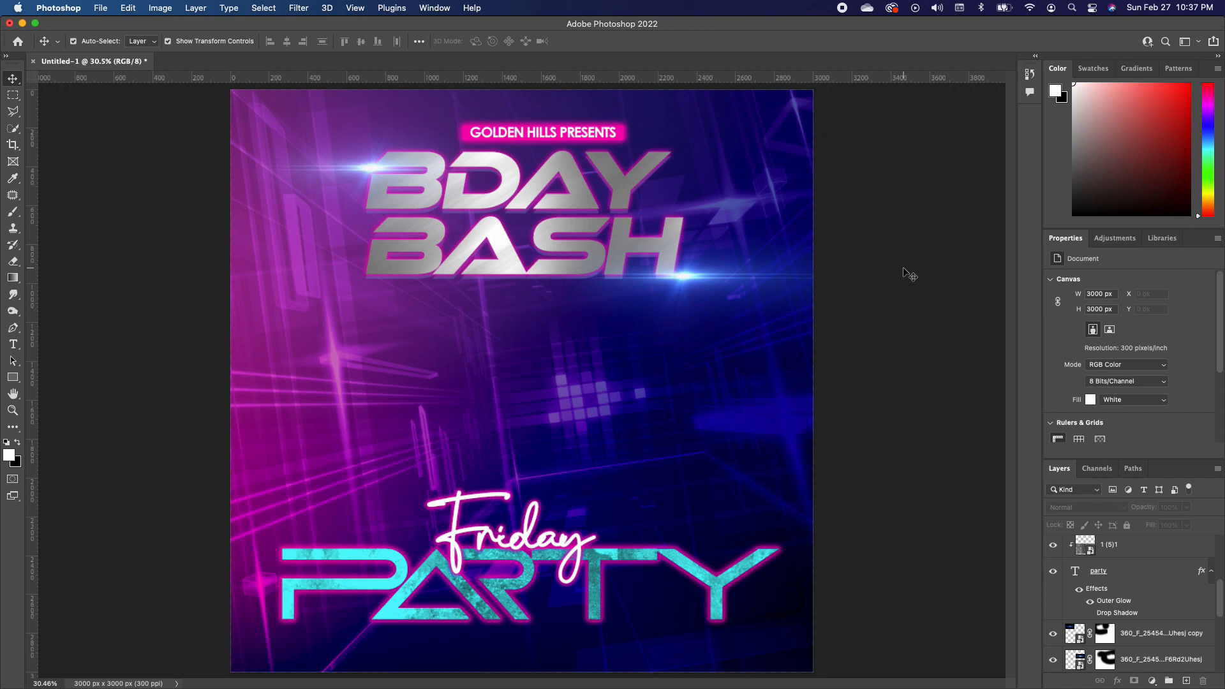
Step: Add the white date text "NOV 25" on two lines and enlarge it to about 32 pt in the flyer's upper-left corner
left_click(14, 345)
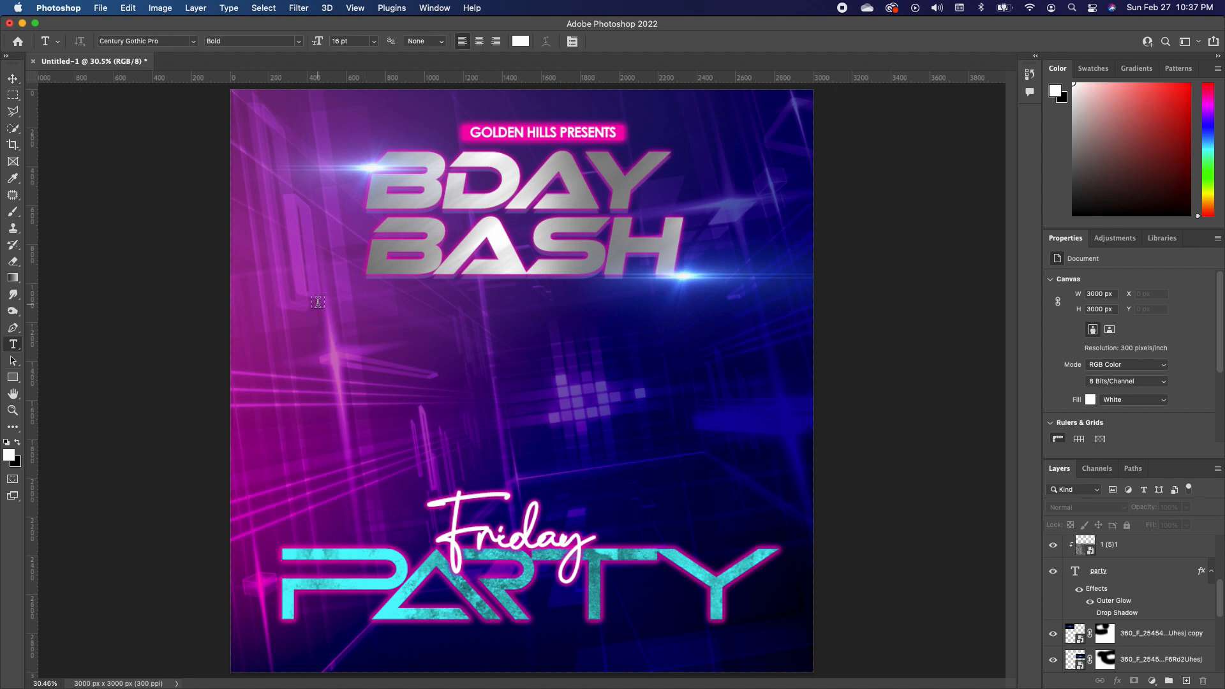
left_click(327, 325)
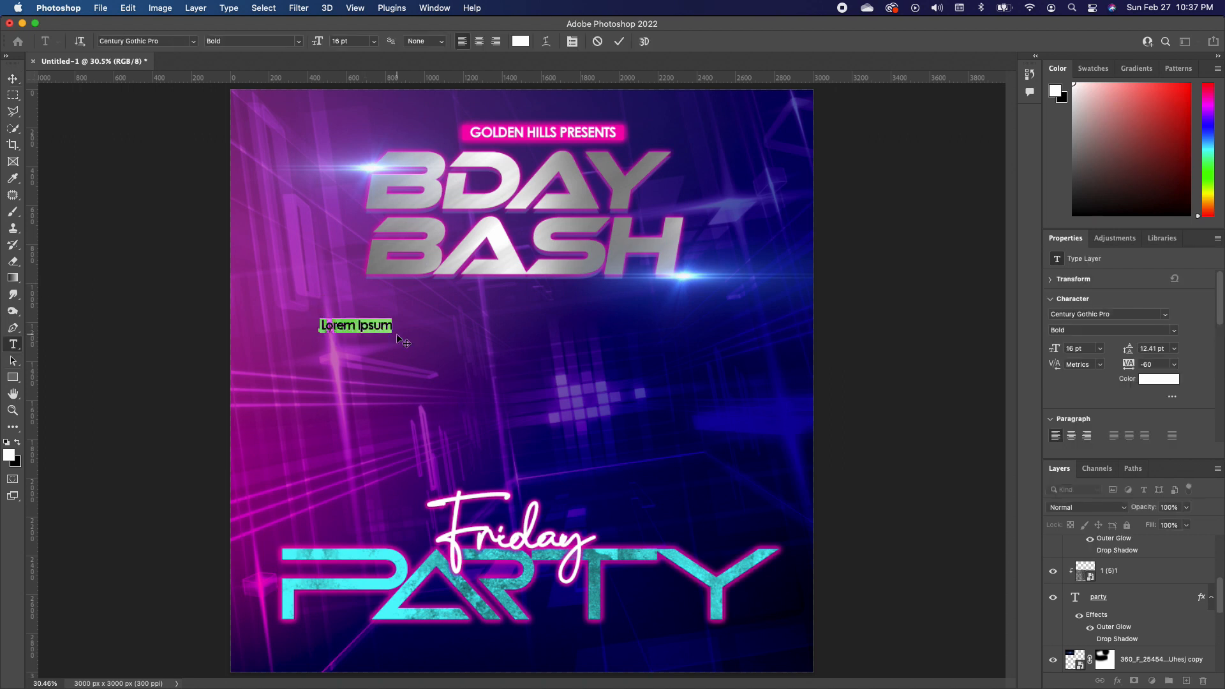
type("NOV")
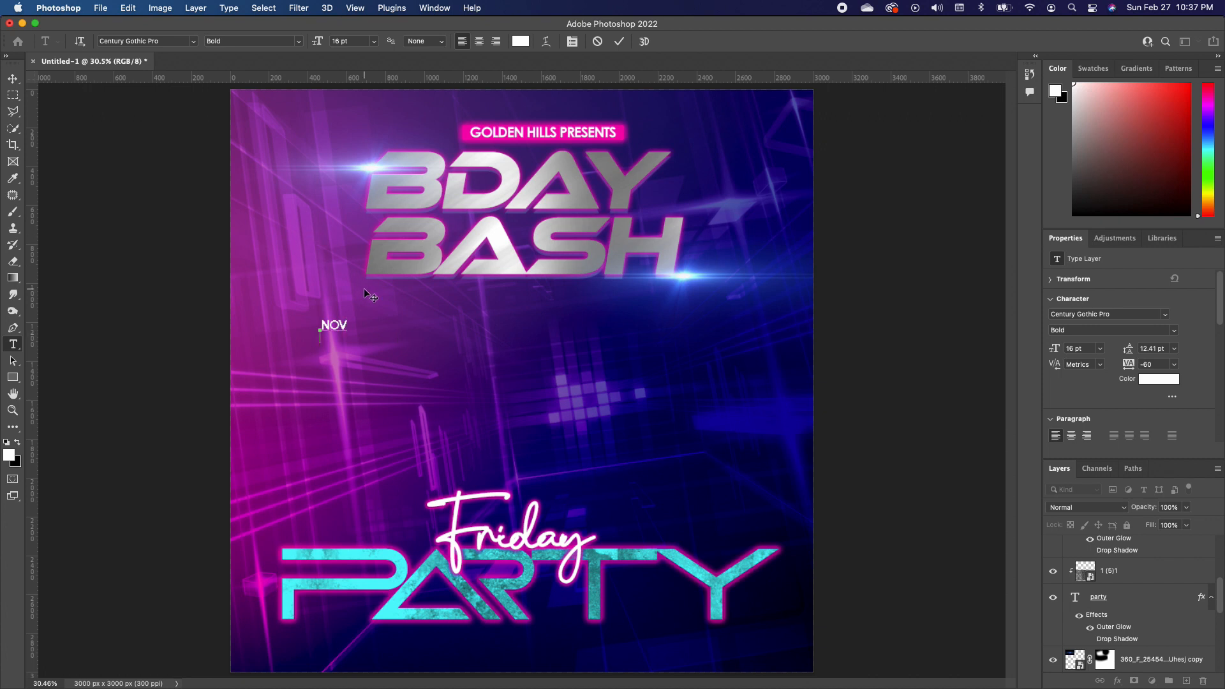
key("Return")
type("25")
left_click(13, 78)
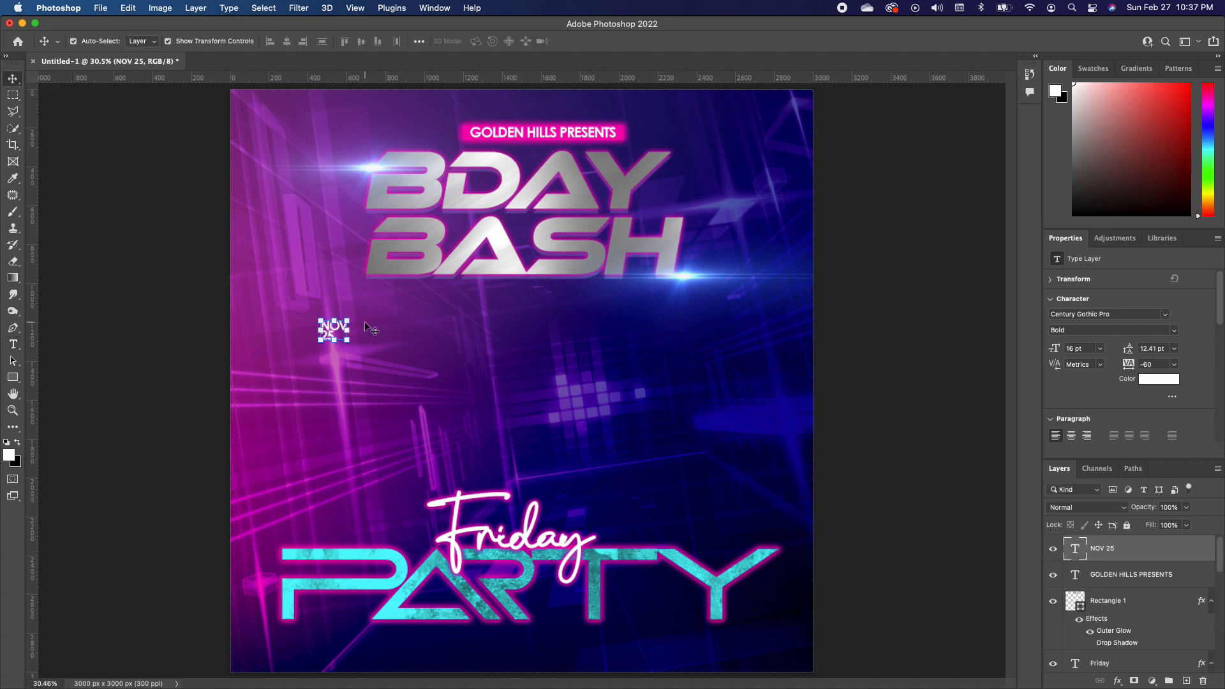
left_click_drag(349, 319, 268, 130)
key("Return")
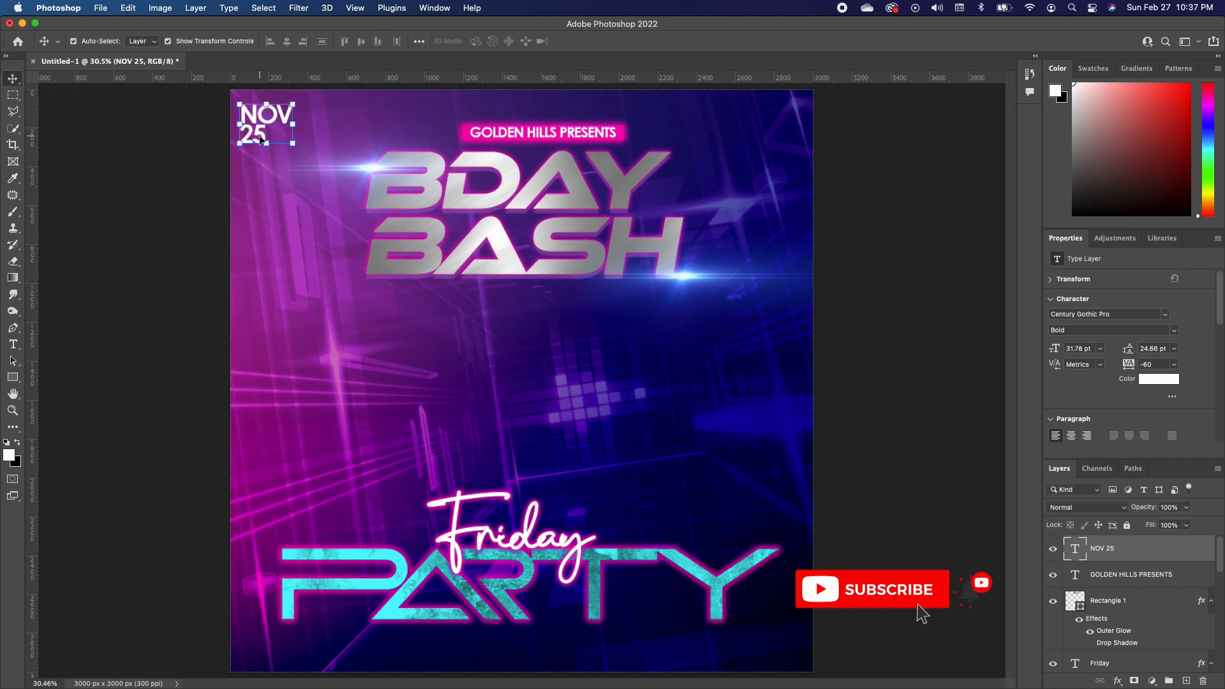
Step: Set the "25" in the date text to 61 pt with 48 pt leading so it sits below "NOV"
double_click(260, 139)
double_click(261, 139)
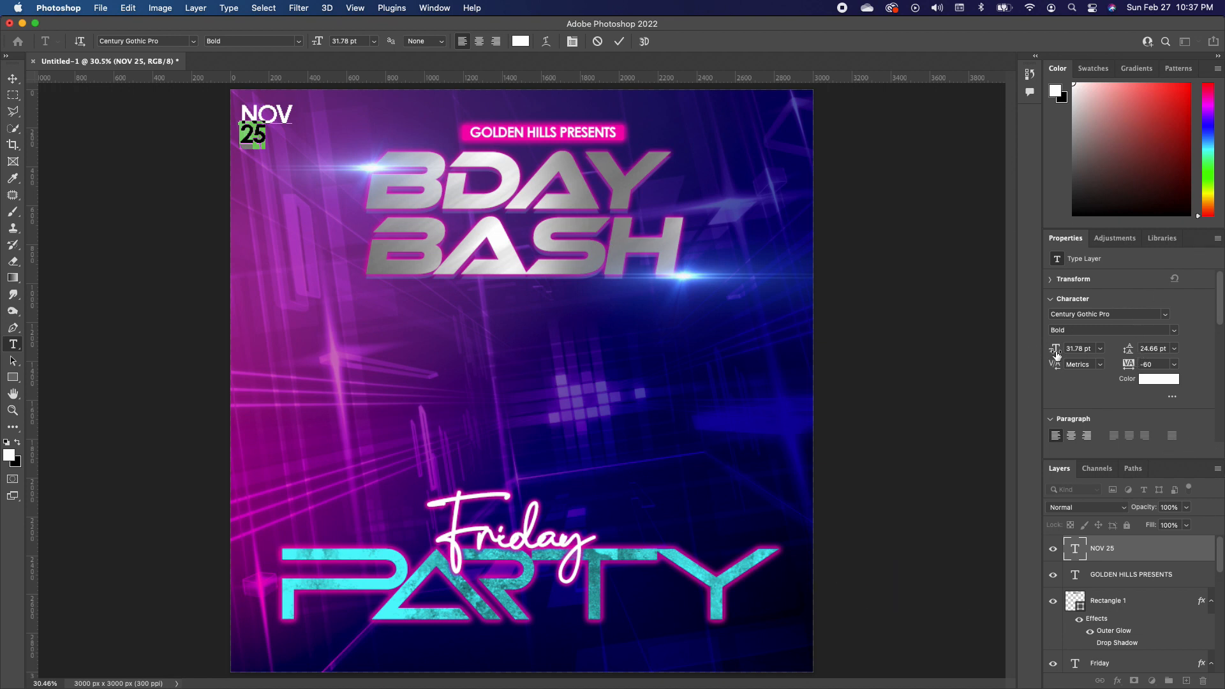
left_click_drag(1053, 350, 1073, 350)
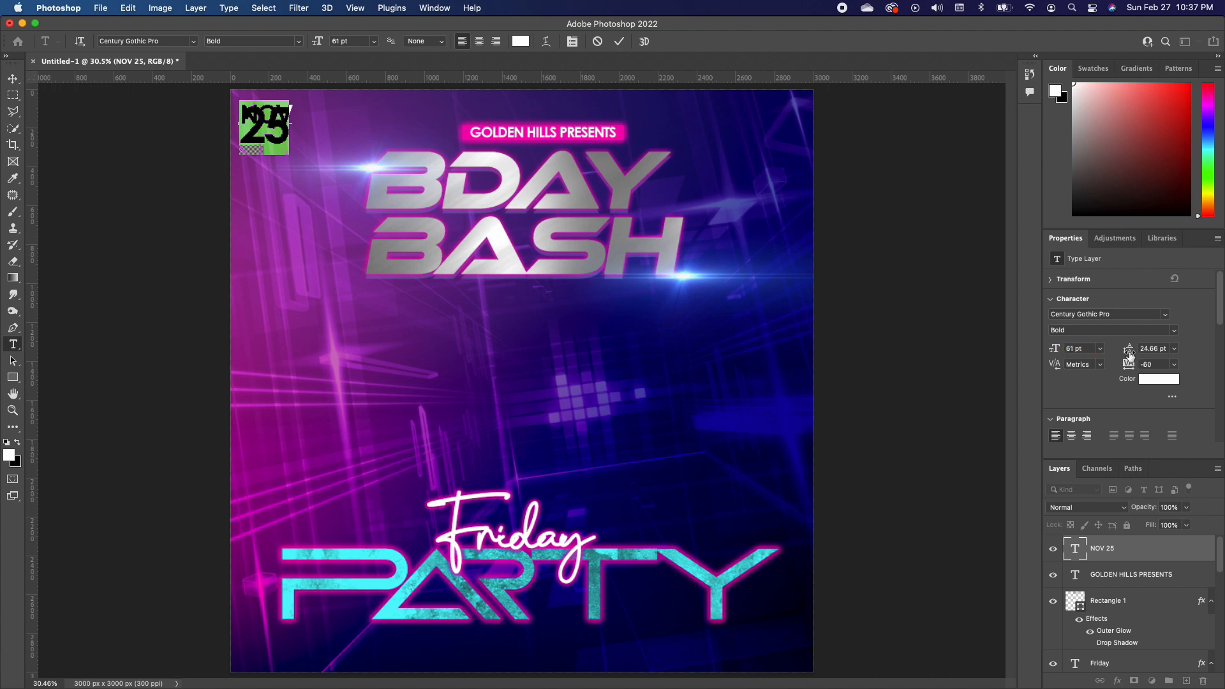
left_click_drag(1129, 355, 1021, 342)
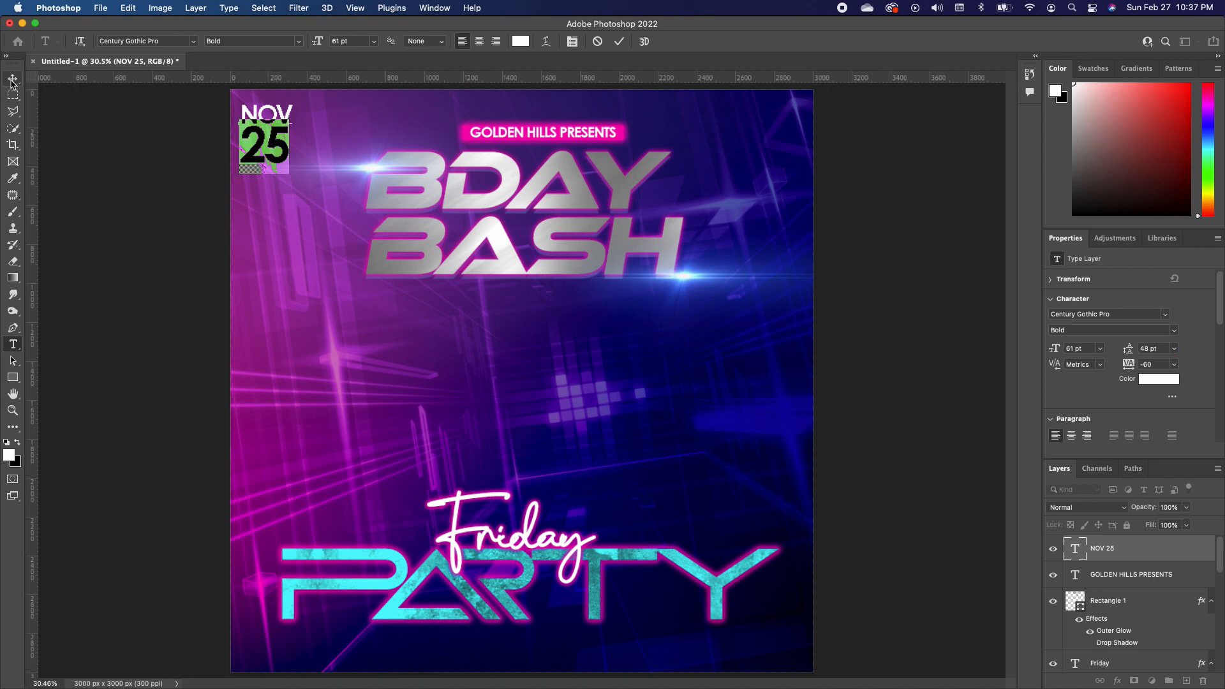
key("super+Return")
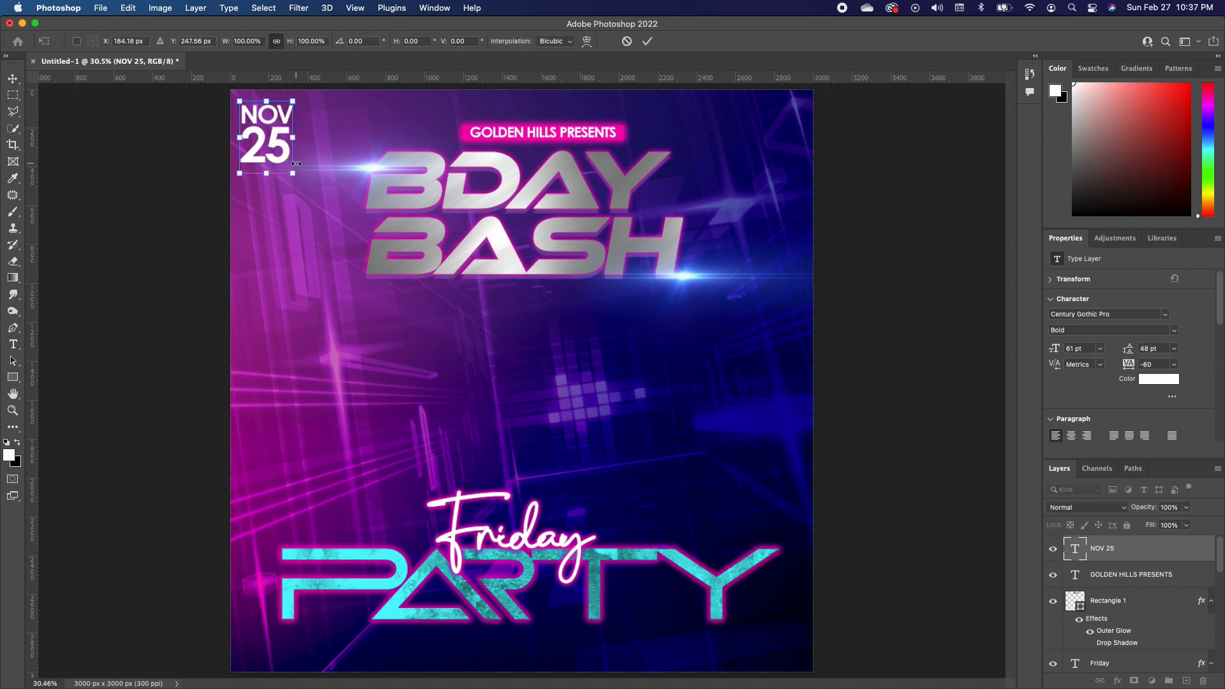
Step: Scale the "NOV 25" date down proportionally, keeping it in the flyer's upper-left corner
left_click_drag(300, 164, 270, 141)
key("Return")
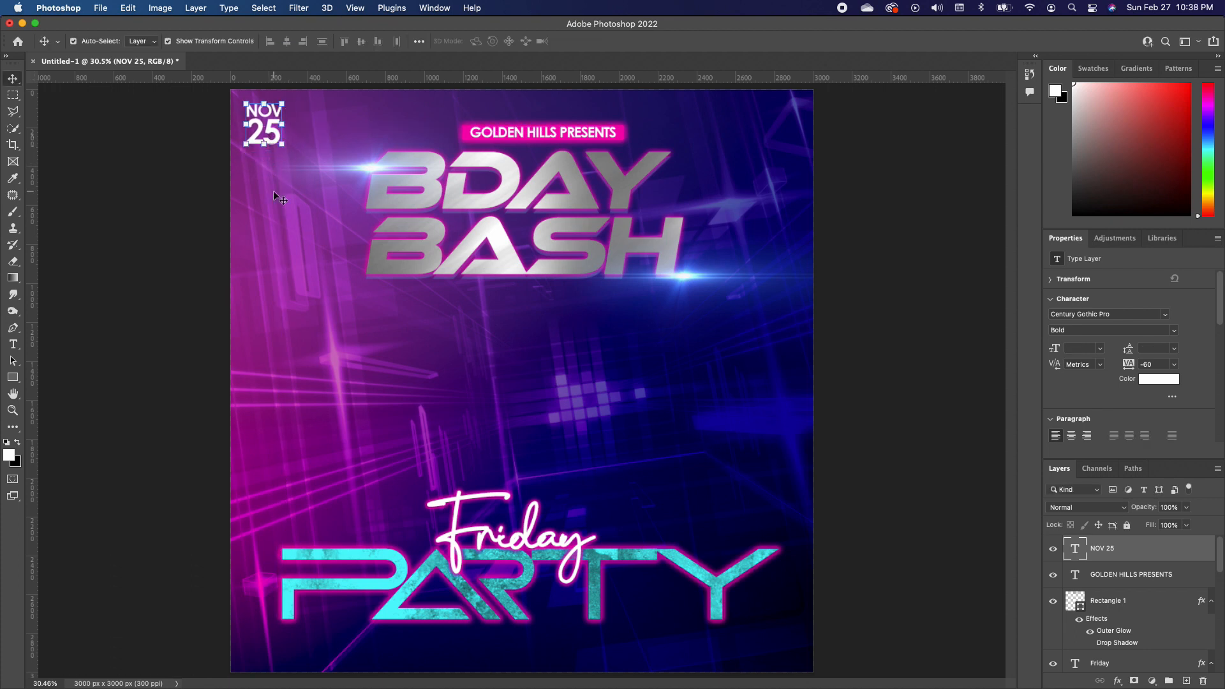
left_click(274, 197)
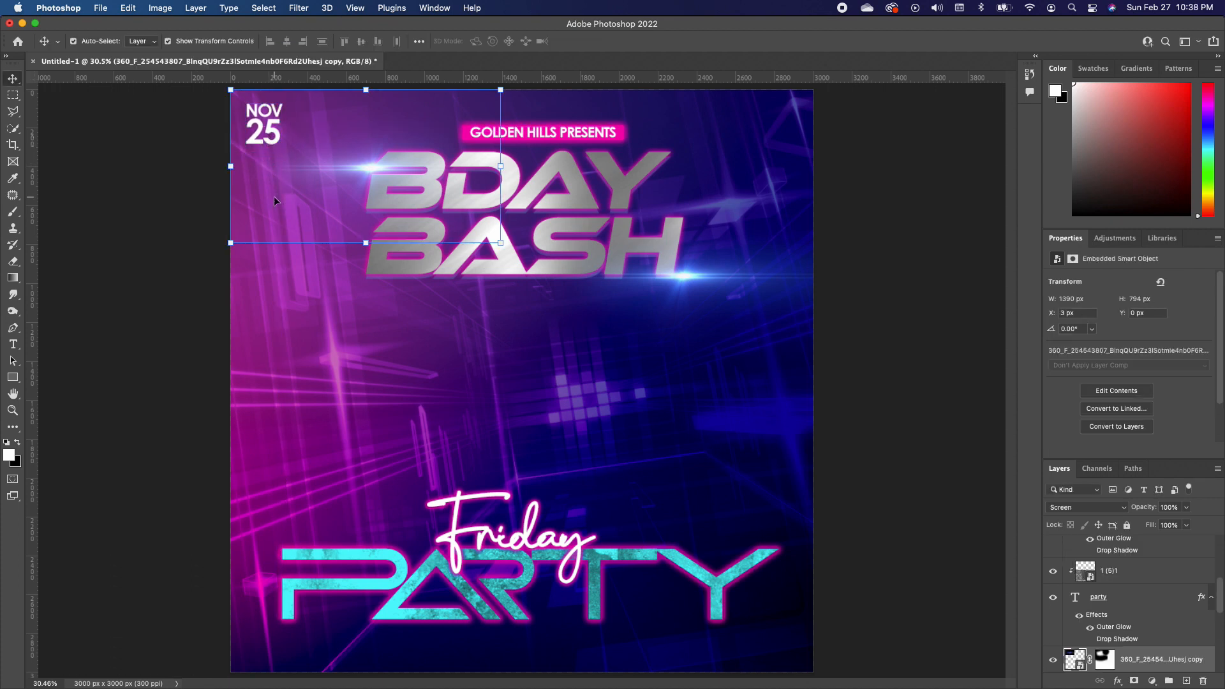
Step: Paste the copied layer style with the pink outer glow onto the "NOV 25" text layer
left_click(276, 121)
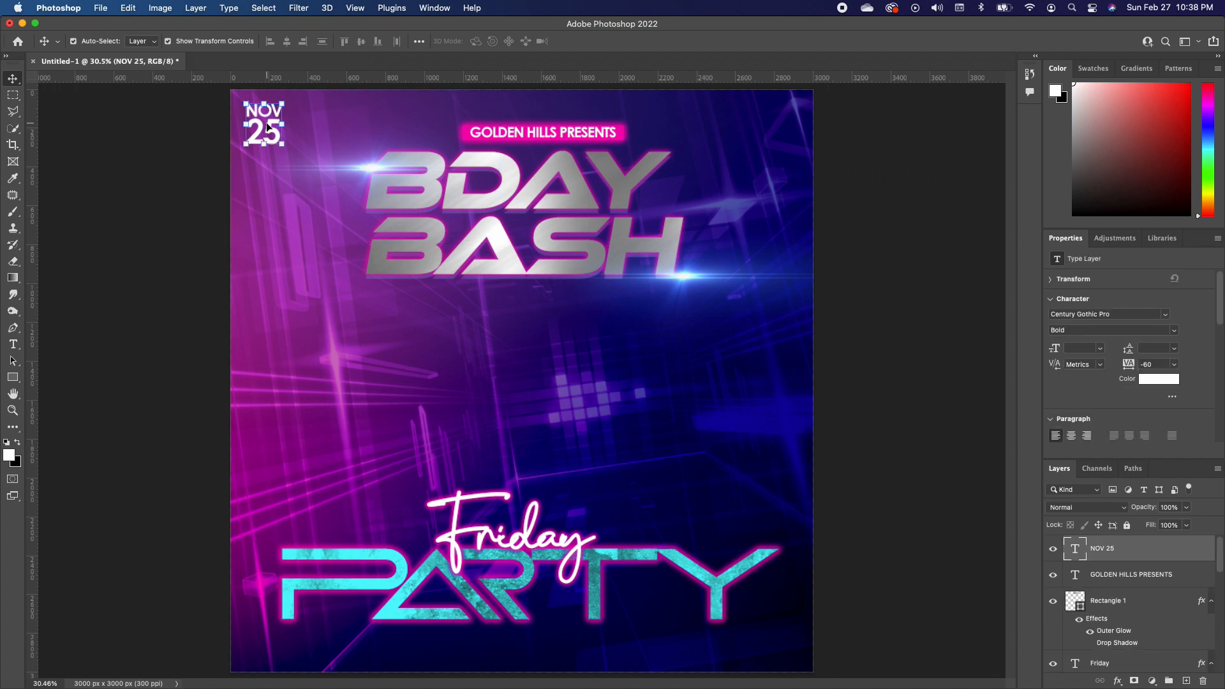
right_click(266, 126)
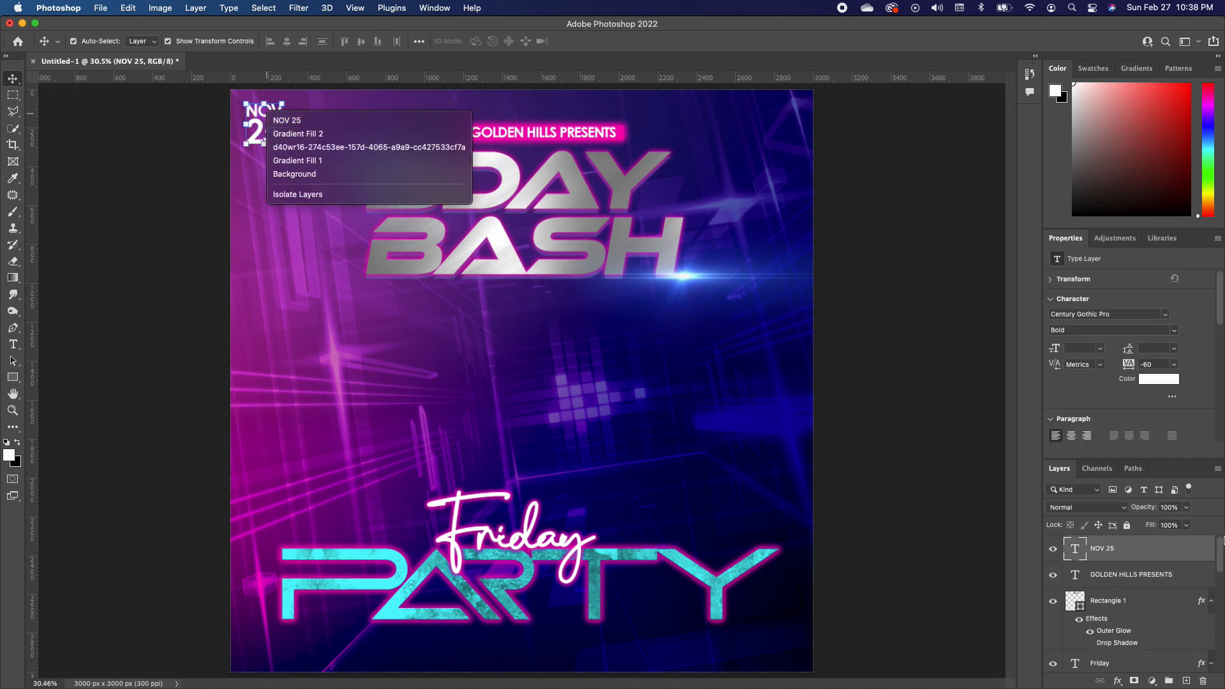
right_click(1126, 547)
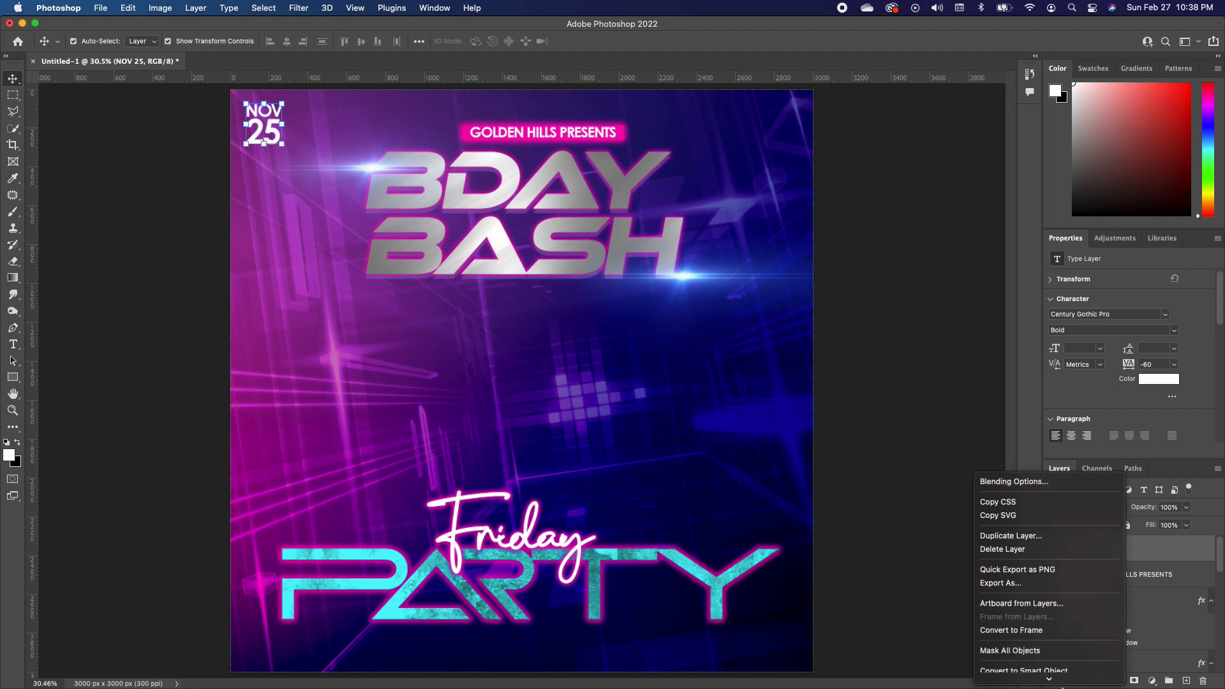
mouse_move(1054, 679)
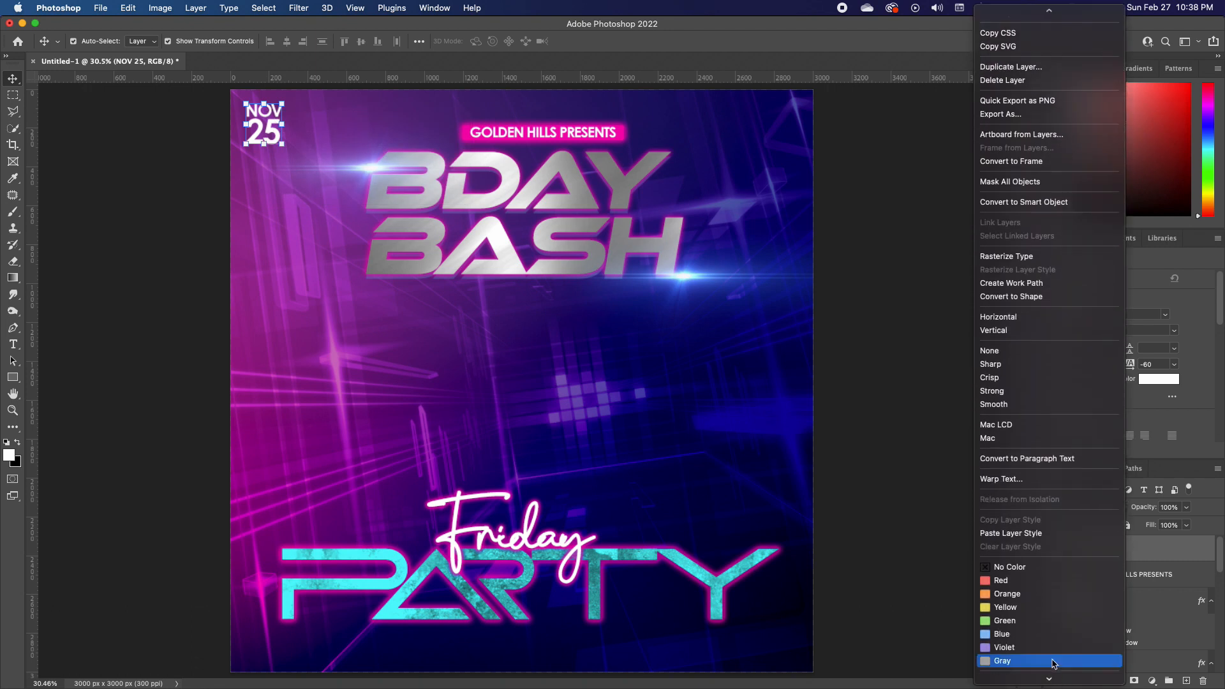
left_click(1013, 539)
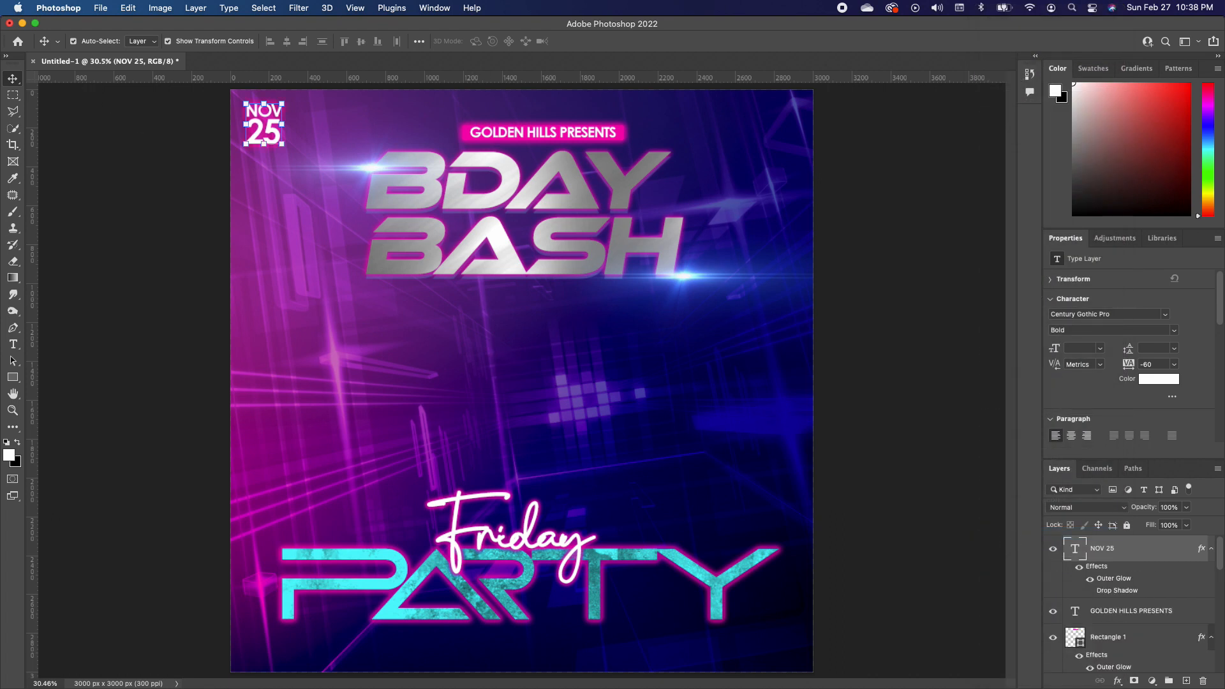
left_click(296, 156)
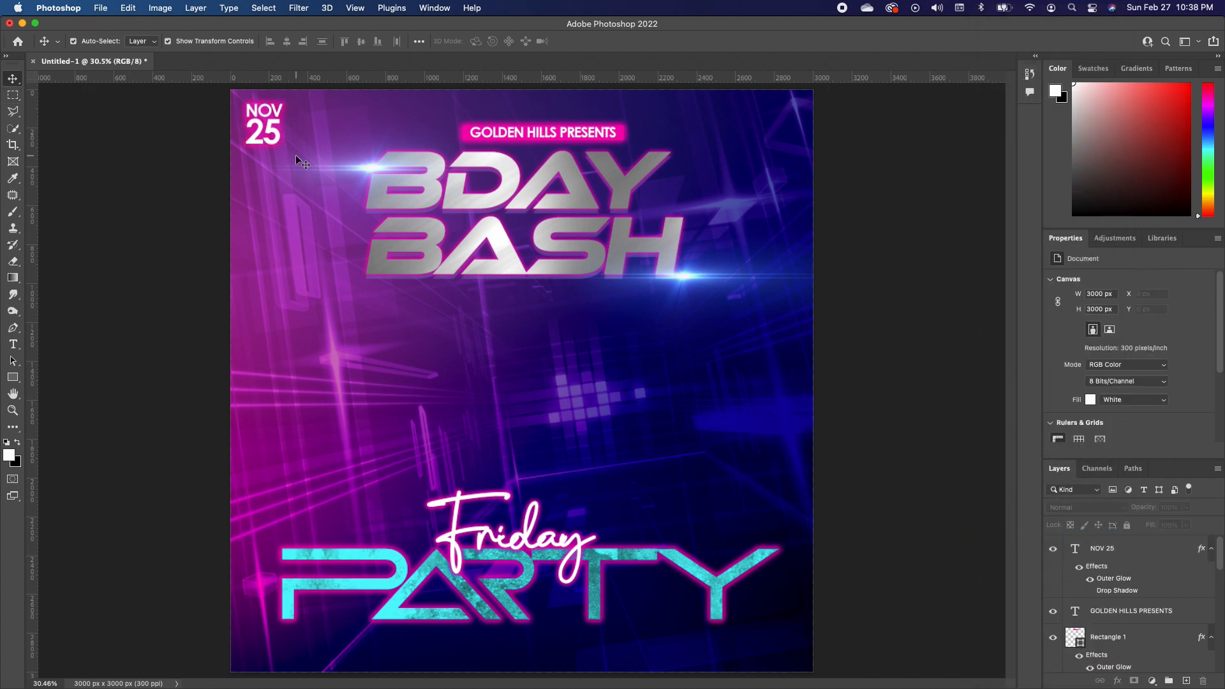
Step: Duplicate the "NOV 25" text lower on the flyer and turn the copy into a "7" in Bebas Neue Bold
left_click(273, 131)
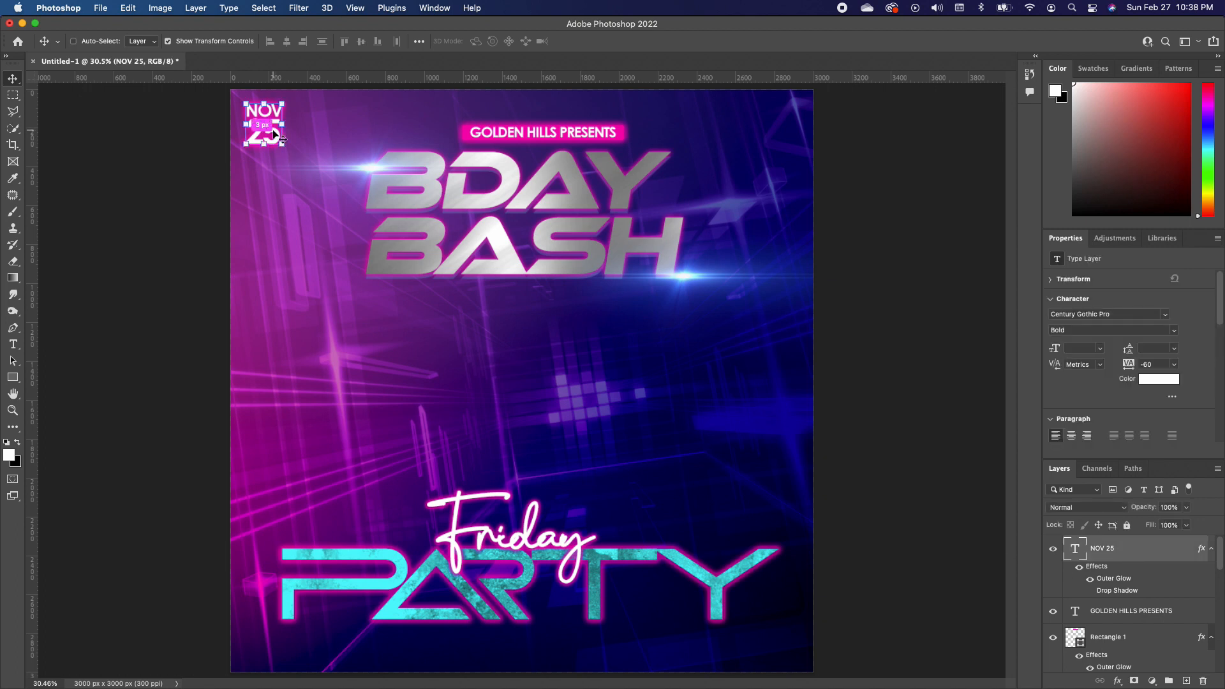
left_click_drag(274, 134, 320, 432)
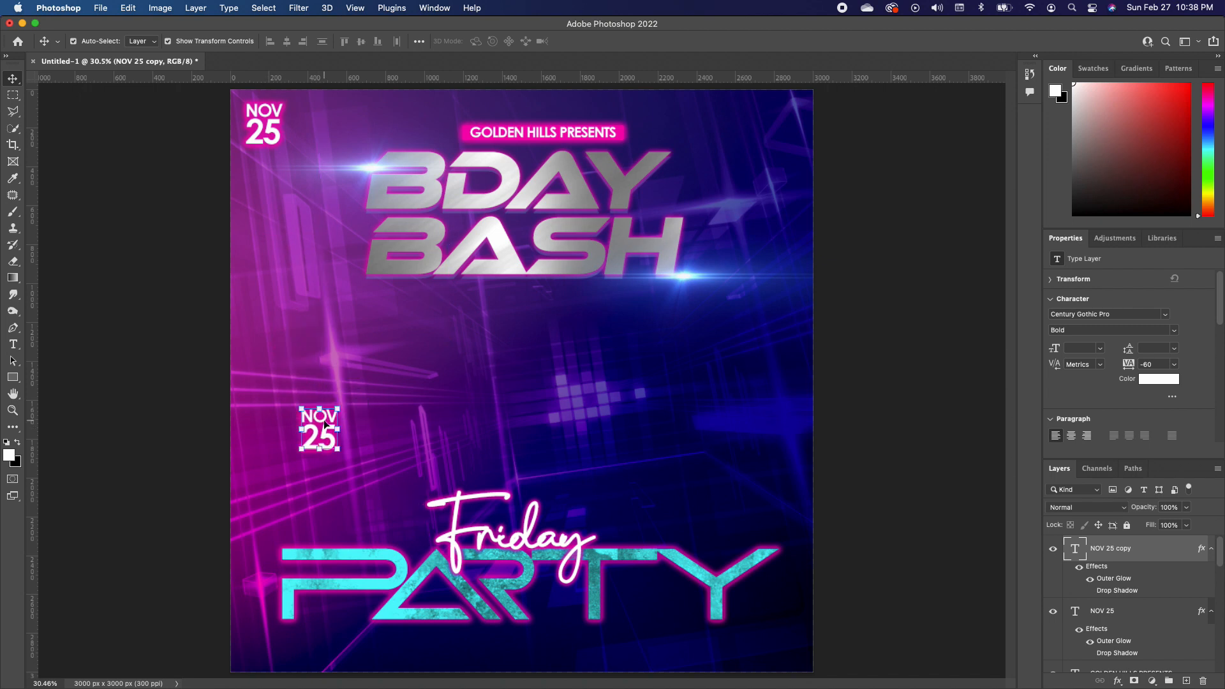
double_click(322, 422)
type("7")
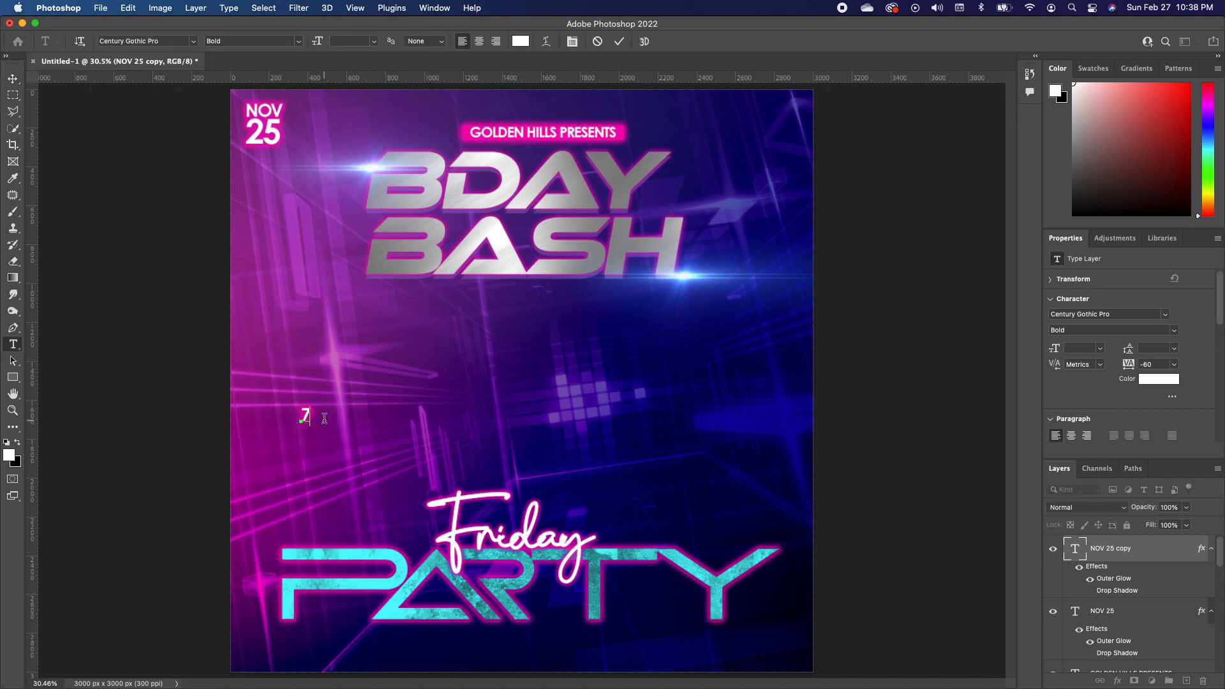
double_click(308, 416)
left_click(193, 41)
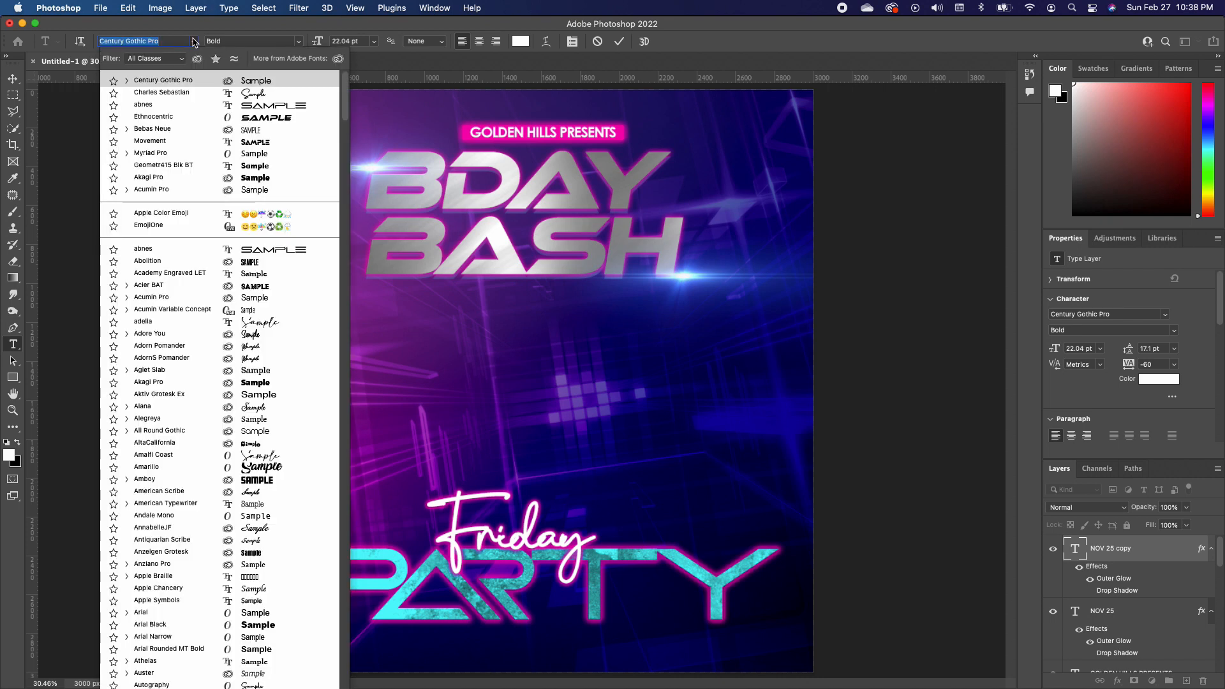
left_click(249, 132)
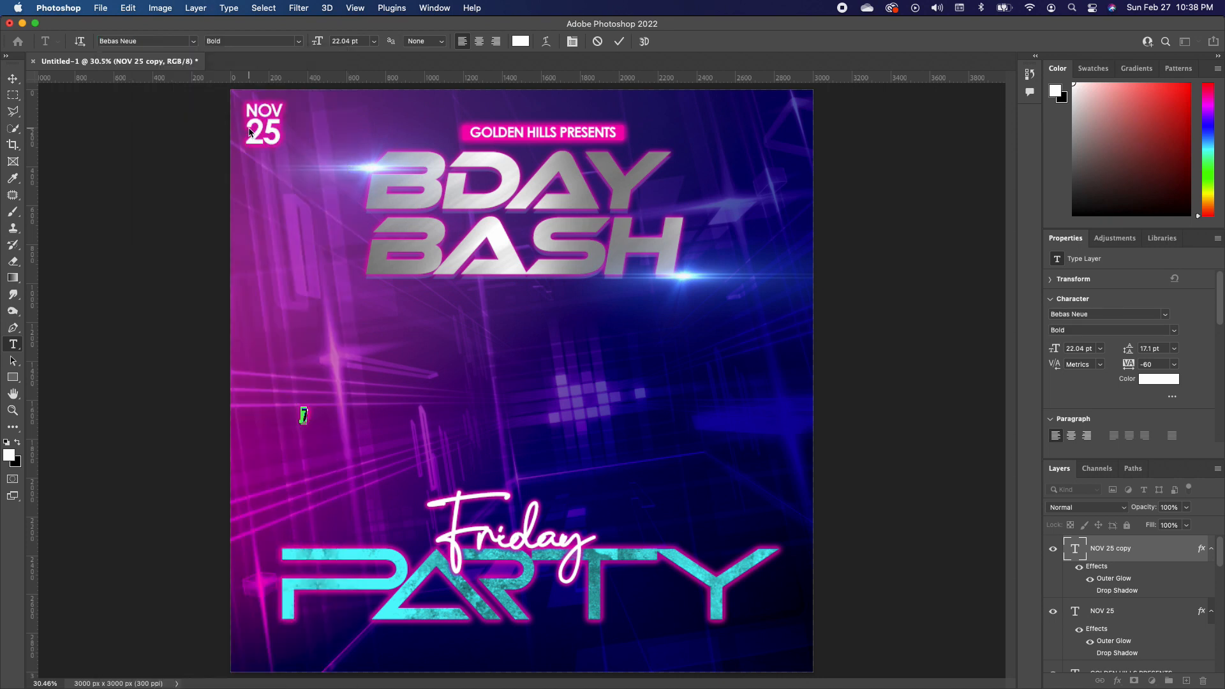
Step: Enlarge the "7" to about 56 pt and place it directly beneath the "P" of "PARTY"
left_click(13, 78)
left_click_drag(310, 404, 296, 656)
key("Return")
Step: Duplicate the "7" and turn the copy into a stacked "30 PM" at about 27 pt beside it
left_click(345, 656)
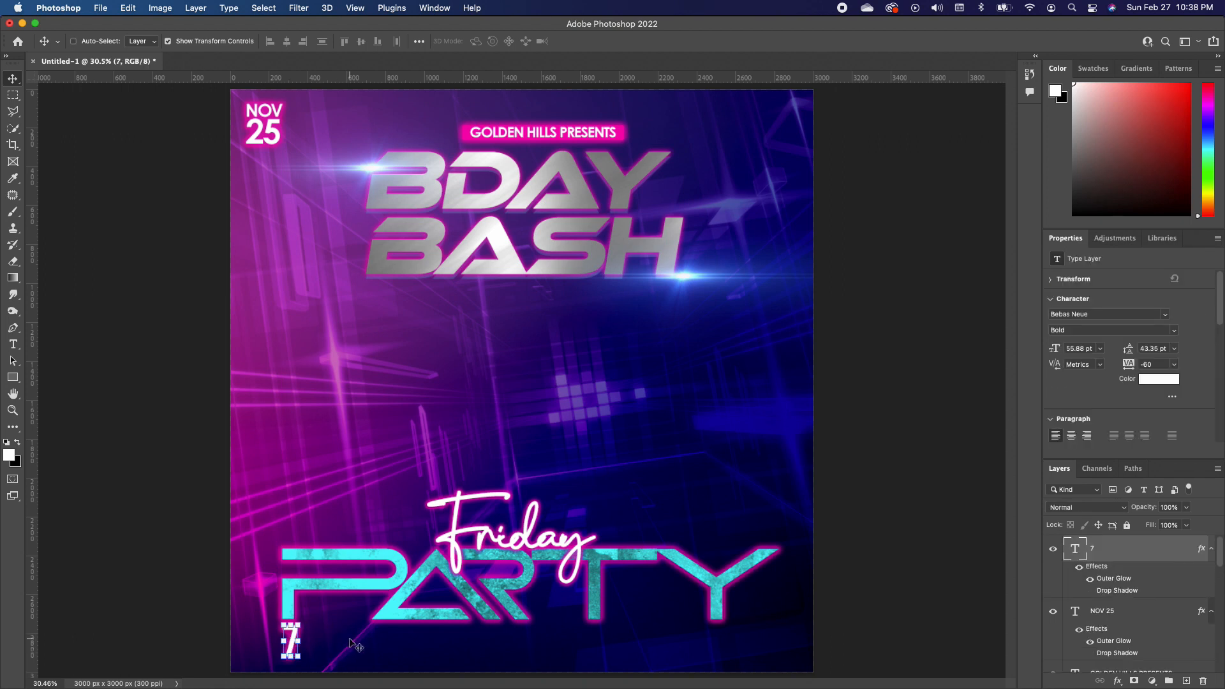
key("super+j")
left_click_drag(292, 645, 321, 645)
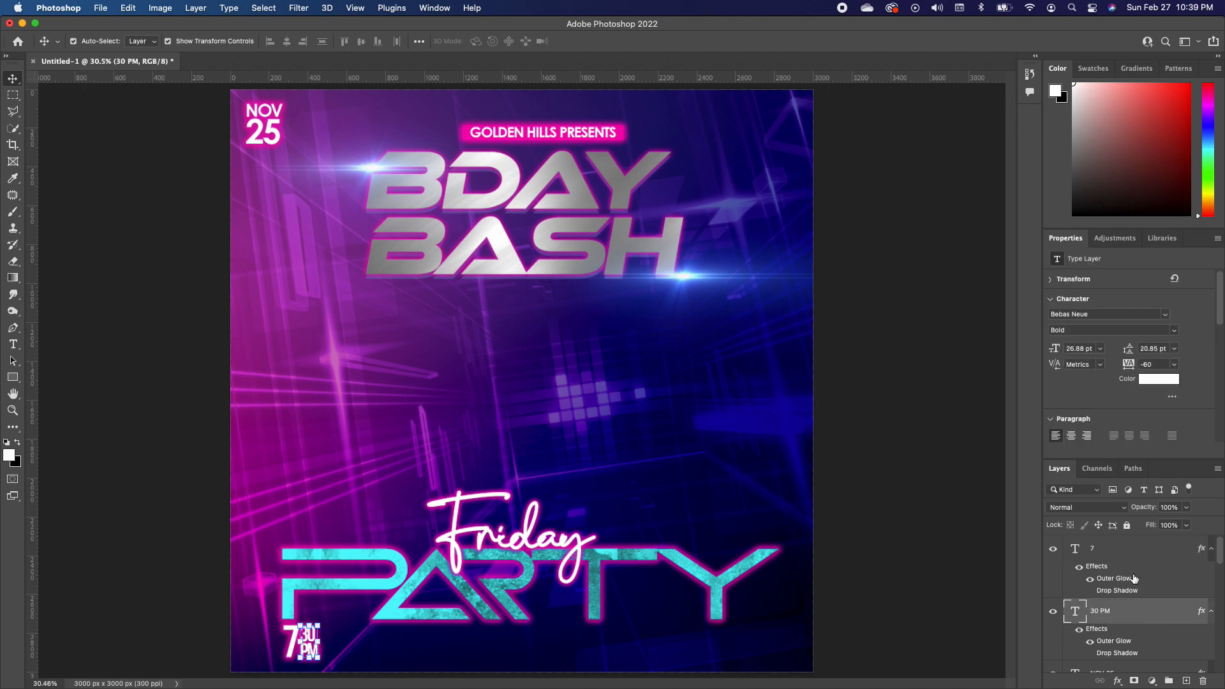
Step: Select the "7" and "30 PM" text layers together and shift the time slightly towards the flyer's lower-left corner
left_click(1126, 553, "shift")
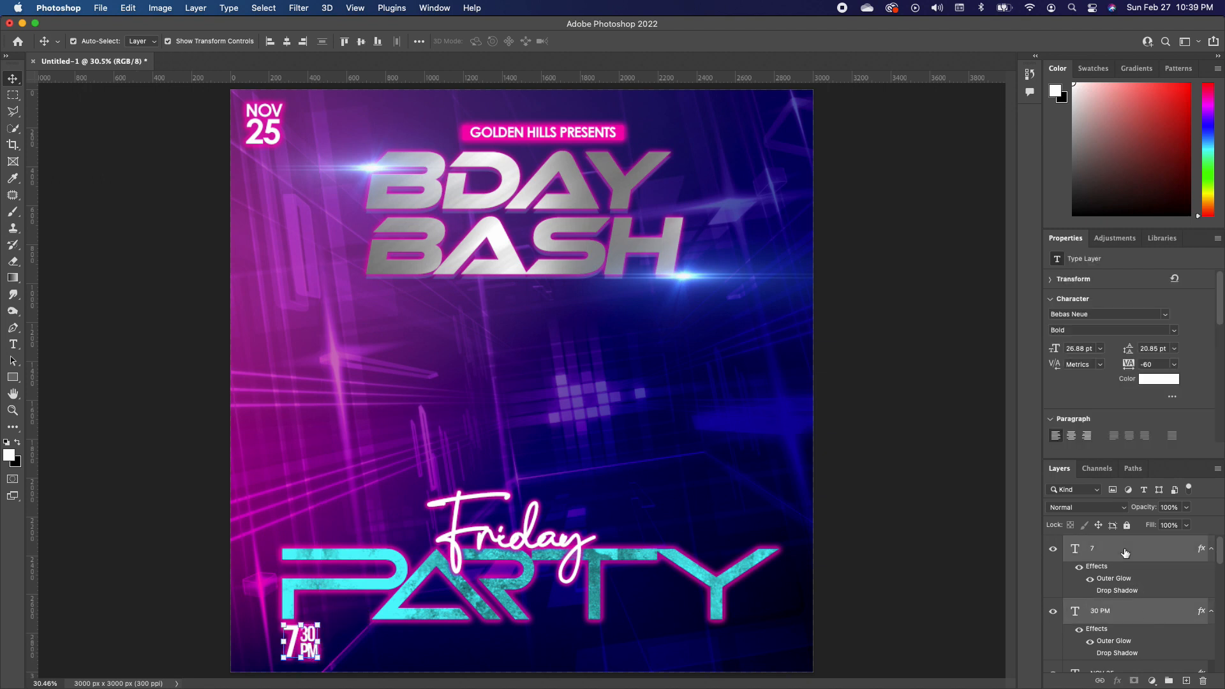
right_click(1125, 552)
scroll(1000, 550, "down", 5)
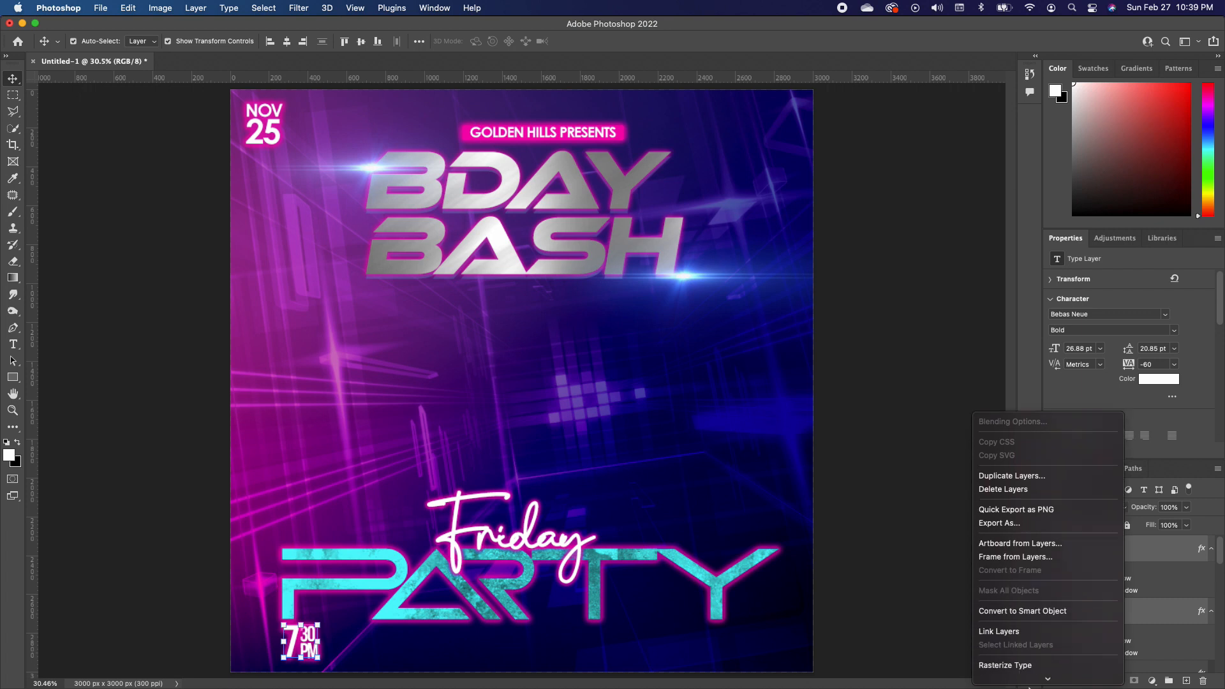
left_click(999, 524)
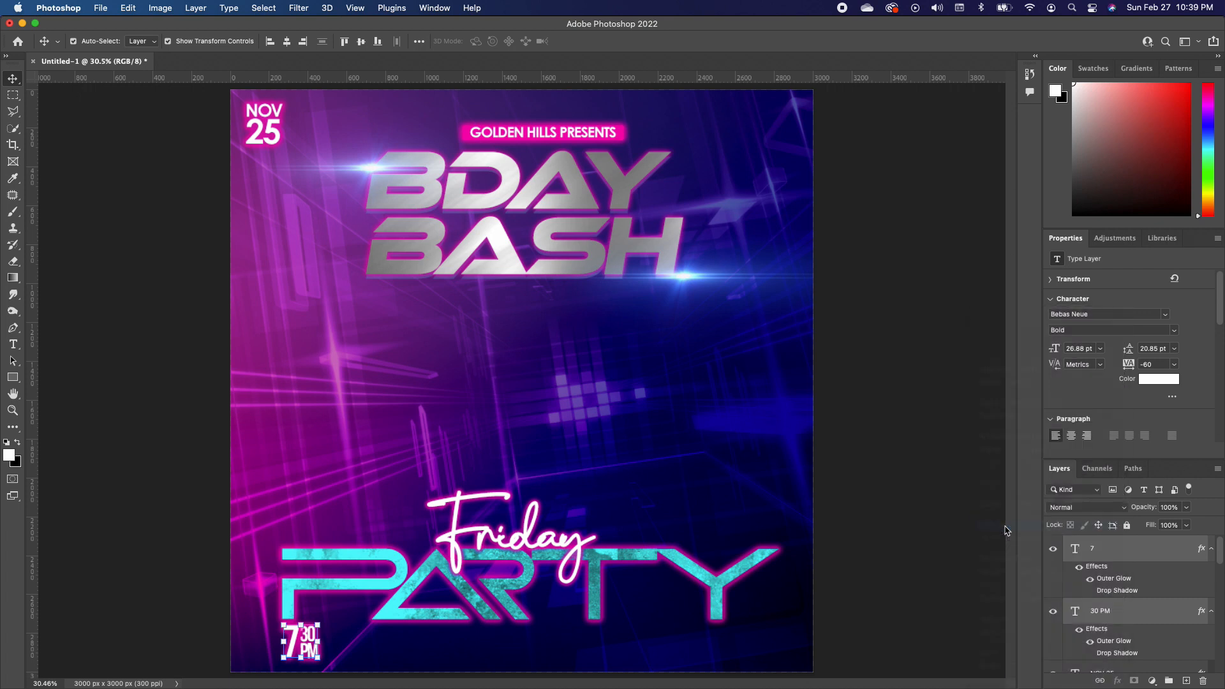
left_click(290, 436)
left_click(883, 429)
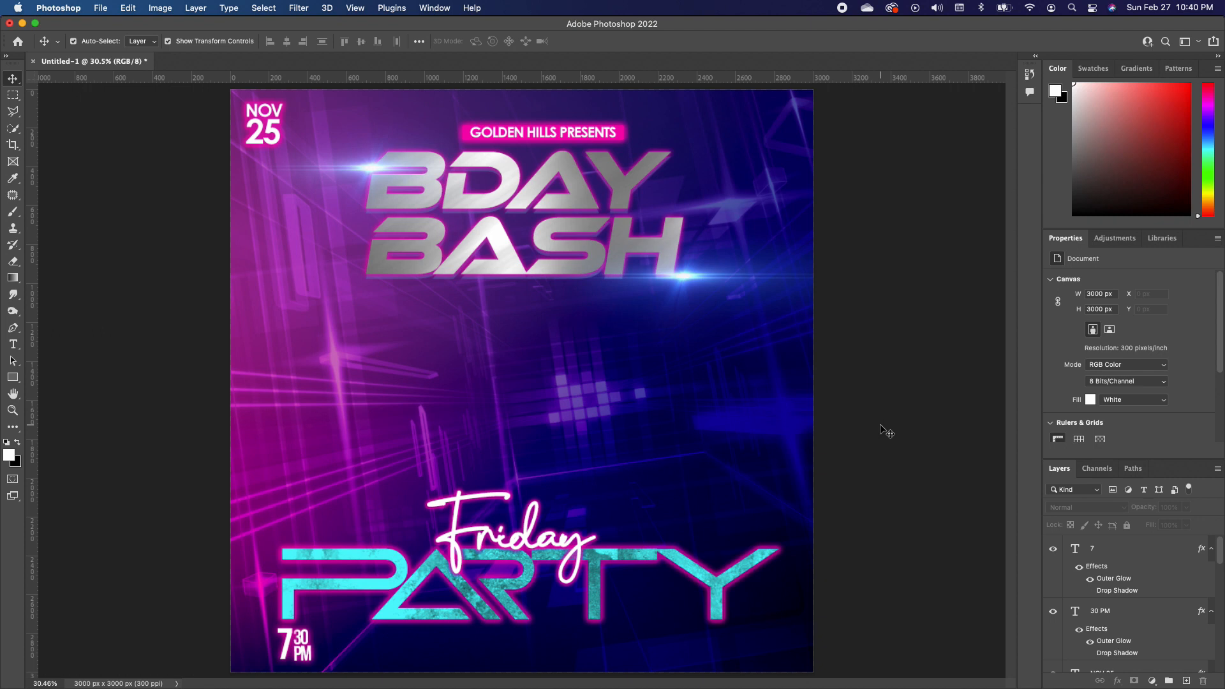
Step: Place the photo of the man in the red plaid shirt into the flyer, centred at full canvas height
key("super+Tab")
left_click_drag(805, 180, 503, 396)
key("Return")
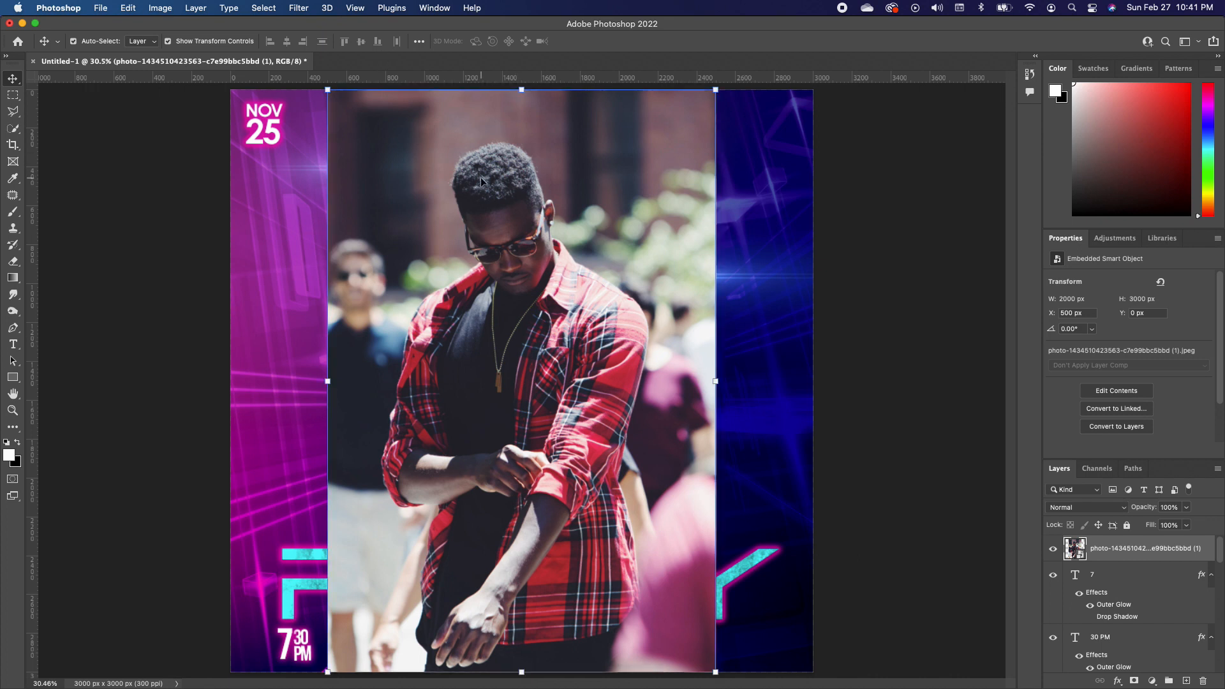
Step: Select the man in the photo with Select Subject and refine the selection along his shoulder with the Quick Selection tool
left_click(19, 133)
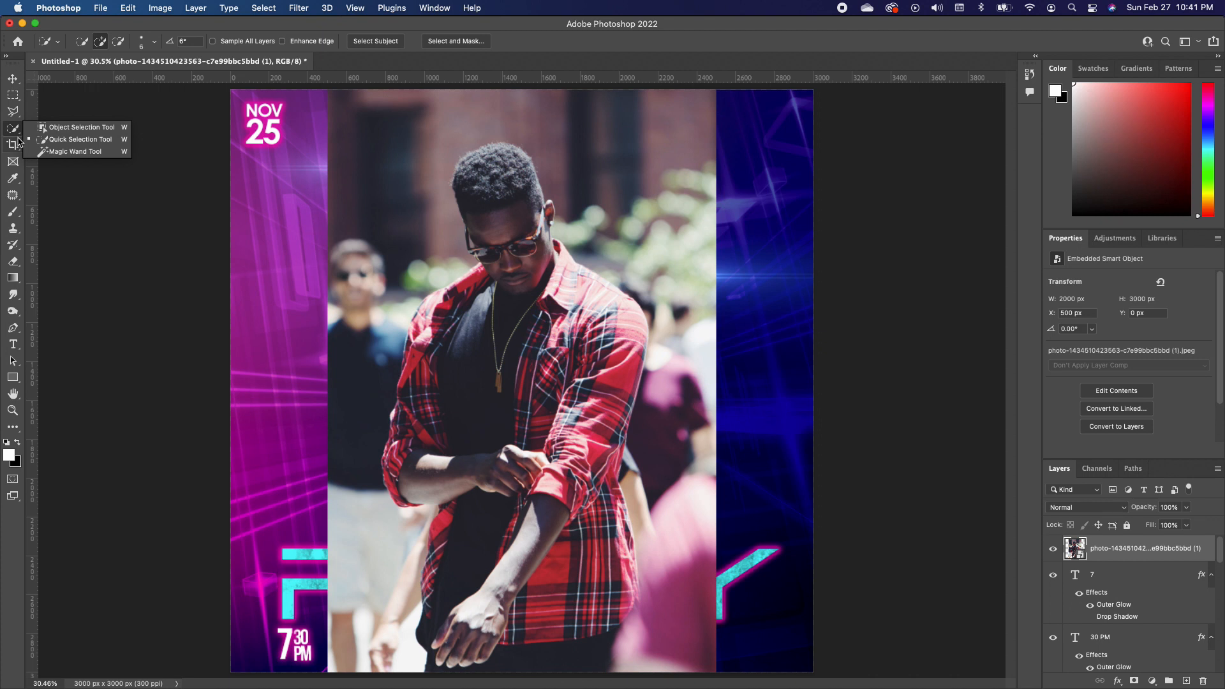
left_click(74, 140)
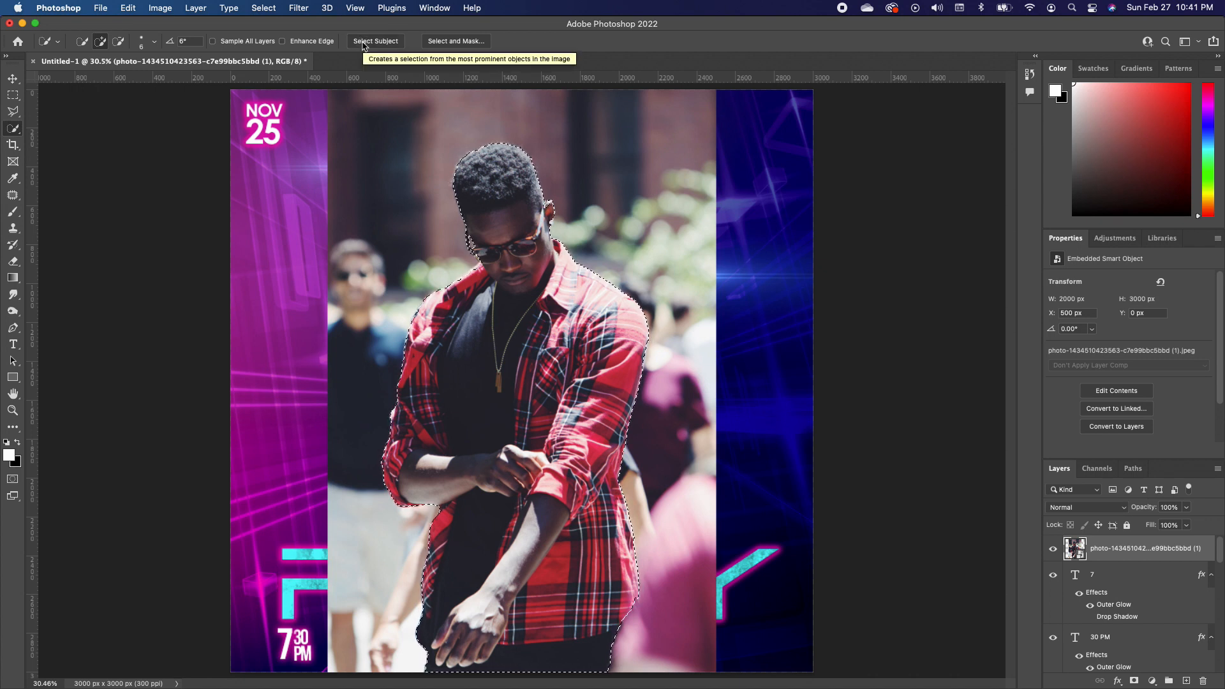
key("alt")
scroll(548, 182, "up", 6)
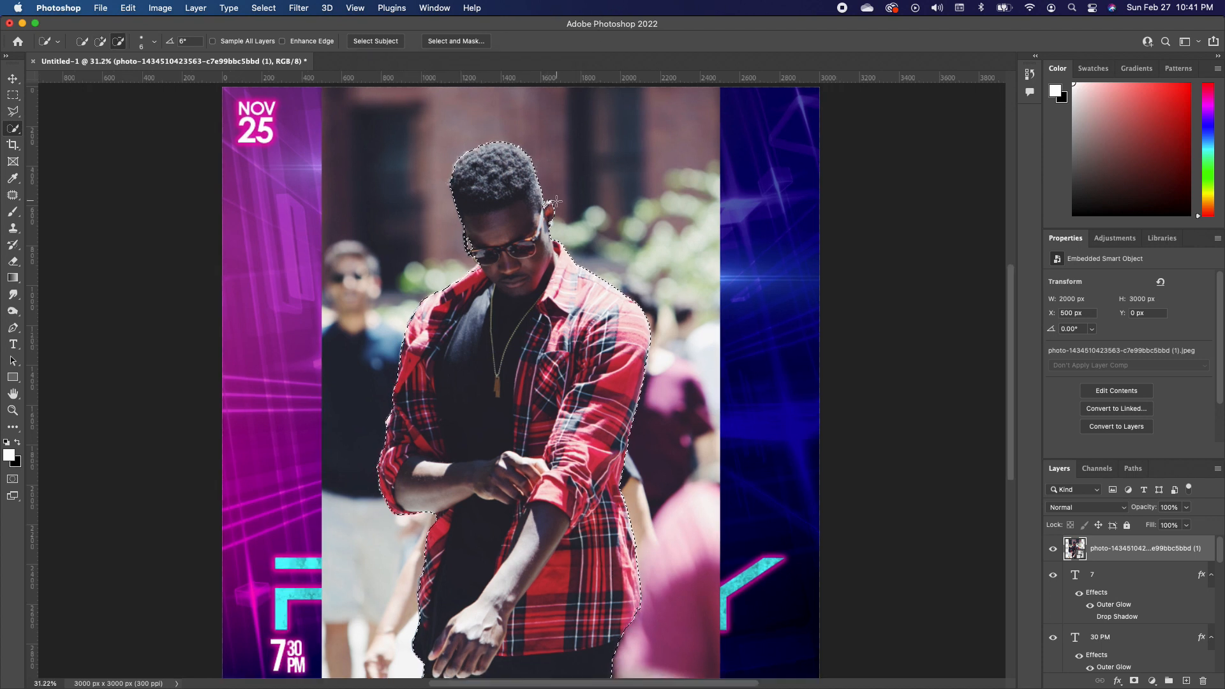
scroll(545, 191, "down", 1)
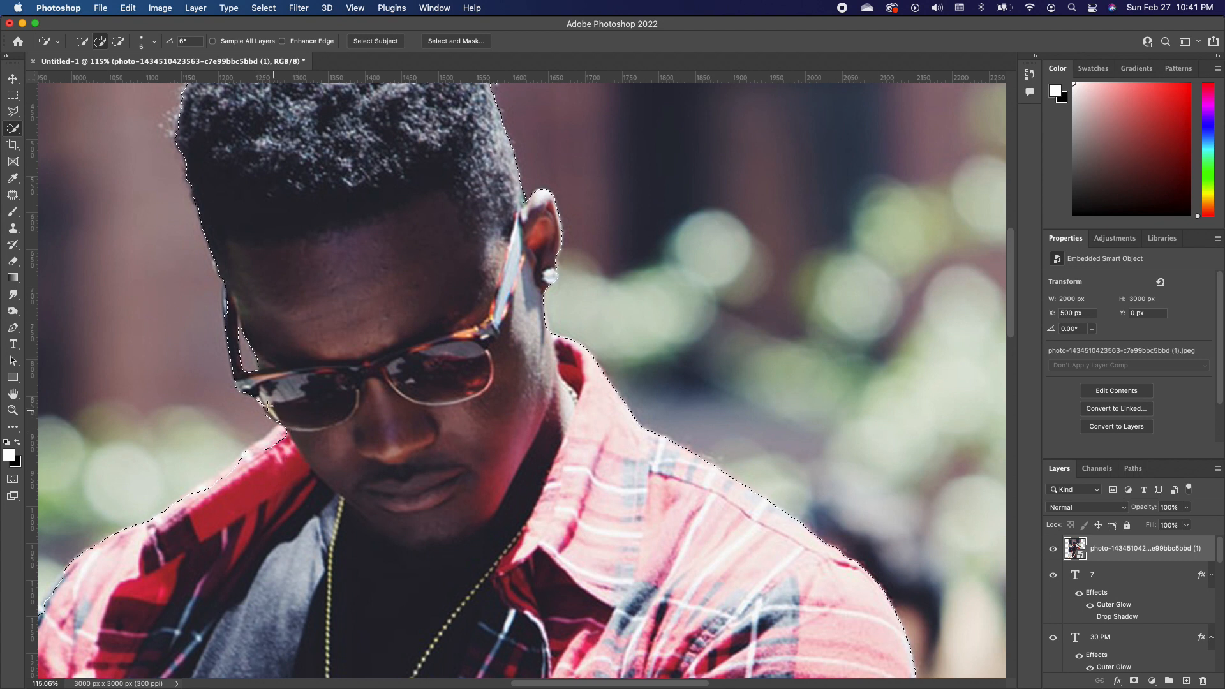
mouse_move(281, 452)
left_mouse_down()
mouse_move(160, 509)
mouse_move(192, 503)
mouse_move(172, 520)
left_mouse_up()
scroll(434, 474, "down", 2)
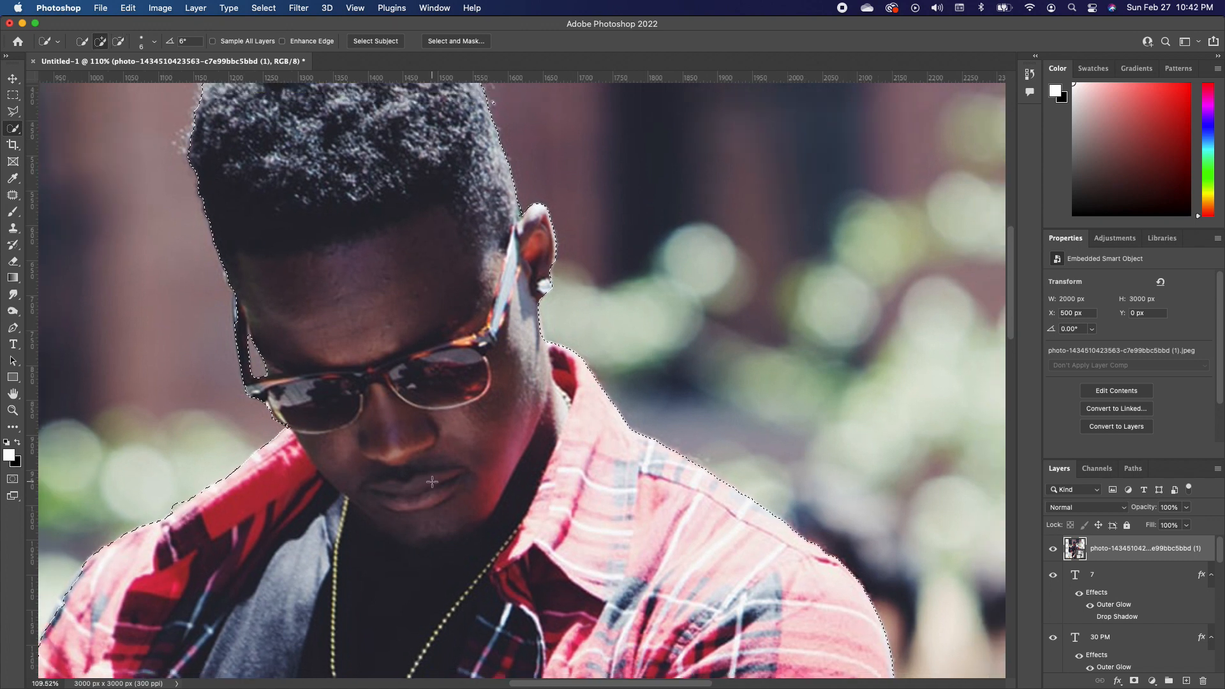
scroll(434, 474, "down", 6)
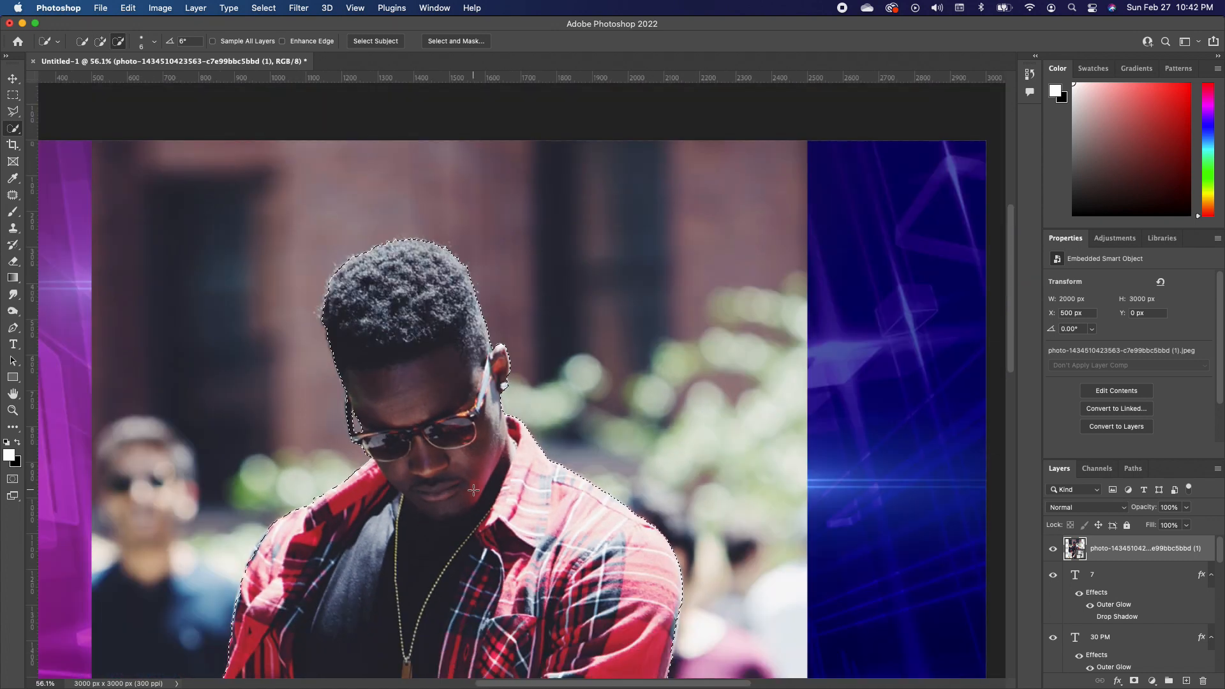
Step: Check the selection edges around the man's face and shoulder, and mask the photo layer to the selection
scroll(254, 584, "up", 6)
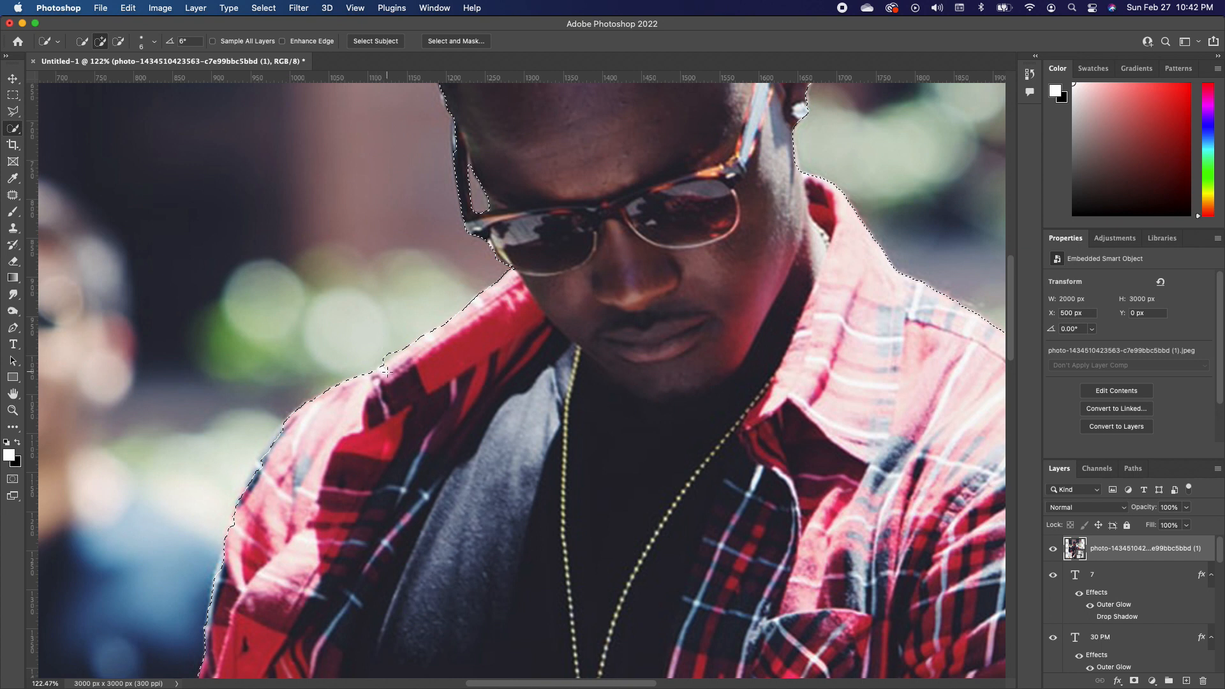
left_click(118, 41)
scroll(487, 393, "down", 3)
scroll(504, 254, "up", 5)
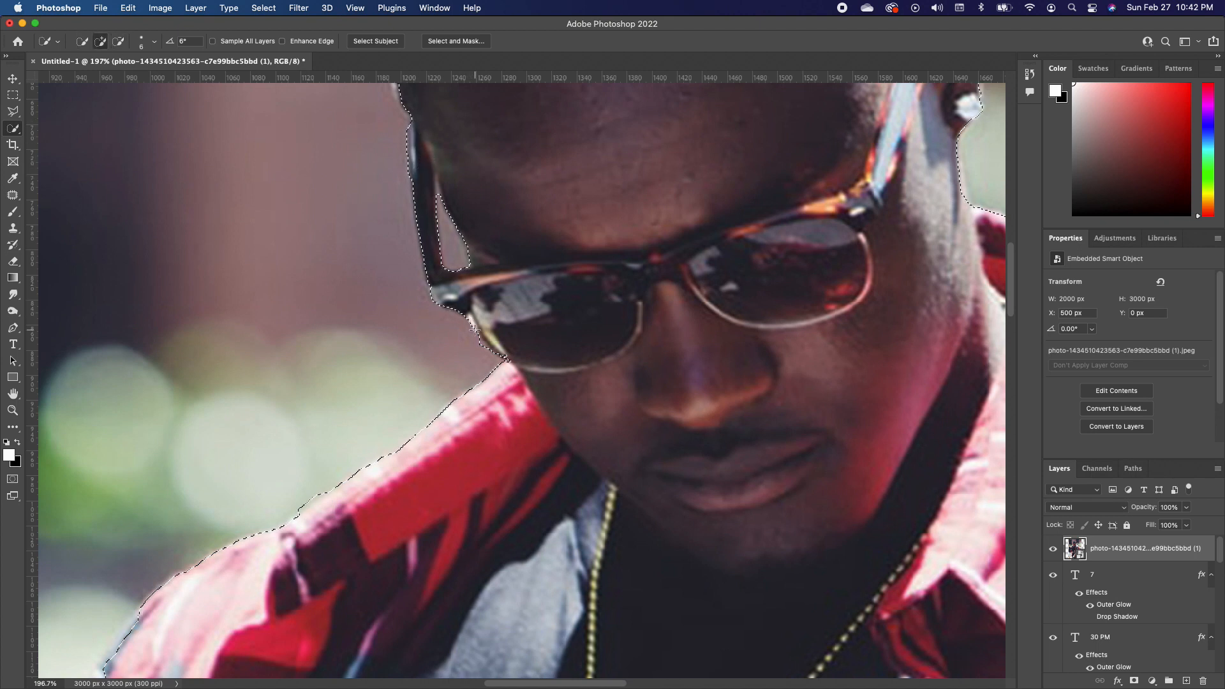
scroll(473, 328, "down", 6)
scroll(513, 322, "down", 3)
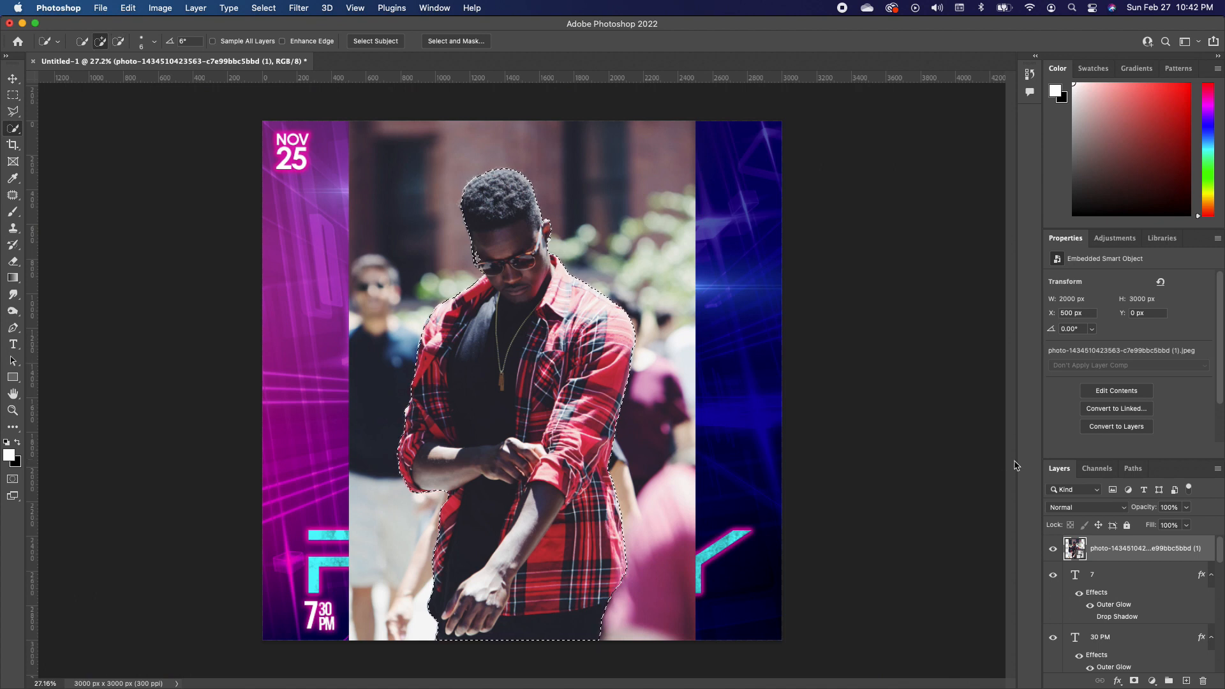
left_click(1135, 681)
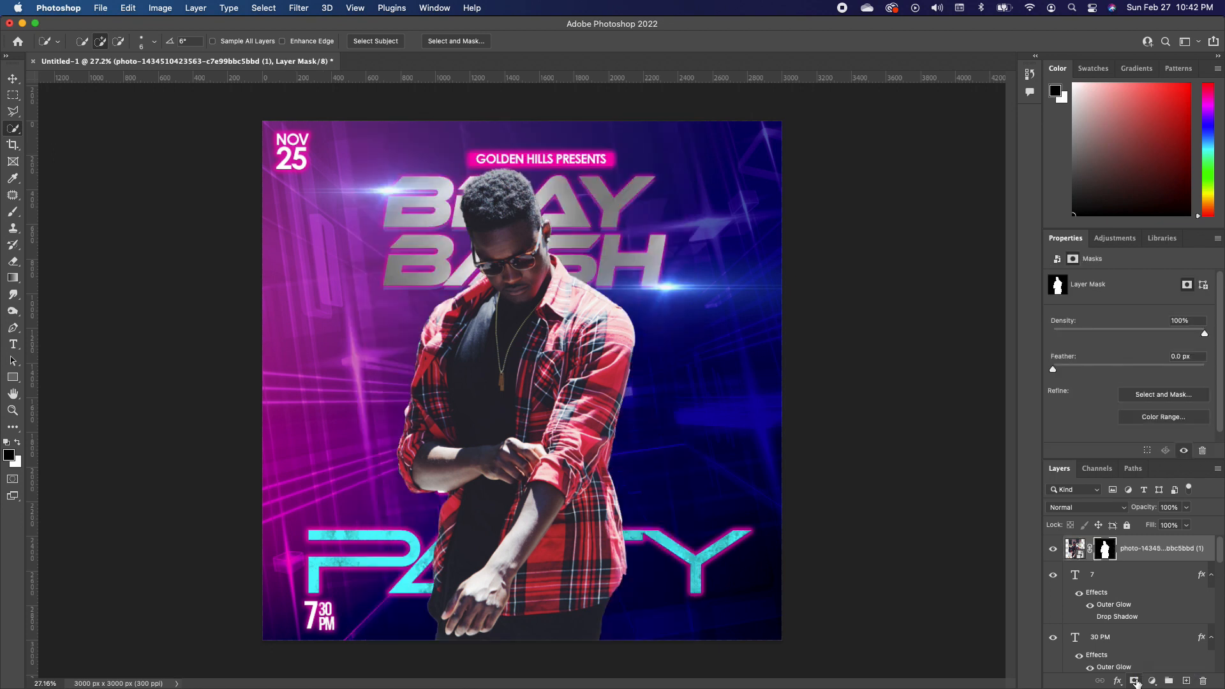
Step: Move the masked man's layer below the "party" and "Friday" text layers, directly above the light flare layers
key("v")
mouse_move(570, 417)
left_mouse_down()
mouse_move(571, 439)
mouse_move(571, 412)
left_mouse_up()
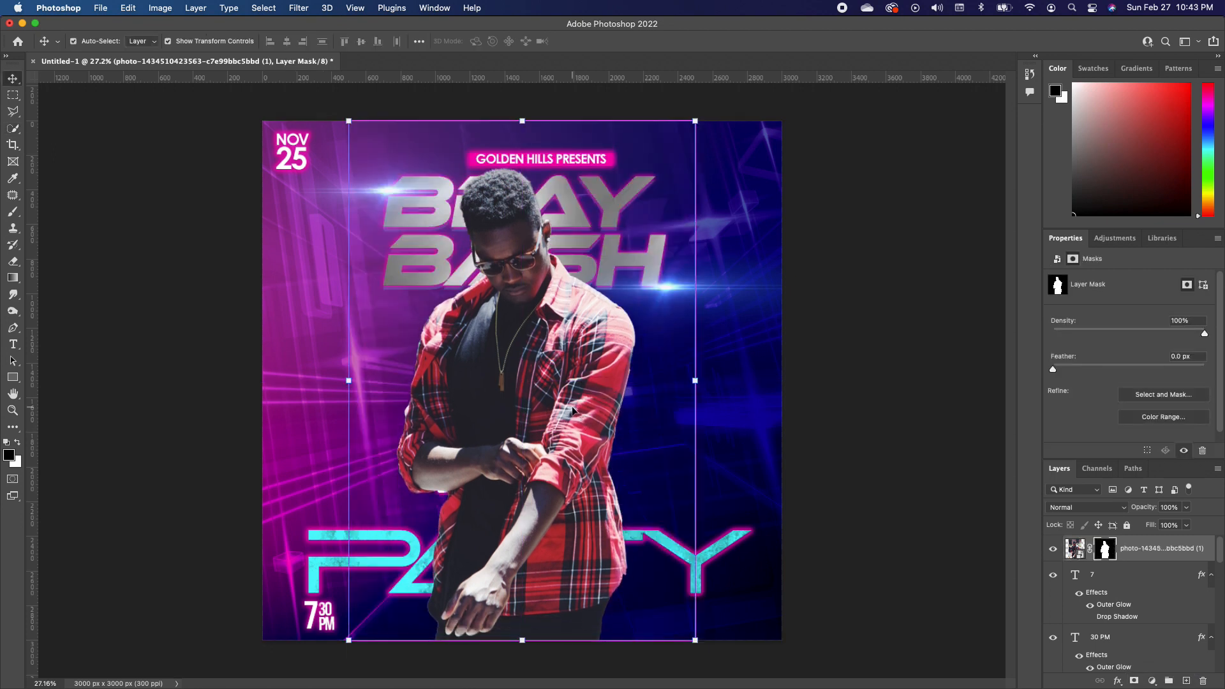
left_click_drag(1182, 548, 1096, 583)
key("x")
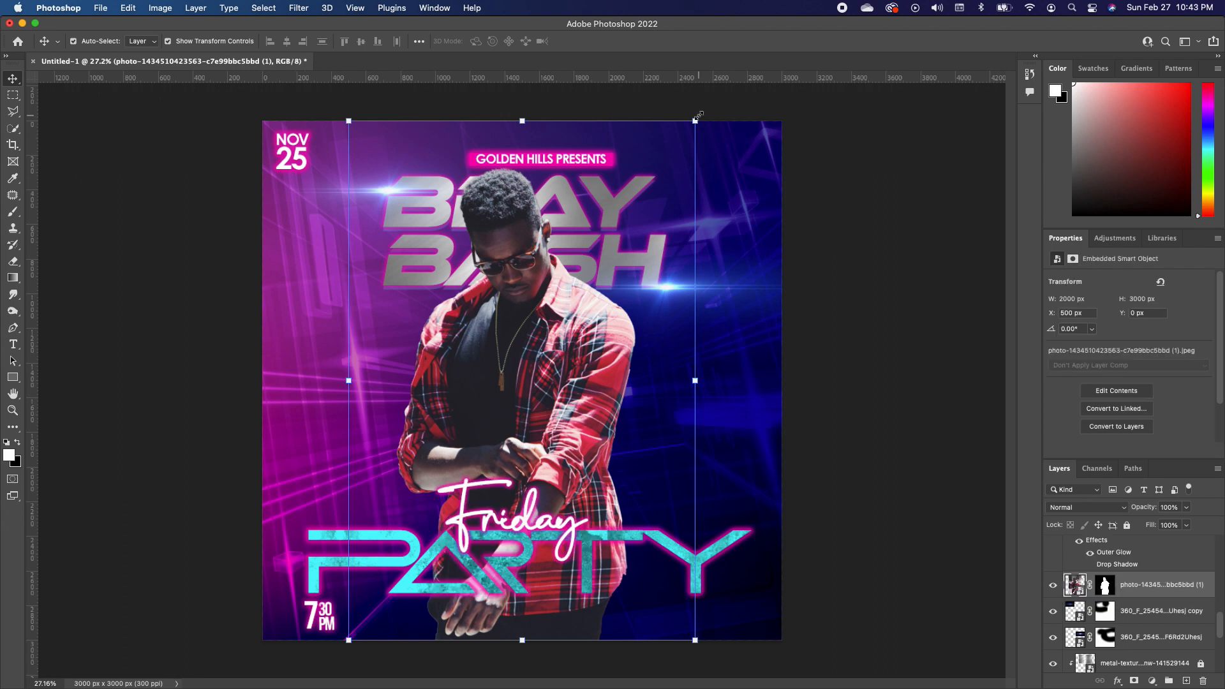
Step: Scale the cut-out man to about 89% and centre him horizontally, with his head overlapping "BASH" and his lower body at the canvas edge
left_click_drag(695, 121, 657, 179)
left_click_drag(505, 385, 515, 387)
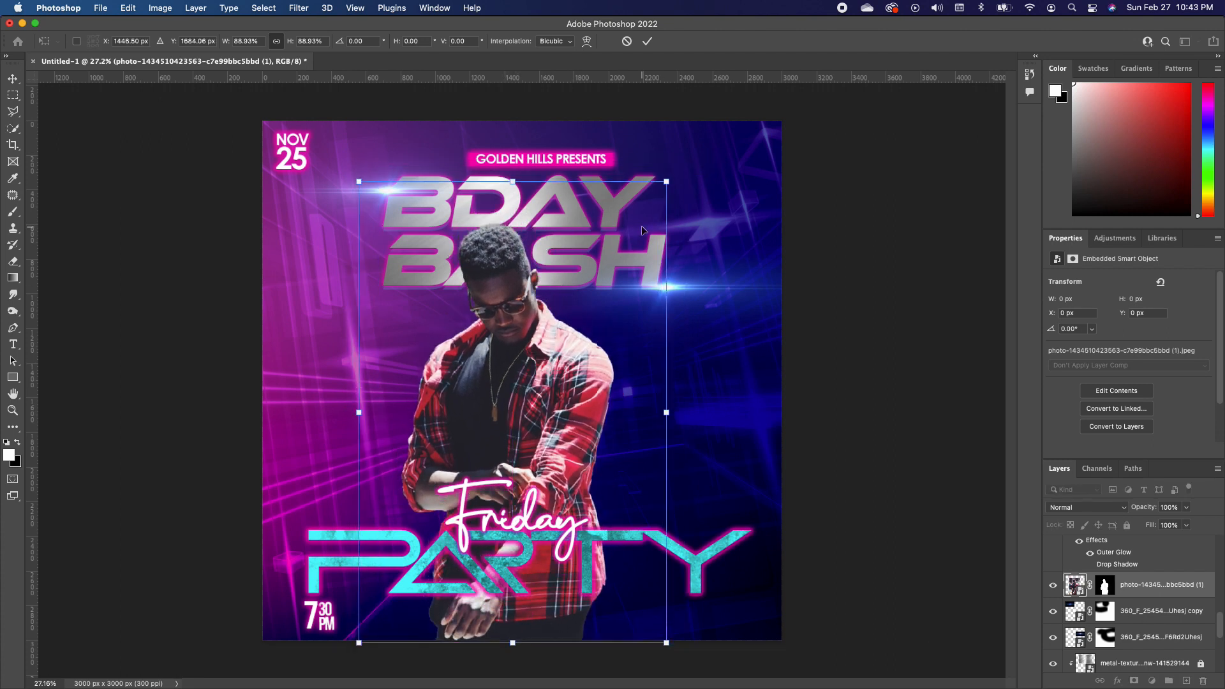
left_click_drag(543, 336, 560, 338)
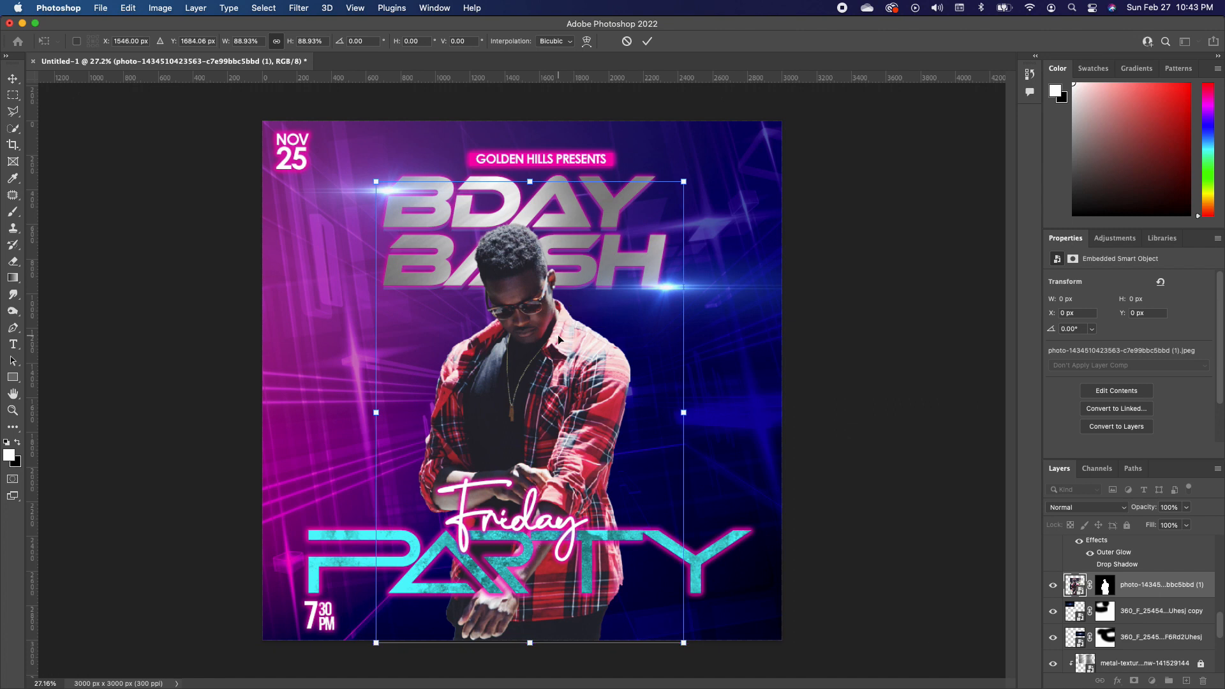
key("Return")
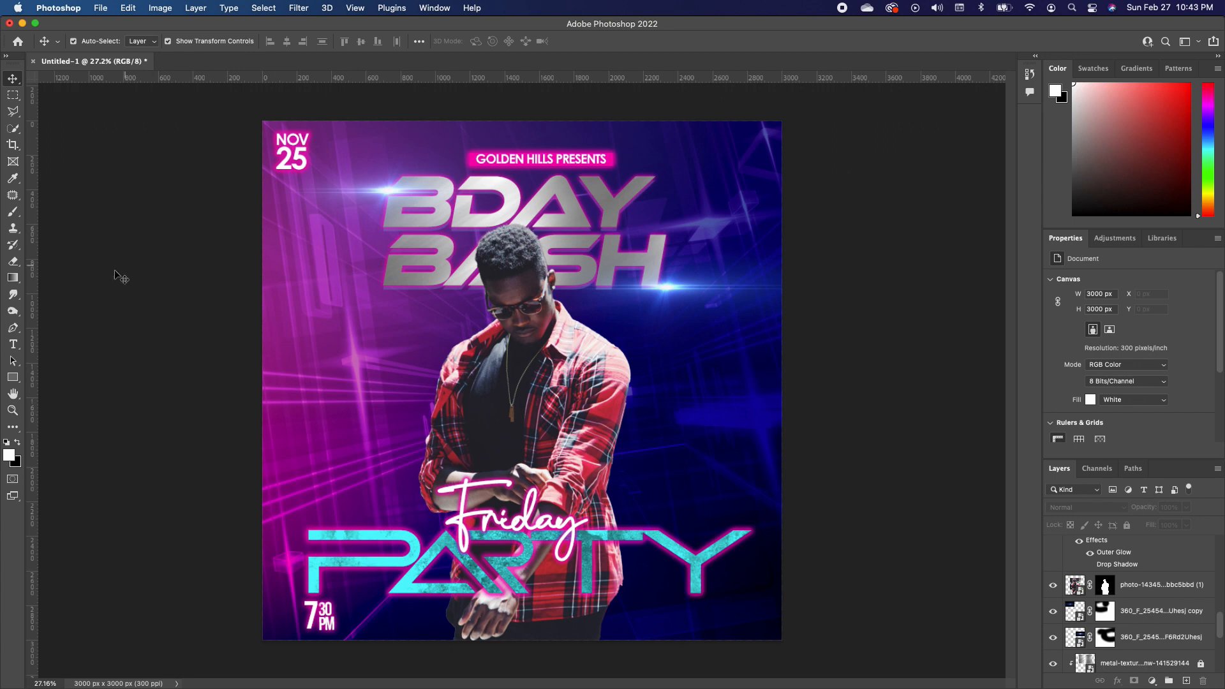
Step: Add a white text line with the venue's street address in Century Gothic Pro Bold at 16 pt
left_click(13, 344)
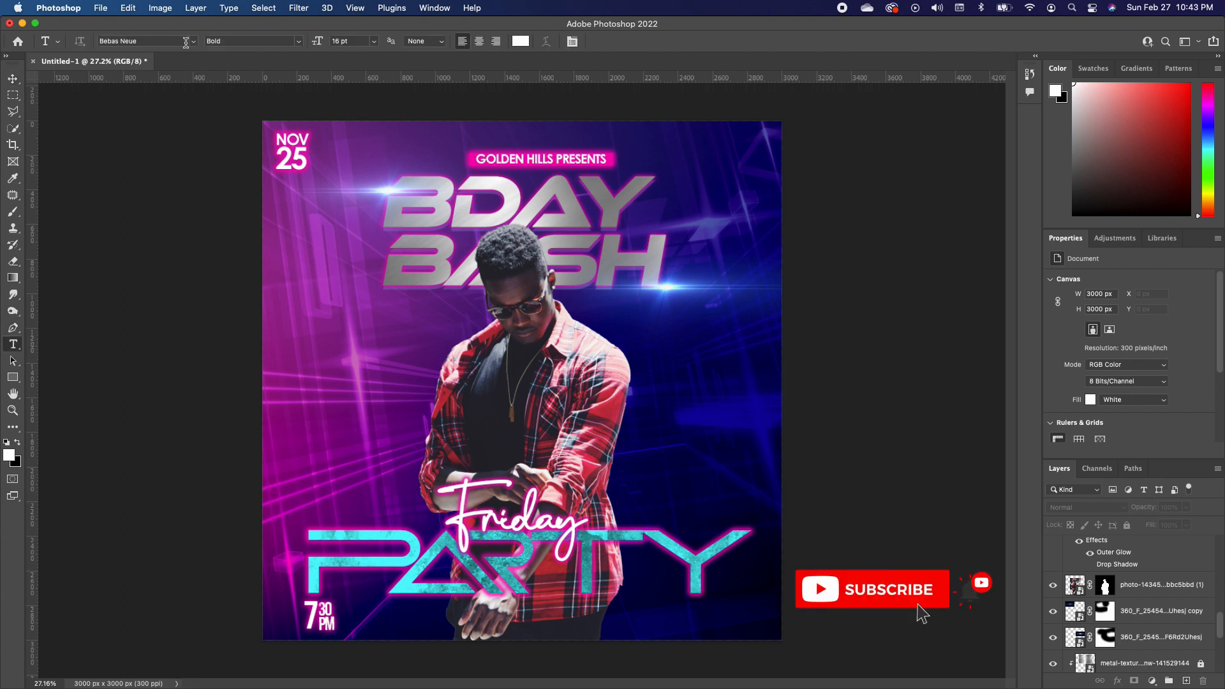
left_click(194, 42)
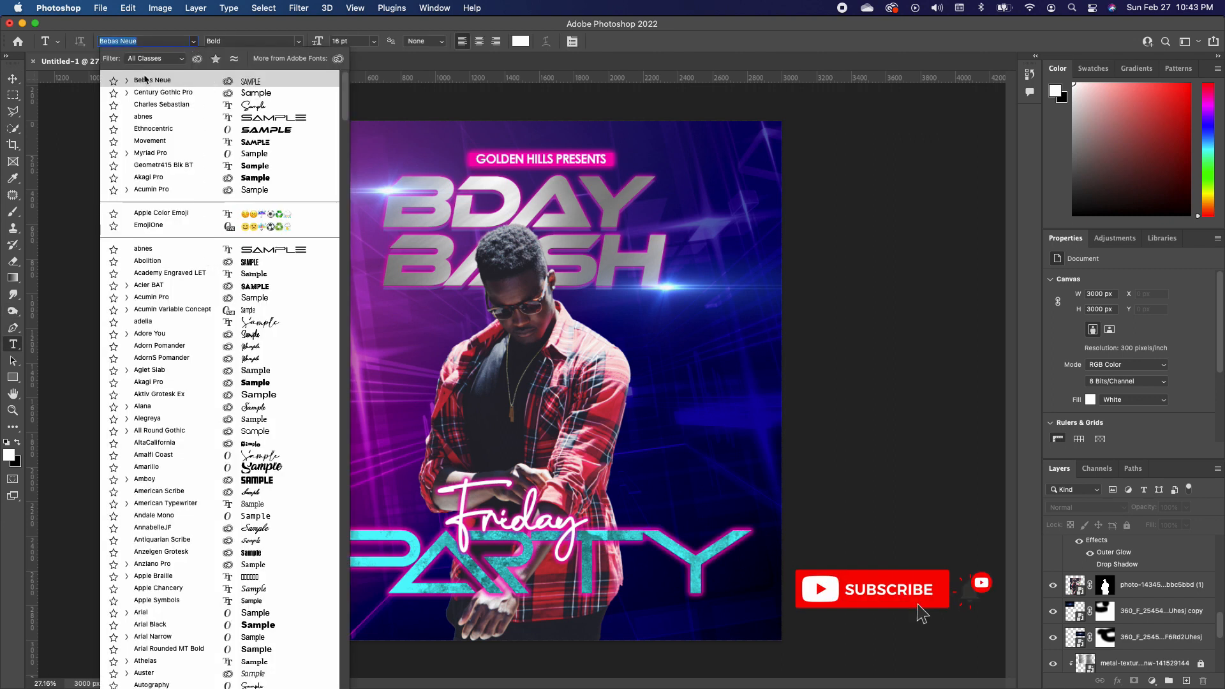
left_click(260, 94)
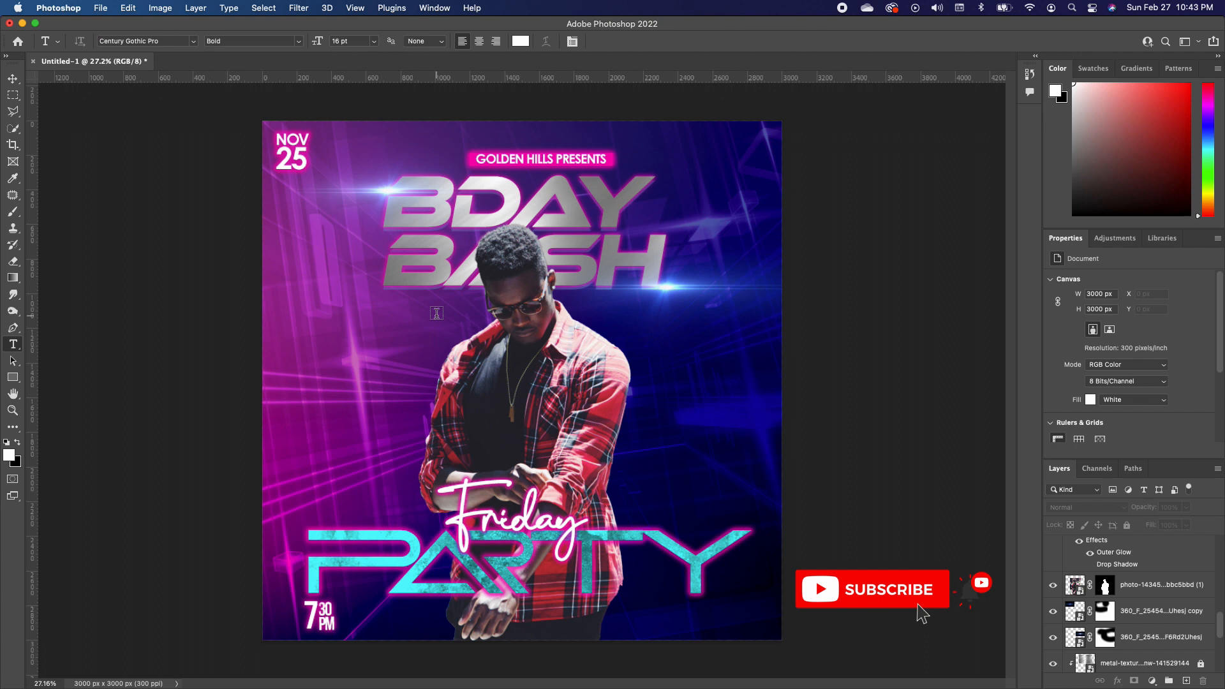
left_click(337, 384)
type("2020 HILLSIDE STREET / MEMPHIS TN 98900")
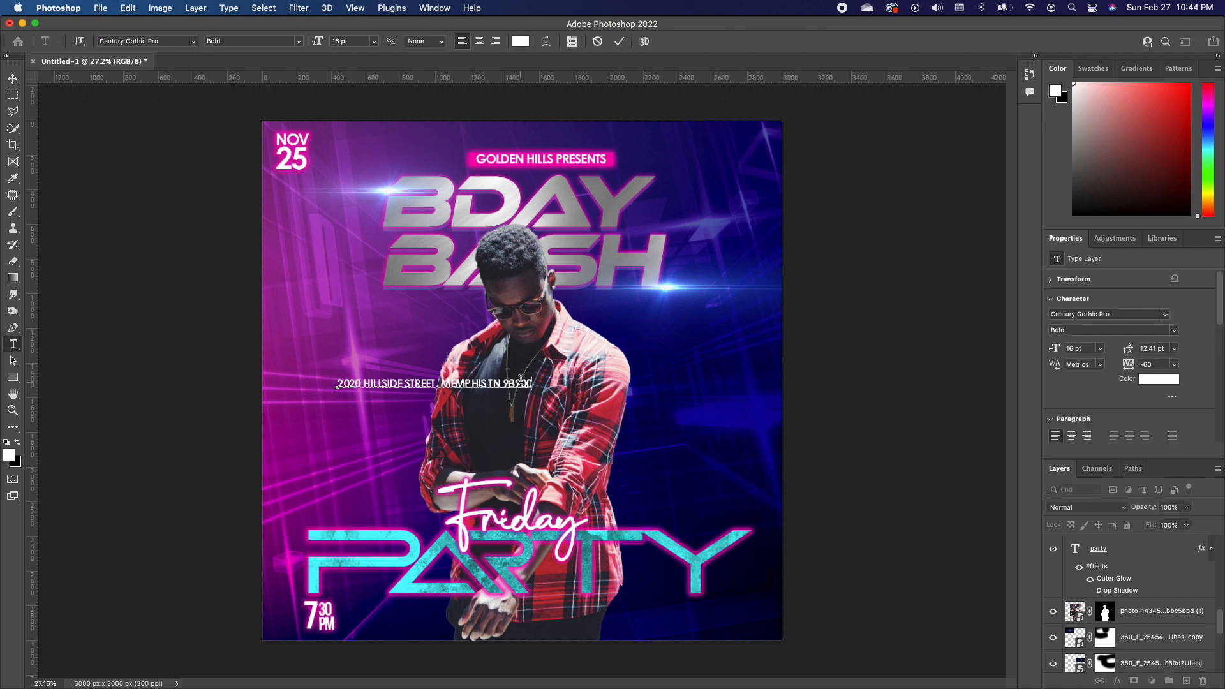
left_click(488, 383)
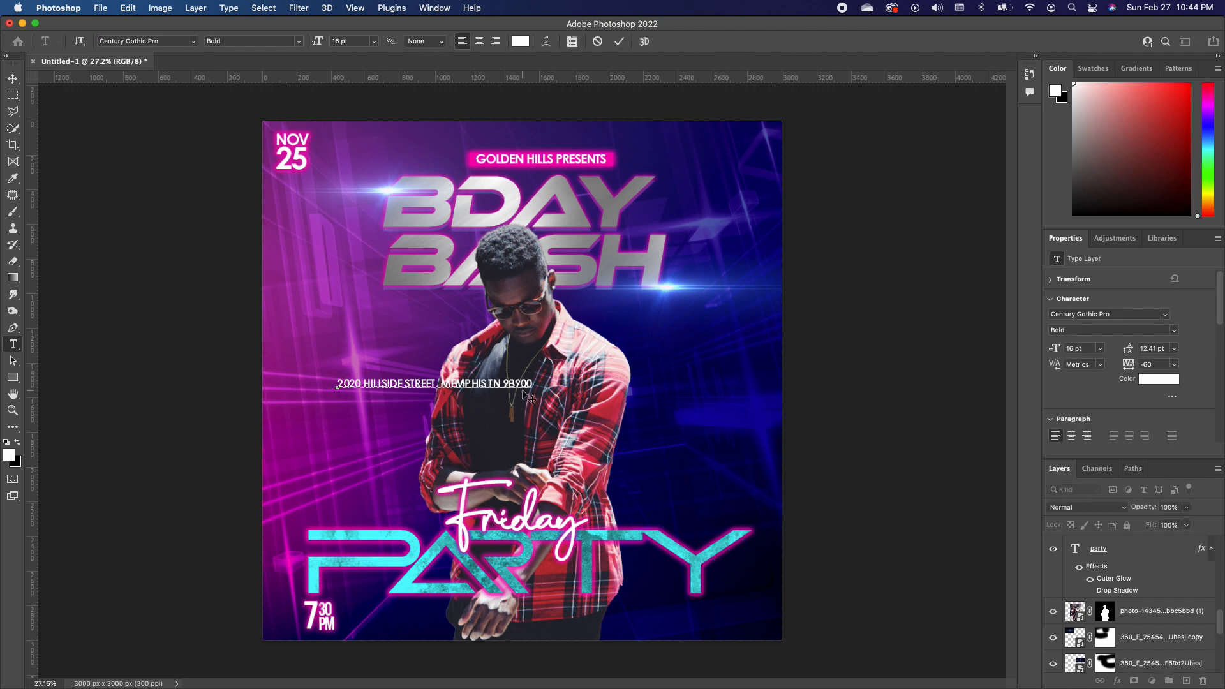
Step: Move the address line to the flyer's lower edge, set its tracking to 340 and centre it under "PARTY"
left_click(12, 79)
left_click_drag(510, 384, 581, 626)
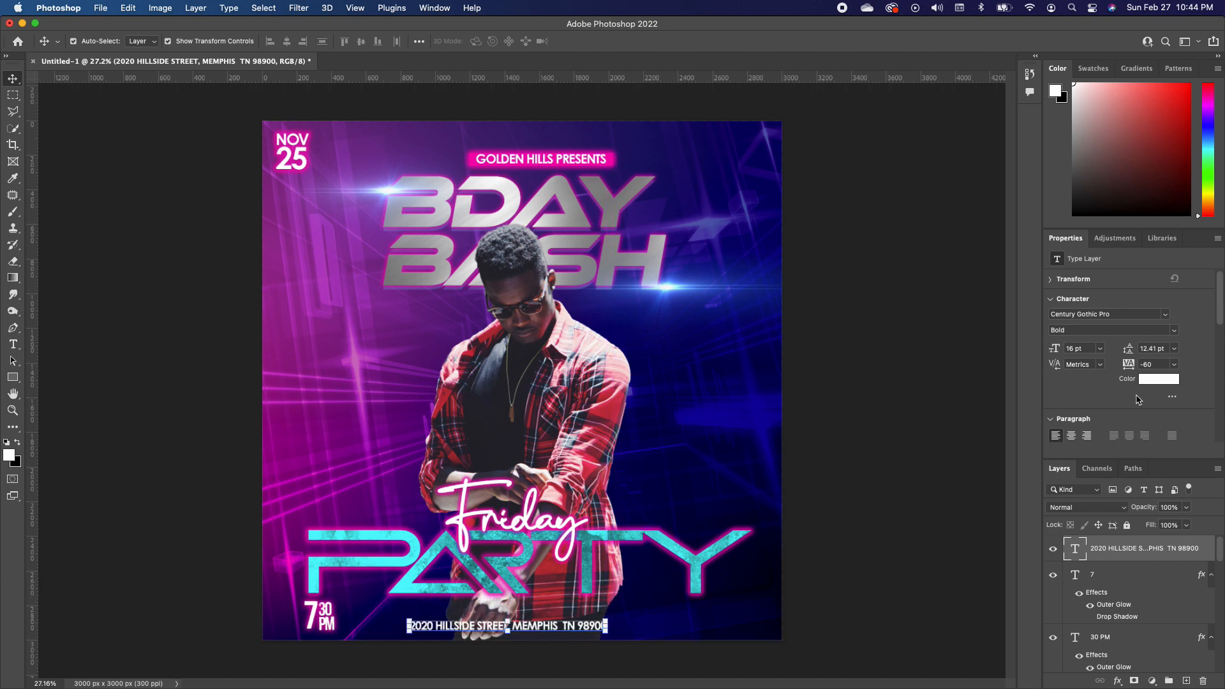
left_click_drag(1127, 366, 1140, 368)
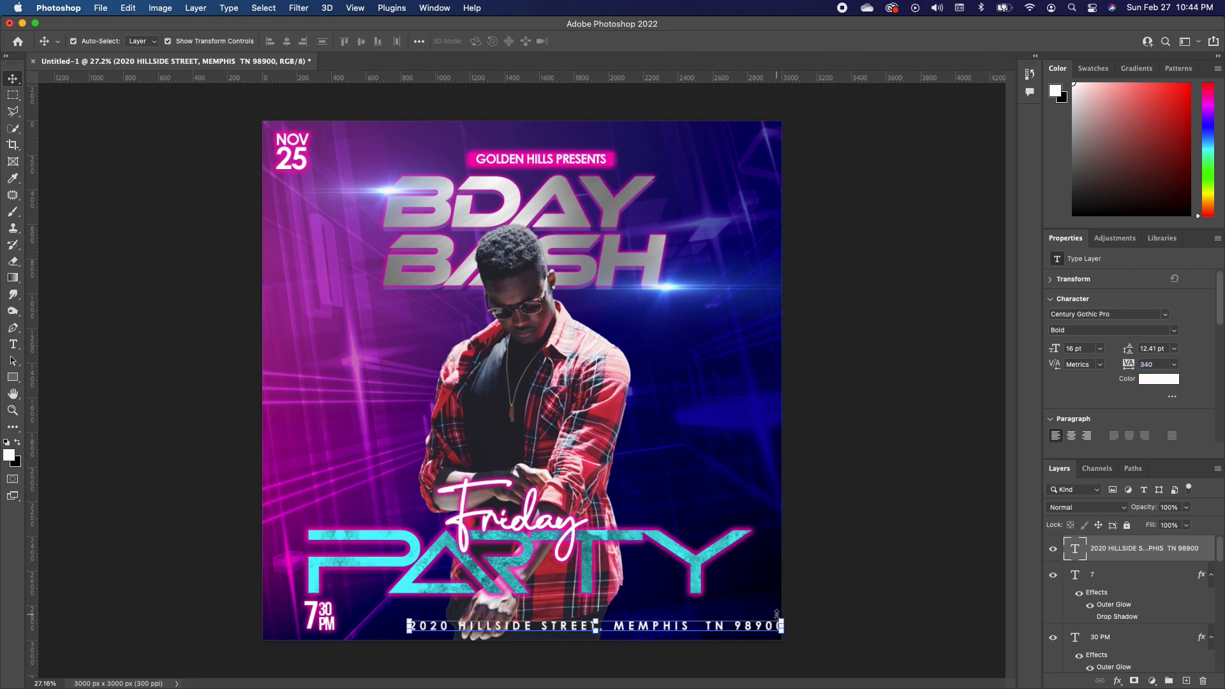
left_click_drag(743, 633, 690, 634)
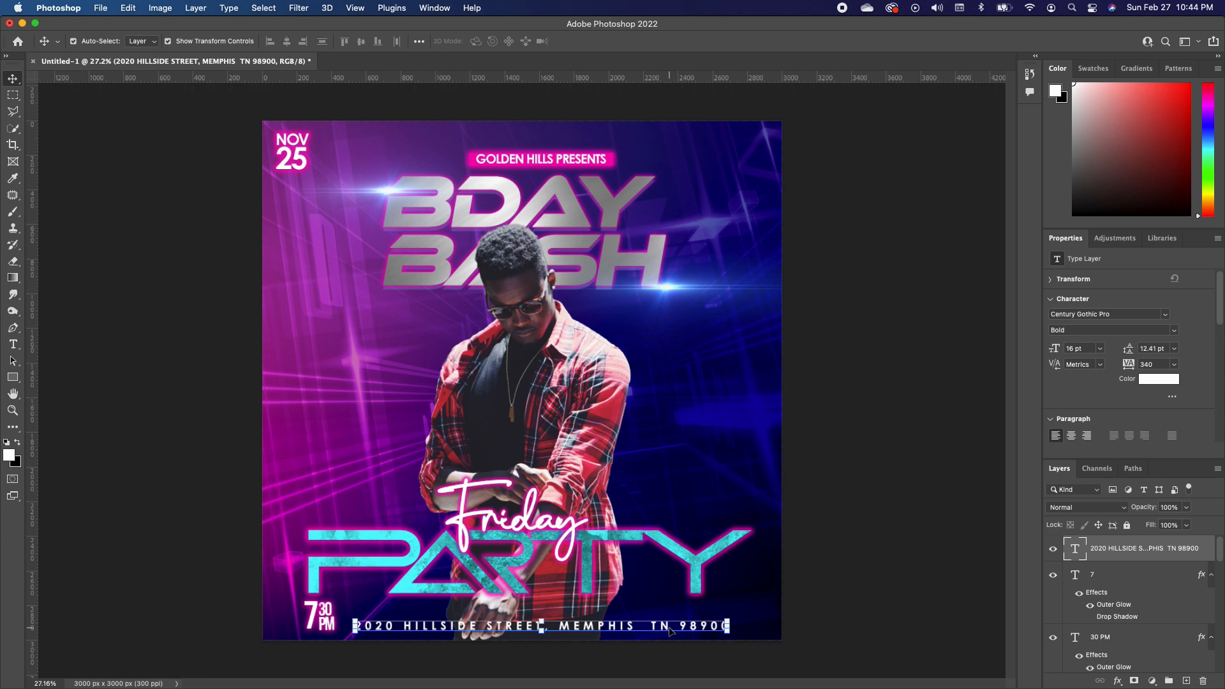
Step: Change the whole address line's font style to Regular
double_click(669, 631)
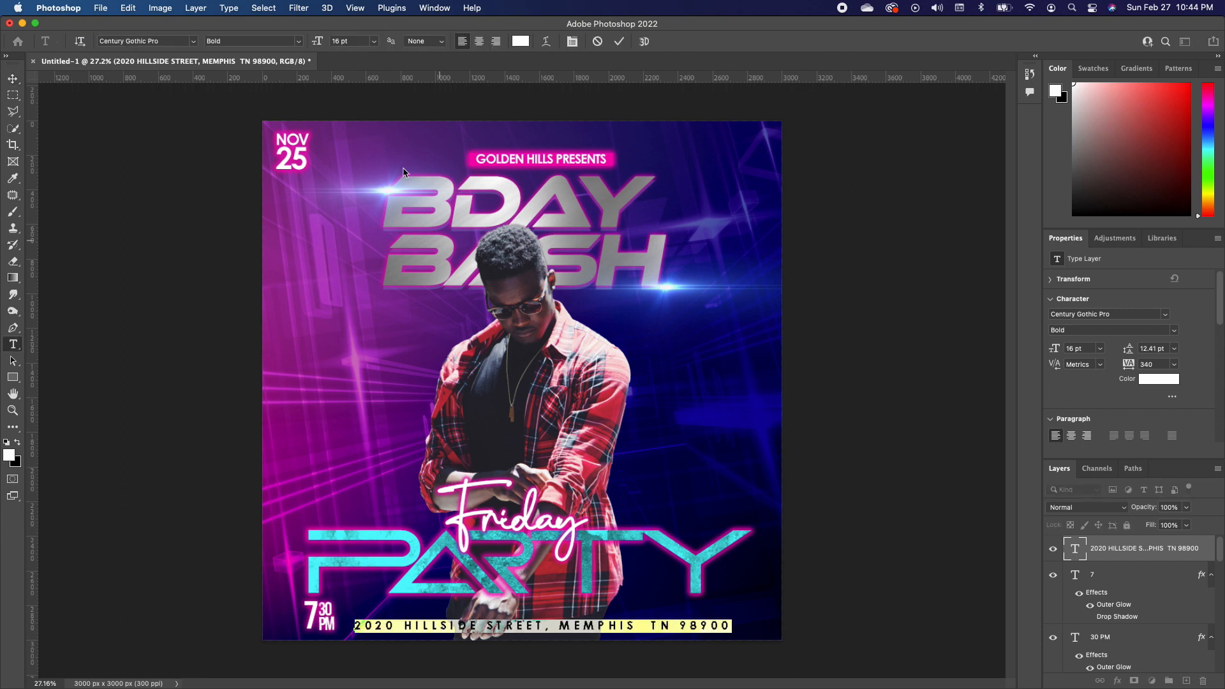
left_click(299, 41)
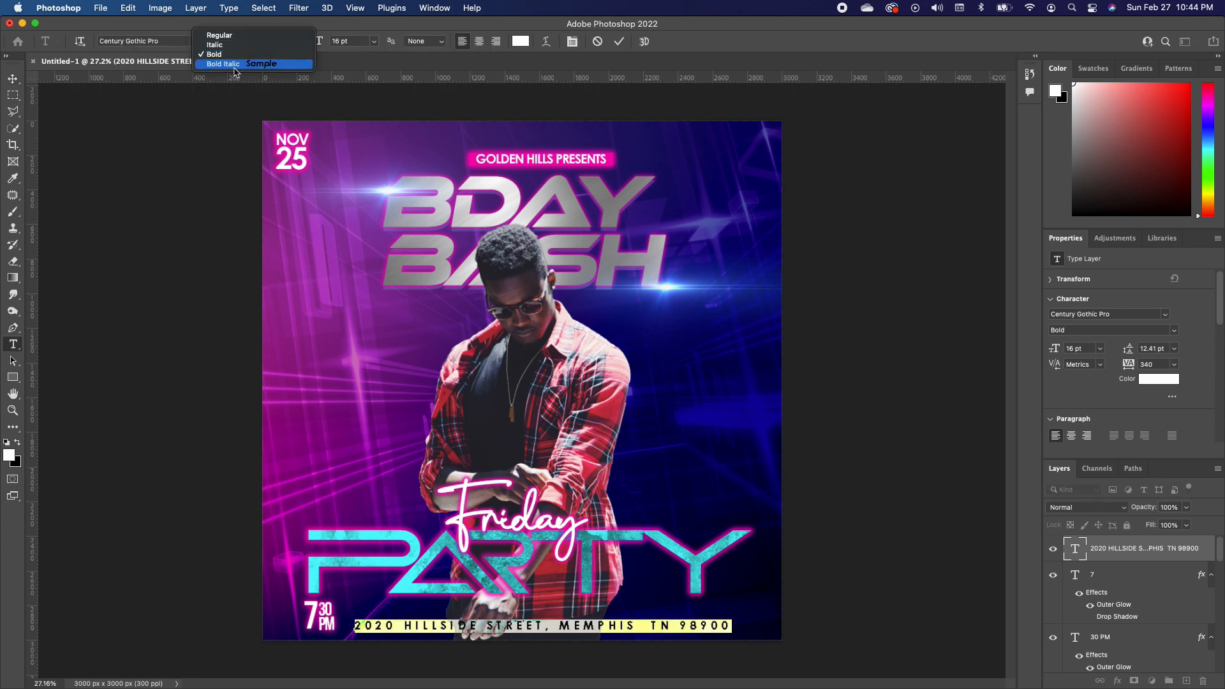
left_click(220, 36)
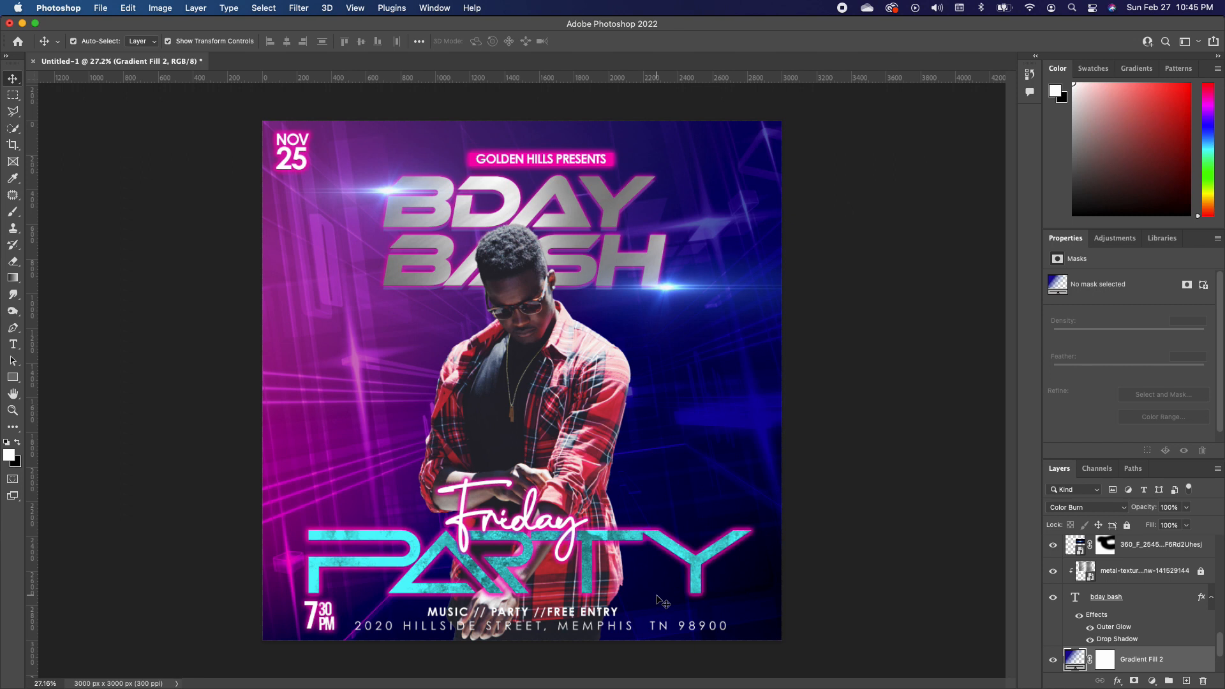
Step: Rasterize the man's photo layer and paint black over his lower body behind "PARTY" with a large soft brush
left_click(576, 369)
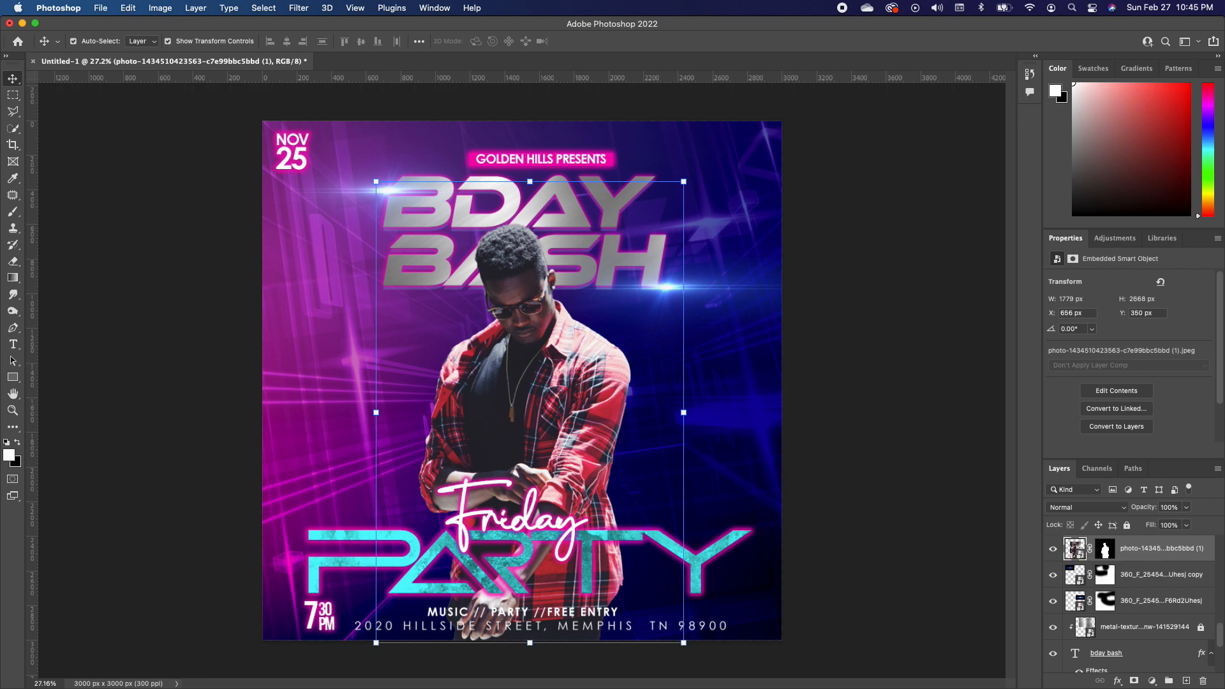
left_click(17, 443)
key("b")
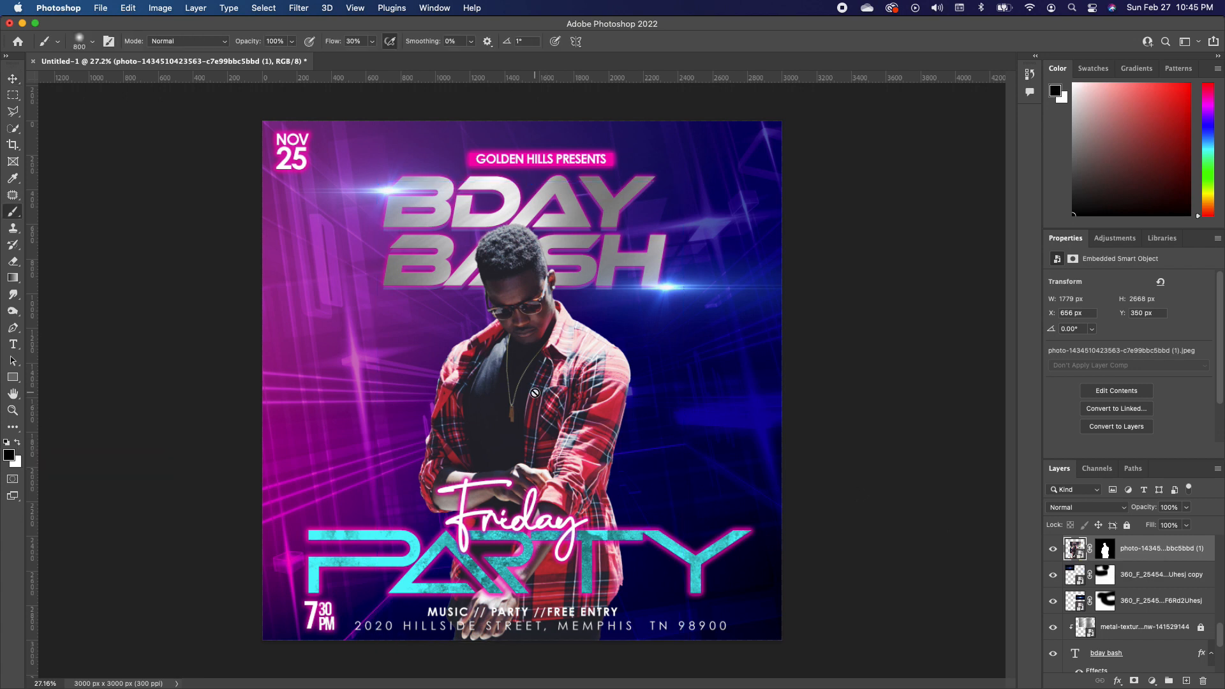
left_click(531, 390)
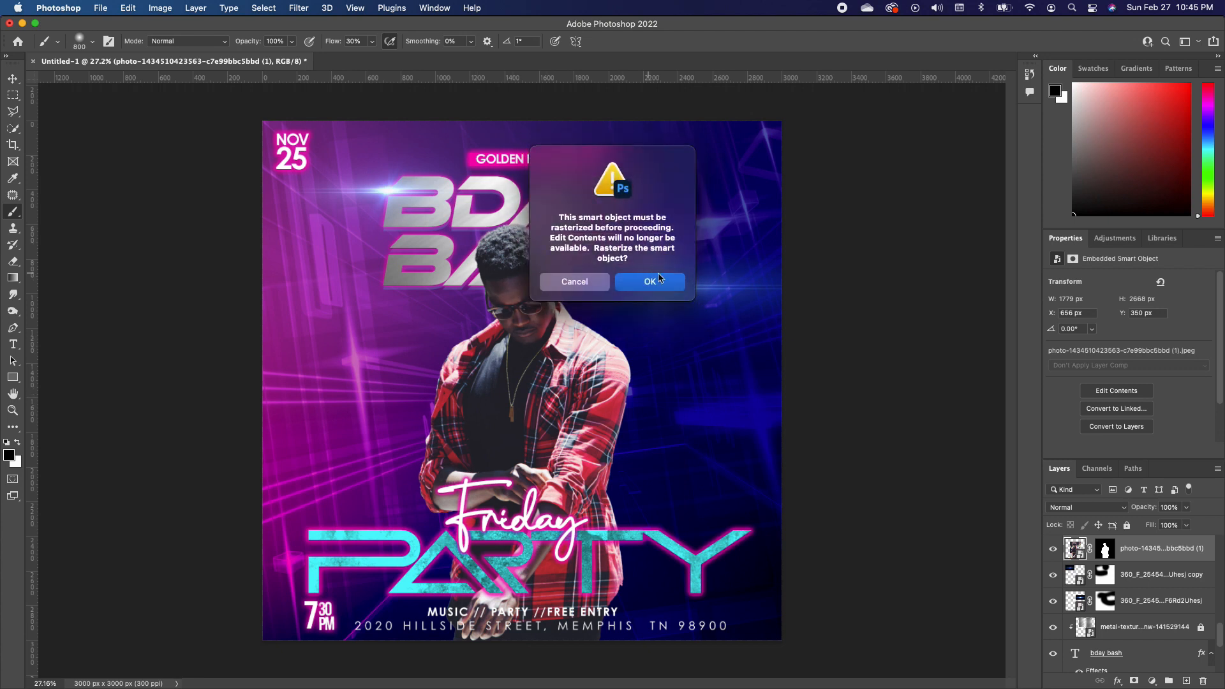
left_click(651, 281)
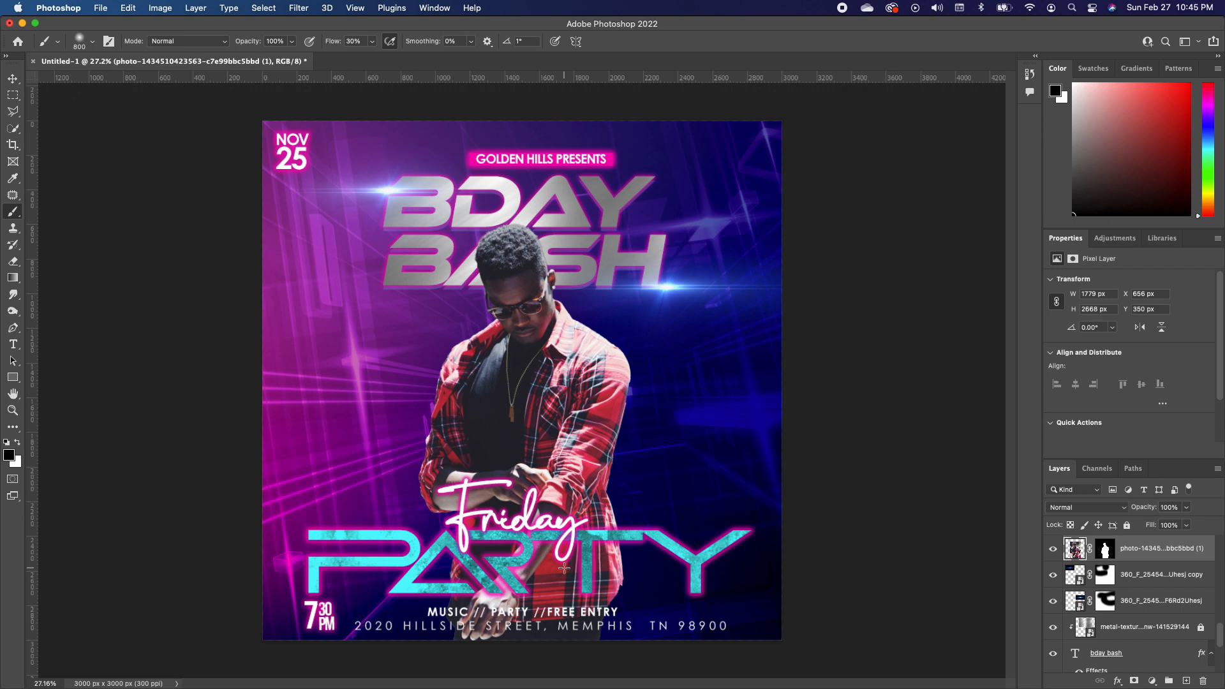
key("bracketright")
mouse_move(513, 600)
left_mouse_down()
mouse_move(556, 602)
mouse_move(509, 616)
mouse_move(428, 604)
mouse_move(647, 591)
mouse_move(607, 595)
mouse_move(698, 597)
mouse_move(705, 609)
mouse_move(532, 614)
mouse_move(532, 642)
mouse_move(411, 618)
mouse_move(243, 623)
mouse_move(498, 626)
mouse_move(921, 579)
left_mouse_up()
key("v")
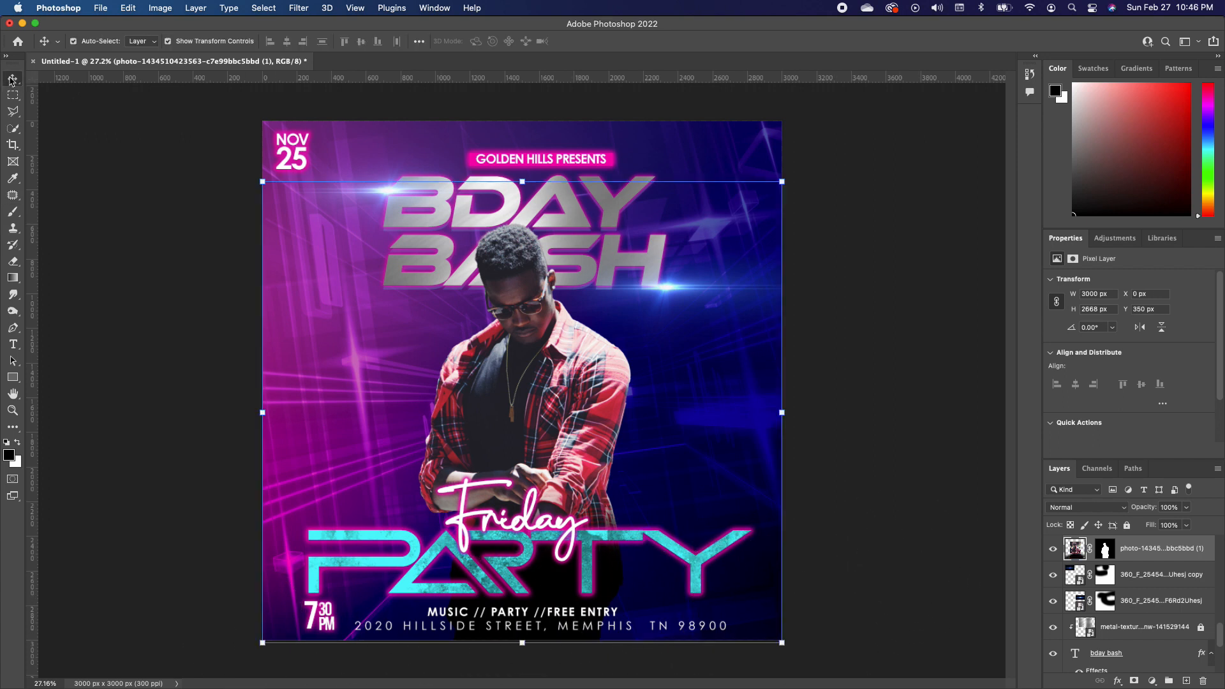
Step: Paste the copied glow layer style onto the address text layer
left_click(711, 628)
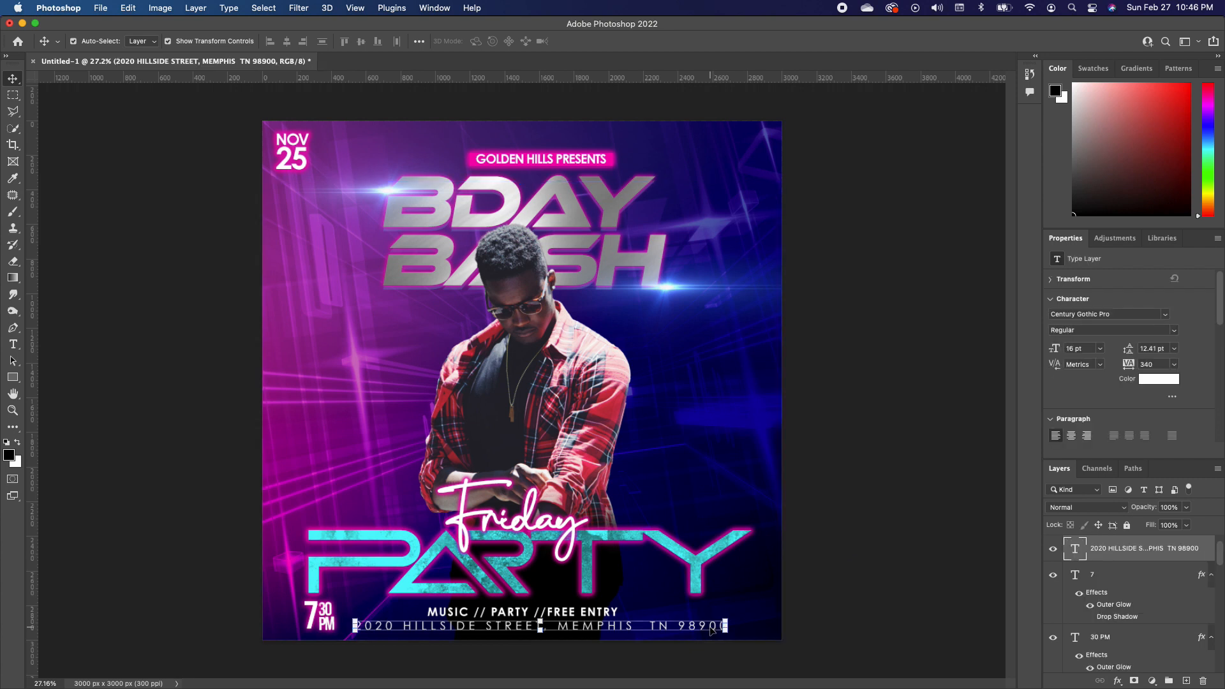
right_click(1143, 548)
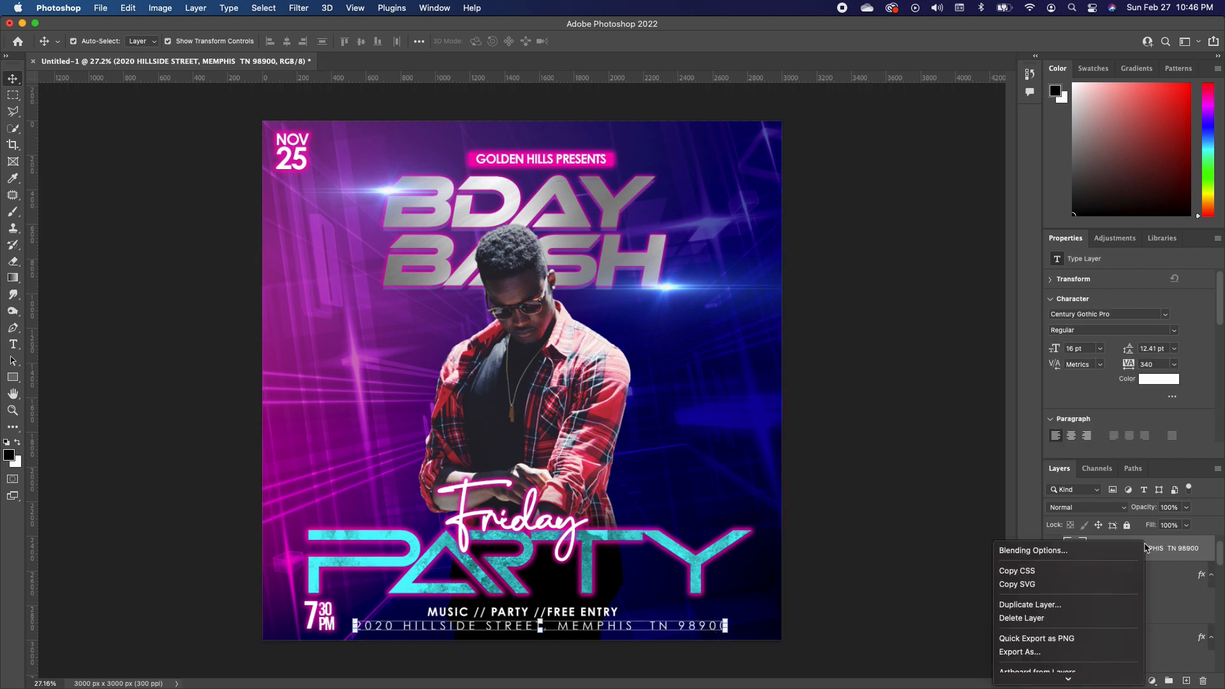
mouse_move(1034, 687)
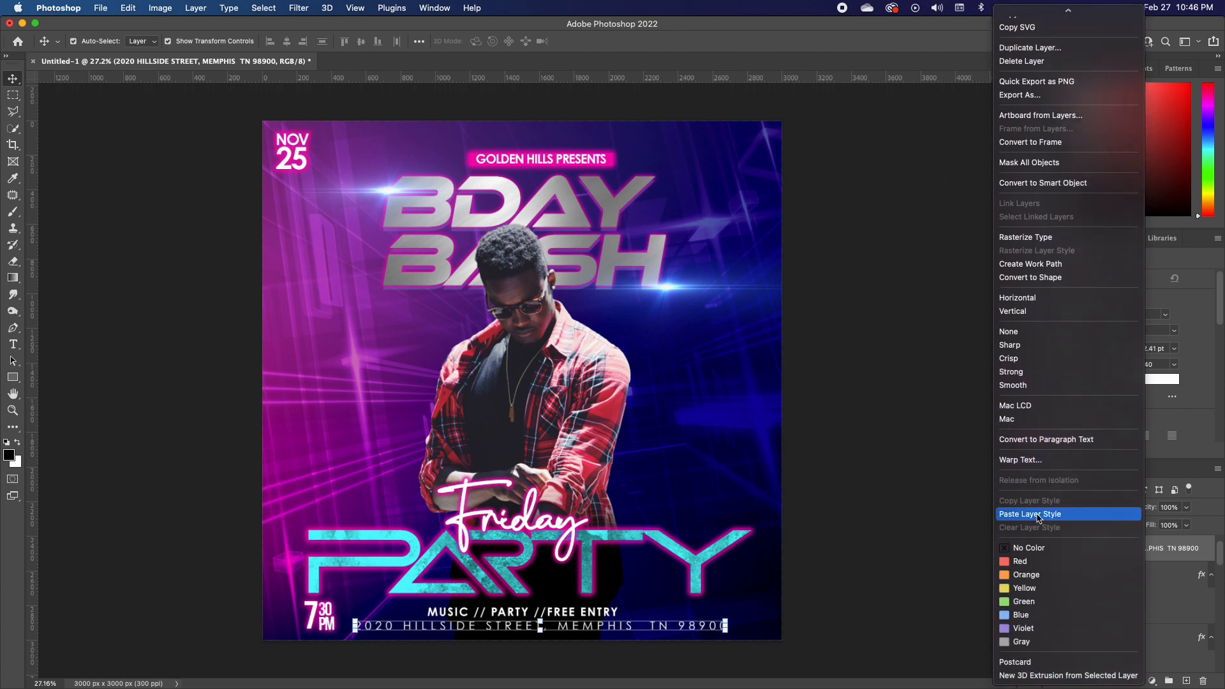
left_click(1037, 515)
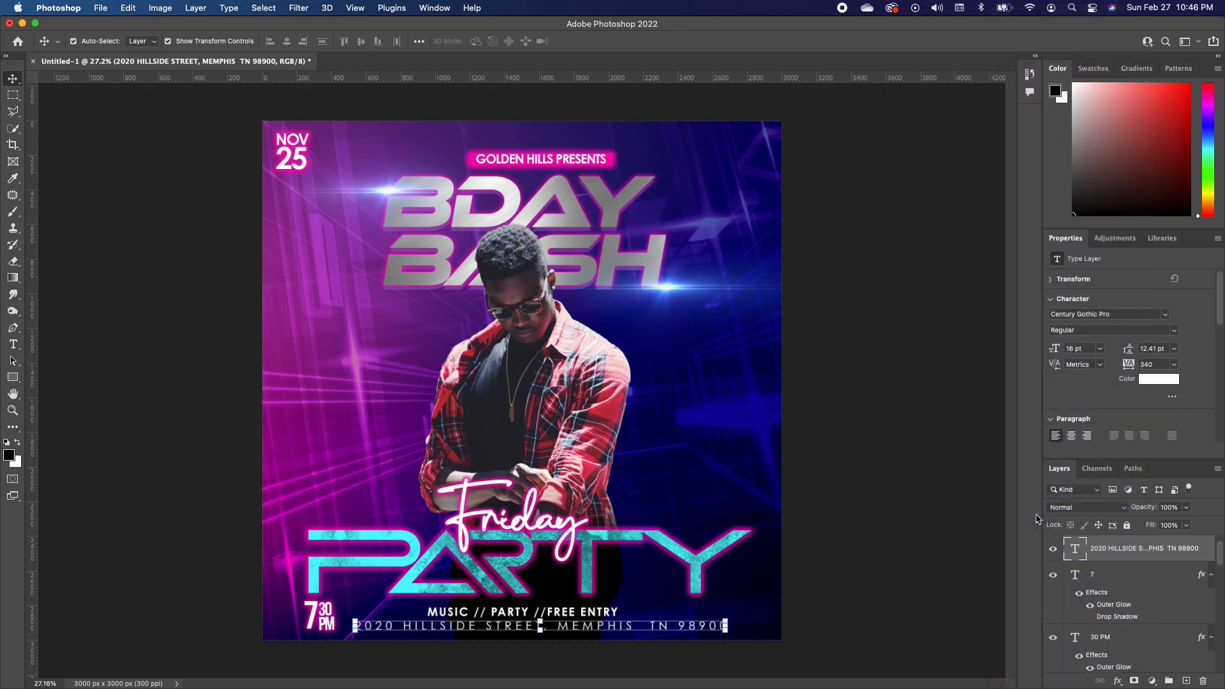
Step: Soften the address line's pink Outer Glow with a spread of 5% and a size of 76 px
double_click(1173, 549)
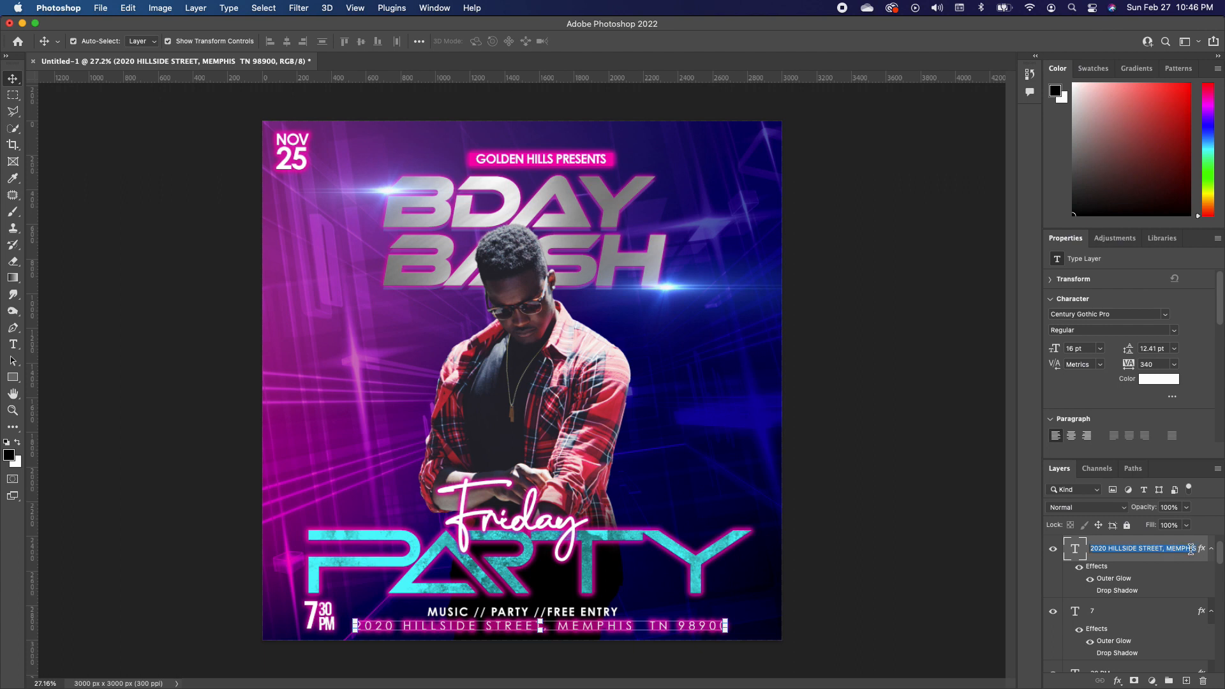
double_click(1191, 548)
double_click(1200, 546)
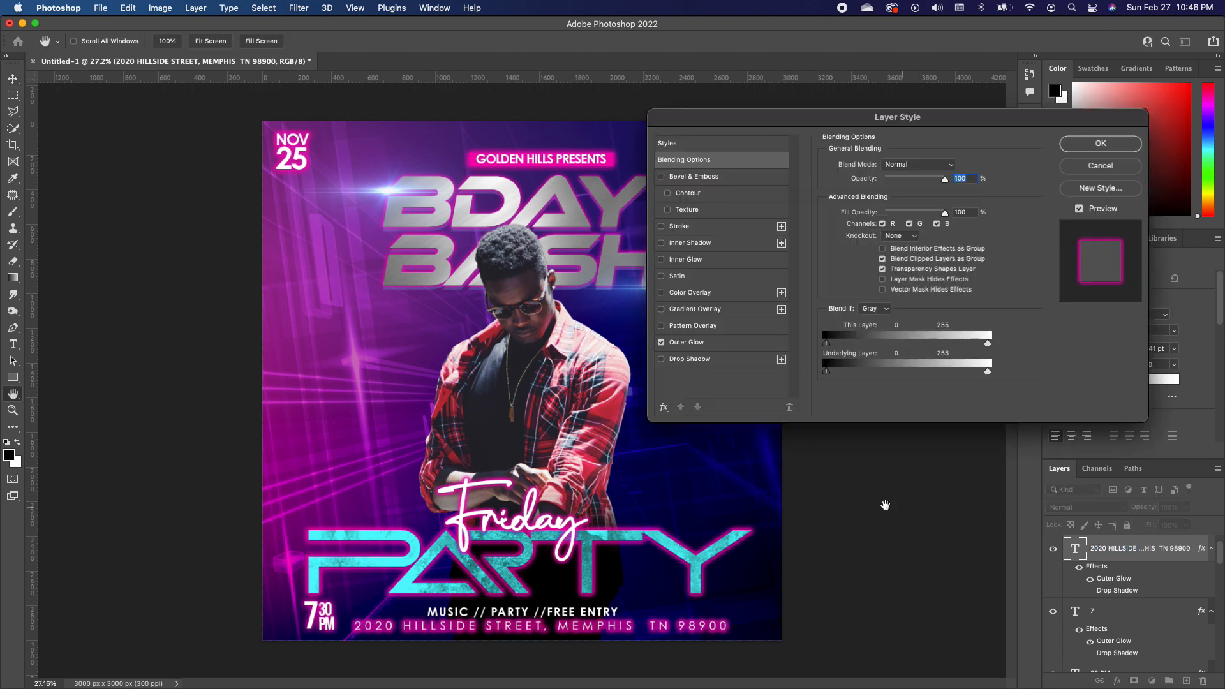
left_click(699, 342)
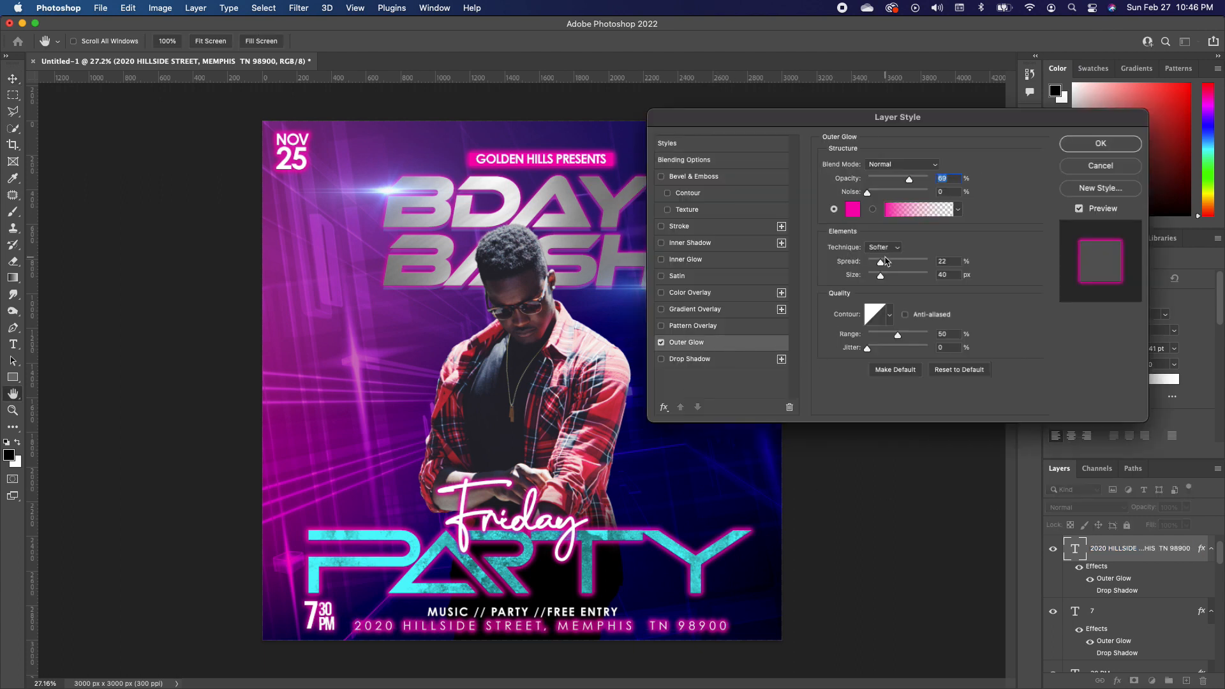
mouse_move(880, 263)
left_mouse_down()
mouse_move(871, 262)
mouse_move(891, 276)
left_mouse_up()
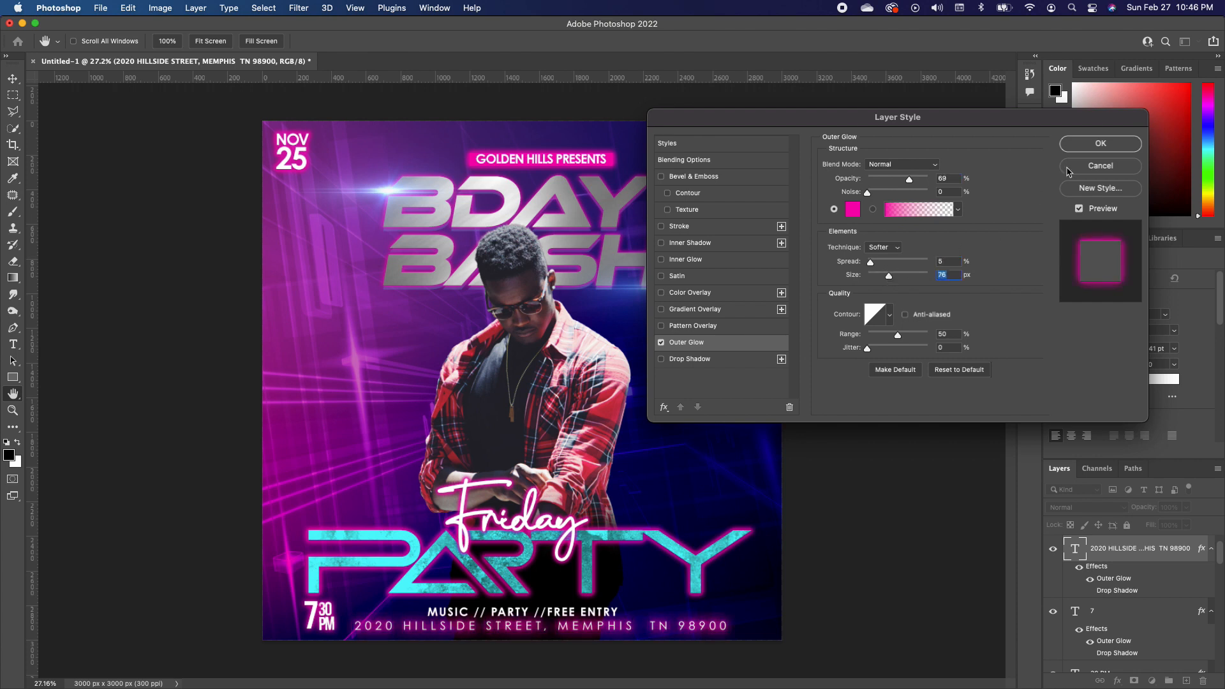
left_click(1101, 144)
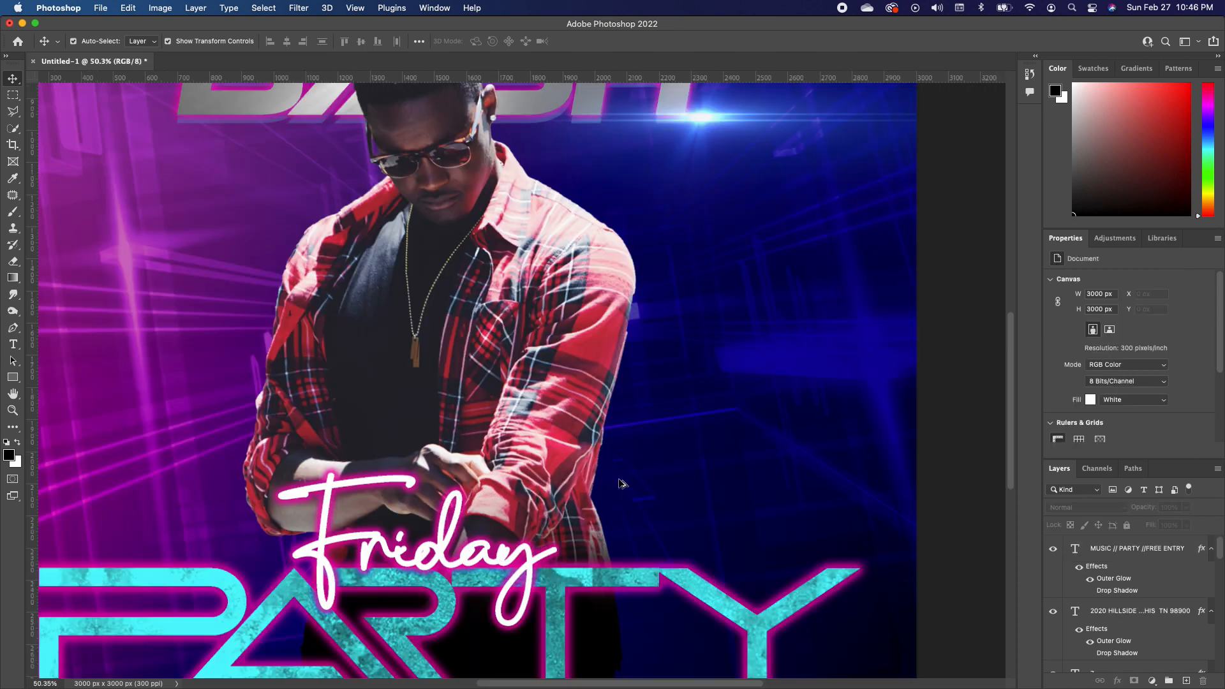
scroll(625, 485, "up", 1)
scroll(627, 483, "down", 1)
scroll(550, 434, "down", 3)
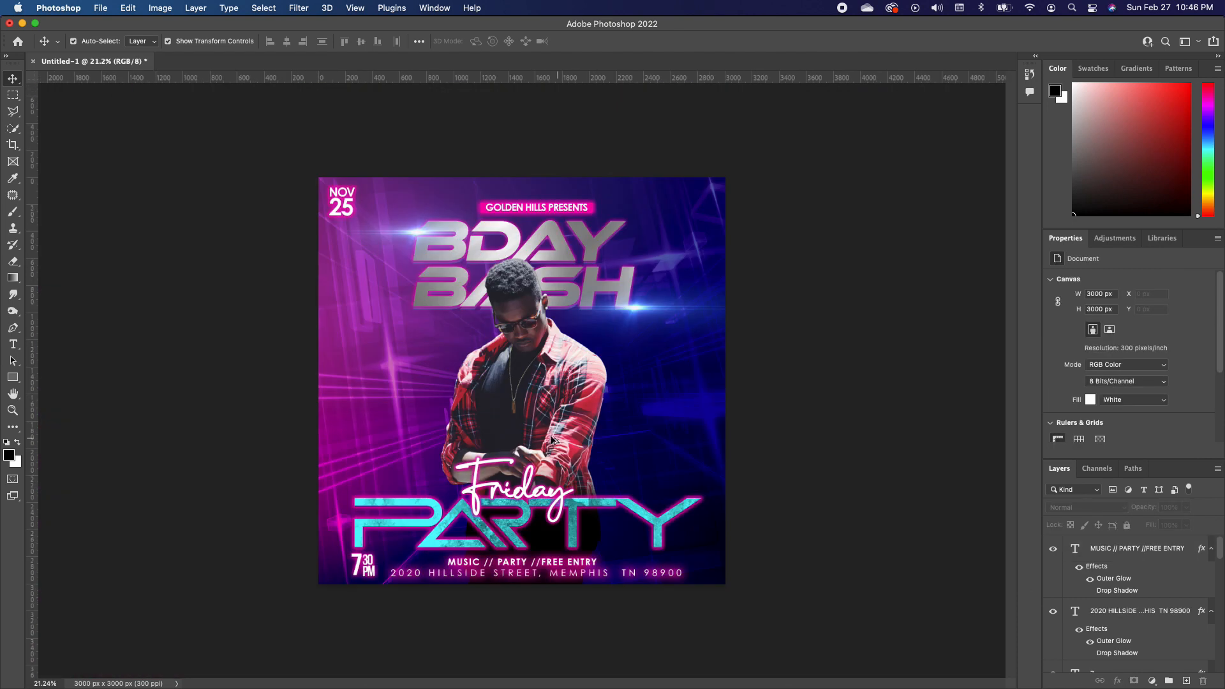
Step: Apply the layer mask on the man's photo layer and paste the copied glow layer style onto it
scroll(548, 435, "up", 3)
scroll(544, 436, "down", 1)
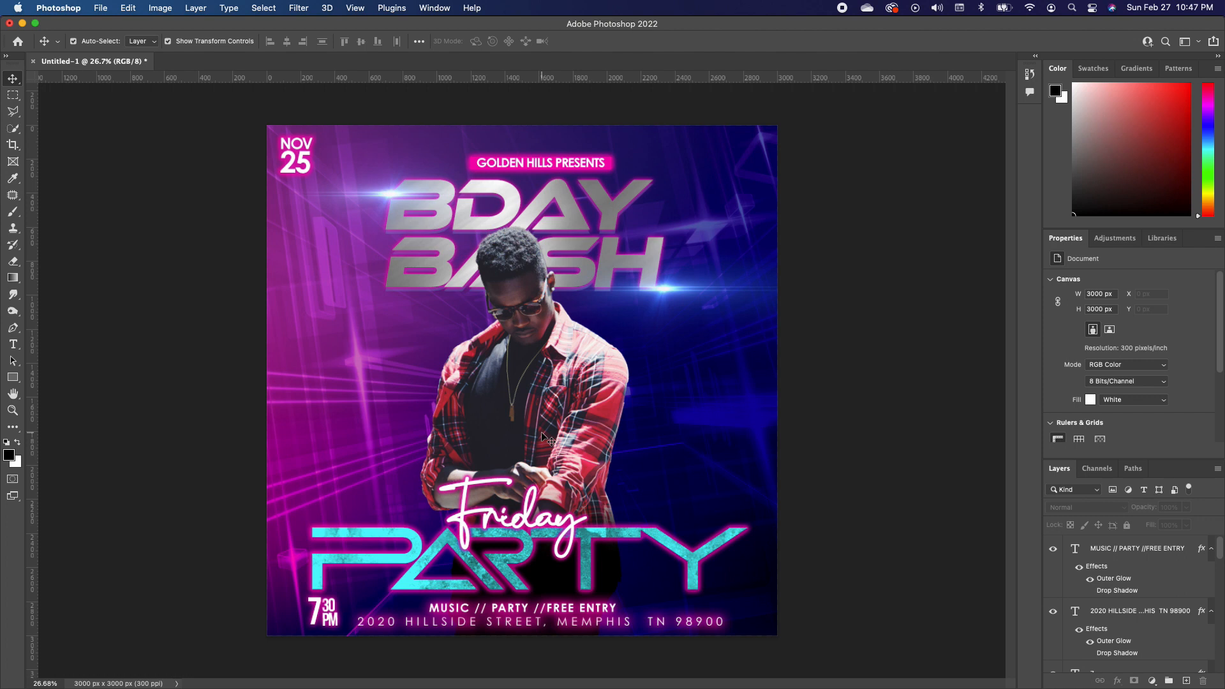
left_click(544, 326)
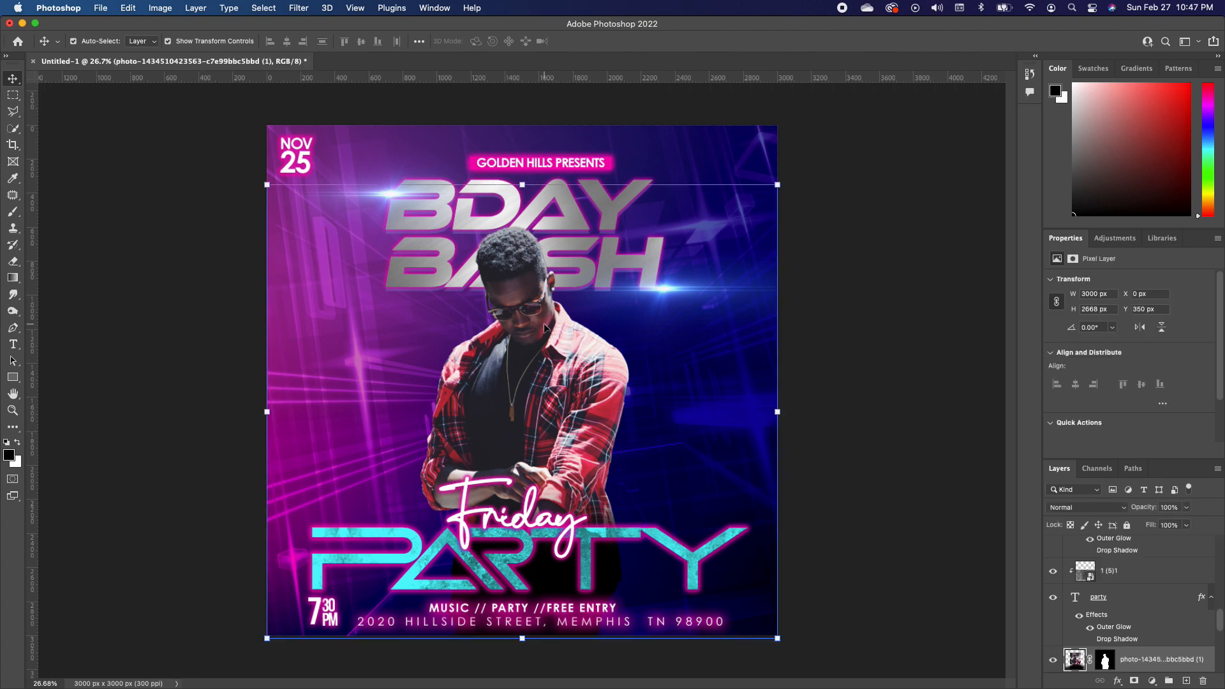
right_click(1106, 660)
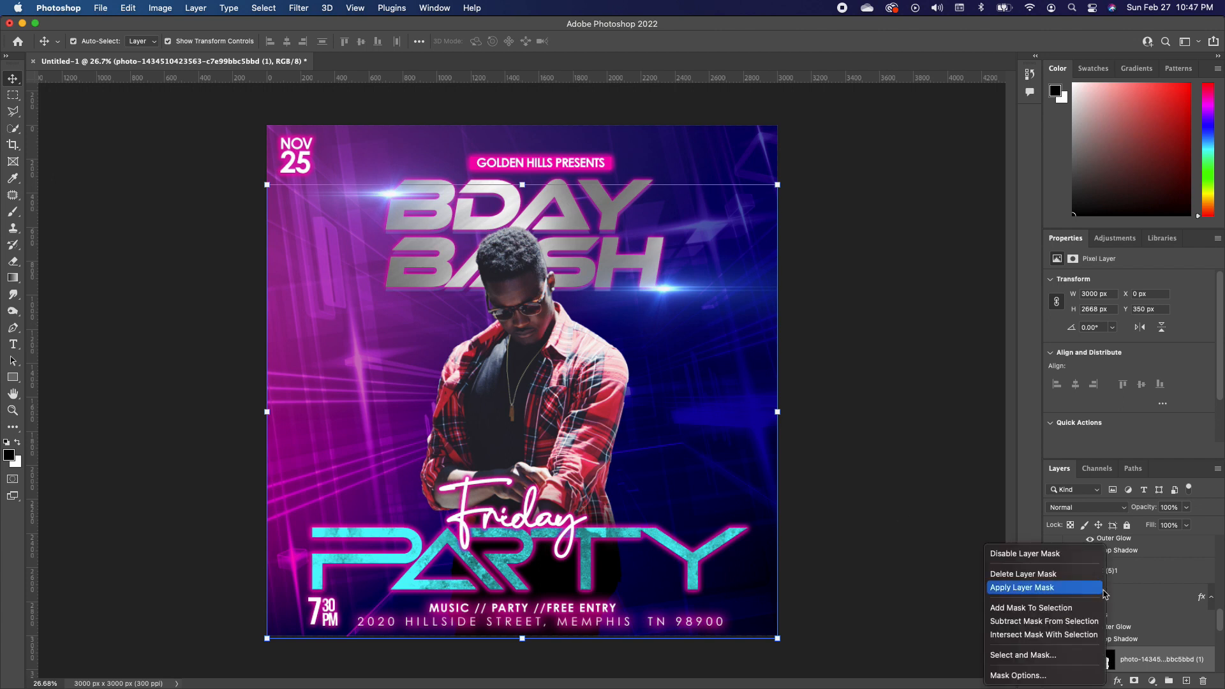
left_click(1047, 588)
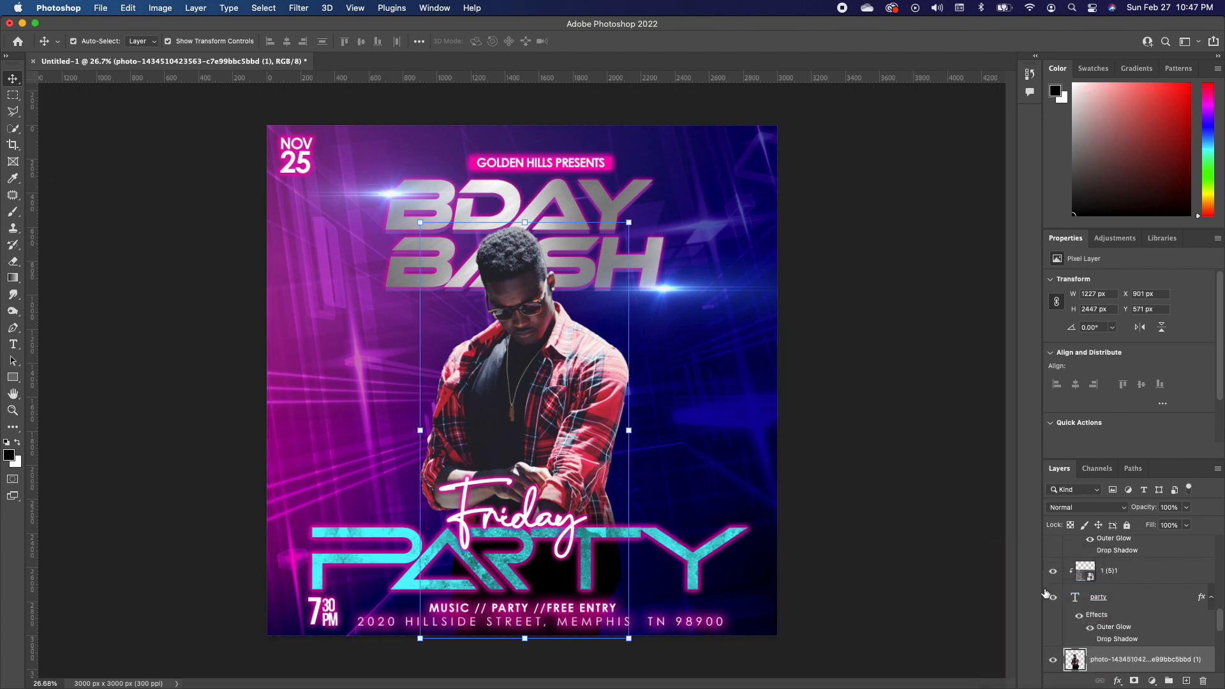
right_click(1120, 658)
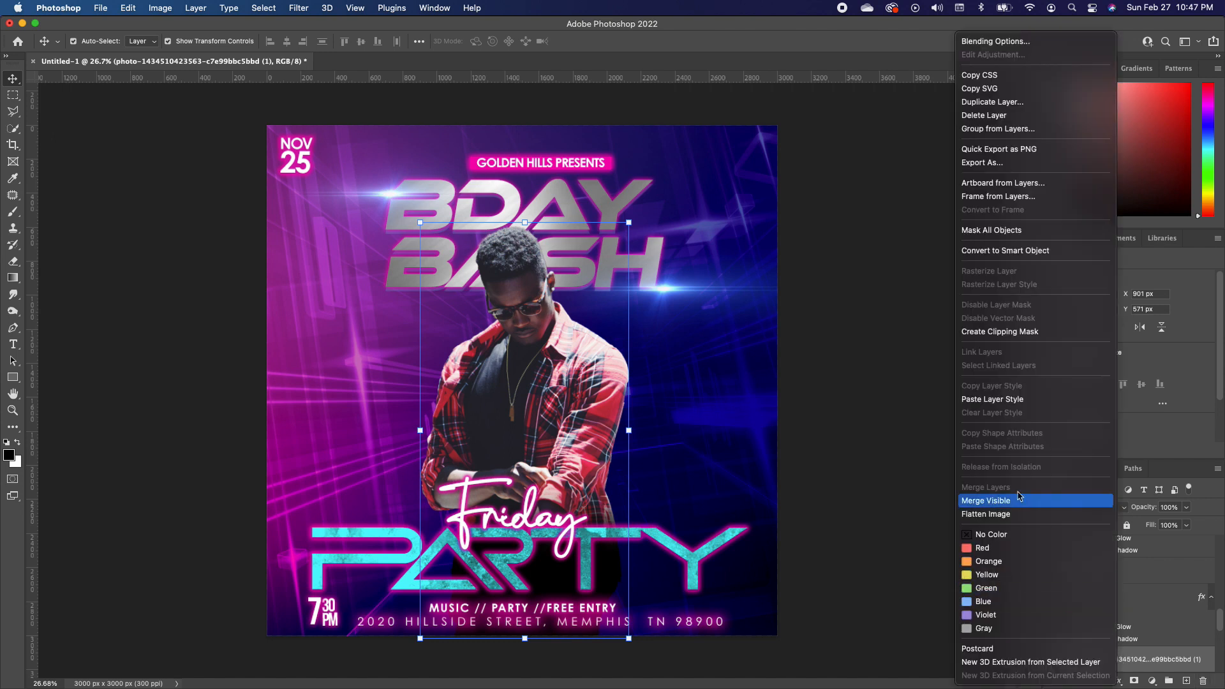
left_click(1007, 407)
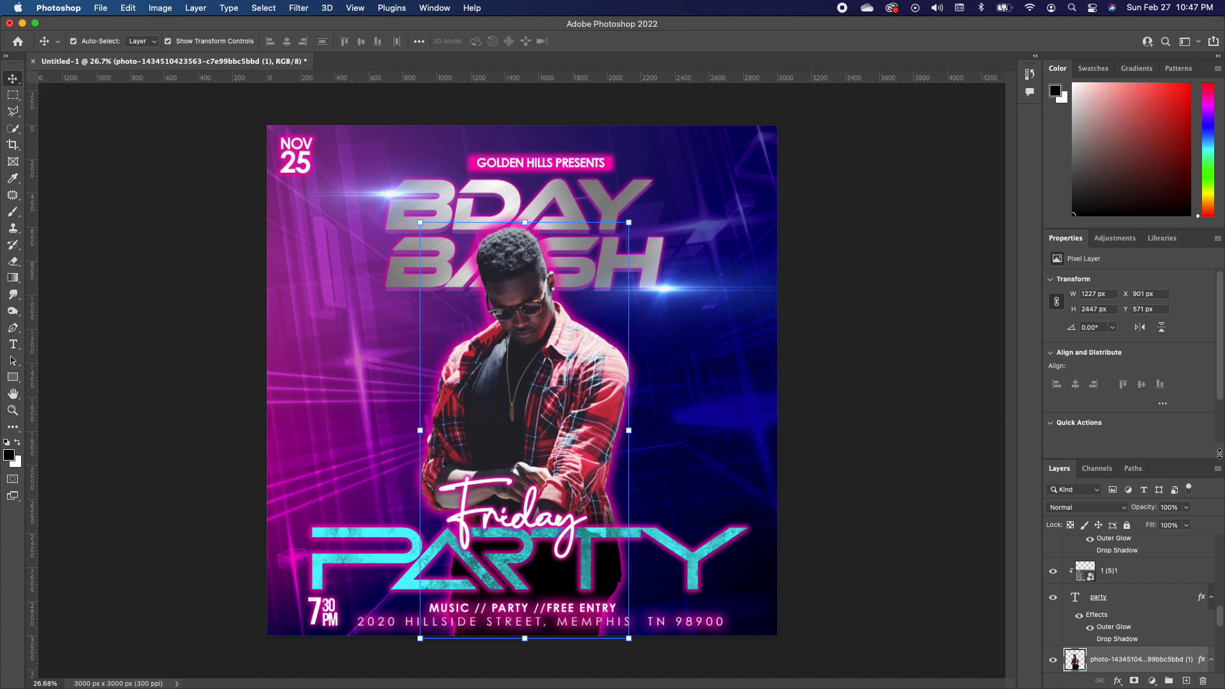
Step: Change the man's Outer Glow to 32% opacity and the near-white colour f8f2f6
double_click(1180, 659)
double_click(1168, 672)
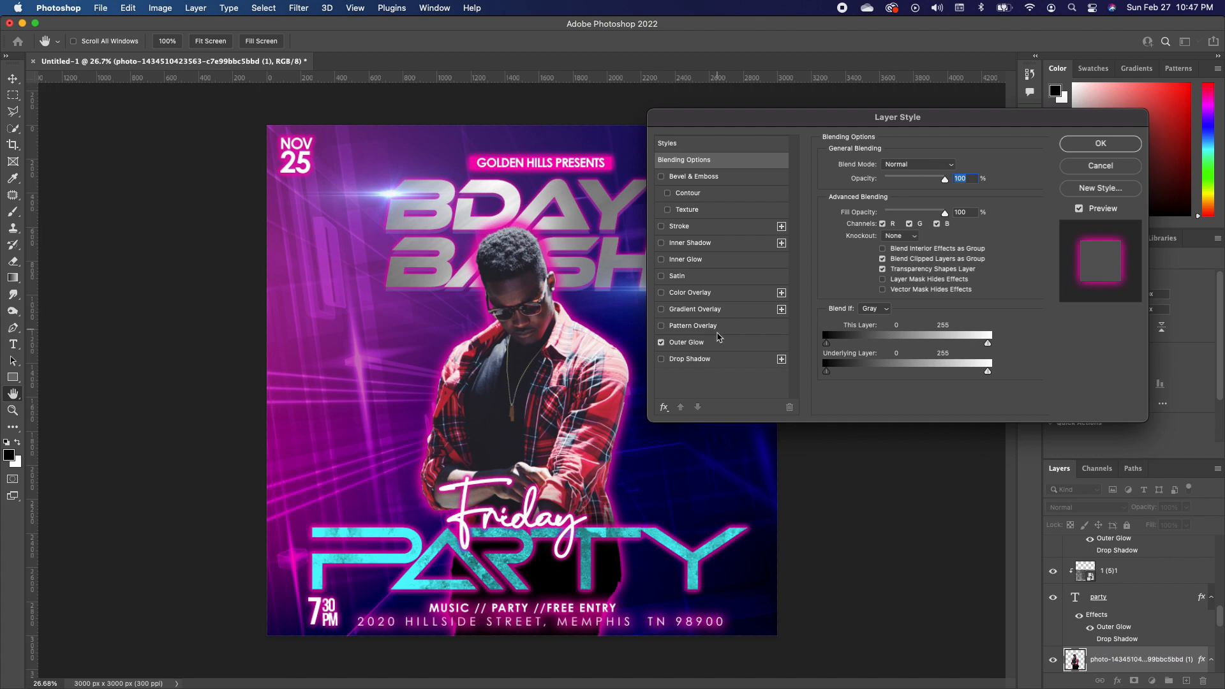
left_click(718, 342)
left_click_drag(912, 182, 888, 187)
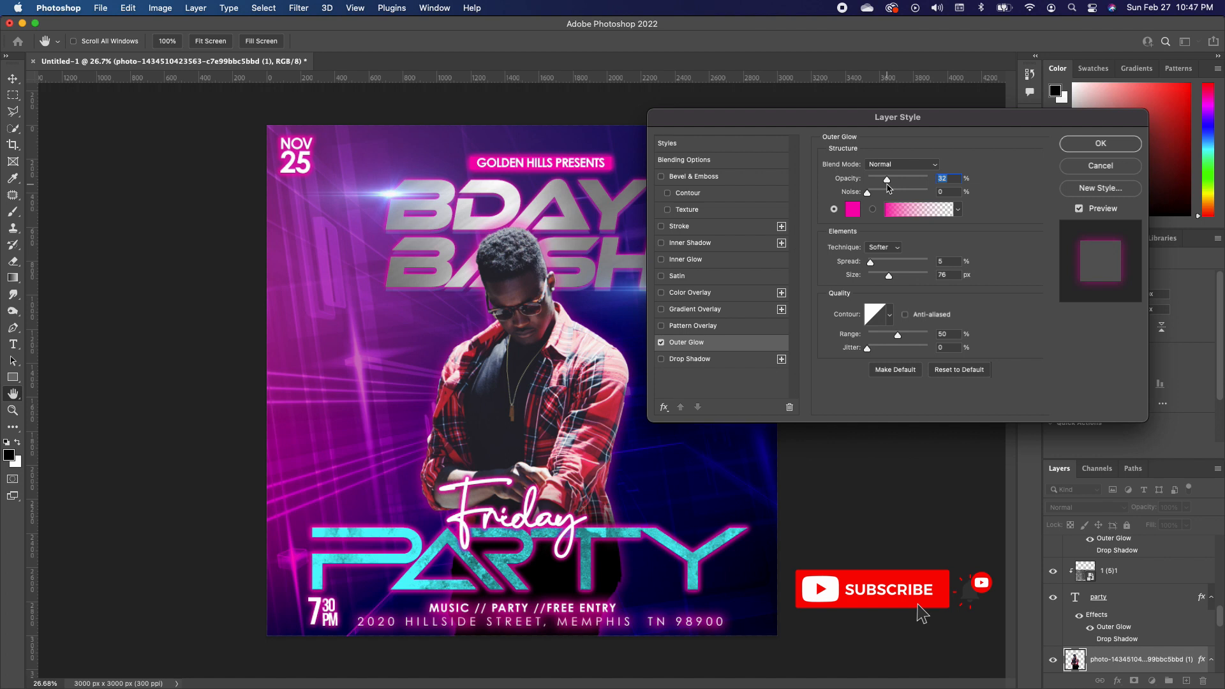
left_click(854, 213)
left_click(741, 357)
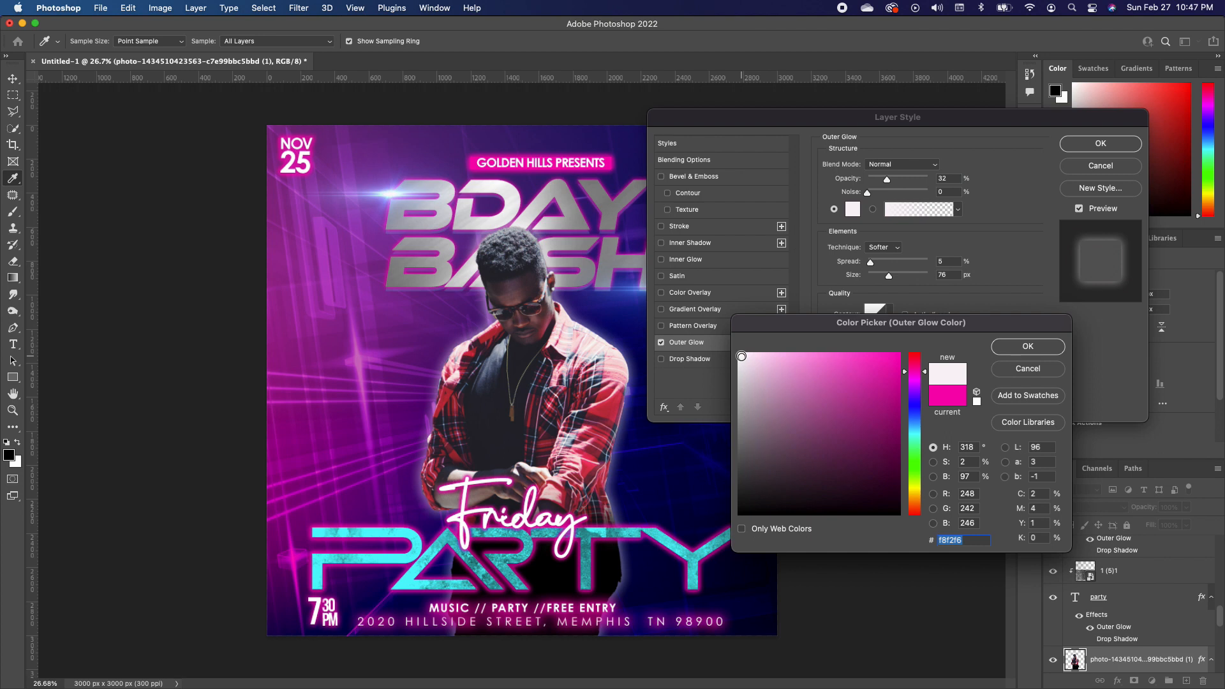
left_click(1028, 347)
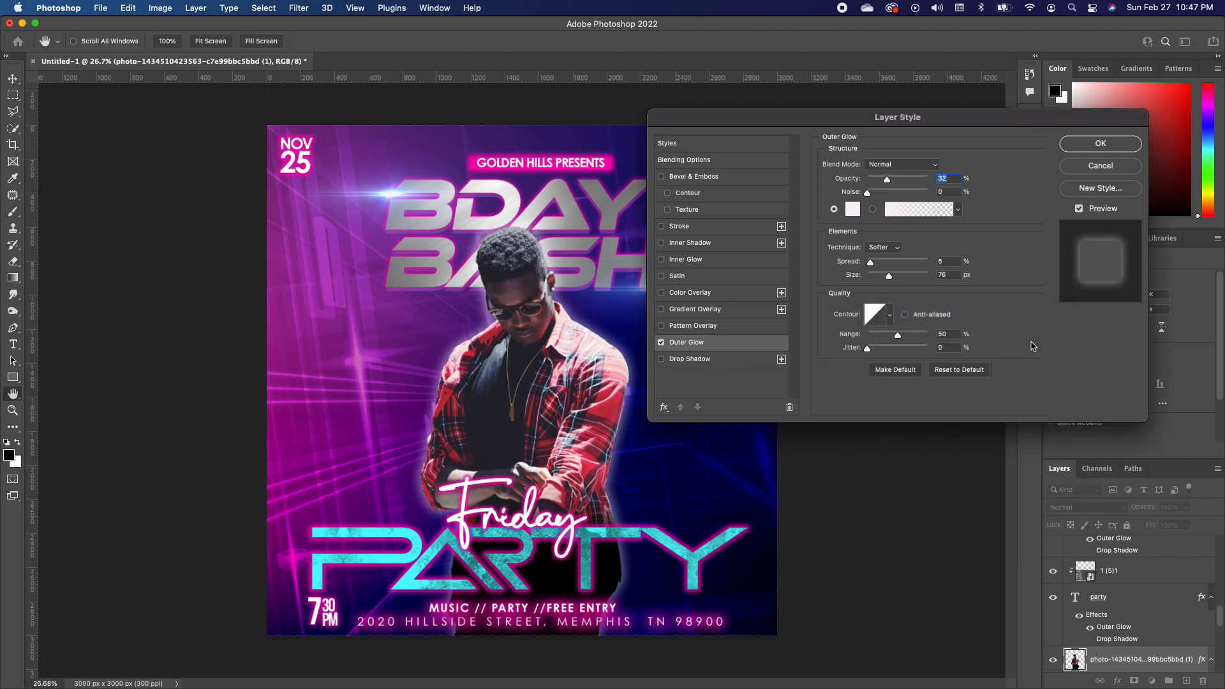
left_click(1113, 147)
left_click(876, 336)
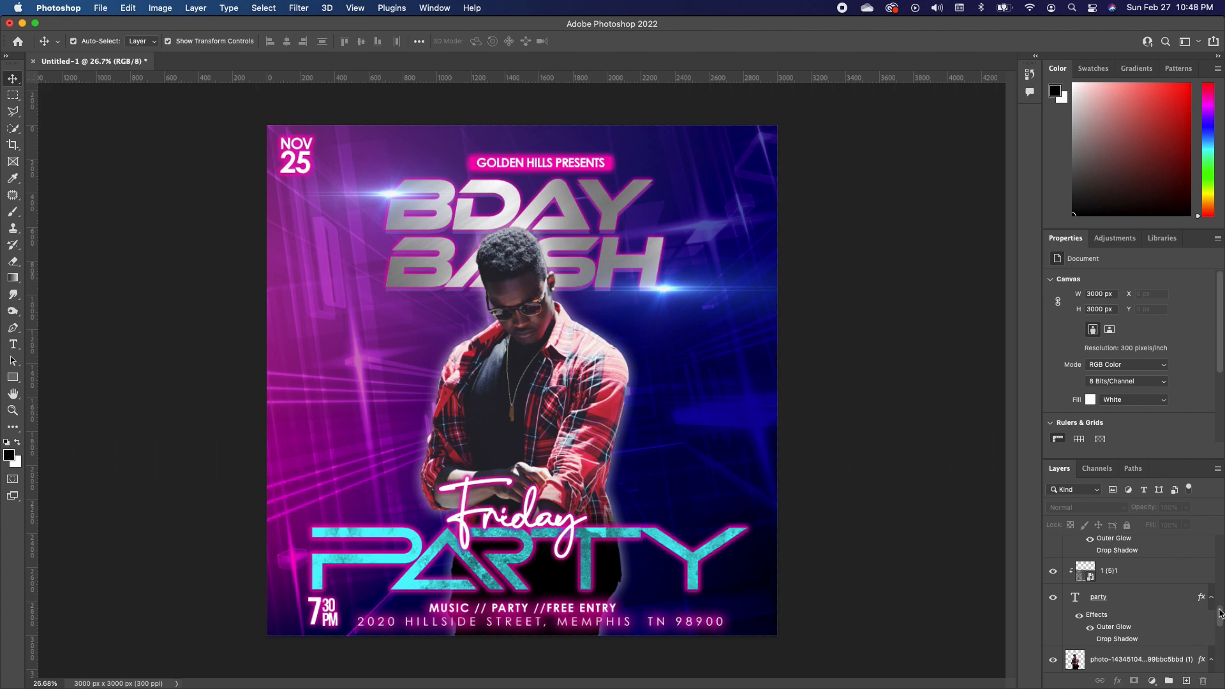
Step: Add a Color Lookup adjustment above all layers with the Fuji ETERNA 250D Fuji 3510 LUT and compare the flyer with and without it
left_click_drag(1220, 614, 1219, 556)
left_click(1128, 551)
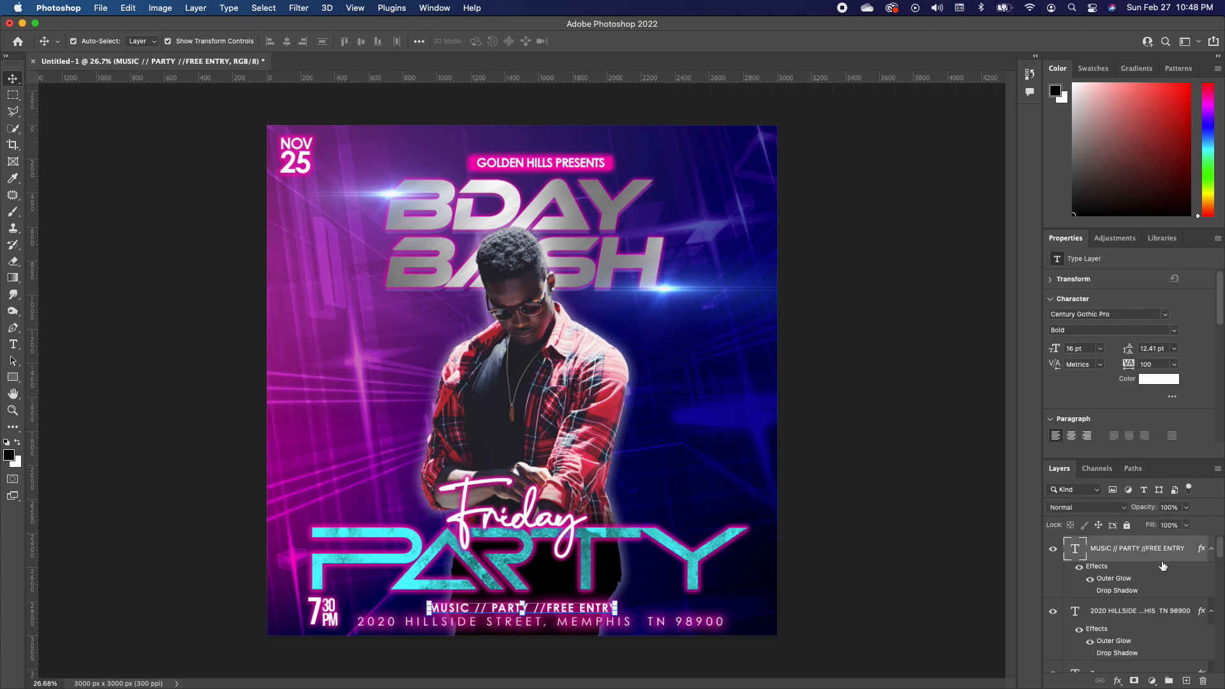
left_click(1152, 681)
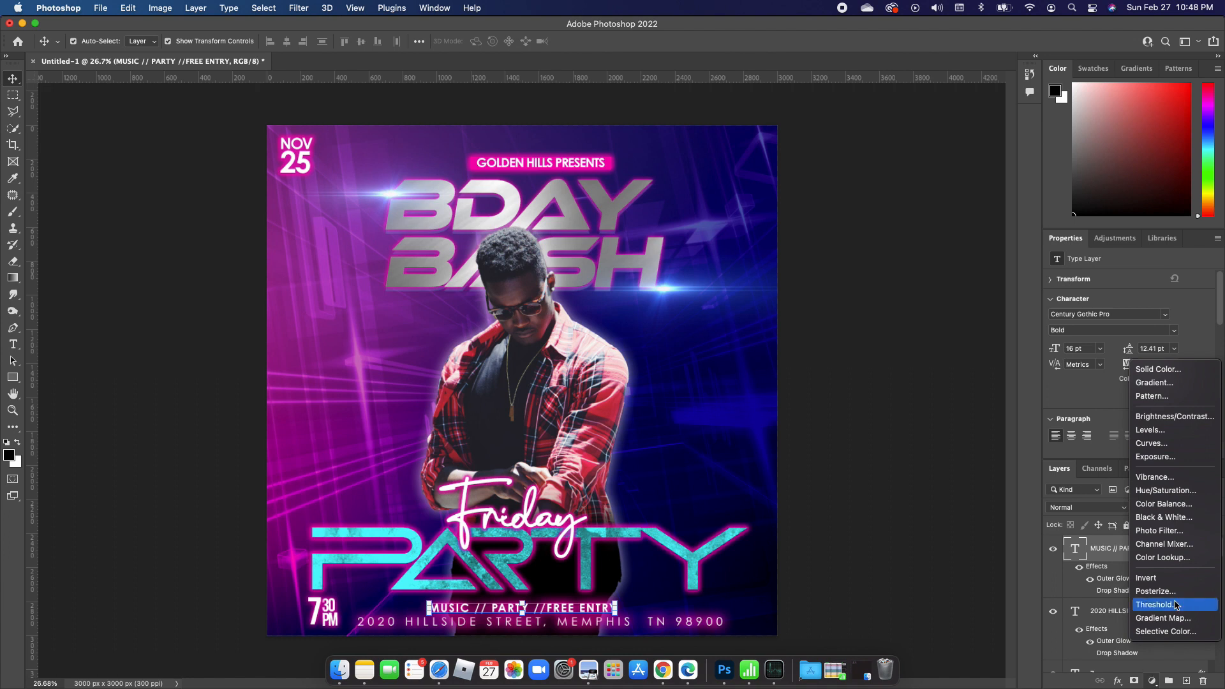
left_click(1169, 563)
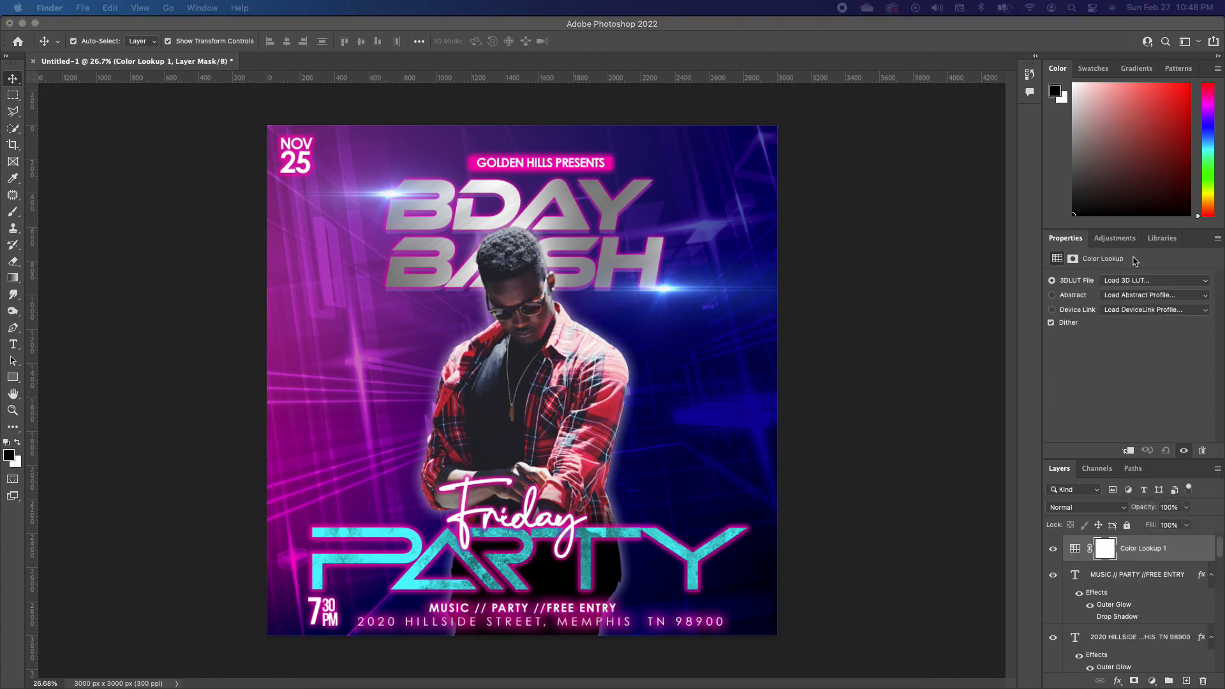
left_click(1126, 281)
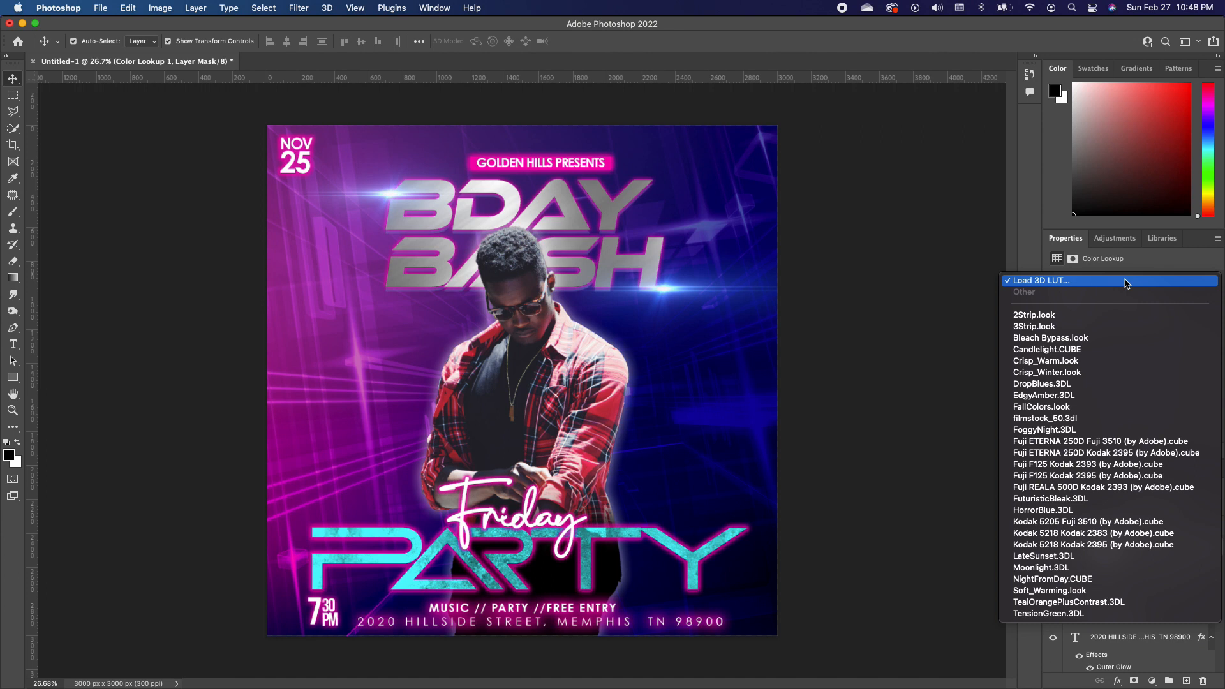
left_click(1065, 442)
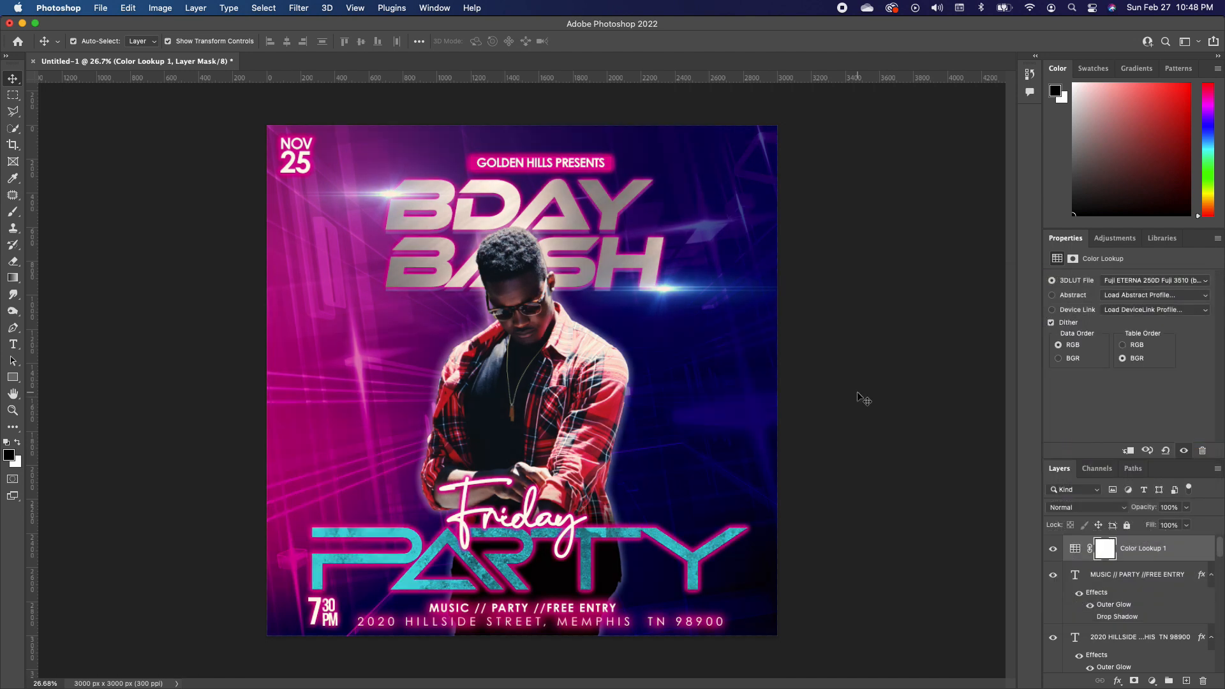
left_click(1054, 549)
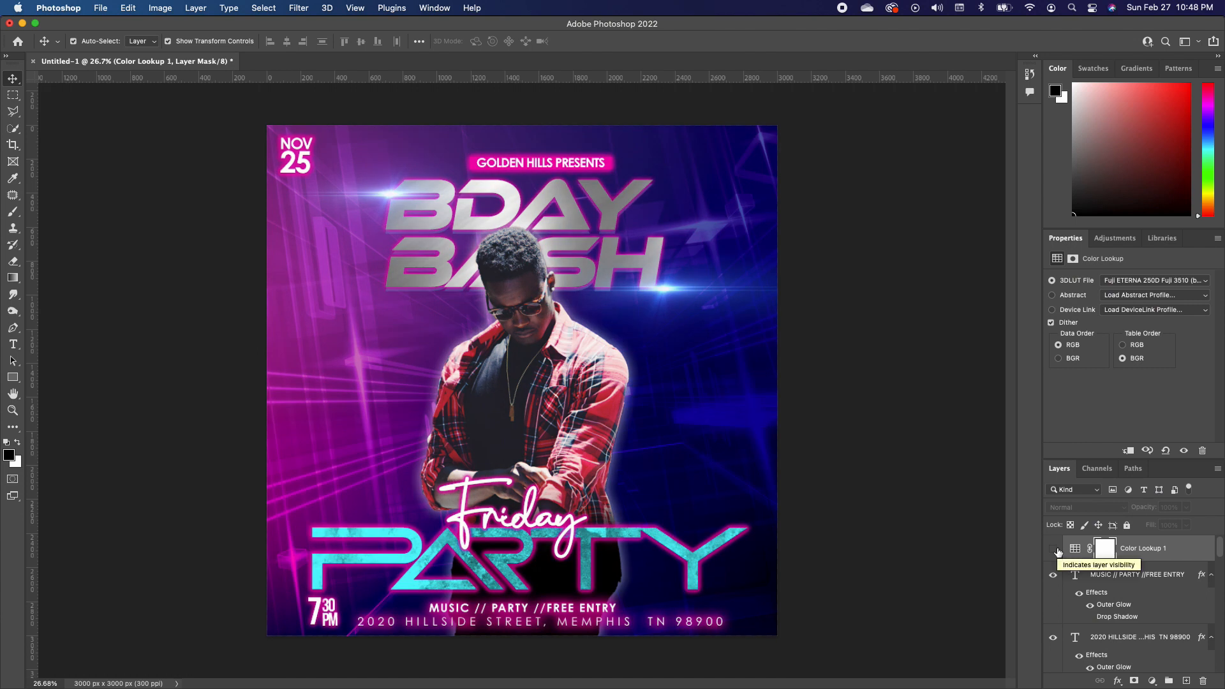
left_click(1054, 550)
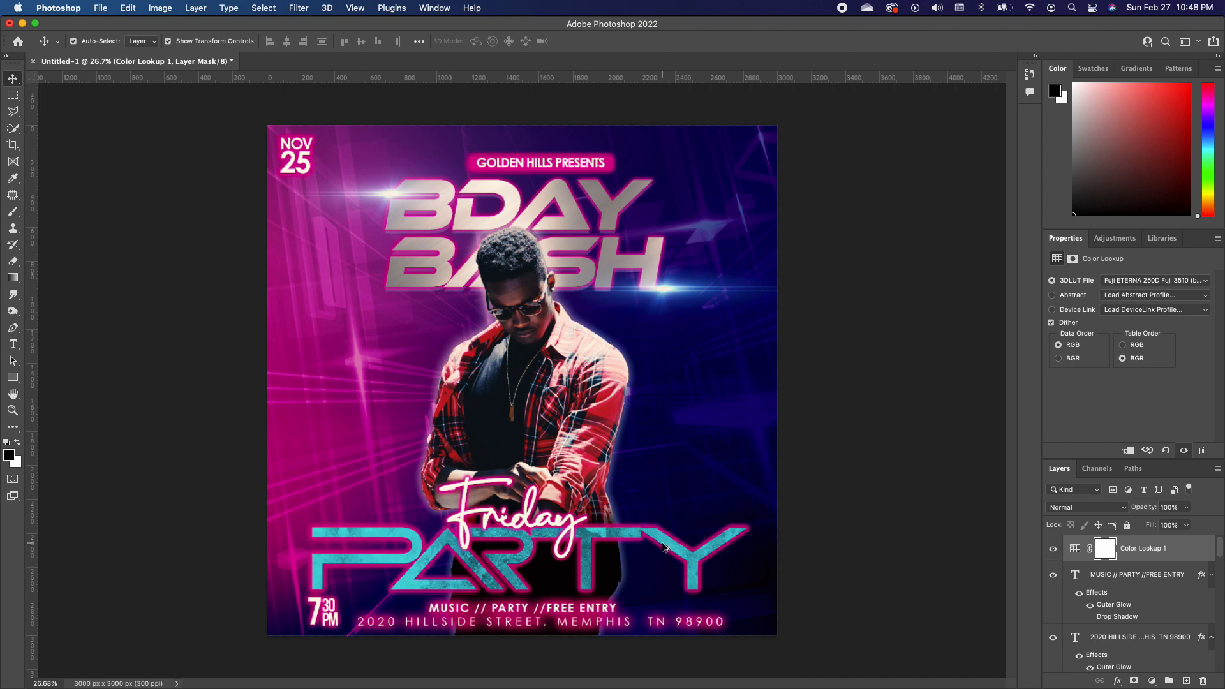
Step: Stamp all visible layers into a new single layer above the Color Lookup adjustment
scroll(664, 547, "up", 2)
scroll(664, 547, "up", 1)
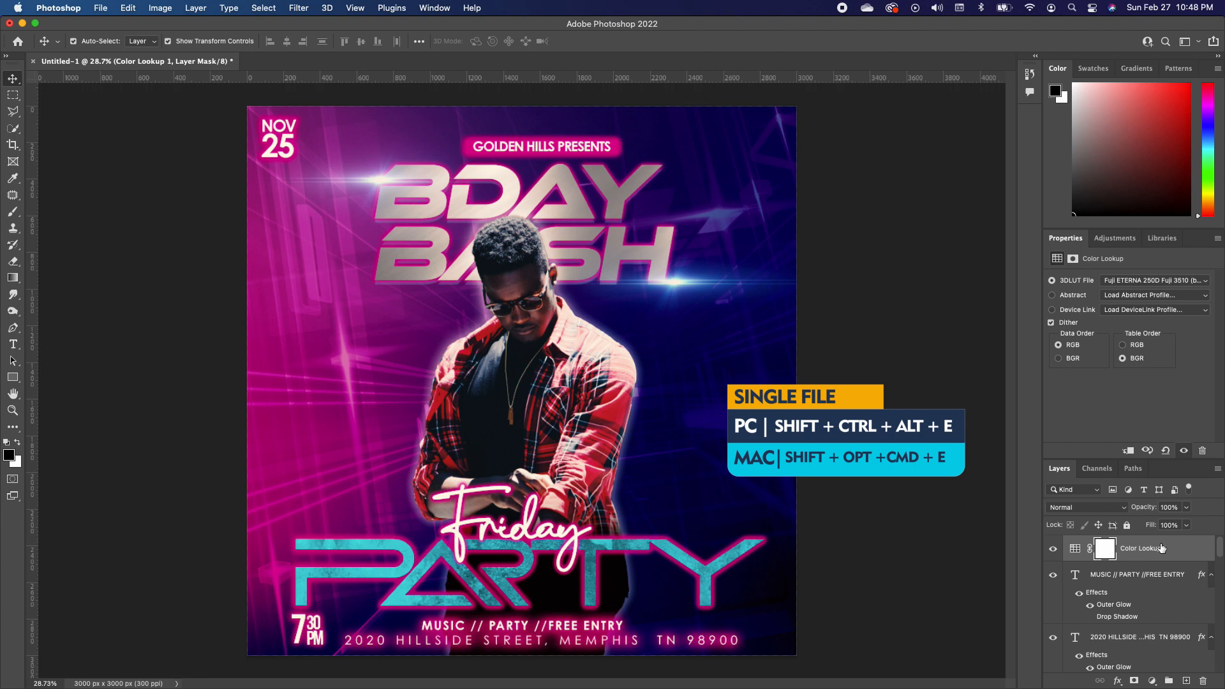
key("super")
key("shift+alt+super+e")
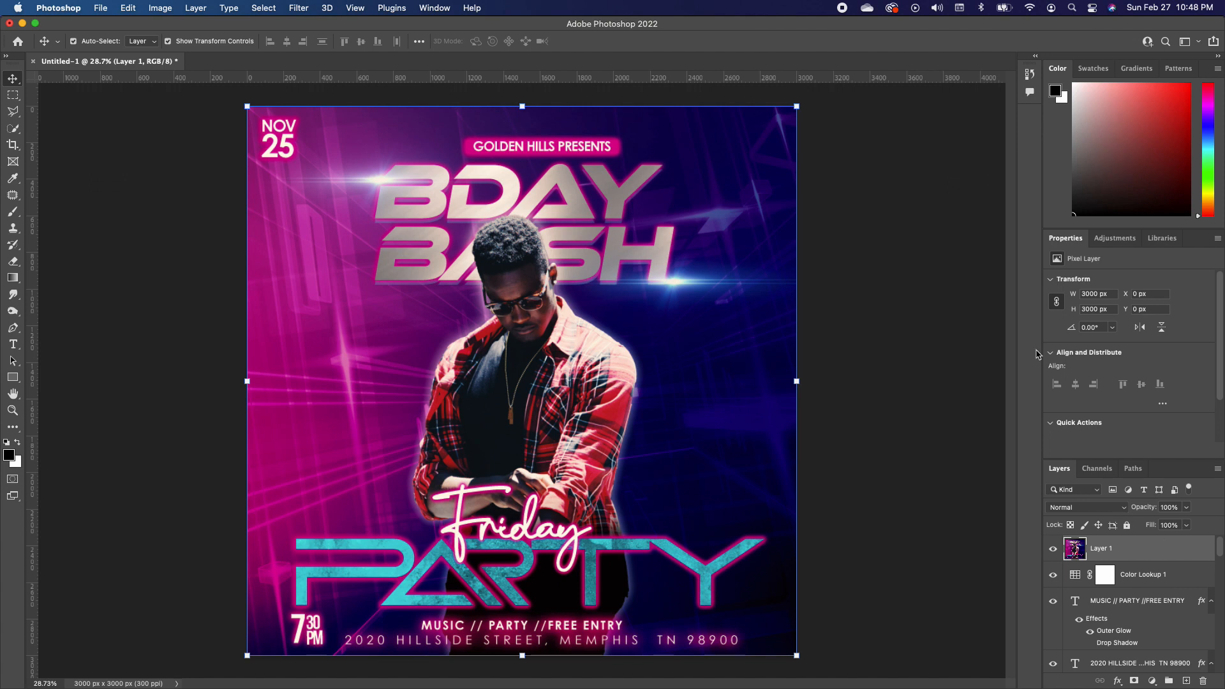
Step: Grade the merged layer with the Camera Raw Filter: temperature -16, contrast +12, vibrance +42 and saturation +9
left_click(298, 8)
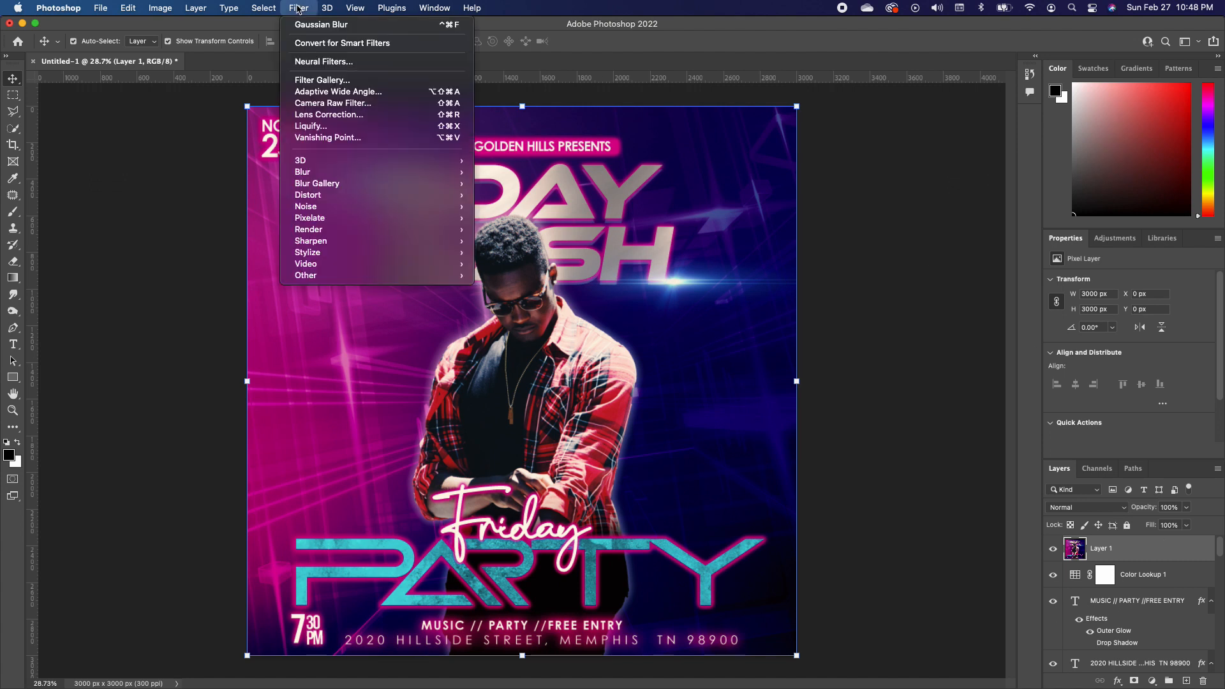
left_click(354, 104)
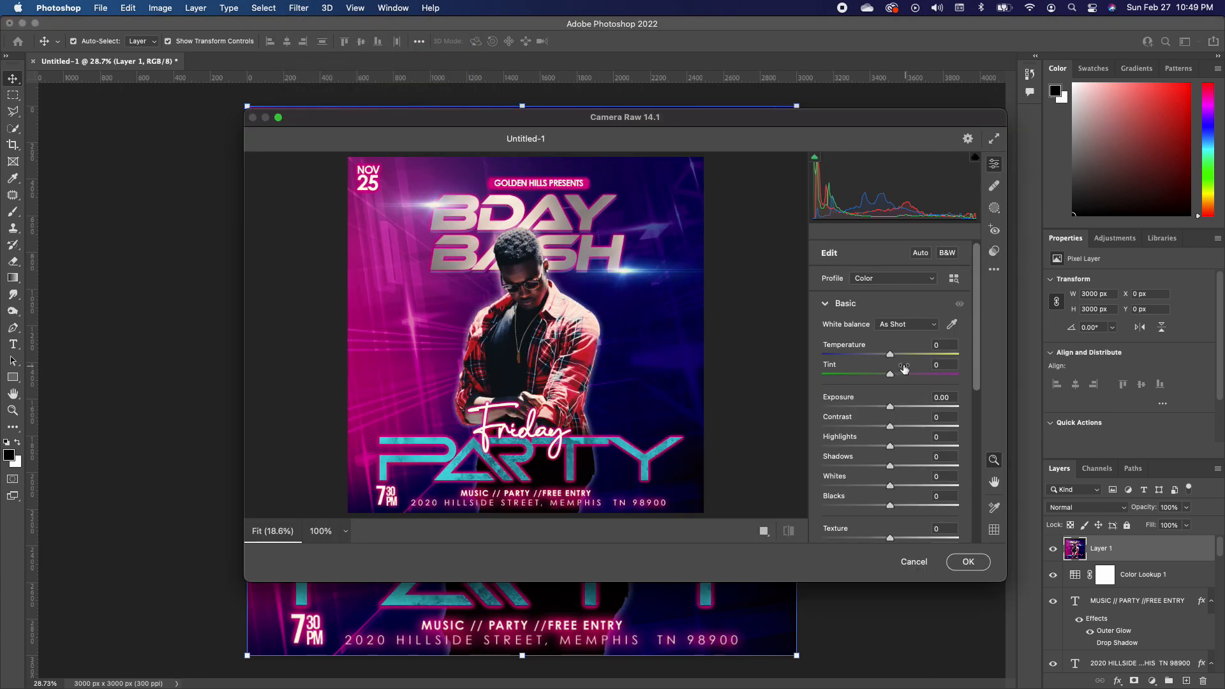
left_click_drag(891, 354, 880, 356)
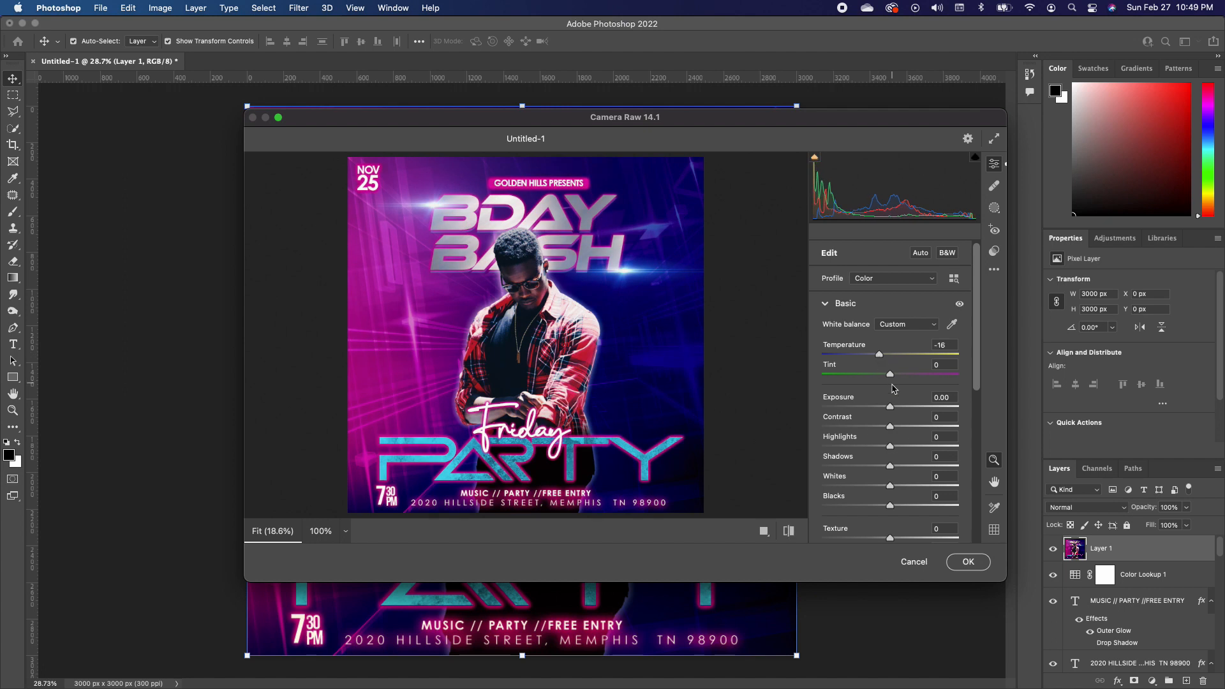
left_click_drag(891, 427, 900, 431)
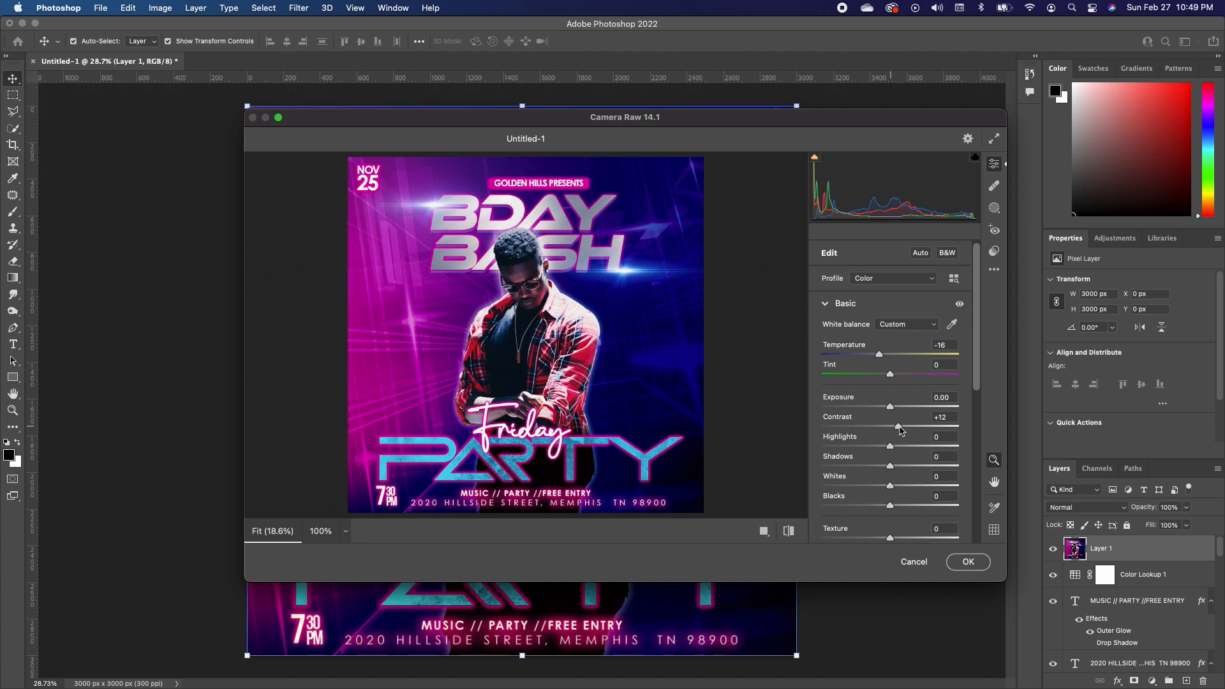
scroll(913, 425, "down", 2)
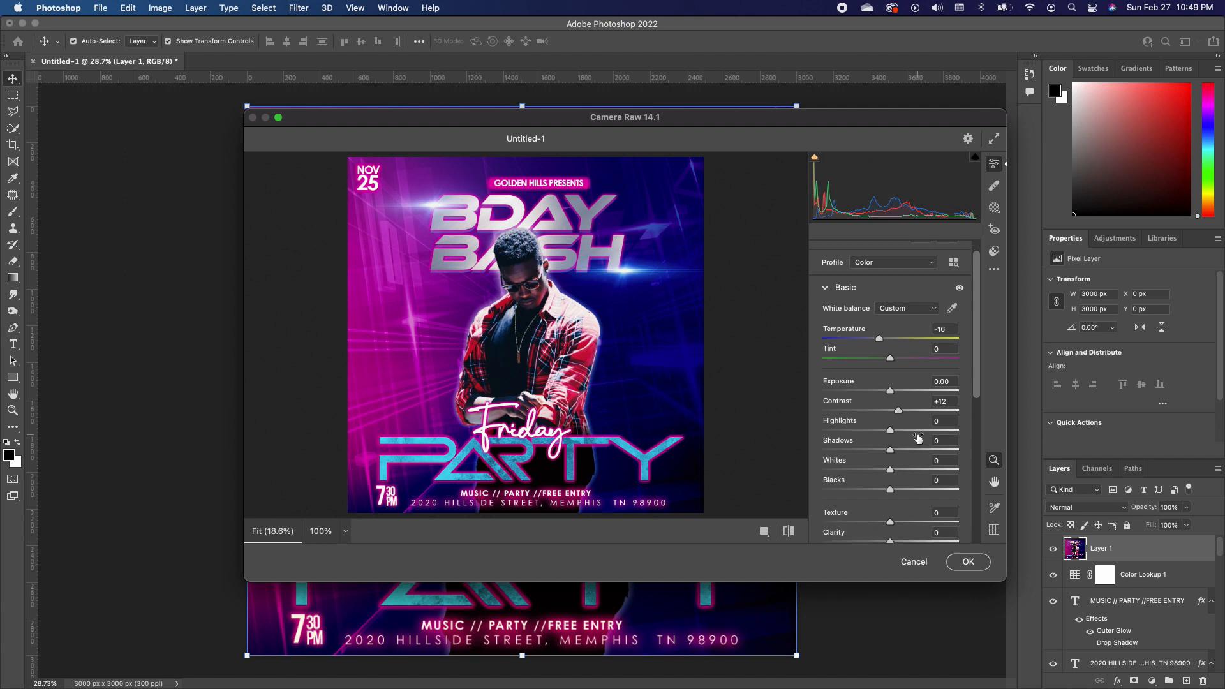
scroll(979, 381, "down", 5)
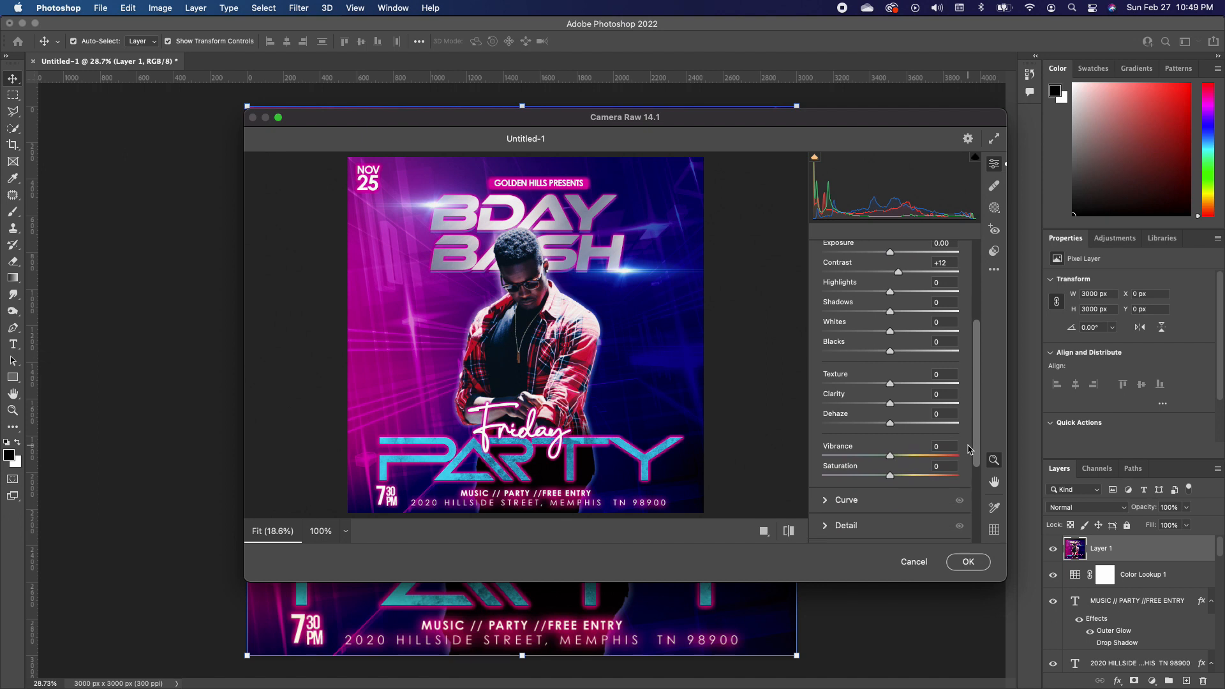
left_click_drag(890, 456, 922, 457)
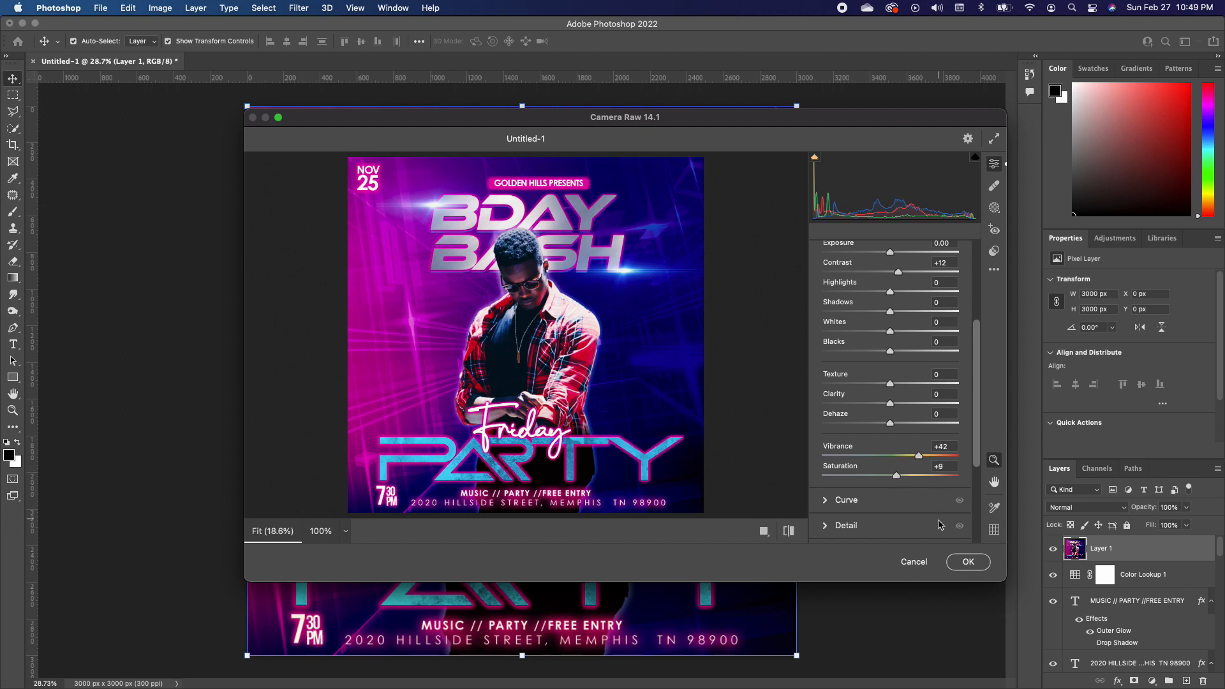
left_click(965, 564)
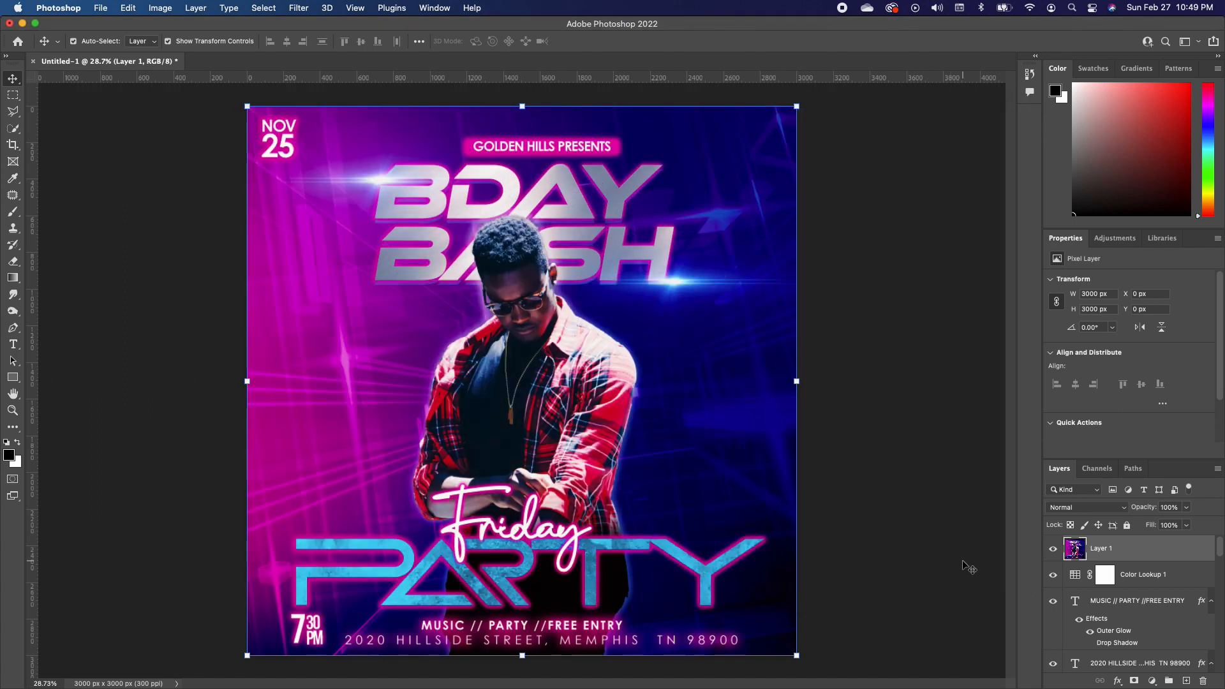
Step: Compare the flyer before and after grading by toggling the visibility of the merged layer and the Color Lookup adjustment
left_click(1053, 549)
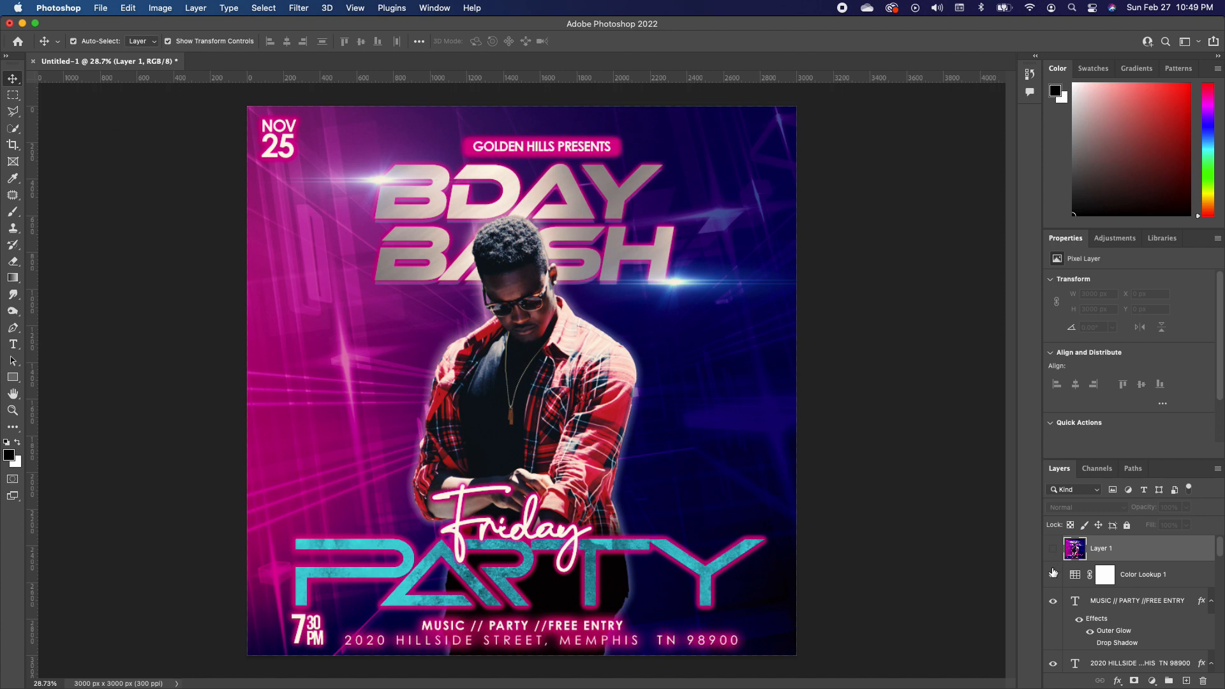
left_click(1054, 575)
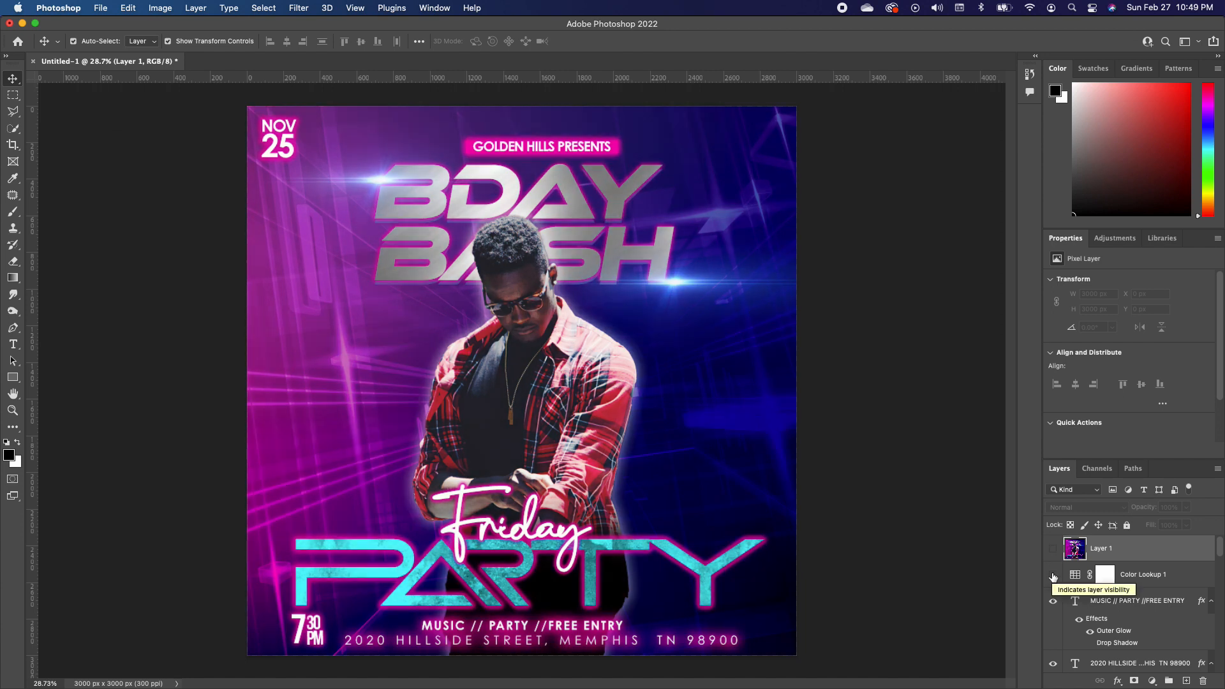
left_click(1054, 577)
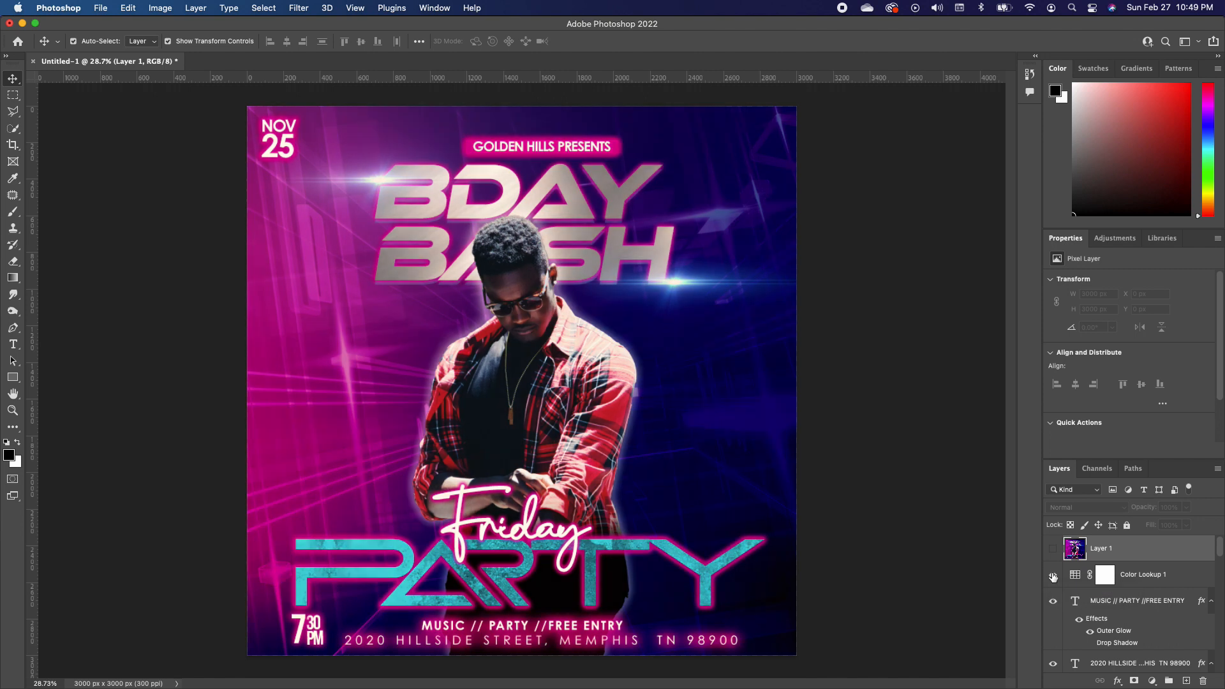
left_click(1053, 549)
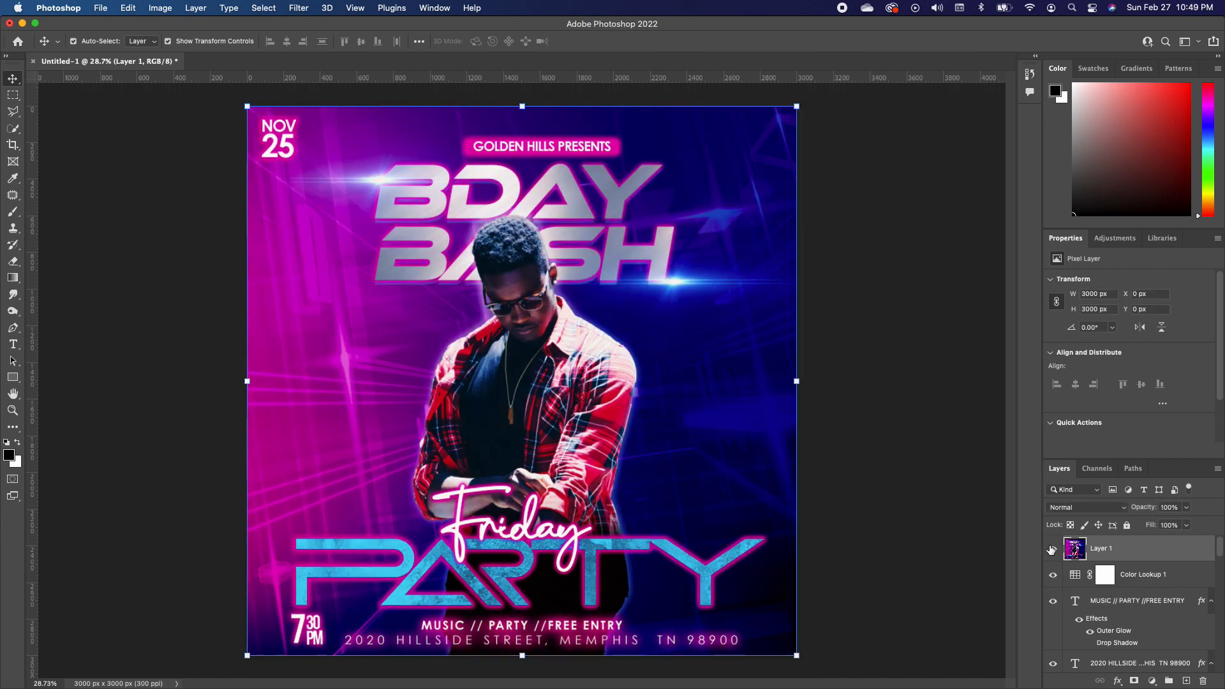